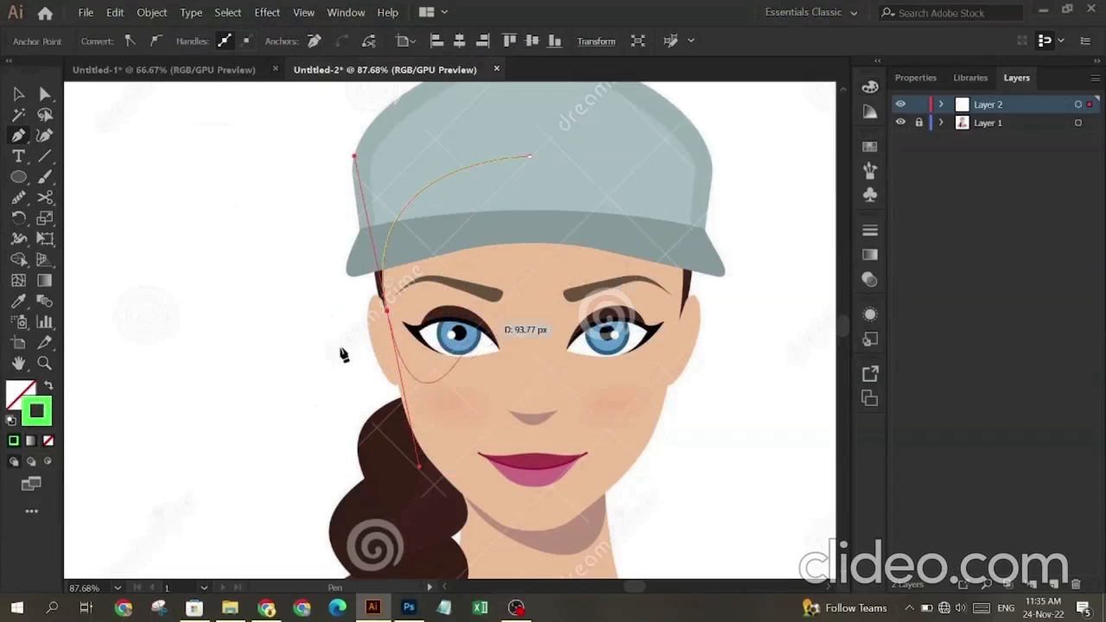
Step: Continue the Pen path down the cheek beside the braid to the jaw, following the edge of the face
left_click(386, 311)
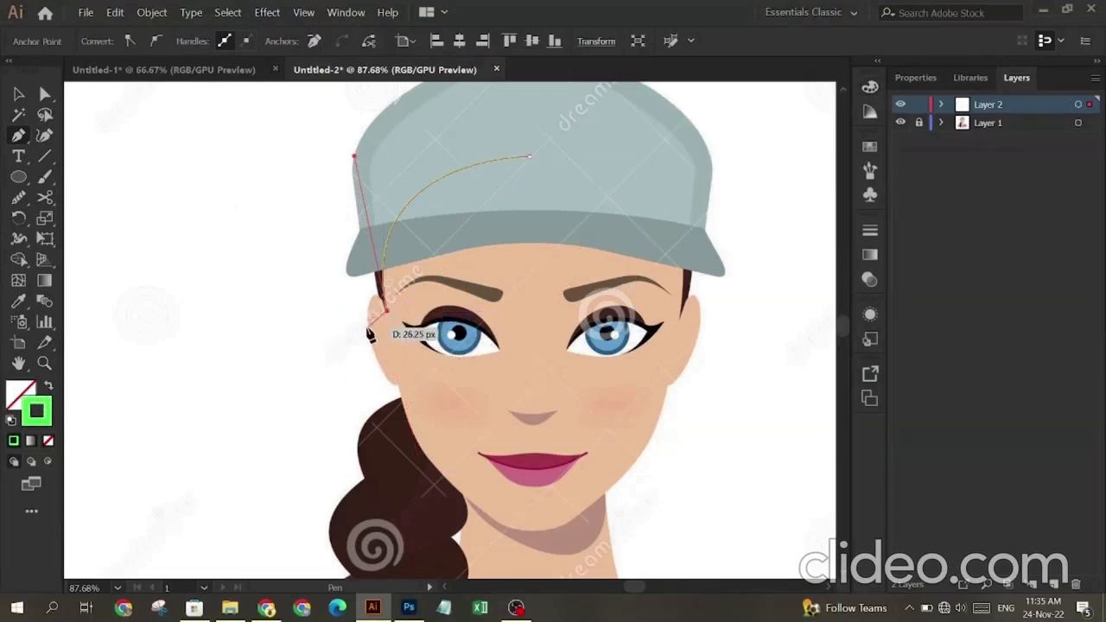
left_click_drag(426, 455, 457, 490)
left_click(426, 455)
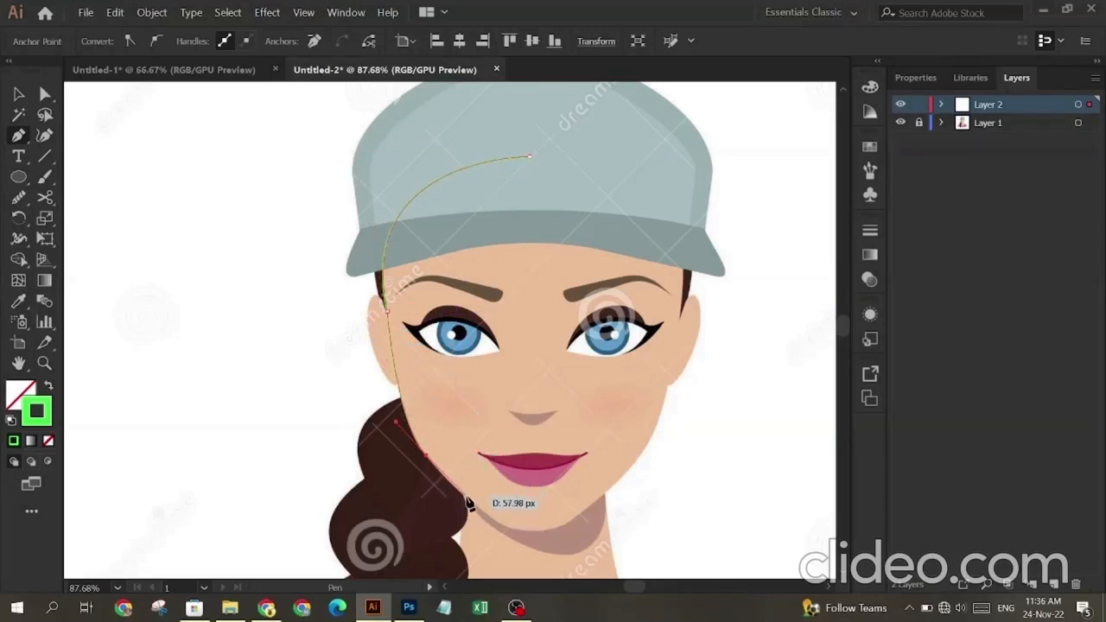
left_click(472, 506, "ctrl")
left_click_drag(485, 504, 485, 510)
left_click(468, 497)
Step: Extend the path along the lower jaw and end it at the centre of the chin with a horizontal handle
left_click(502, 531, "ctrl")
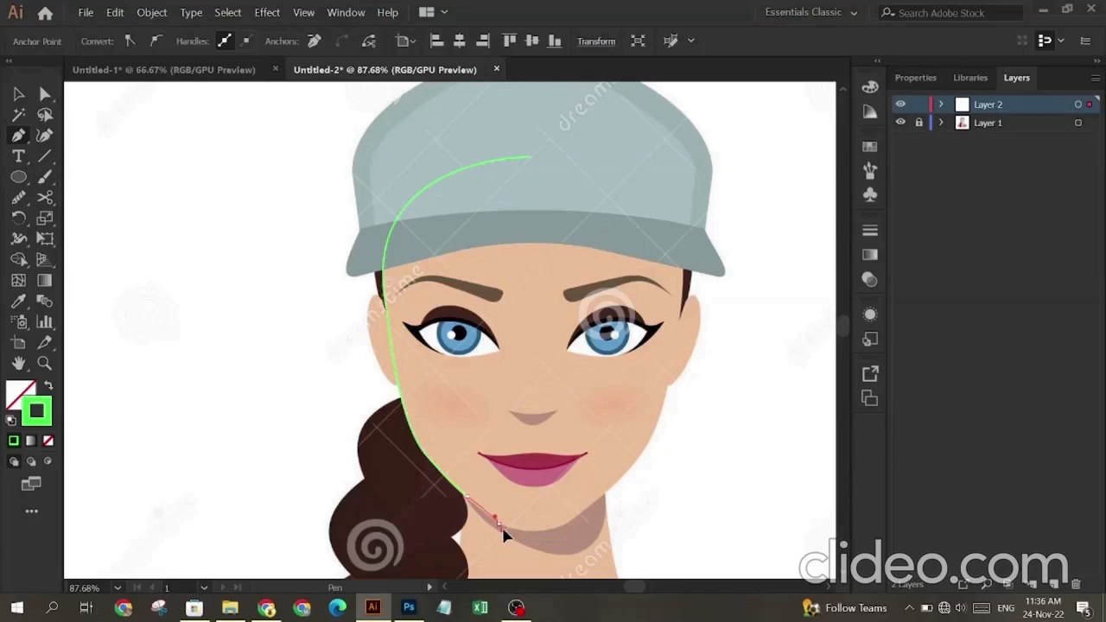
left_click_drag(510, 536, 509, 534)
left_click(499, 523)
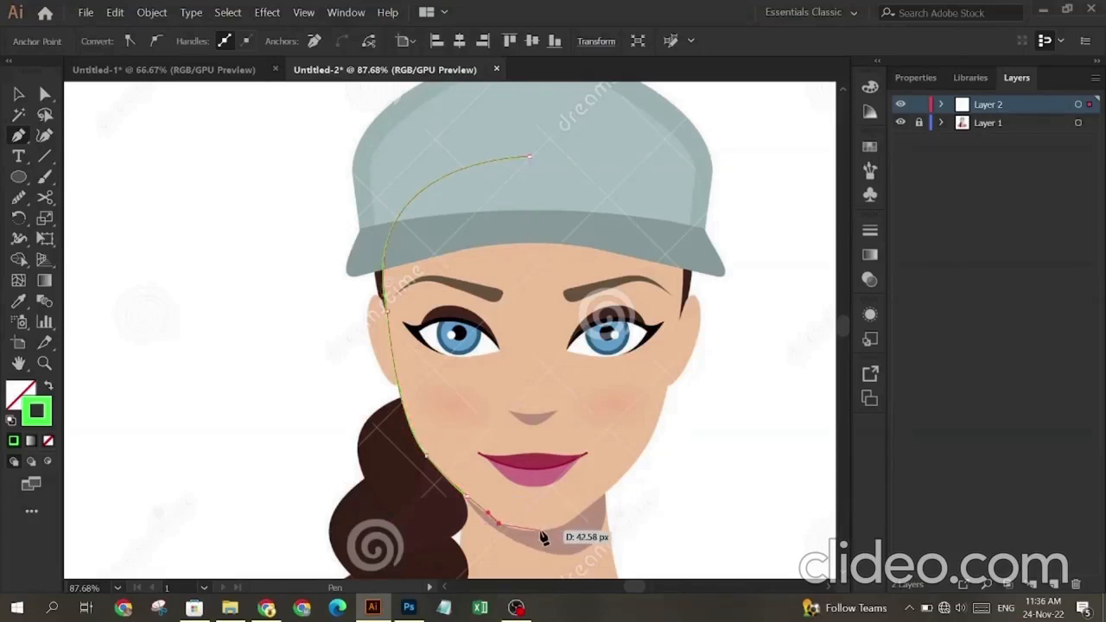
left_click(529, 532)
left_click(531, 537, "ctrl")
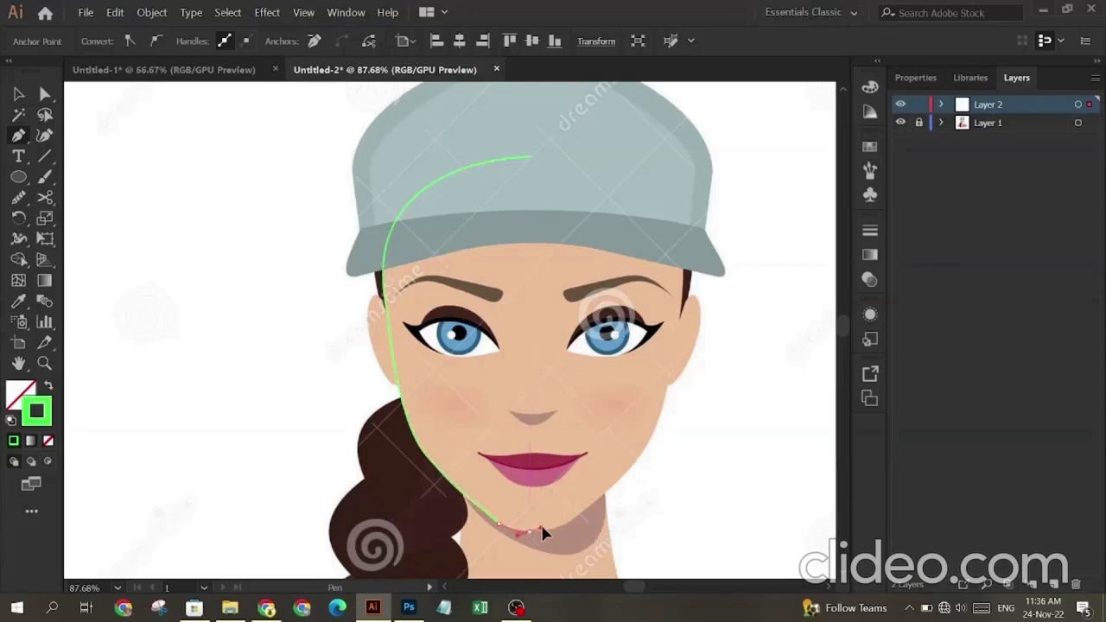
left_click(548, 532)
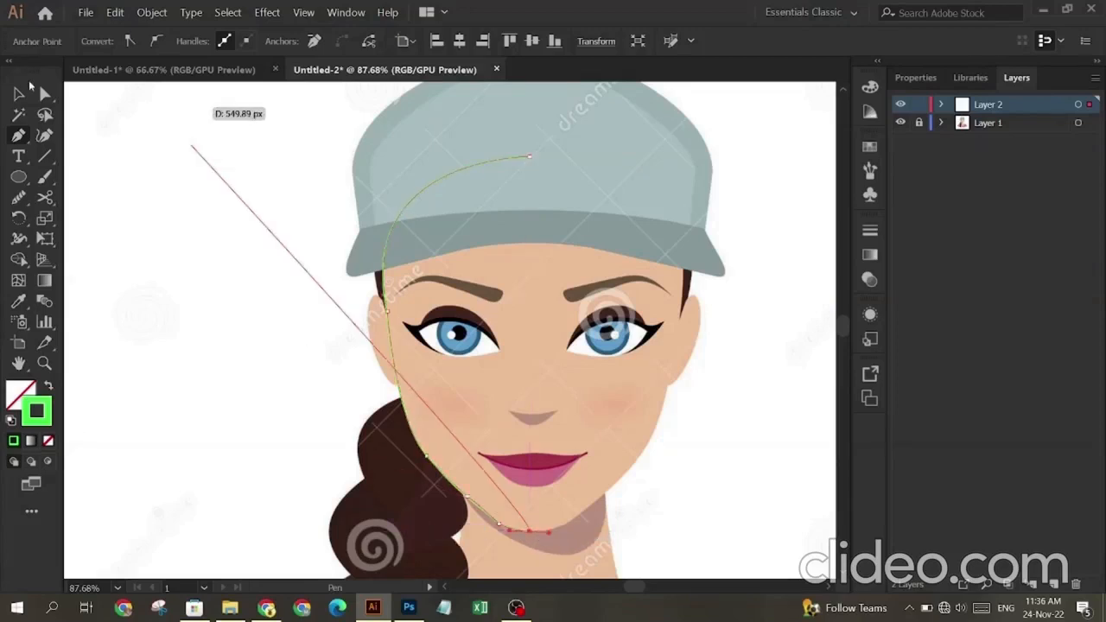
Step: Round the path's corner at the temple beside the ear to a radius of about 675 px
left_click(47, 93)
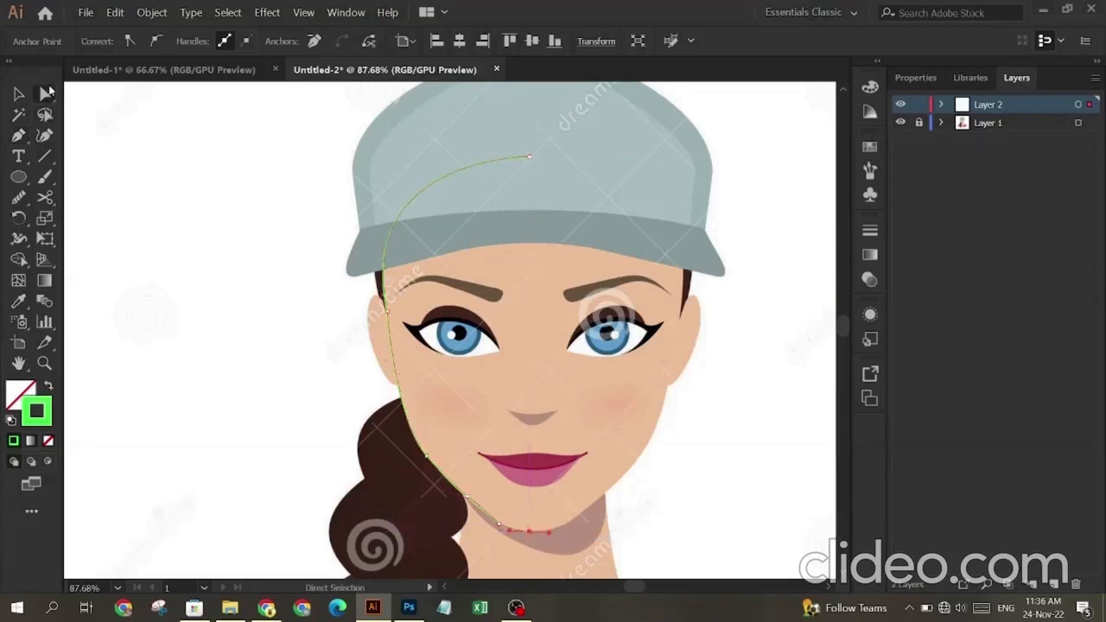
left_click(391, 307)
left_click_drag(351, 325, 75, 378)
scroll(162, 363, "left", 2)
scroll(161, 369, "left", 4)
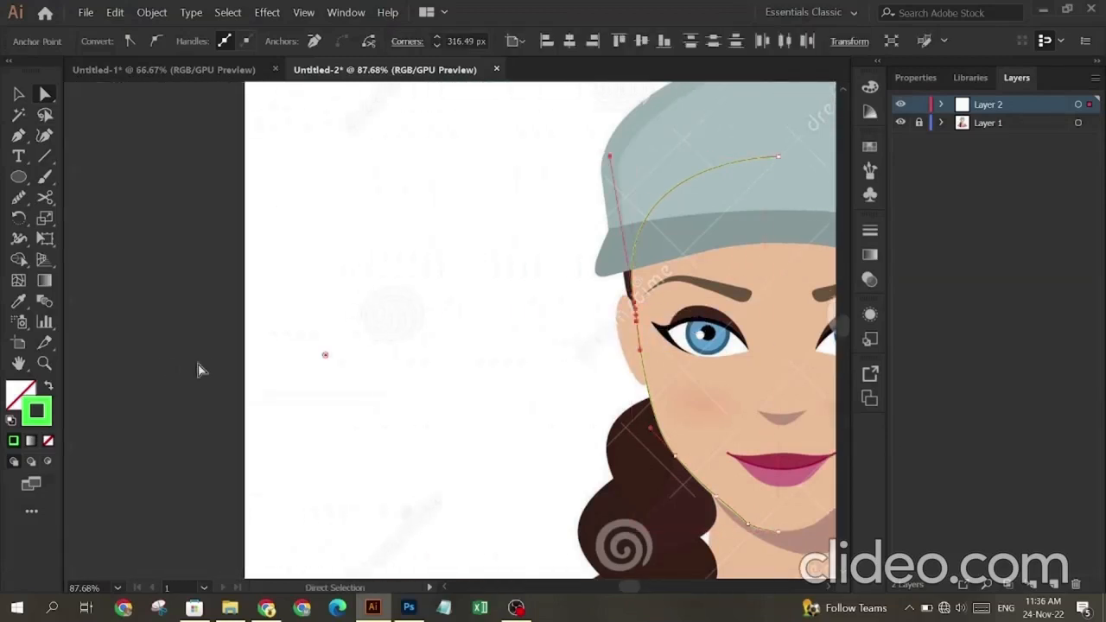
left_click_drag(328, 357, 62, 422)
Step: Shift the handle of the curve under the cap slightly inward to fine-tune the outline at the temple
scroll(605, 185, "down", 1)
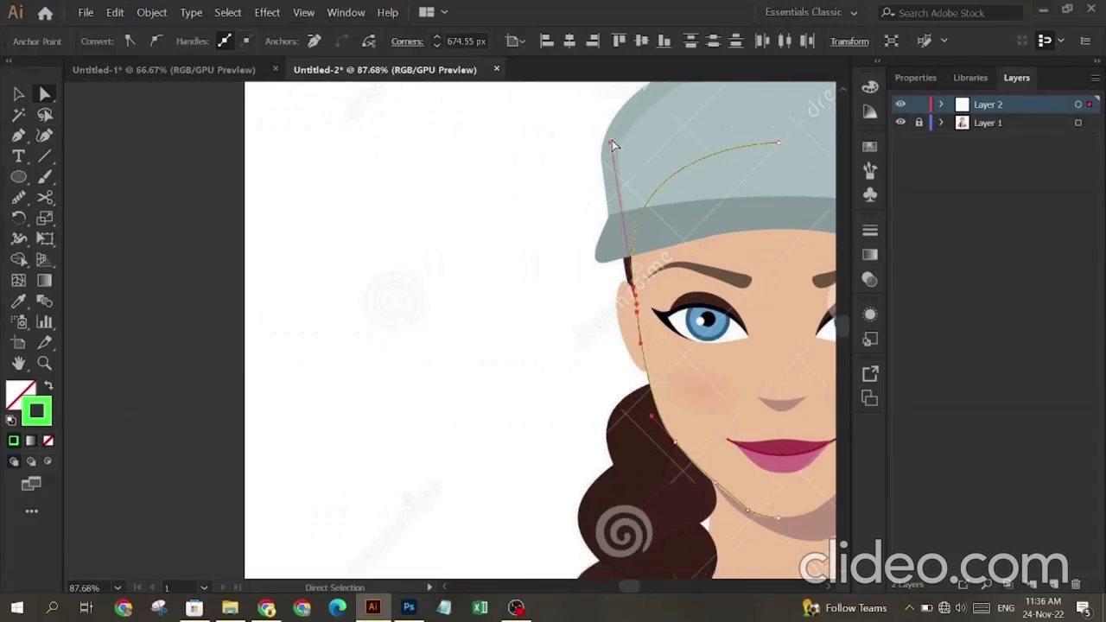
left_click(620, 143)
left_click(617, 166)
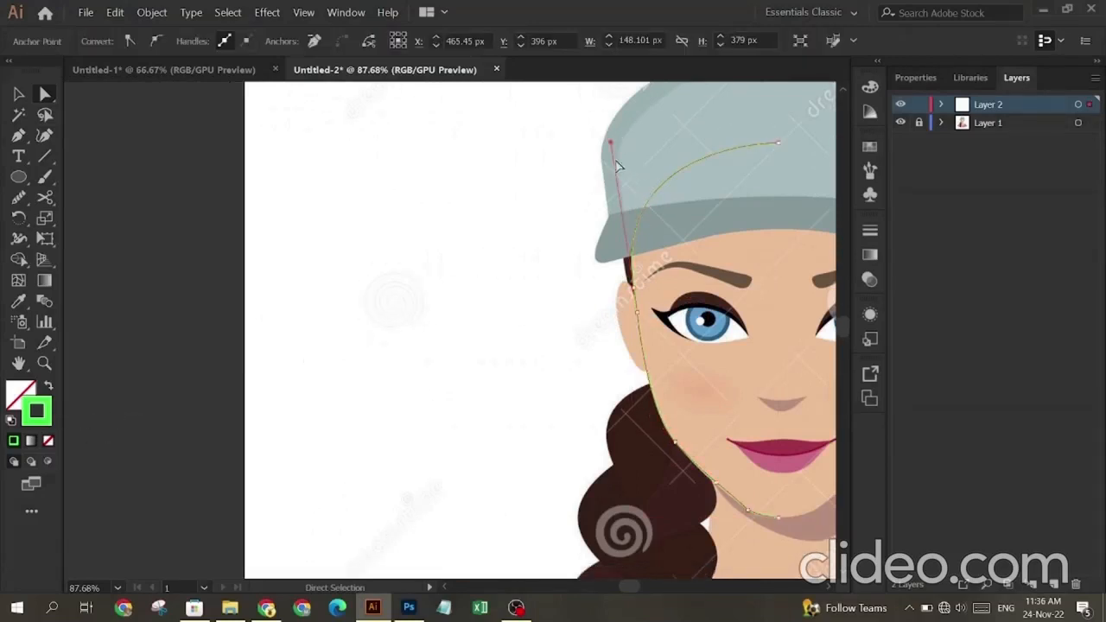
left_click_drag(611, 144, 614, 144)
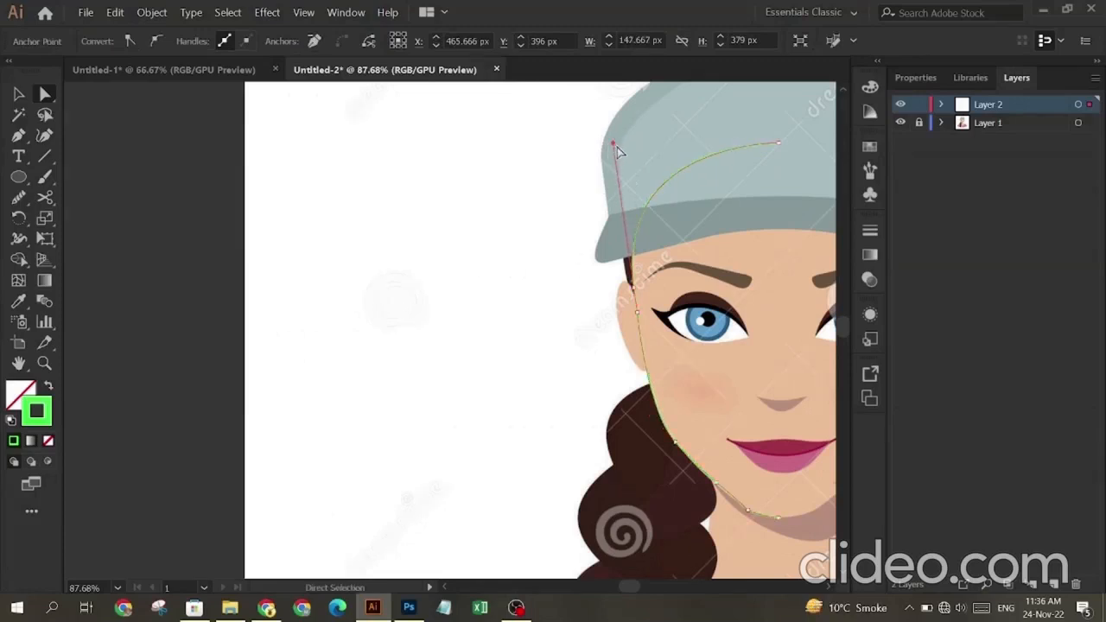
Step: Round the path's corner on the lower jaw near the chin to a radius of about 66 px
scroll(619, 199, "down", 5)
scroll(619, 204, "right", 10)
scroll(454, 338, "down", 3)
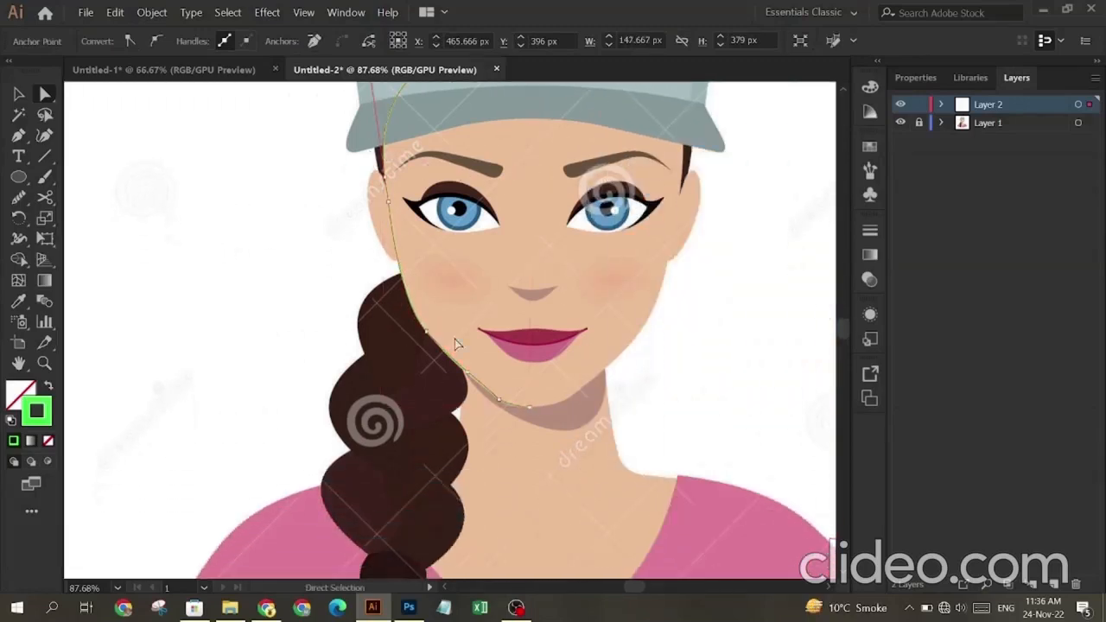
left_click(467, 378)
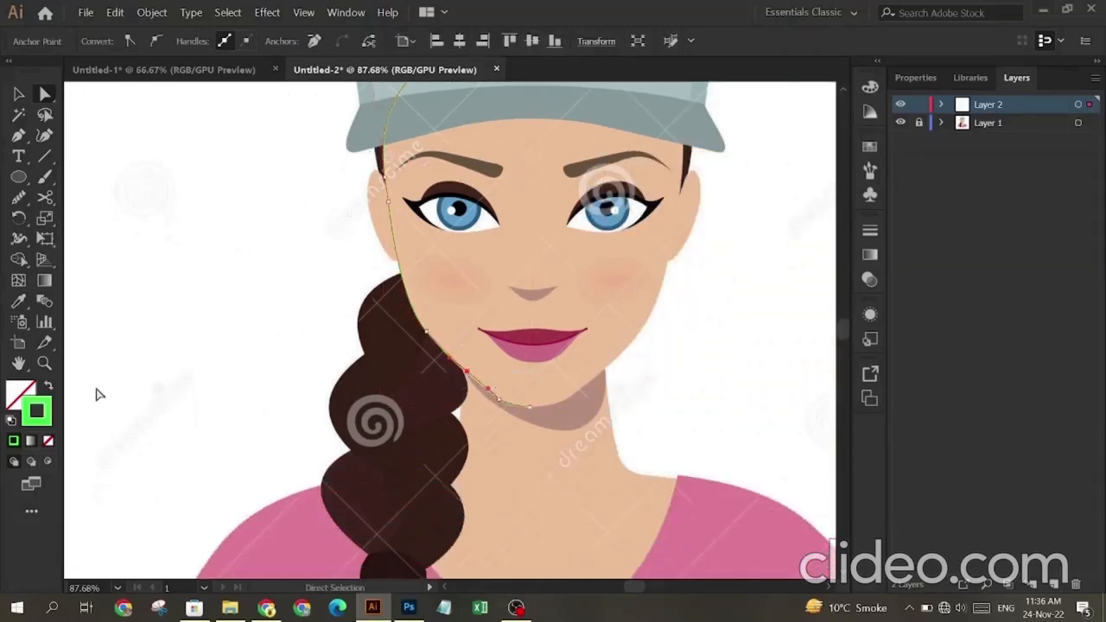
left_click(45, 363)
left_click_drag(450, 384, 650, 366)
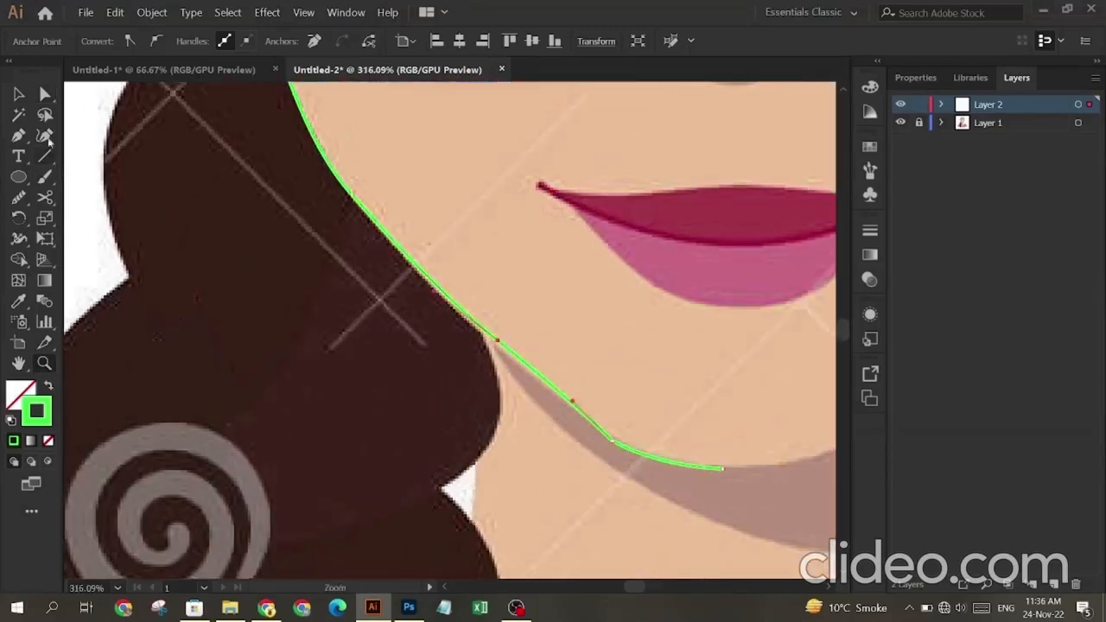
left_click(45, 94)
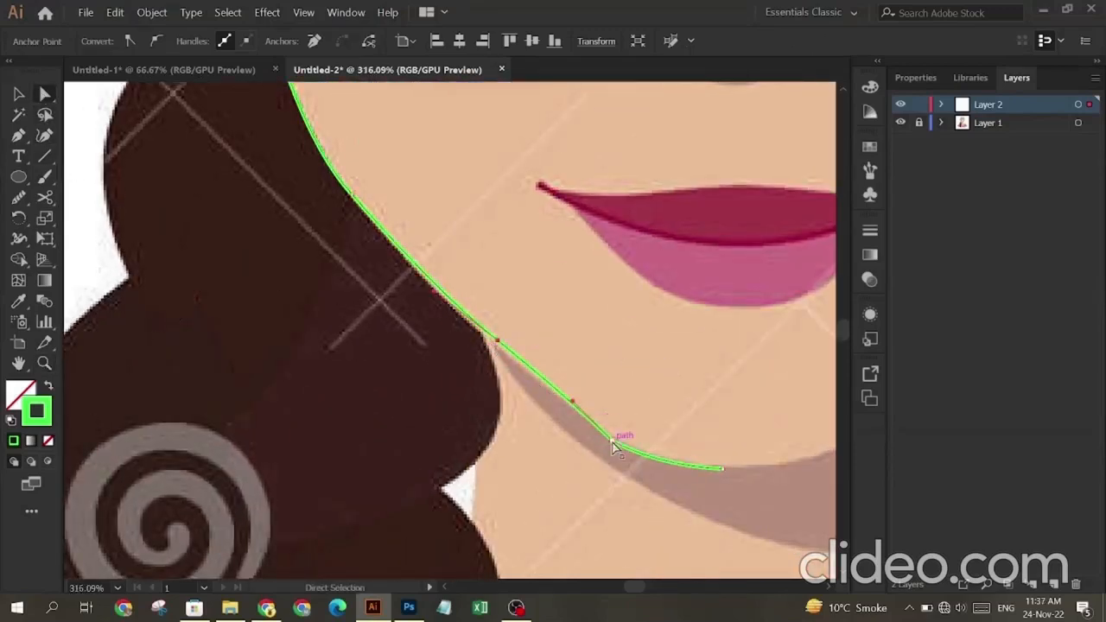
left_click(571, 406)
left_click_drag(570, 406, 617, 444)
key("ctrl+a")
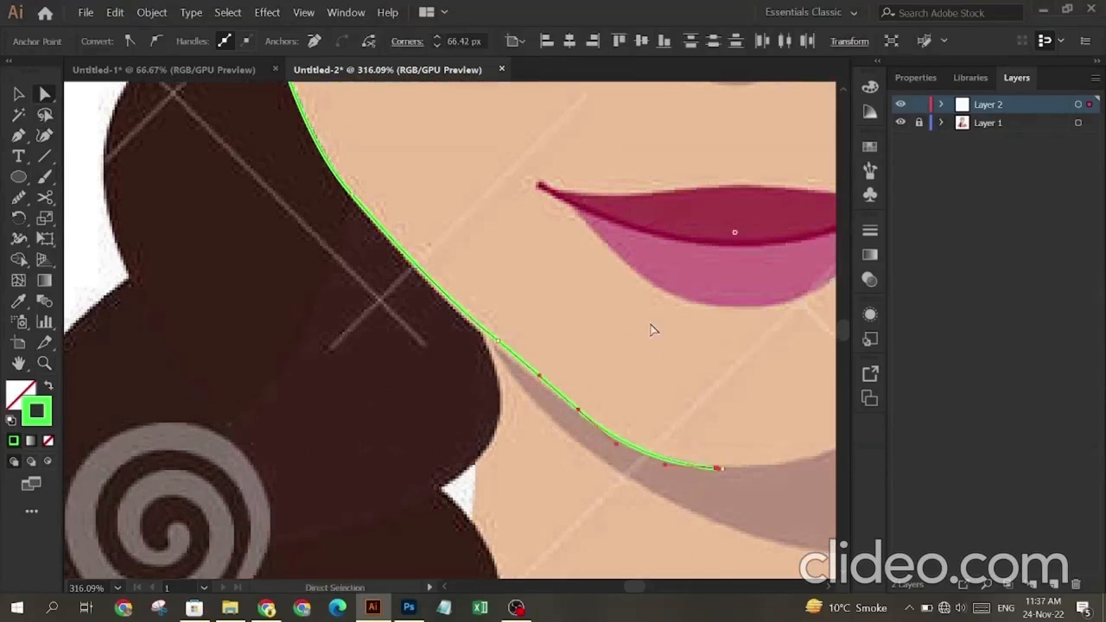
left_click(607, 360)
scroll(389, 271, "up", 2)
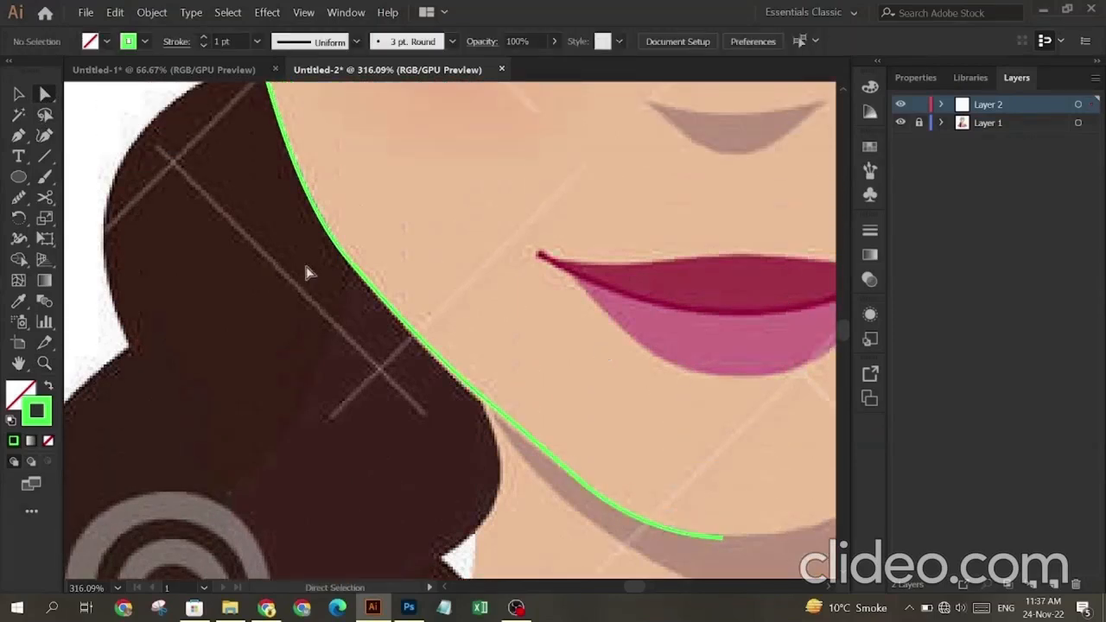
left_click(352, 264)
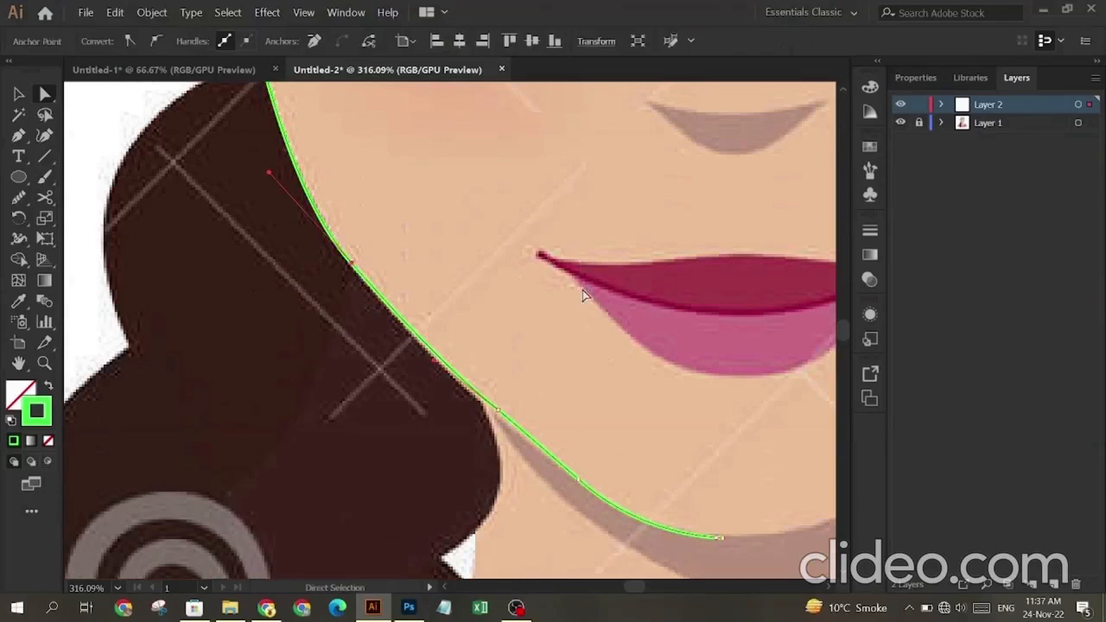
left_click(539, 342)
Step: Reflect a copy of the half-face outline across the vertical axis
scroll(535, 337, "up", 15)
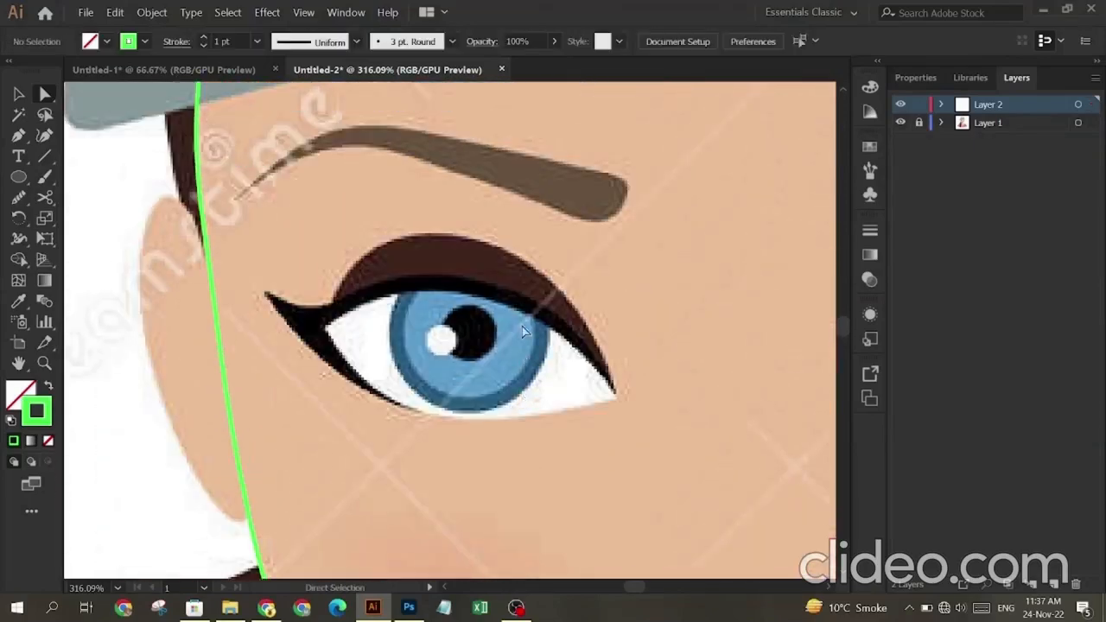
scroll(515, 331, "up", 6)
key("ctrl+0")
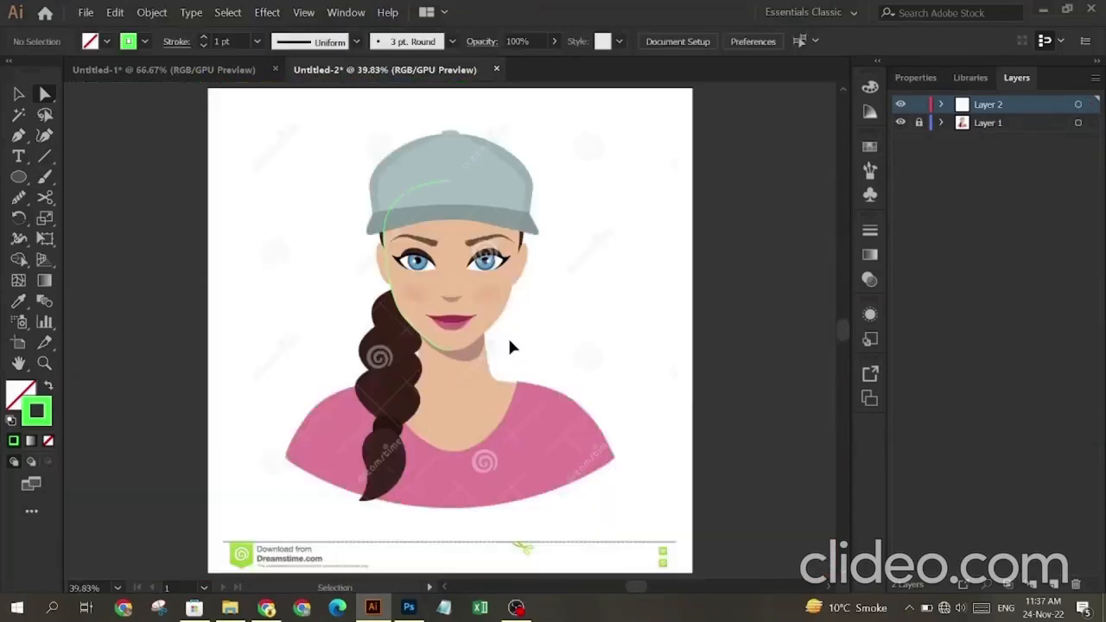
left_click(18, 95)
left_click(391, 238)
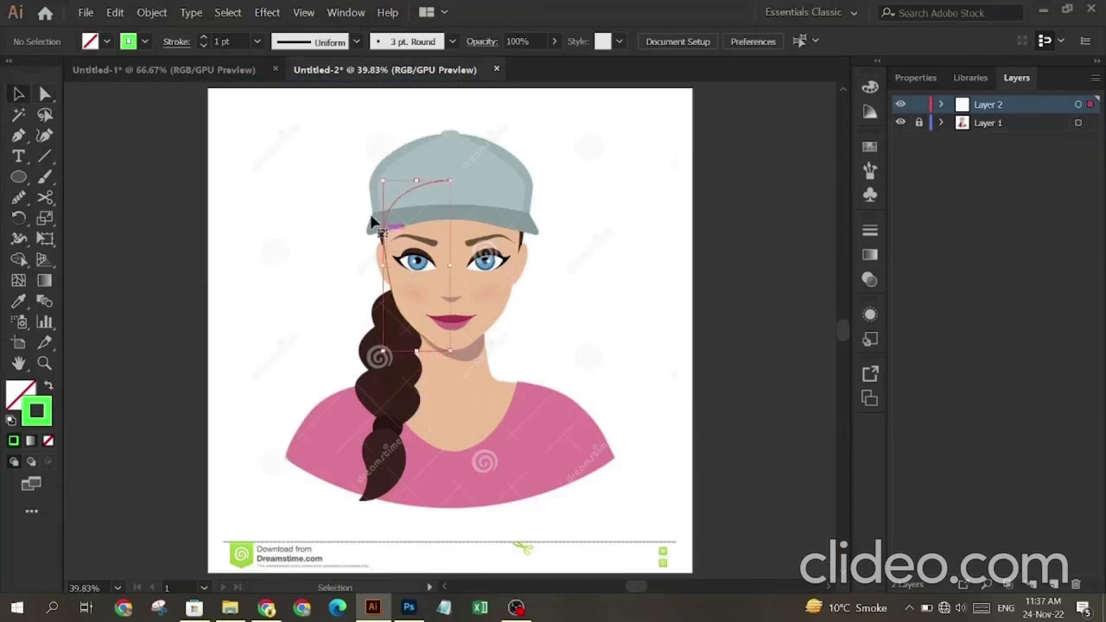
right_click(325, 195)
mouse_move(375, 378)
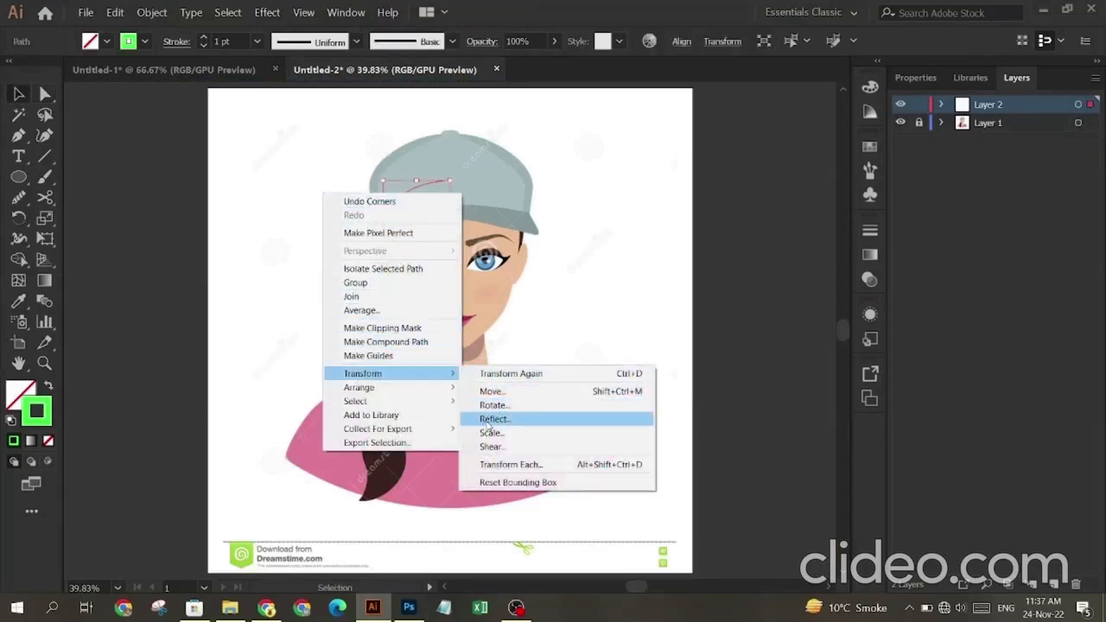
left_click(497, 414)
left_click(785, 352)
Step: Nudge the mirrored outline sideways until it lies over the other half of the face
key("Right")
key("Right")
key("Right")
key("Right")
key("Right")
key("Right")
key("Right")
key("Right")
key("Right")
key("Right")
key("Right")
key("Right")
key("Right")
key("Right")
key("Right")
key("Right")
key("Right")
key("Right")
key("Right")
key("Right")
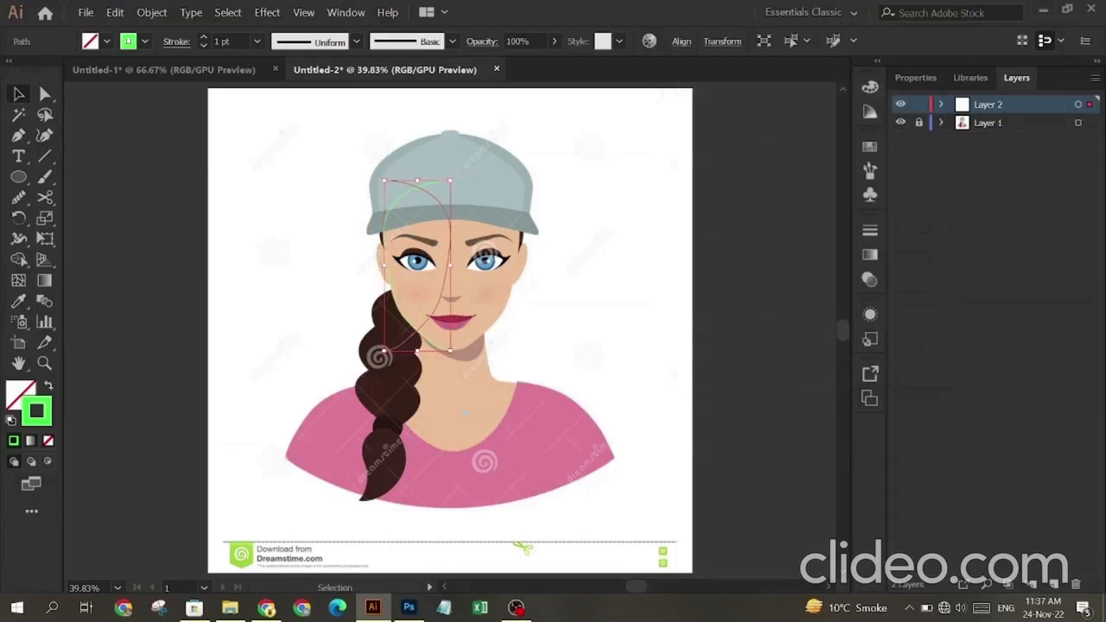
key("Right")
key("Right")
key("Right")
key("Right")
key("Right")
key("Right")
key("Right")
key("Right")
key("Right")
key("Right")
key("Right")
key("Right")
key("Right")
key("Right")
key("Right")
key("Right")
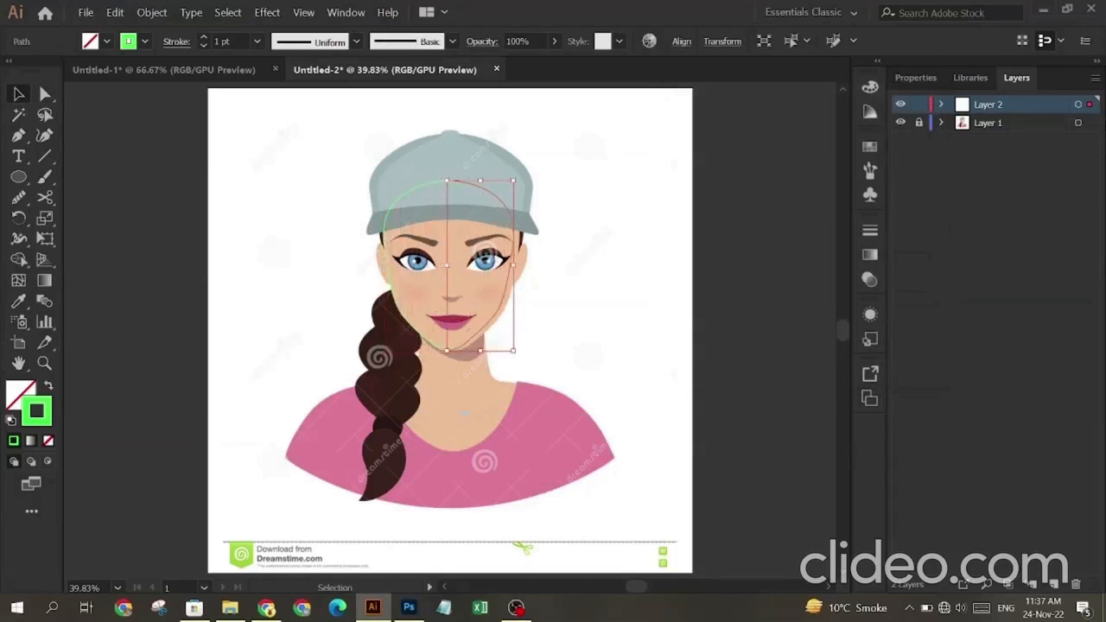
key("Right")
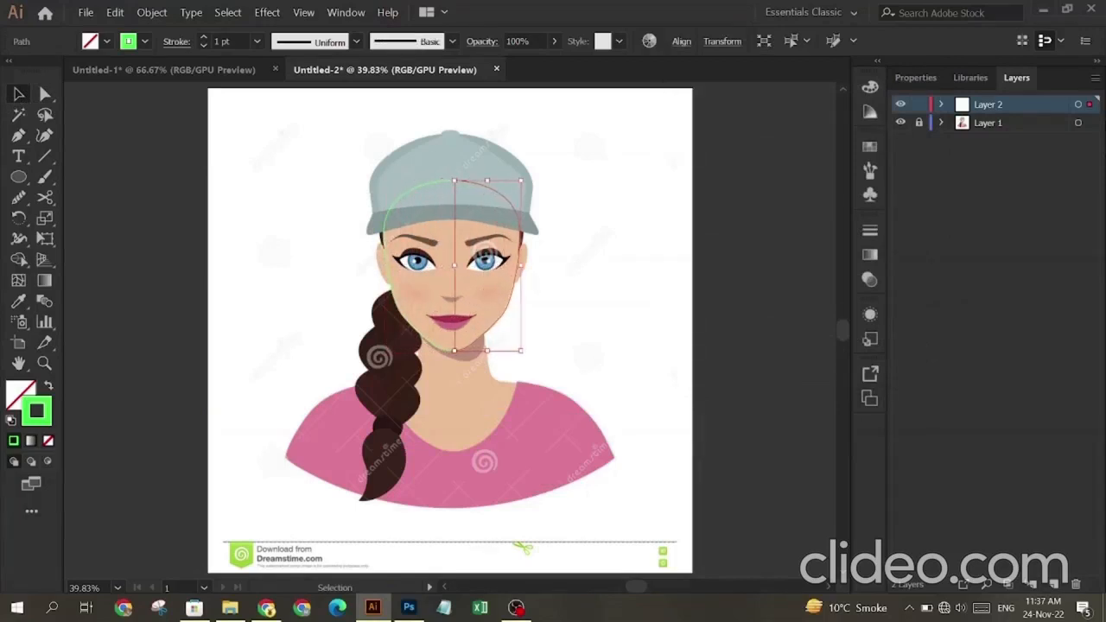
Step: Nudge the mirrored half back slightly so its ends meet the original half at the forehead and chin
left_click(44, 363)
left_click_drag(450, 214, 561, 389)
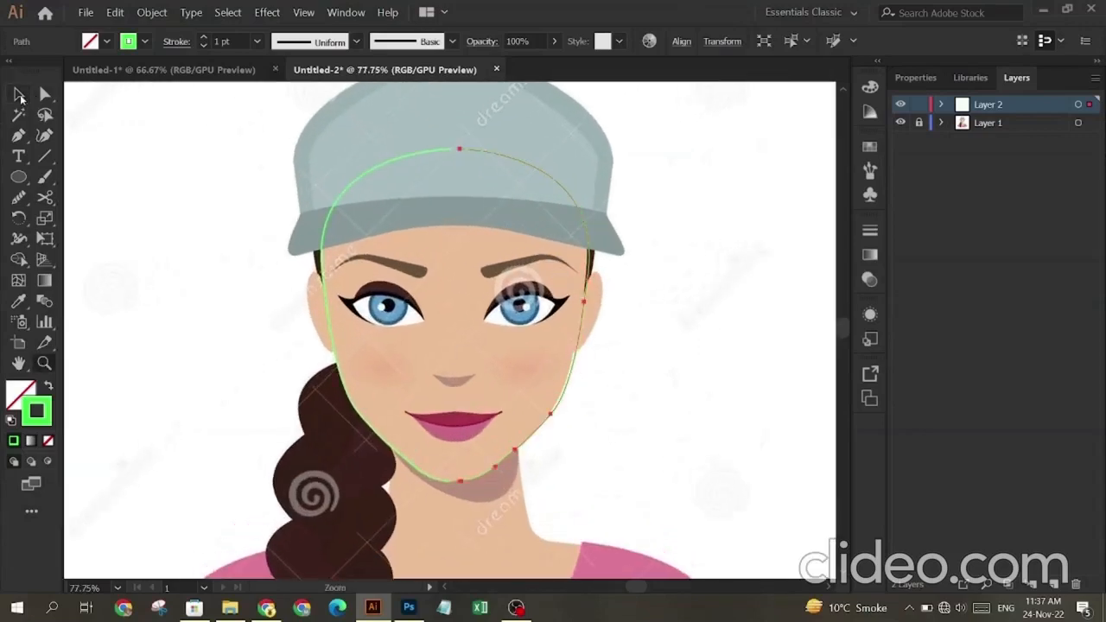
left_click(19, 95)
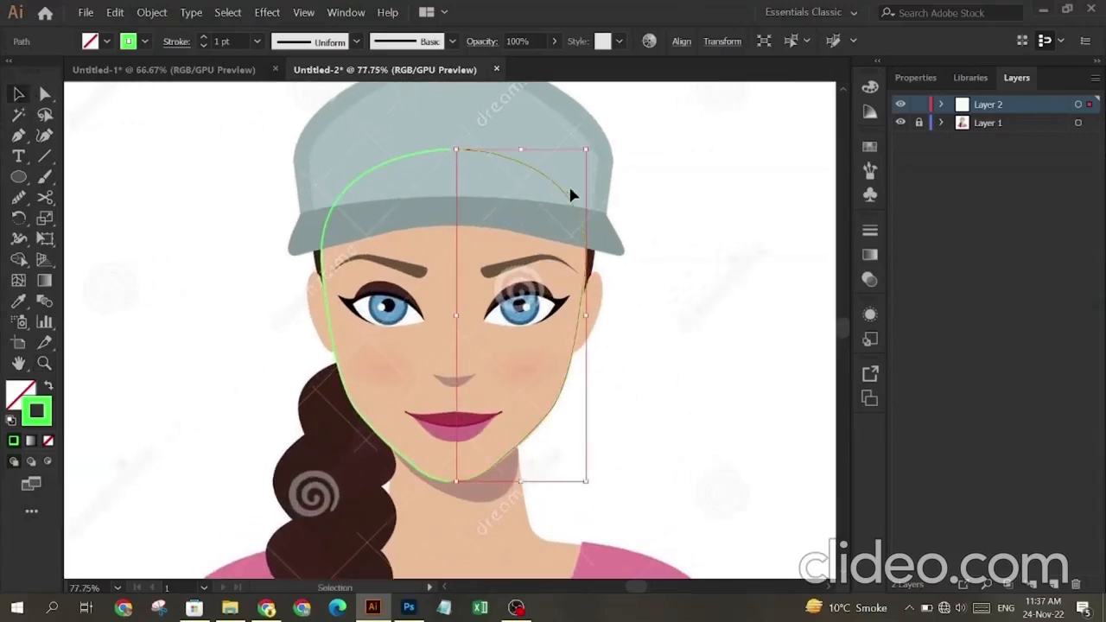
key("Left")
key("Left")
key("Left")
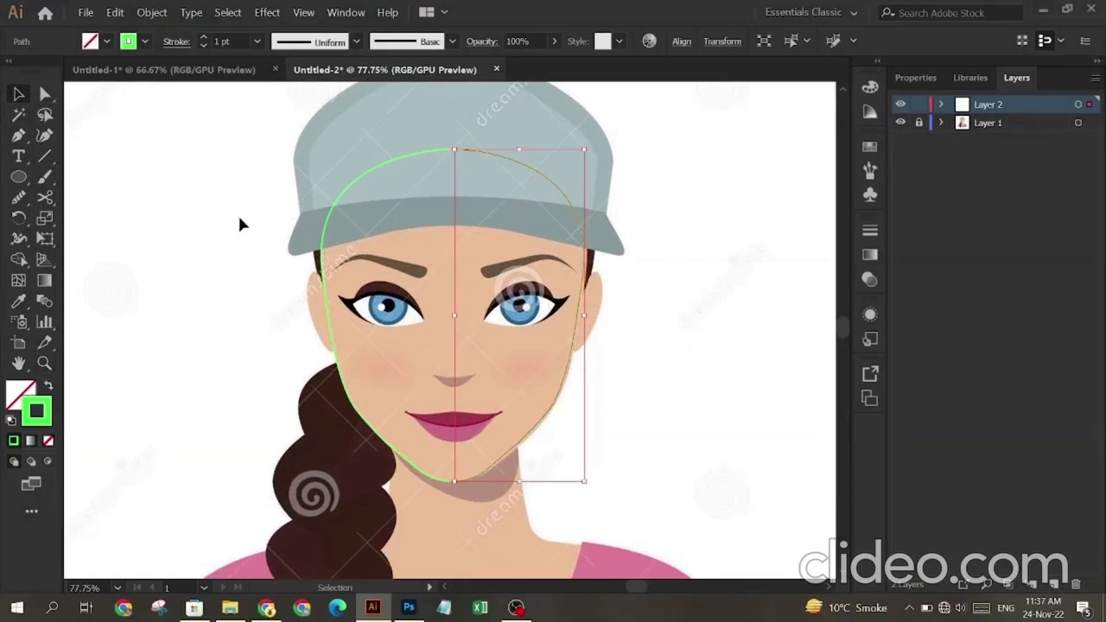
Step: Select the outline halves' upper end points under the cap and connect them with the Join tool
left_click(44, 96)
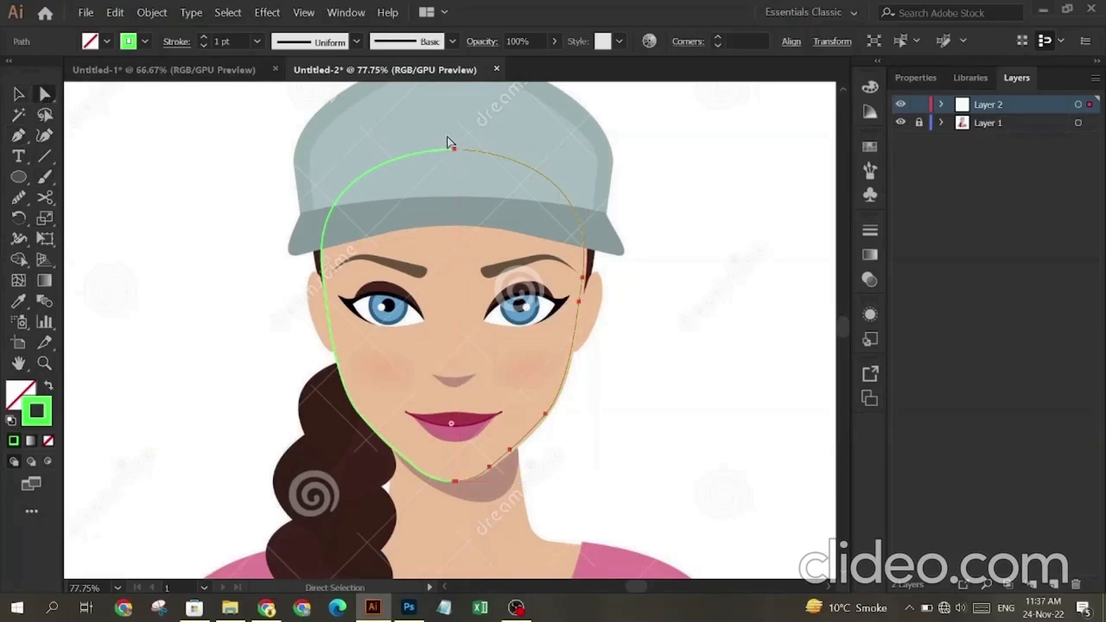
left_click_drag(446, 137, 463, 163)
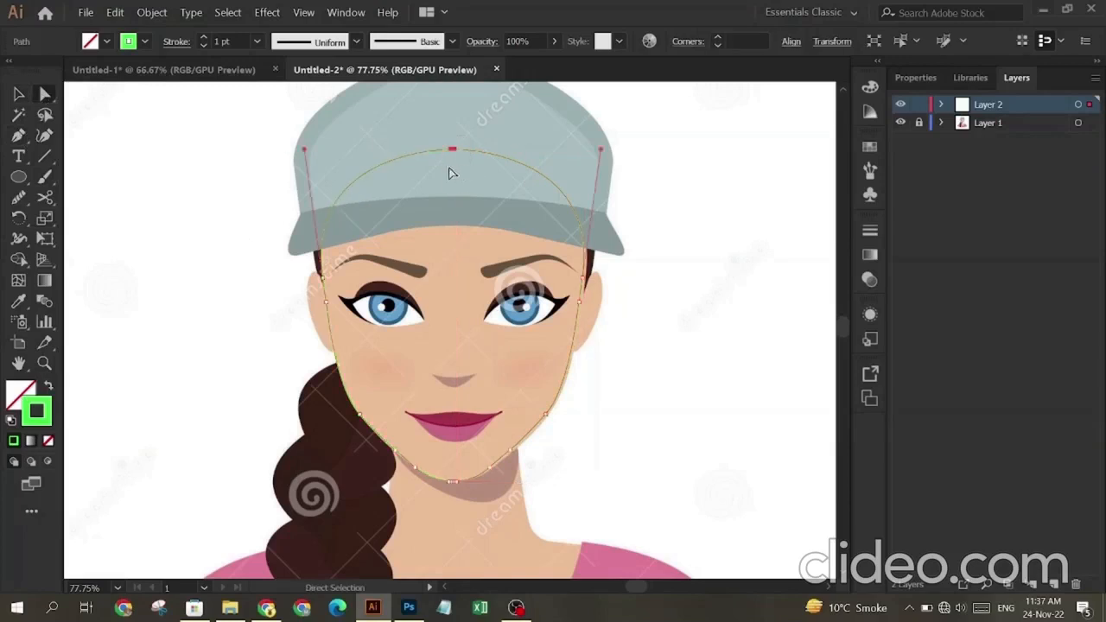
left_click(18, 218)
left_click(18, 197)
left_click(87, 285)
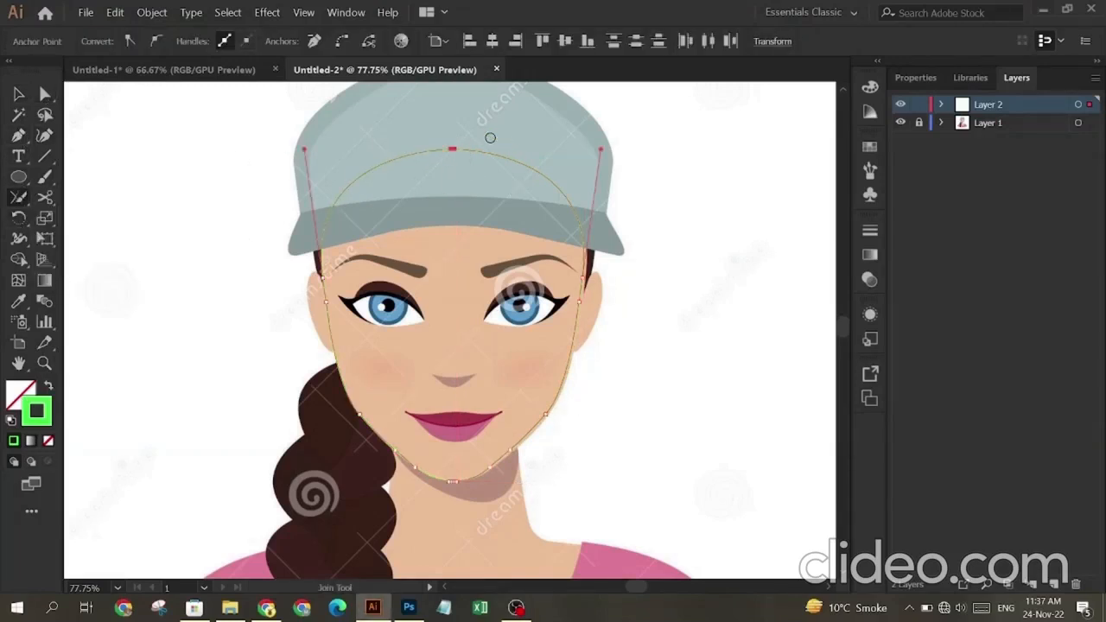
left_click_drag(442, 150, 458, 152)
Step: Select the outline halves' lower end points at the chin and join them to close the face shape
key("a")
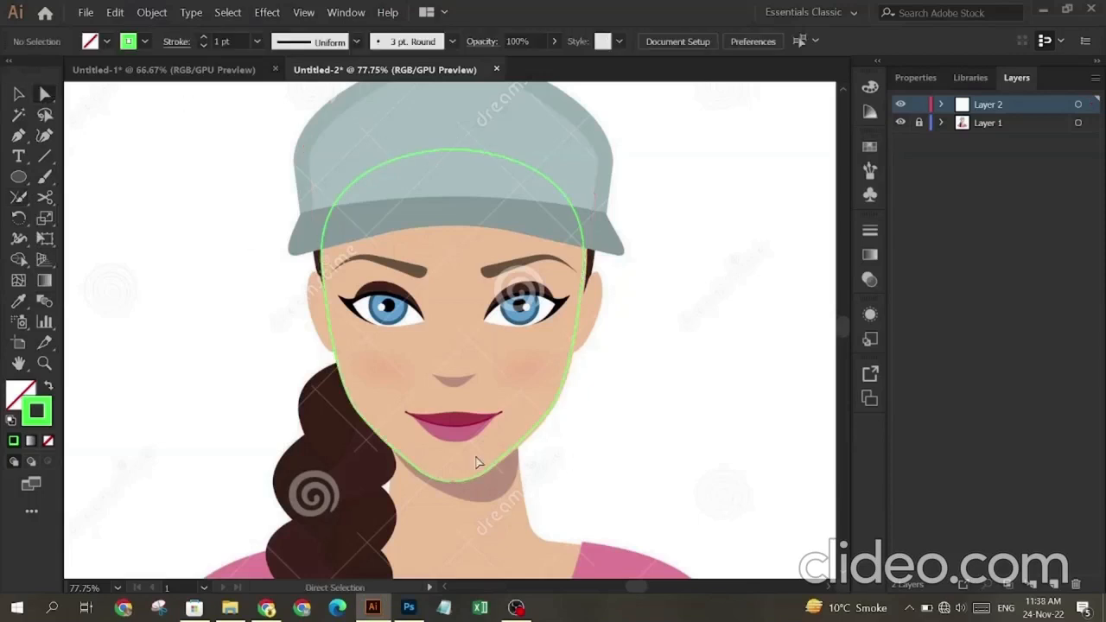
left_click_drag(445, 458, 464, 516)
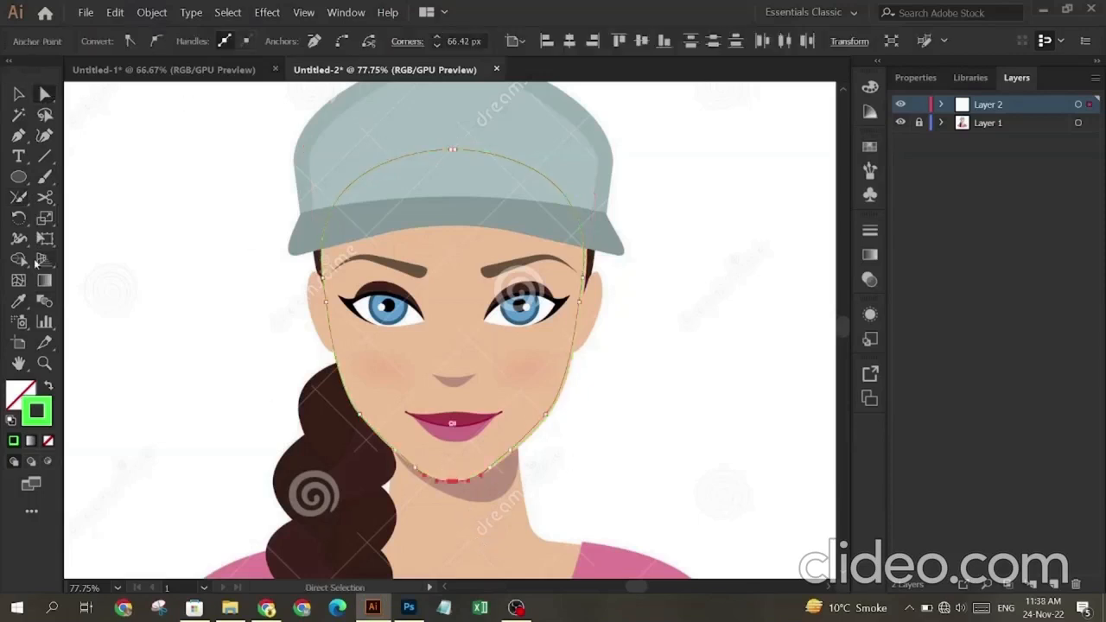
left_click(18, 195)
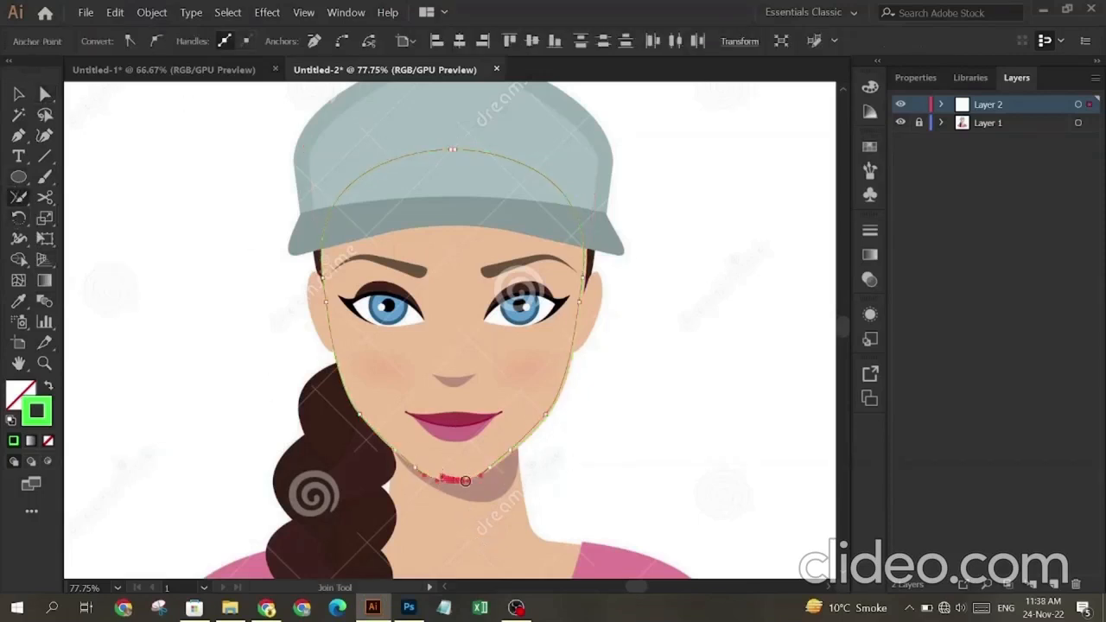
left_click_drag(465, 480, 456, 475)
left_click(19, 94)
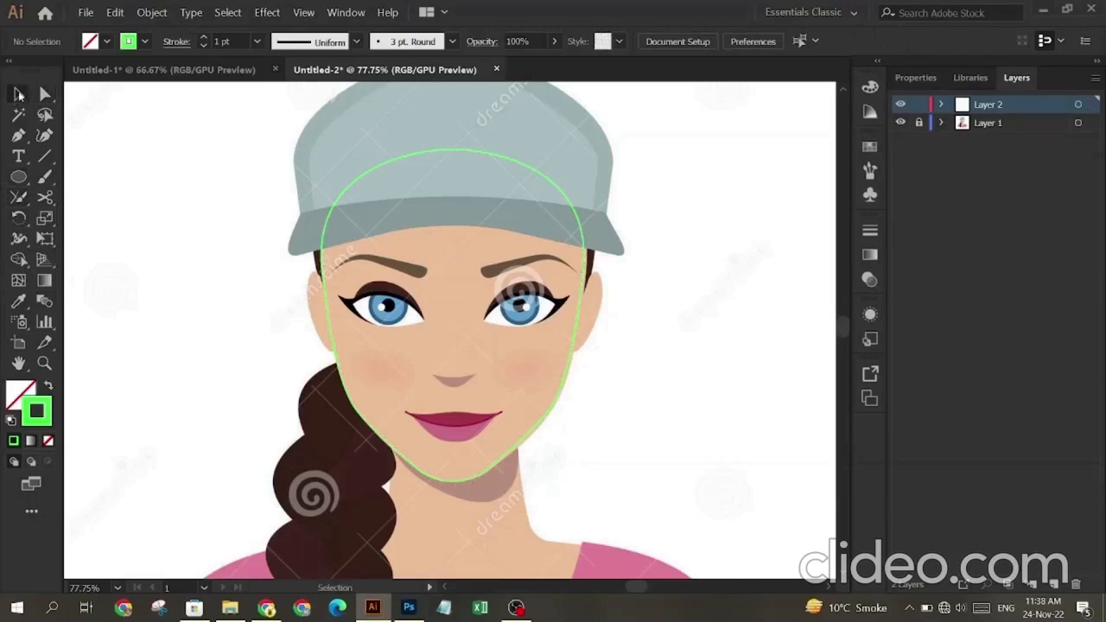
Step: Trace the ear on the braid side as a closed outline with the Pen tool and check its anchor points
left_click(18, 135)
left_click_drag(329, 287, 302, 248)
left_click(309, 305)
key("a")
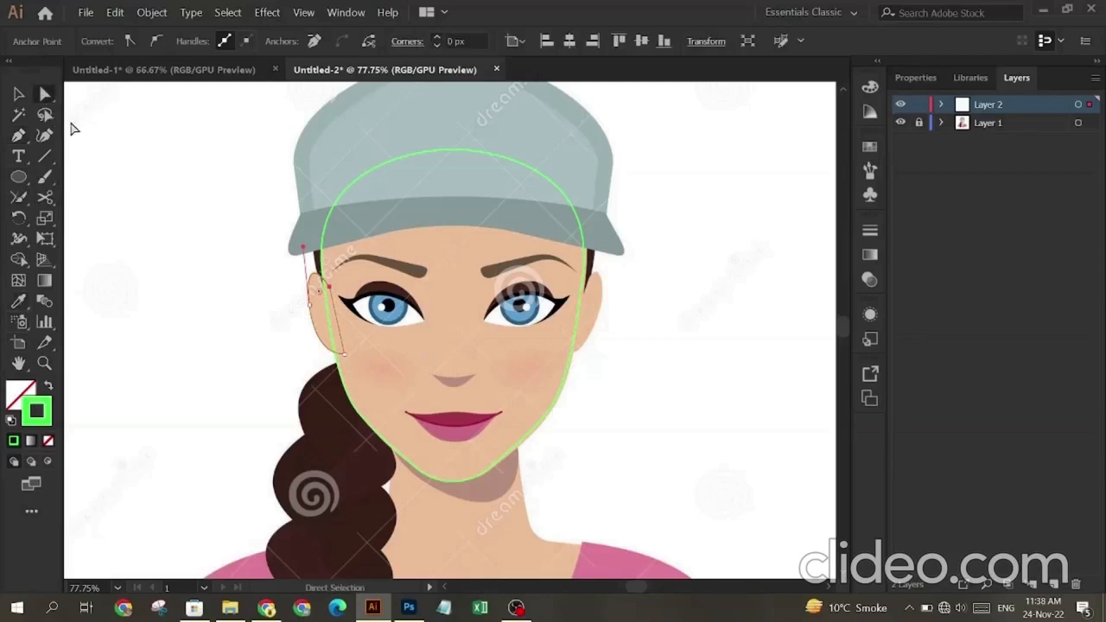
left_click(309, 305)
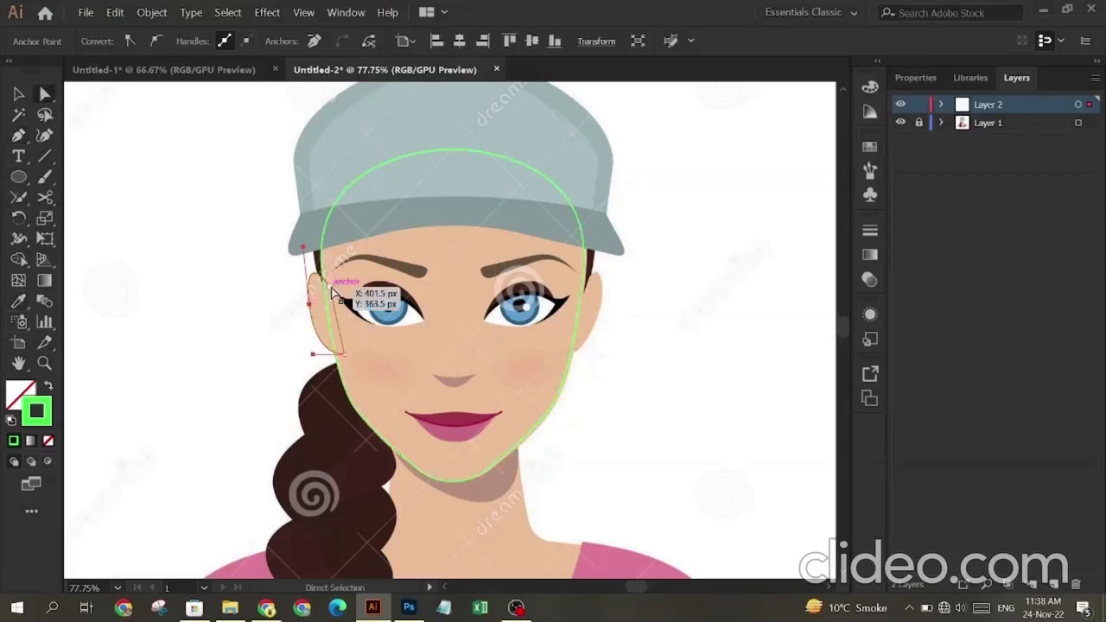
left_click(329, 287)
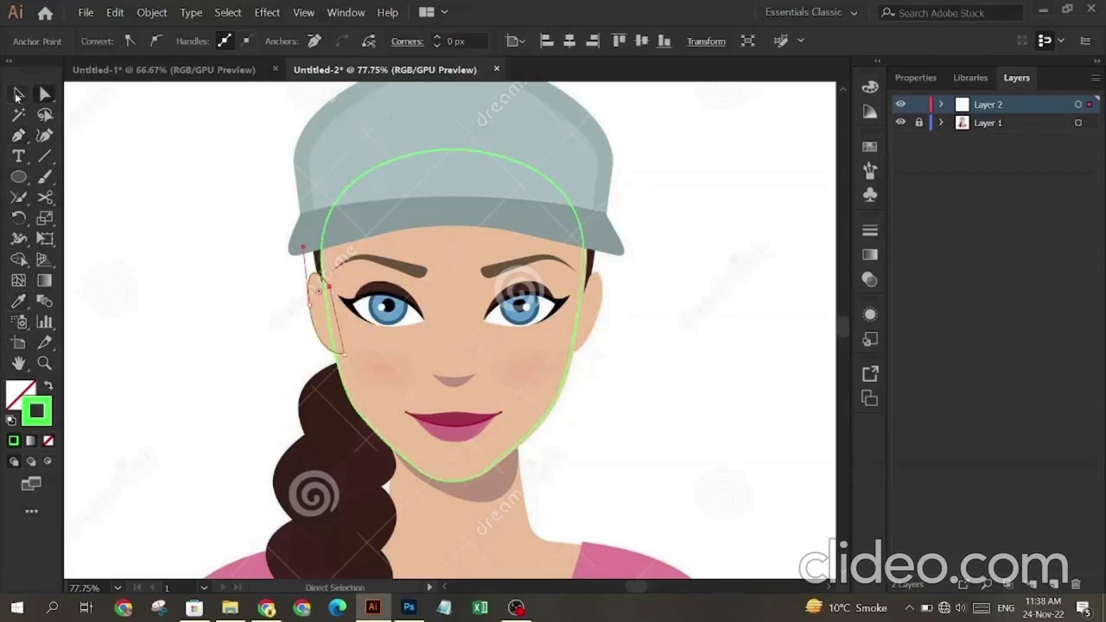
left_click(17, 95)
left_click(141, 262)
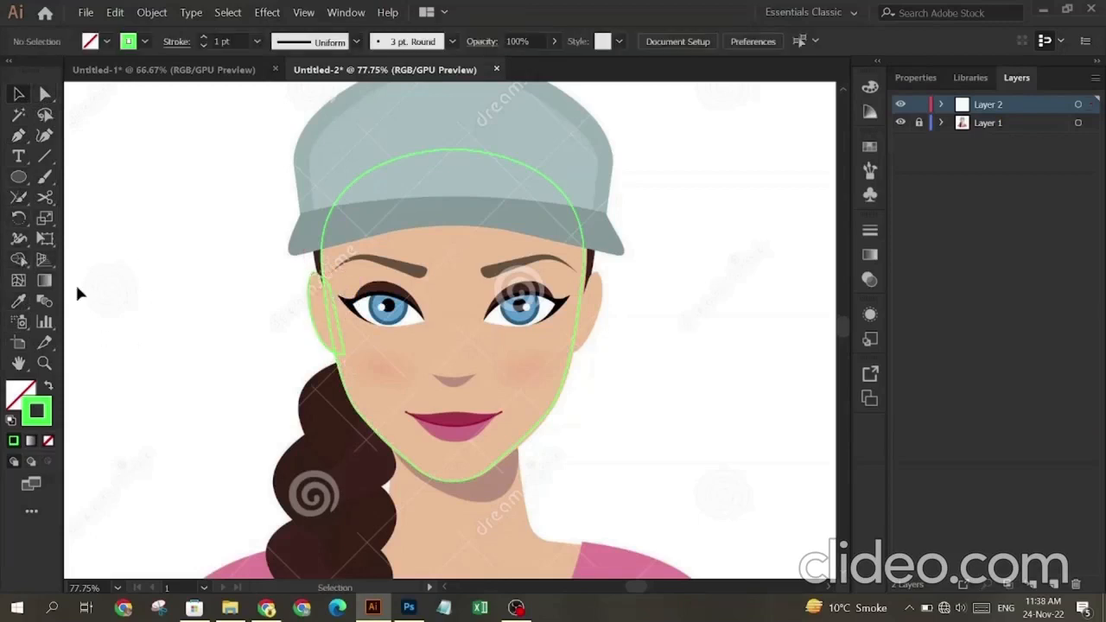
left_click(329, 341)
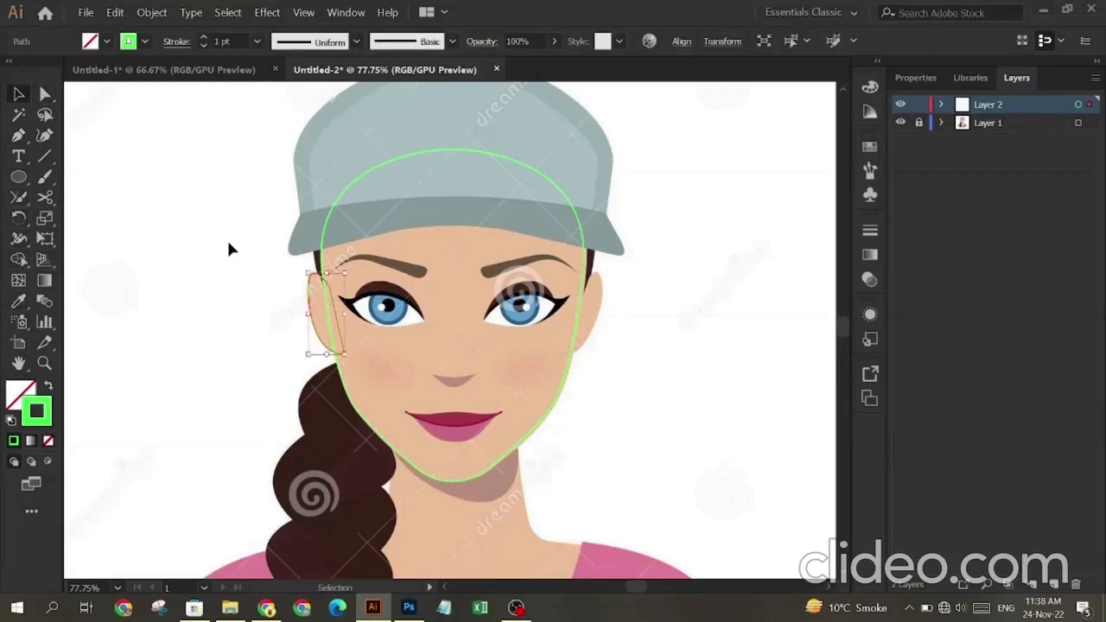
left_click(229, 249)
left_click(326, 340)
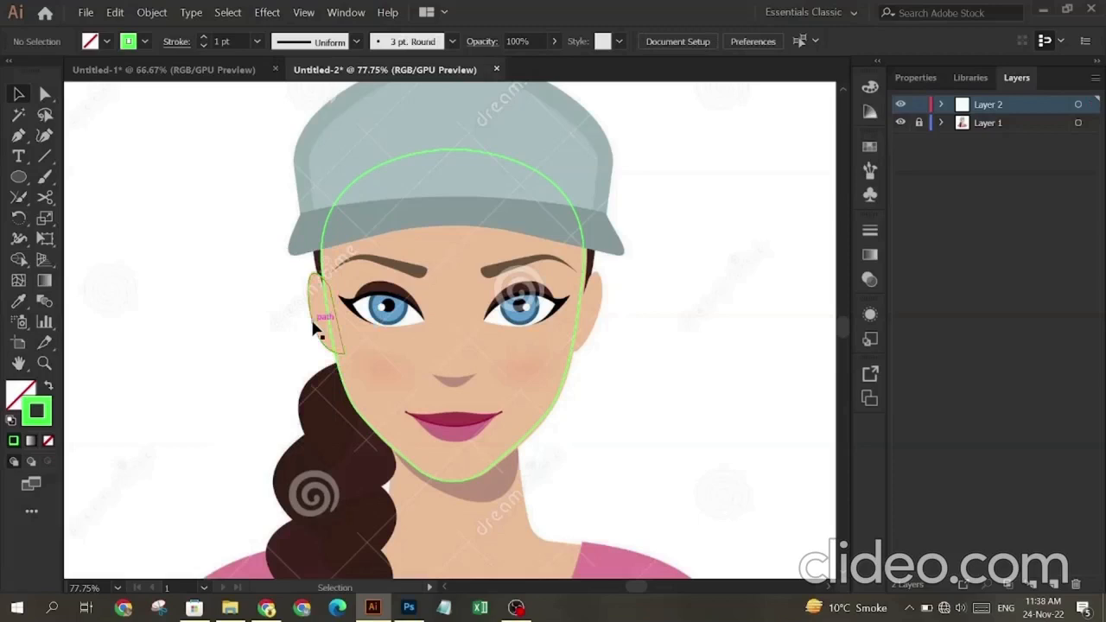
right_click(248, 277)
left_click(172, 352)
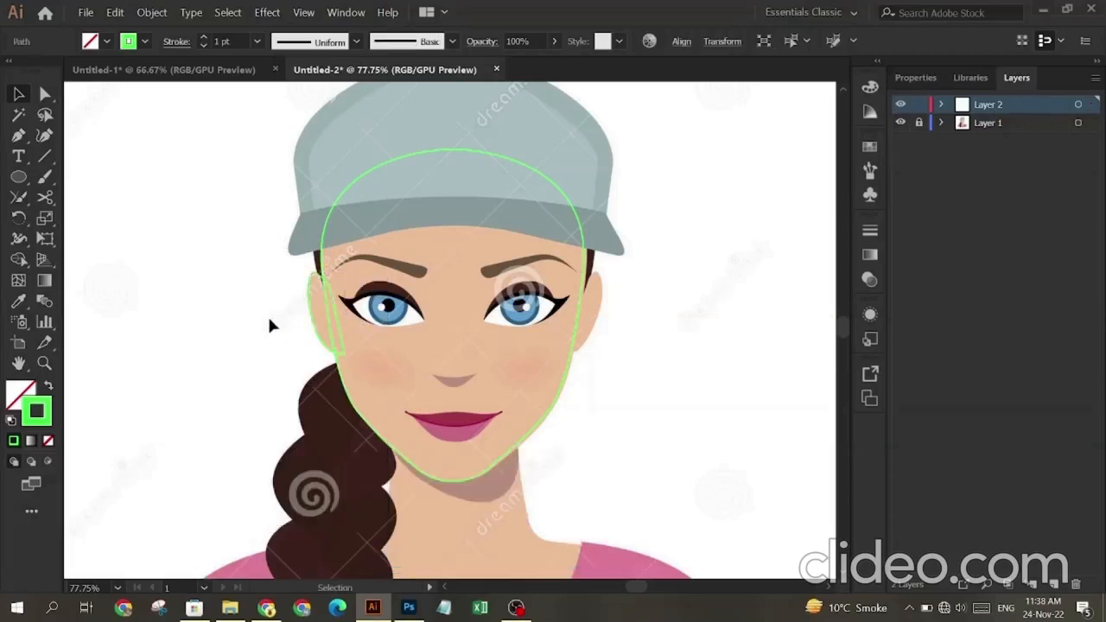
Step: Show the rulers and place two vertical guides, one at the face outline's side edge and one at the ear's outer edge
key("ctrl+r")
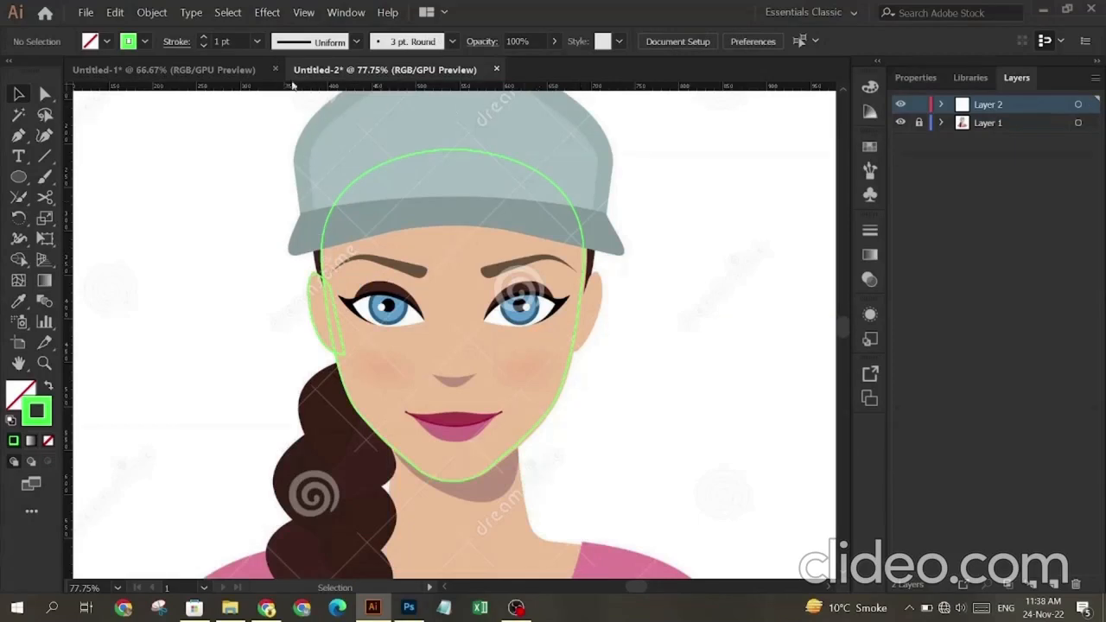
left_click_drag(71, 343, 322, 409)
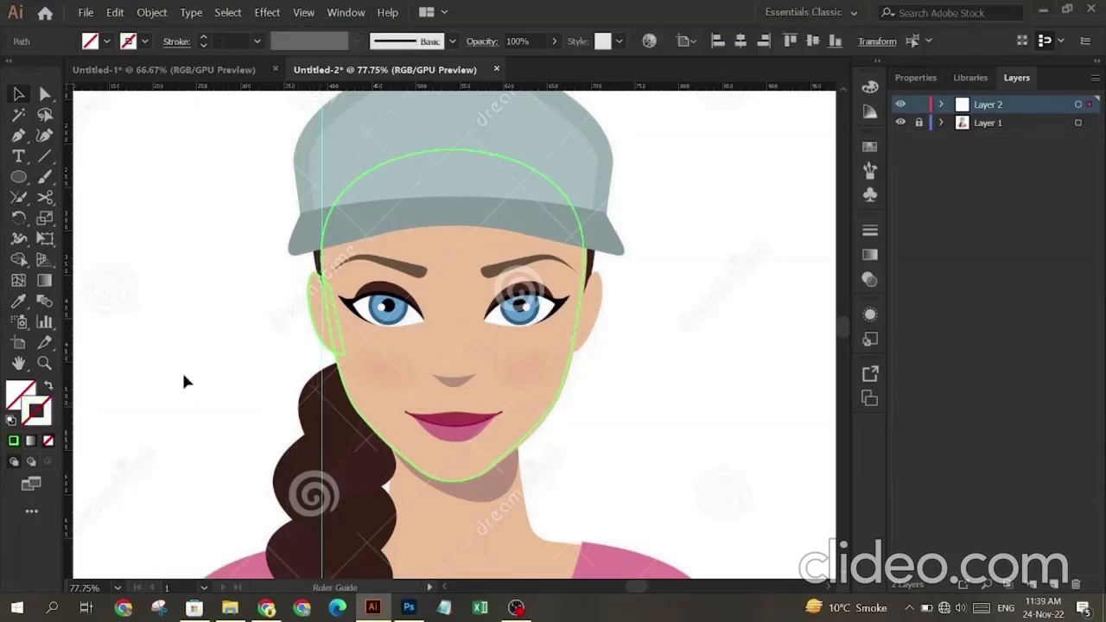
left_click_drag(90, 388, 307, 425)
scroll(306, 294, "up", 3)
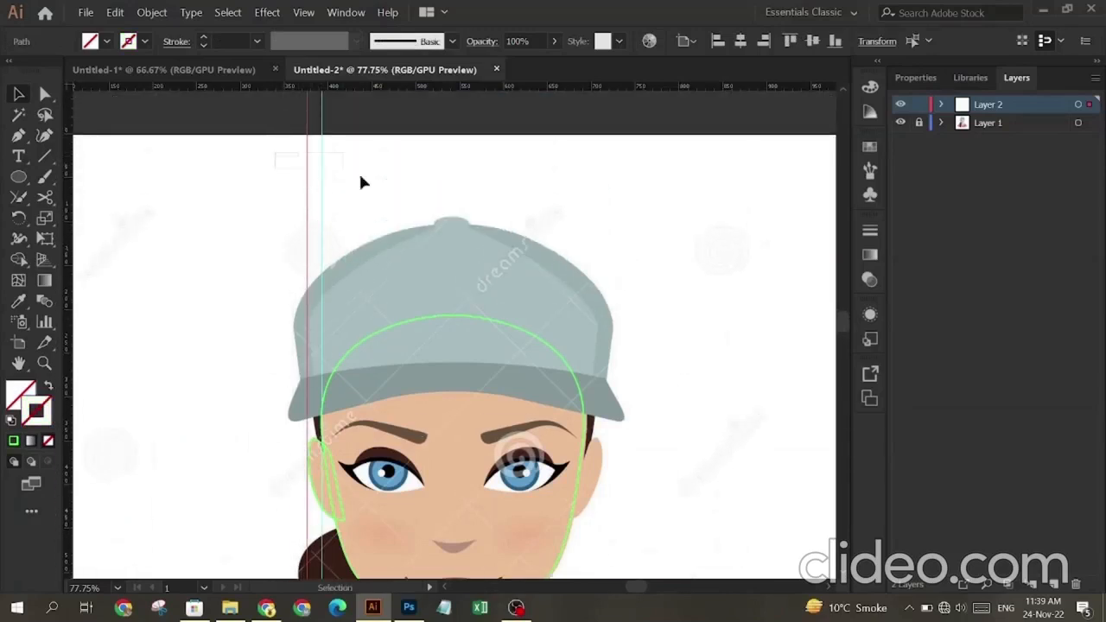
Step: Select both vertical guides and duplicate them together over the opposite ear on the other side of the face
left_click_drag(361, 181, 387, 188)
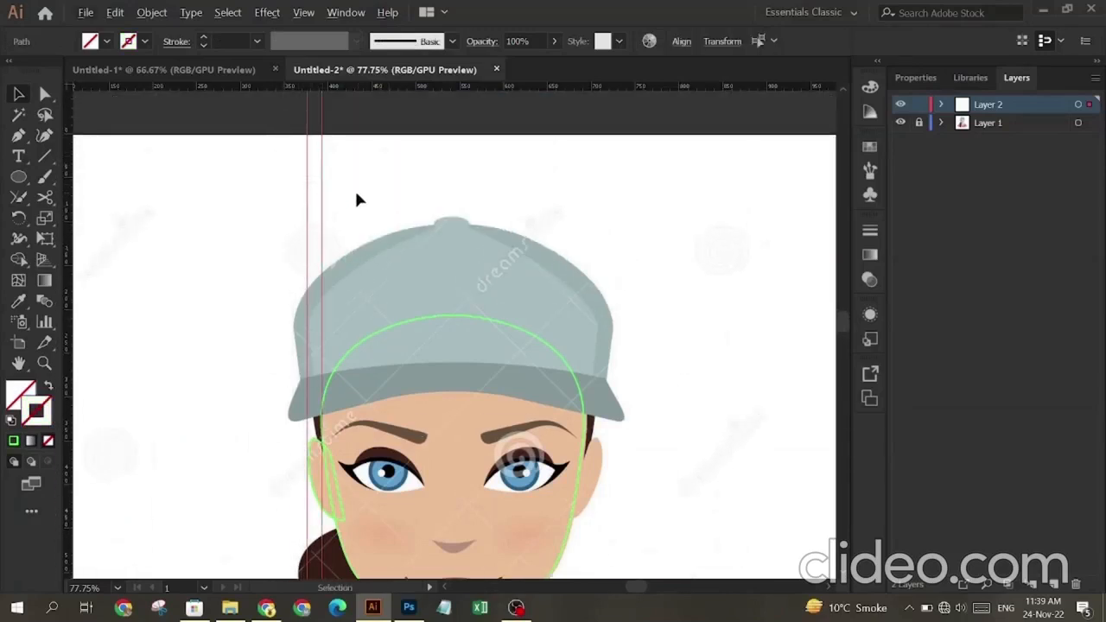
left_click(321, 192, "shift")
left_click_drag(326, 198, 597, 247)
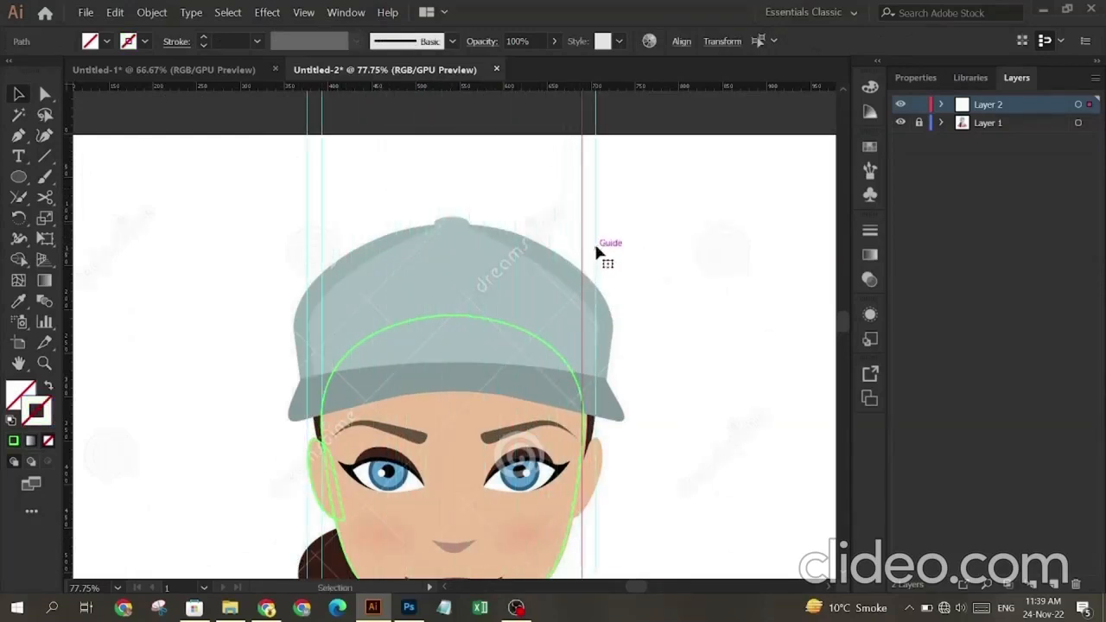
left_click(255, 414)
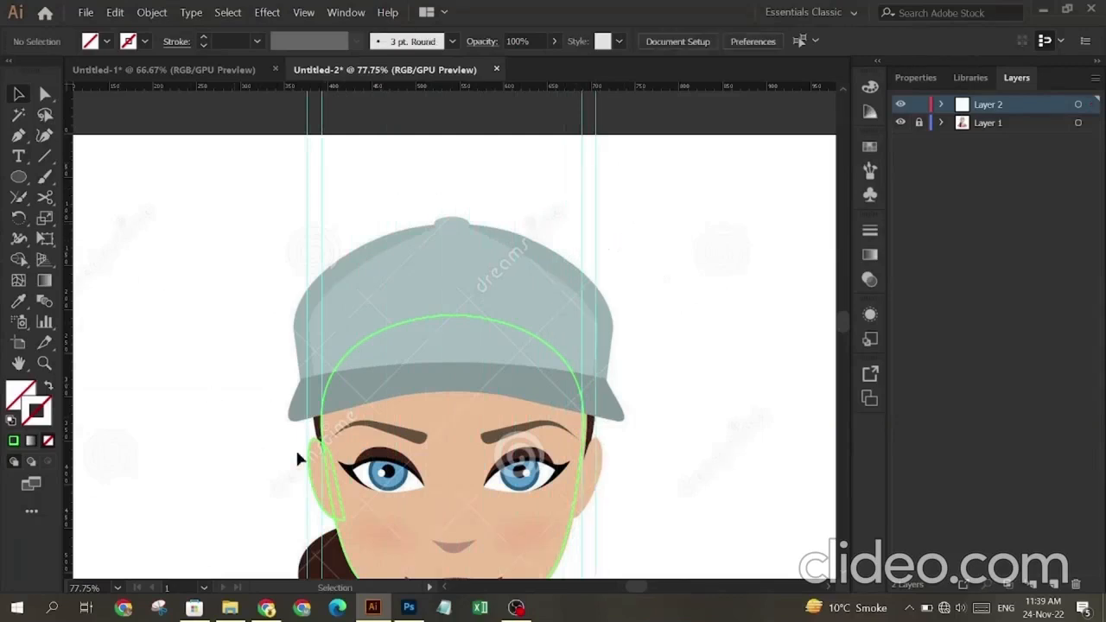
Step: Reflect the ear outline across the vertical axis as a copy
right_click(340, 501)
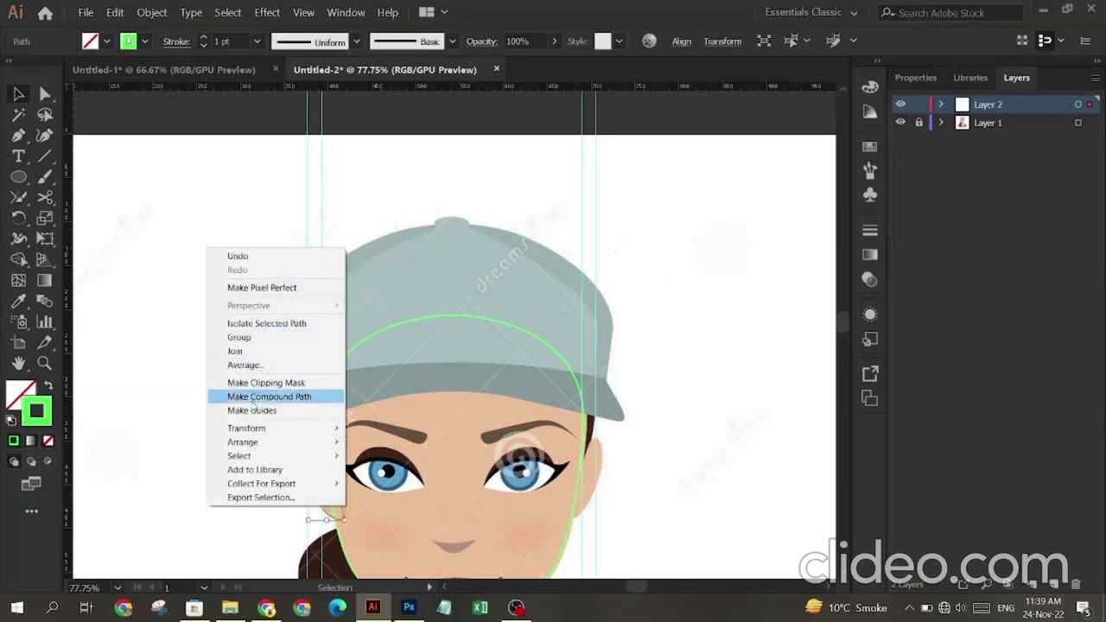
mouse_move(285, 428)
left_click(379, 474)
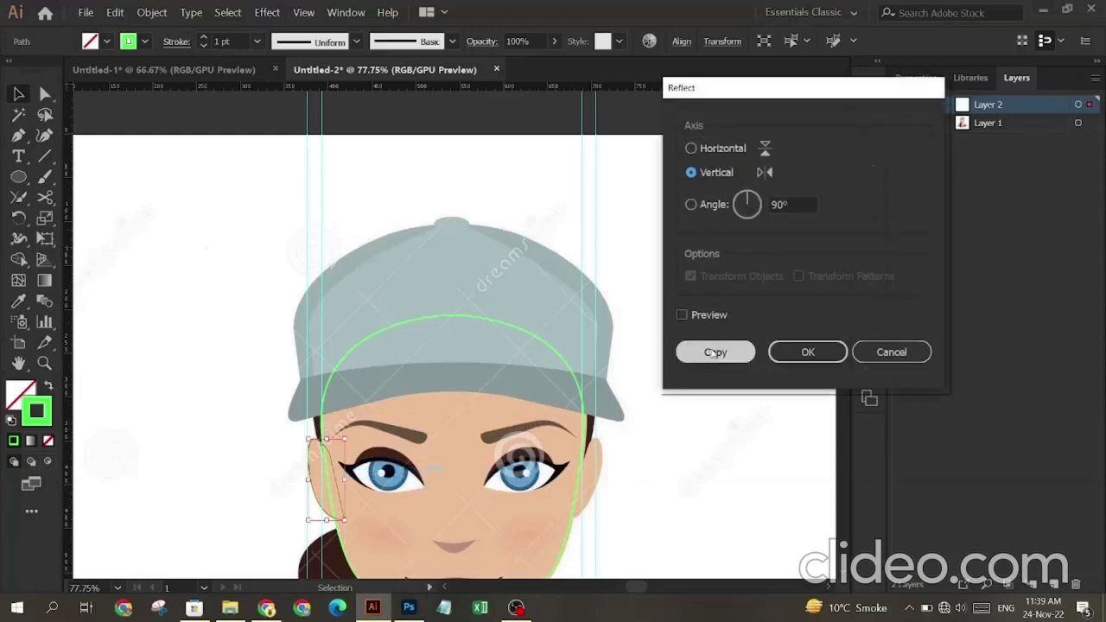
left_click(710, 351)
Step: Nudge the mirrored ear across the face until its outer edge lines up with the outermost guide on the opposite side
key("Right")
key("Right")
key("Right")
key("Right")
key("Right")
key("Right")
key("Right")
key("Right")
key("Right")
key("Right")
key("Right")
key("Right")
key("Right")
key("Right")
key("Right")
key("Right")
key("Right")
key("Right")
key("Right")
key("Right")
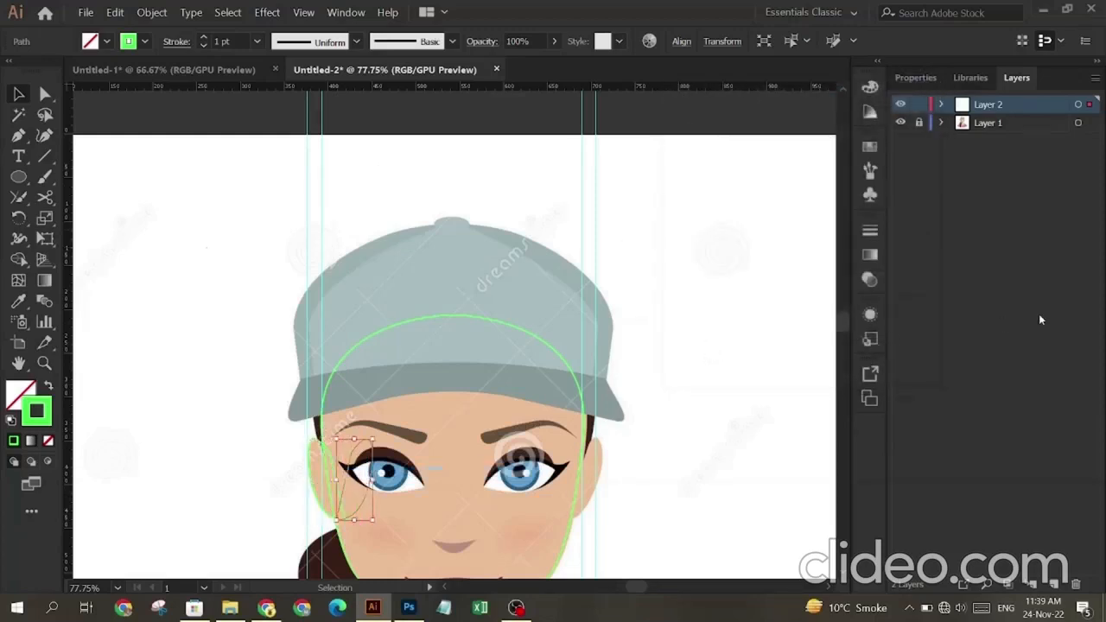
key("Right")
key("Right")
key("Right")
key("Right")
key("Right")
key("Right")
key("Right")
key("Right")
key("Right")
key("Right")
key("Right")
key("Right")
key("Right")
key("Right")
key("Right")
key("Right")
key("Right")
key("Right")
key("Right")
key("Right")
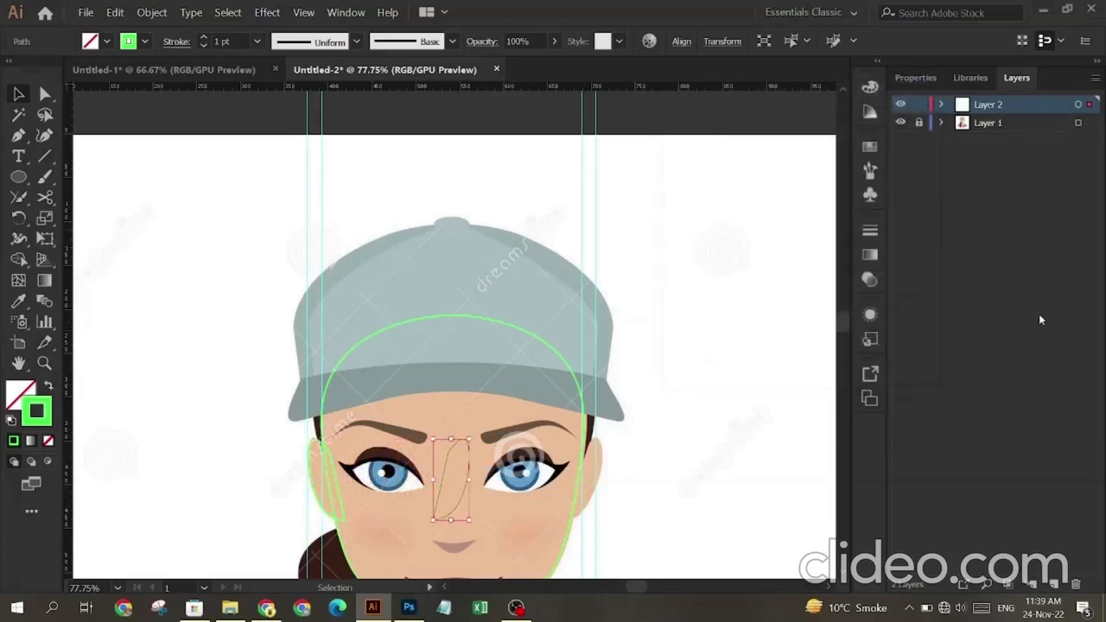
key("Right")
key("Right")
key("Right")
key("Right")
key("Right")
key("Right")
key("Right")
key("Right")
key("Right")
key("Right")
key("Right")
key("Right")
key("Right")
key("Right")
key("Right")
key("Right")
key("Right")
key("Right")
key("Right")
key("Right")
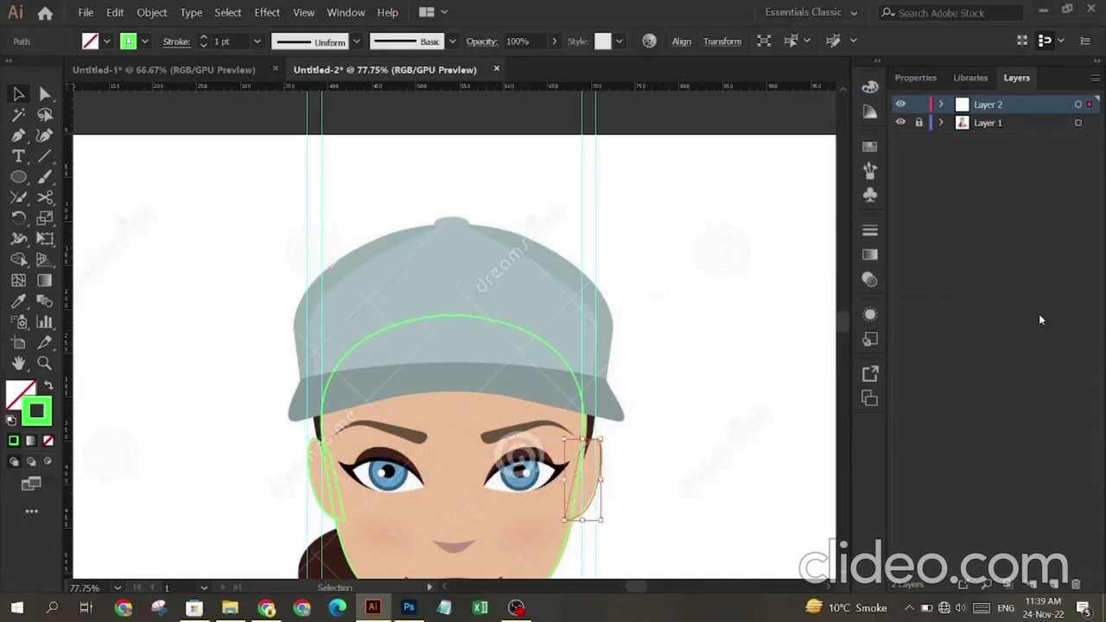
key("Right")
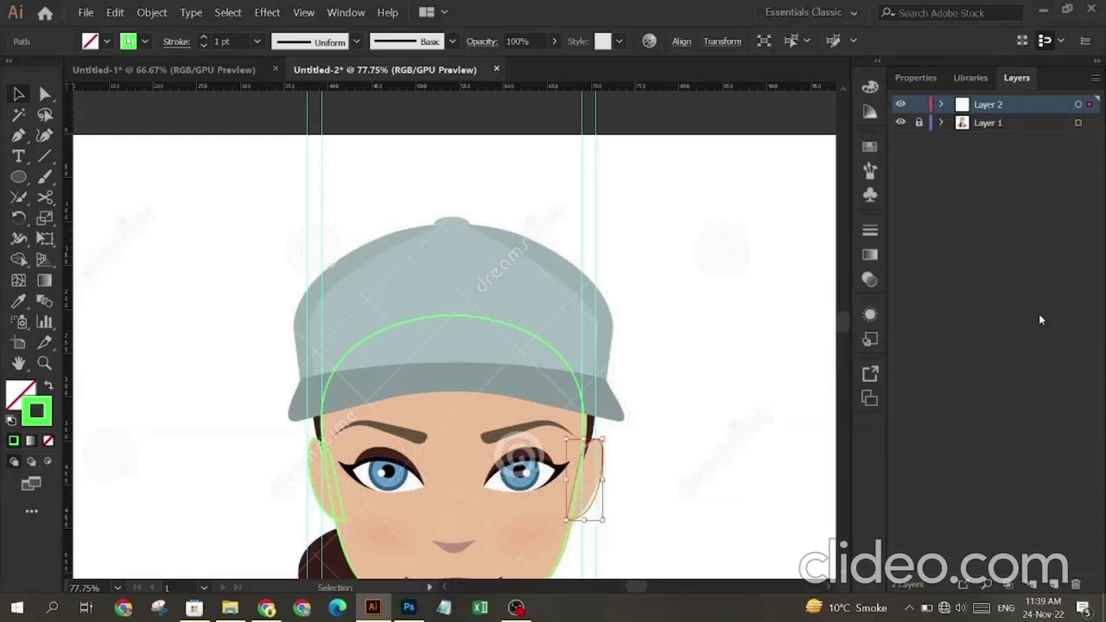
key("Left")
key("Left")
key("Left")
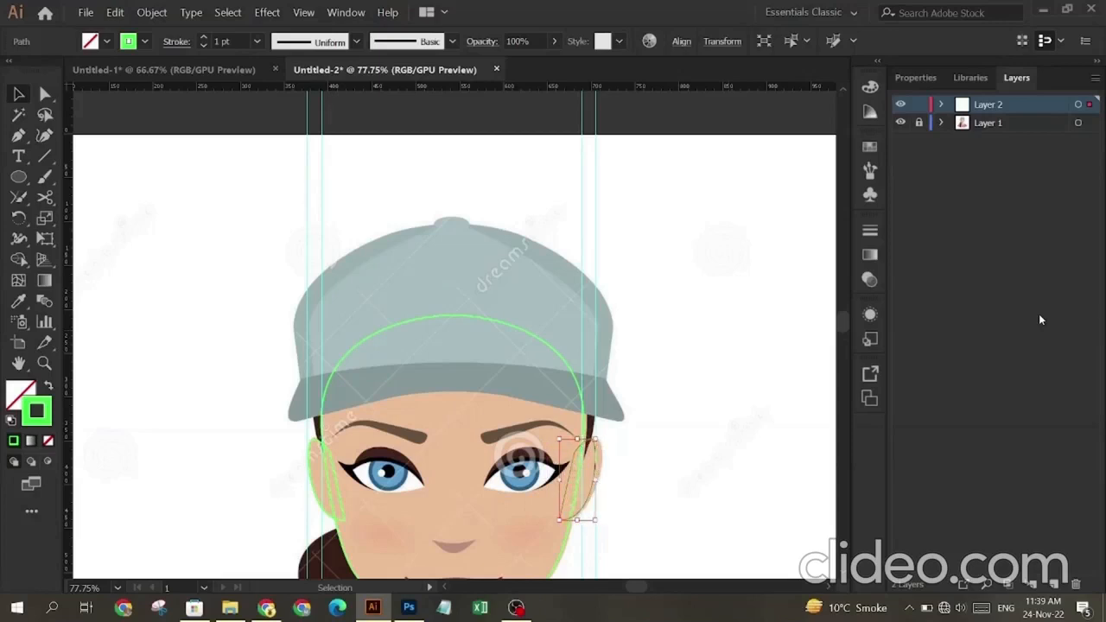
left_click(192, 241)
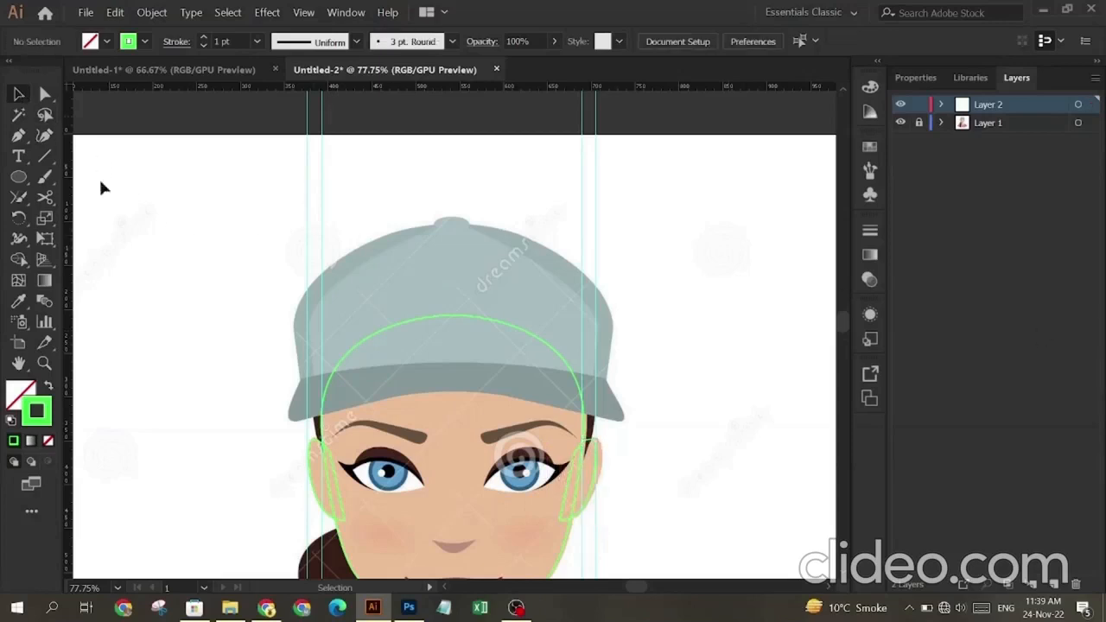
Step: Select all four vertical guides above the cap and delete them
scroll(259, 178, "up", 2)
left_click_drag(247, 135, 666, 221)
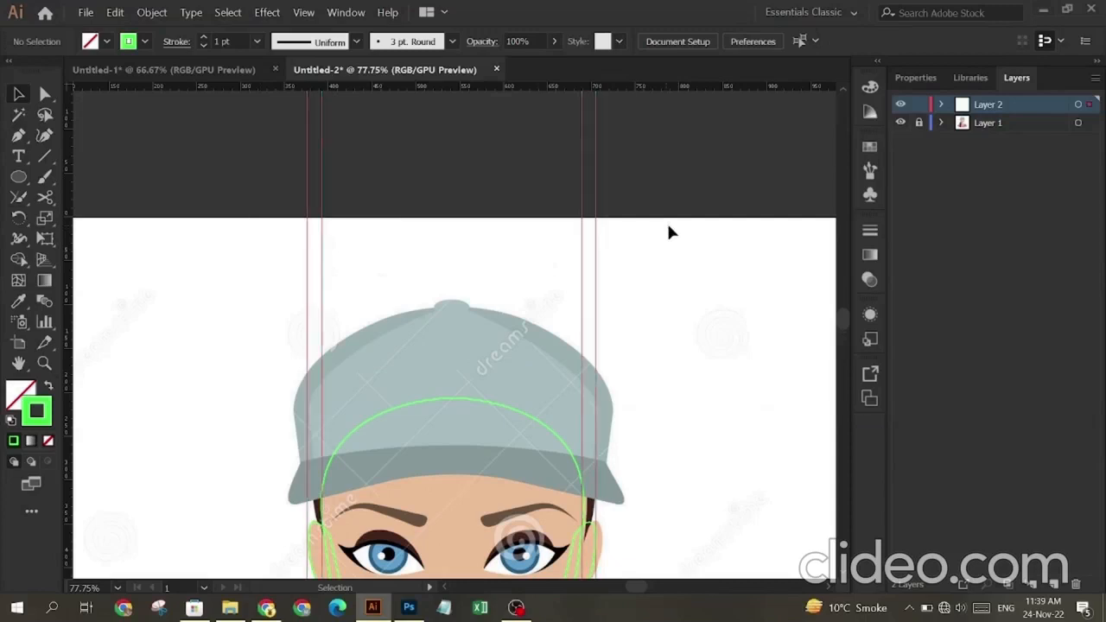
key("Delete")
scroll(699, 238, "down", 4)
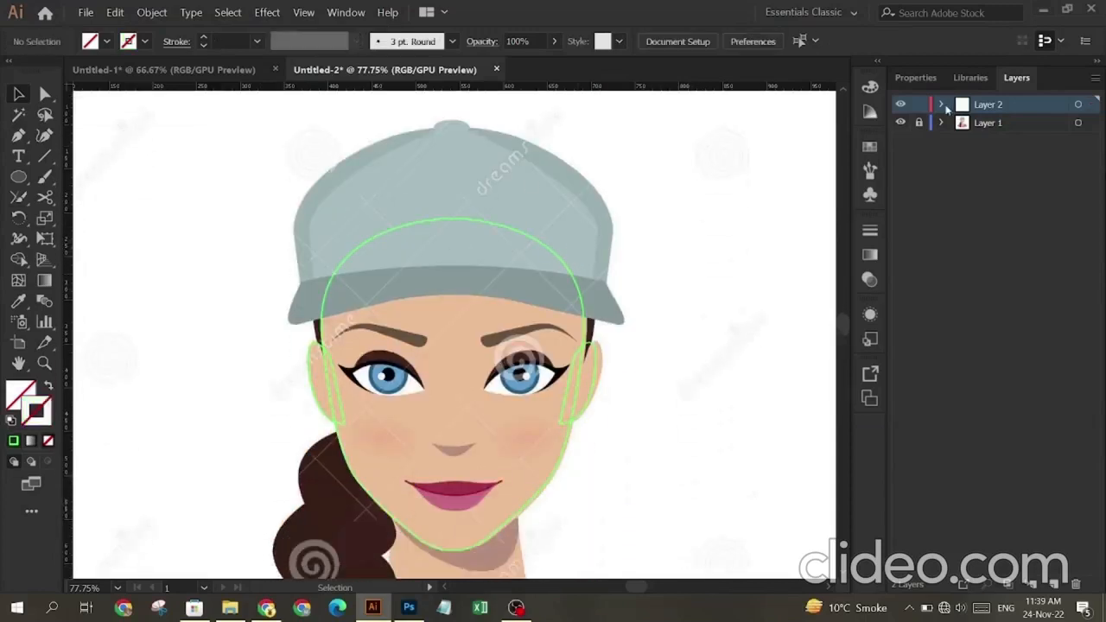
Step: Add a new layer and move the two ear paths from Layer 2 into it, leaving the face path behind
left_click(1054, 585)
left_click(942, 122)
left_click(1009, 122)
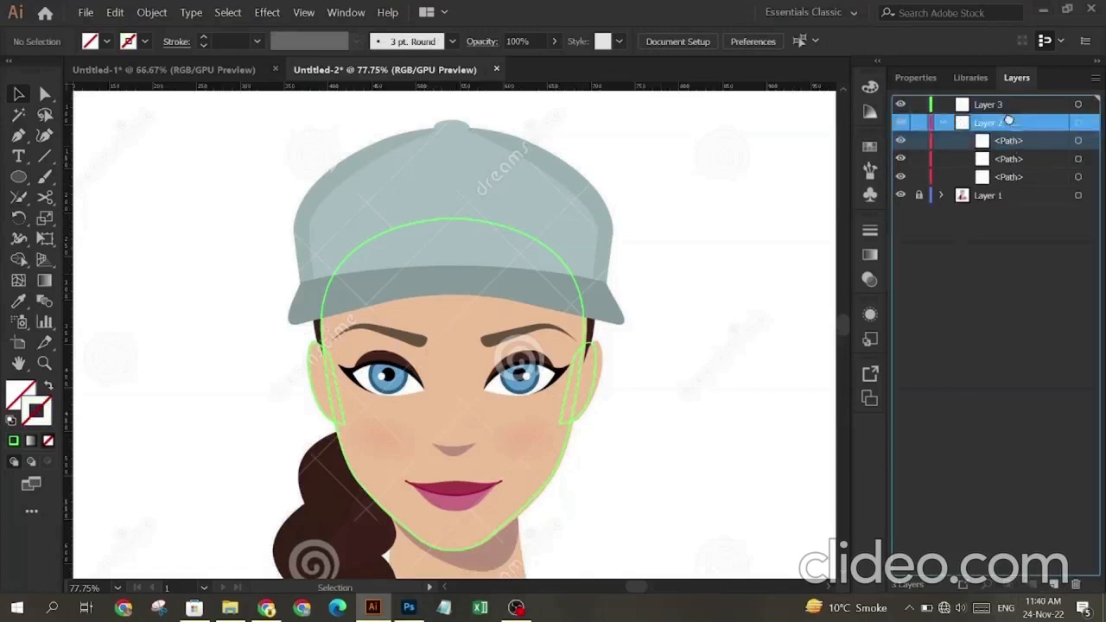
mouse_move(1008, 121)
left_mouse_down()
mouse_move(1011, 105)
mouse_move(1011, 140)
mouse_move(1015, 106)
left_mouse_up()
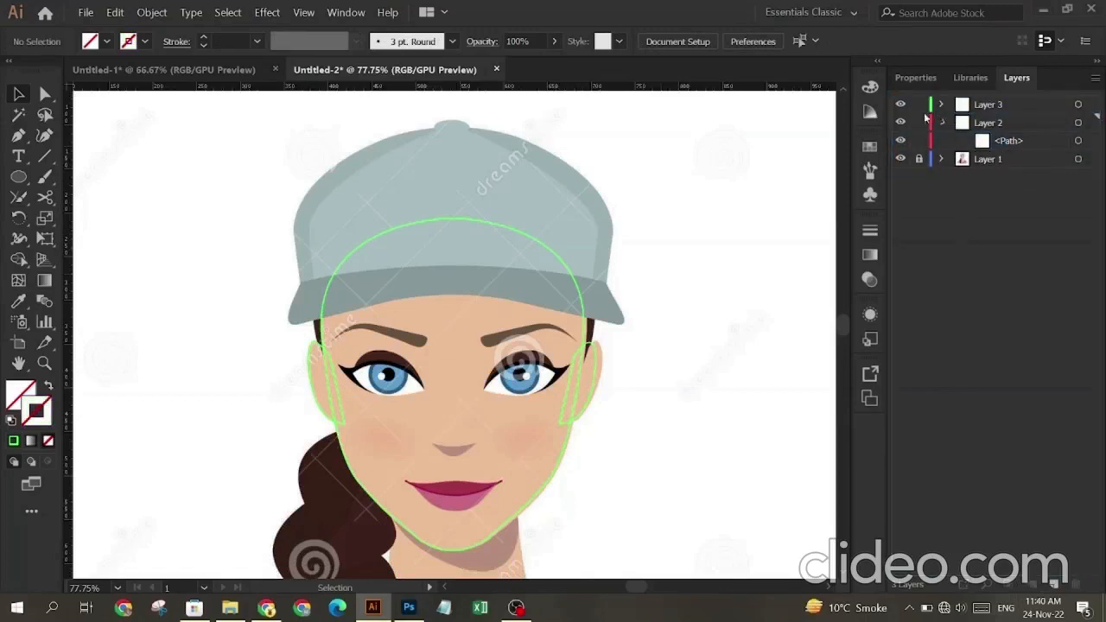
left_click(942, 122)
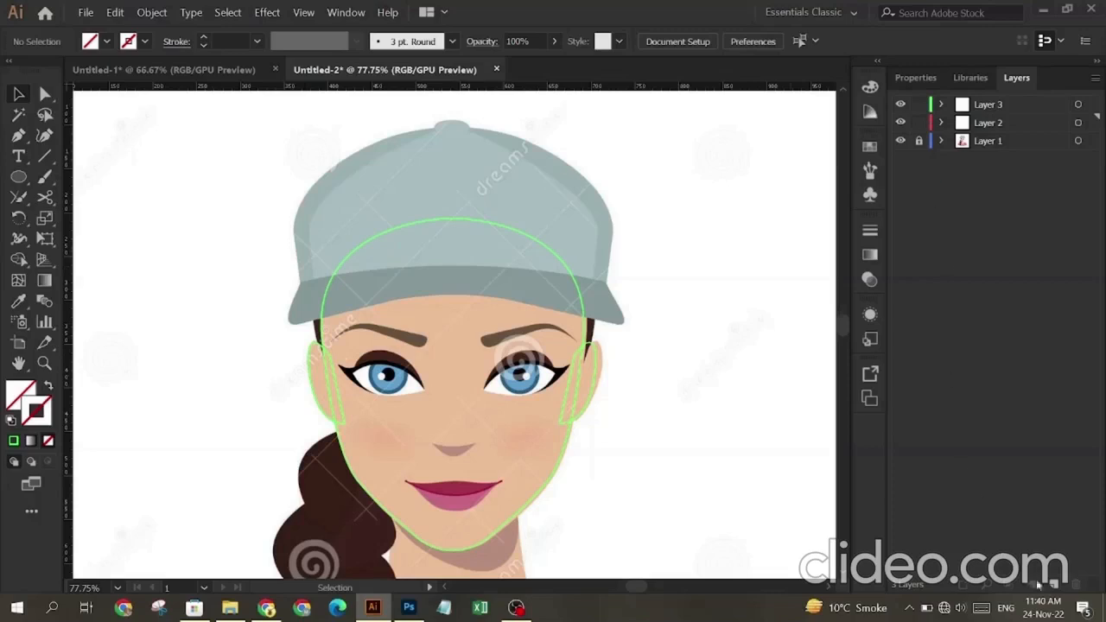
Step: Move the ears' layer beneath the face's layer and add another new layer above the face's layer
left_click_drag(968, 104, 973, 129)
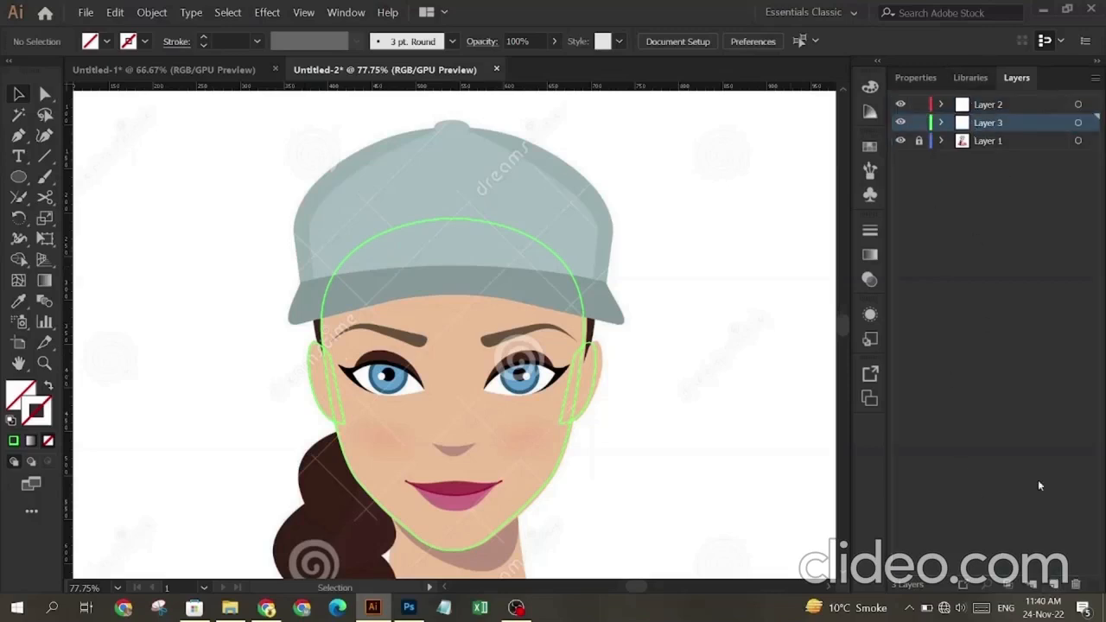
left_click(900, 104)
left_click(900, 104)
left_click(978, 105)
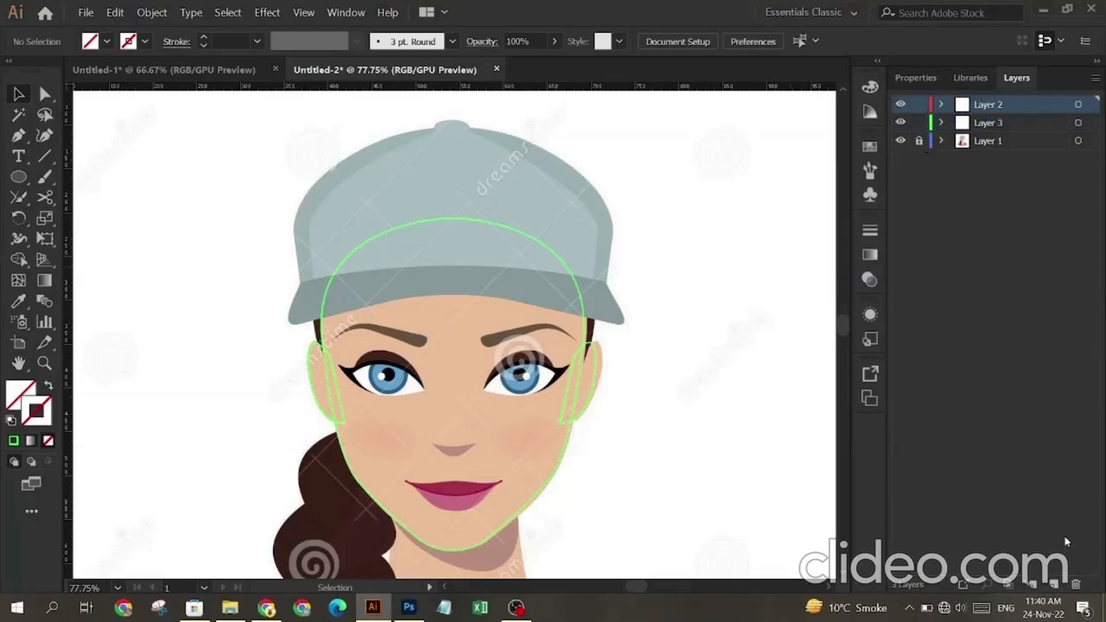
left_click(1054, 584)
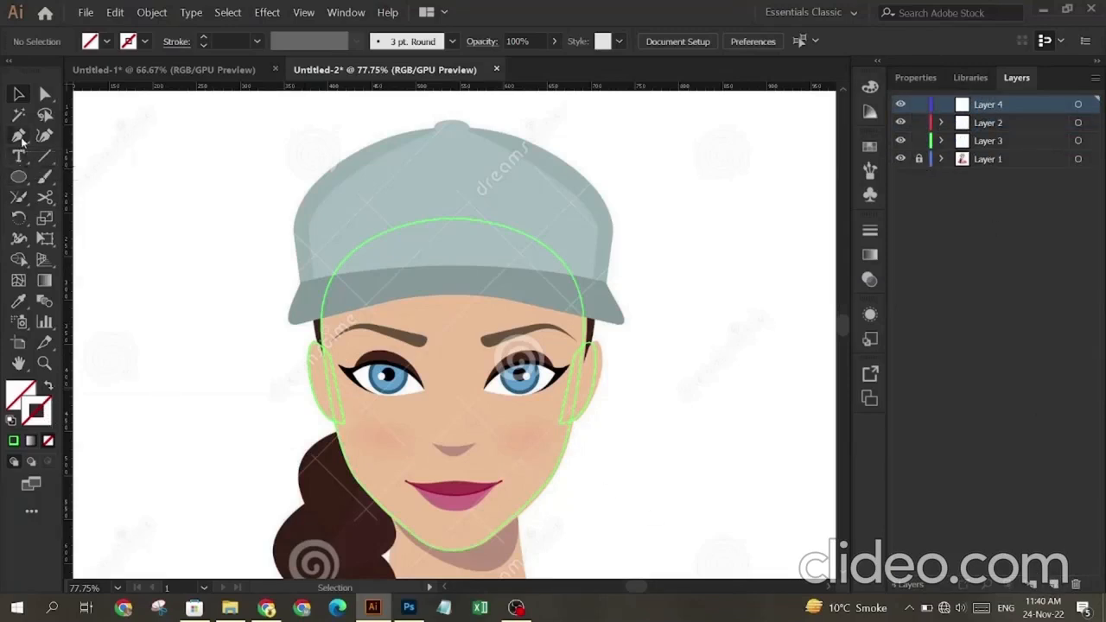
Step: Trace the white of the eye on the braid side as a closed Pen path on the new layer and fill it white
left_click(44, 363)
left_click_drag(389, 382, 528, 391)
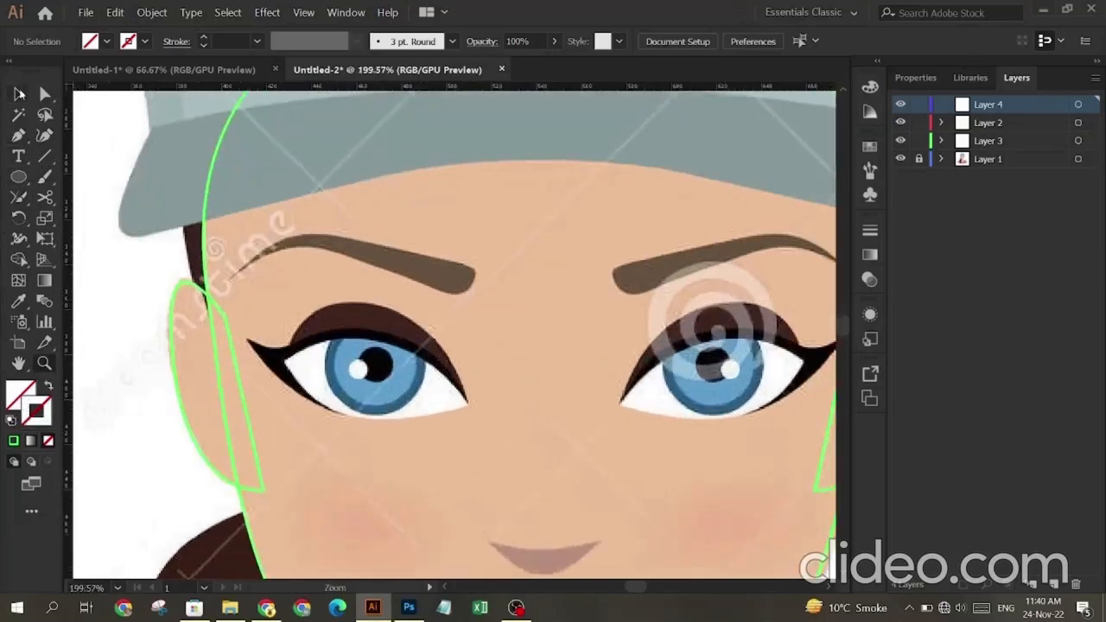
left_click(18, 136)
left_click(285, 361)
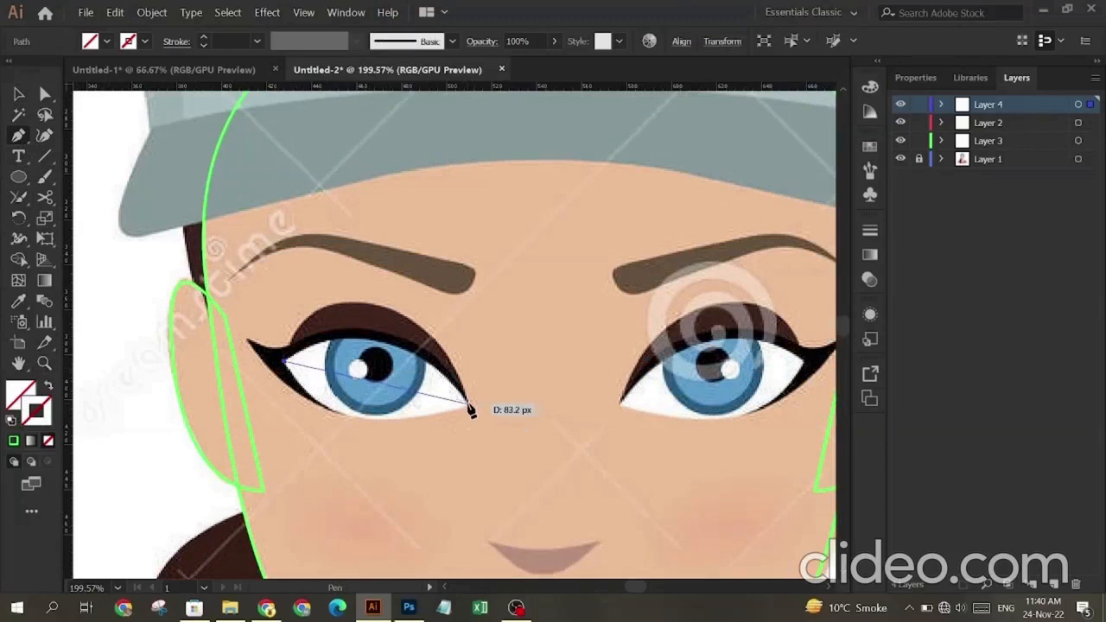
left_click_drag(470, 406, 551, 519)
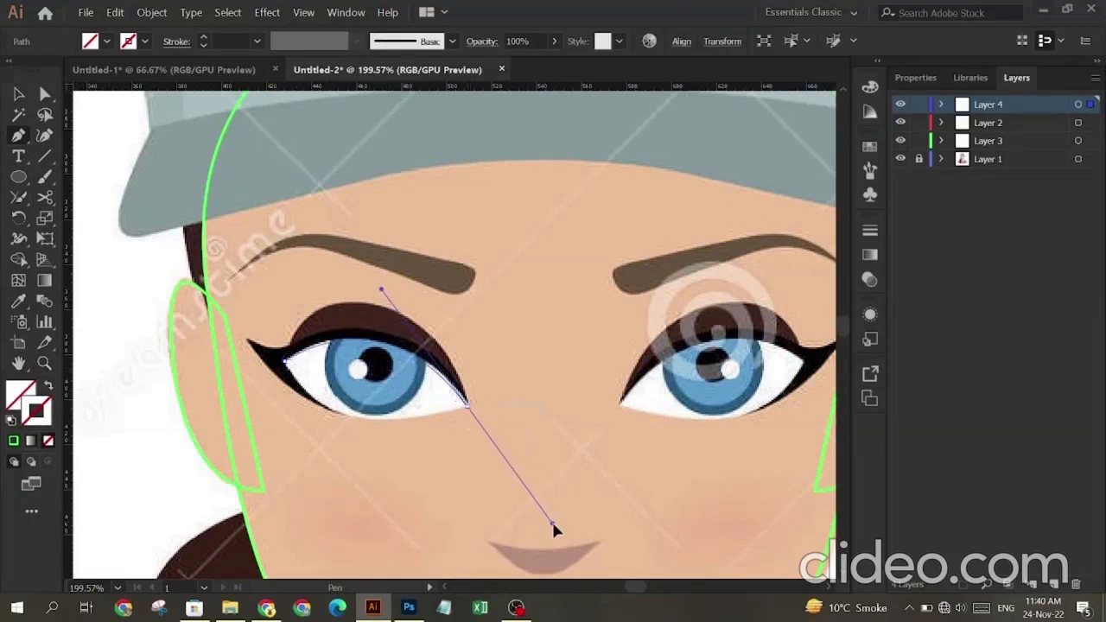
left_click(471, 406)
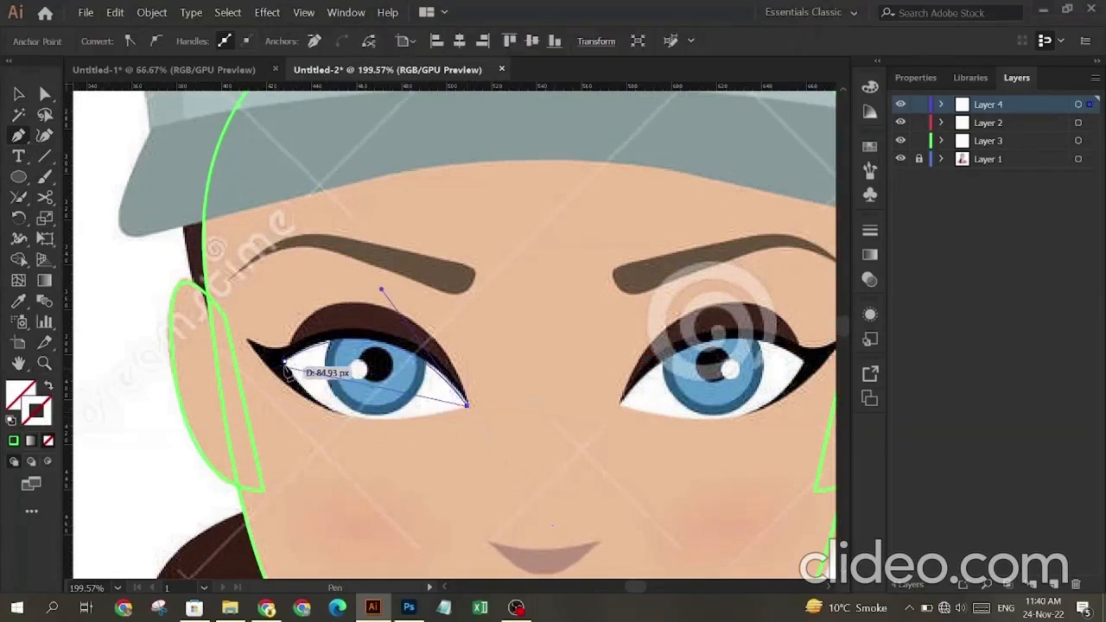
left_click_drag(288, 367, 249, 273)
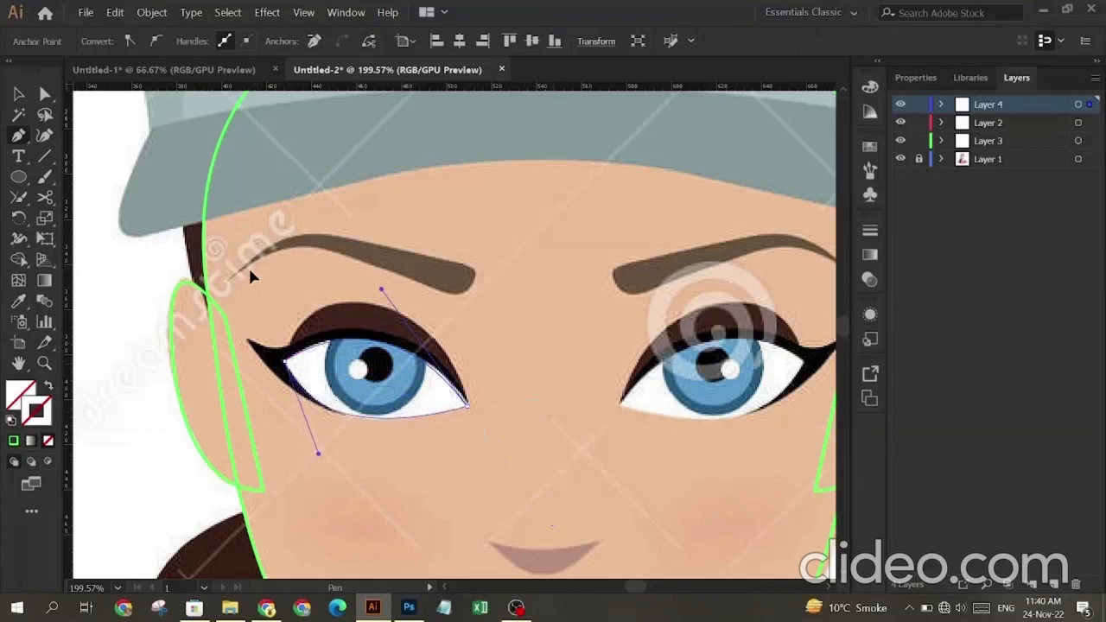
left_click(318, 375)
key("v")
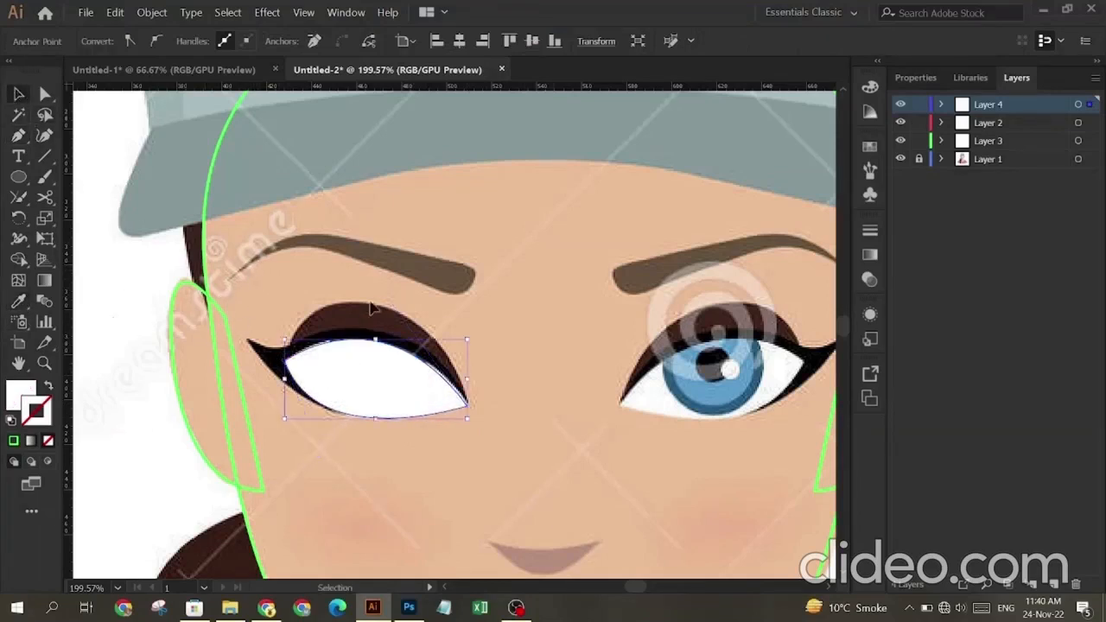
Step: Duplicate the eye white in place, lock the top copy and select the copy beneath it
left_click(345, 370)
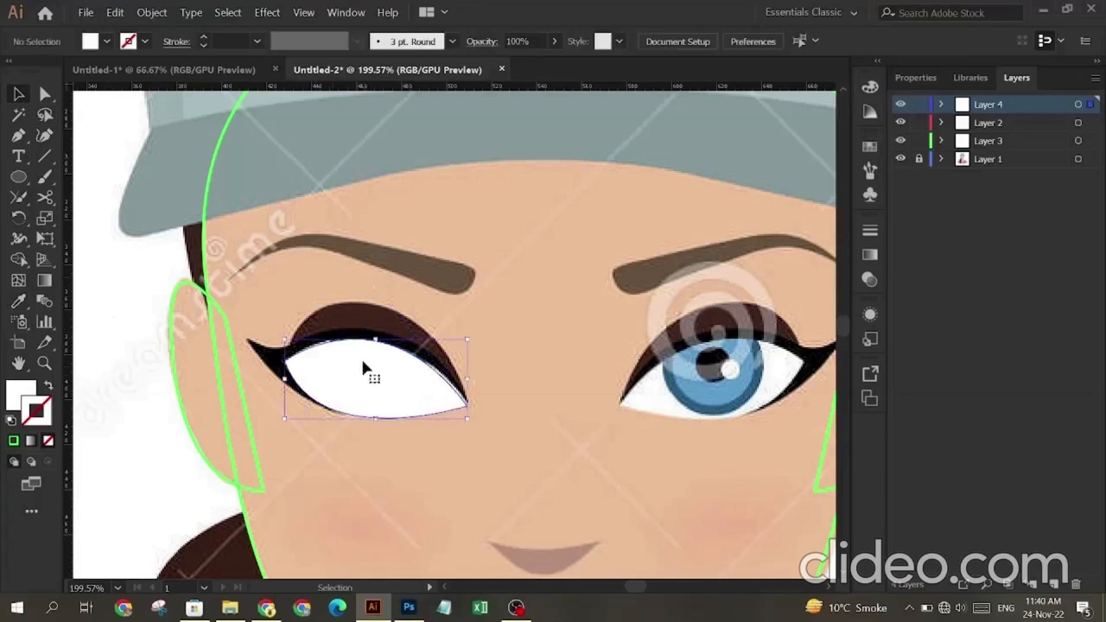
left_click(941, 104)
key("a")
key("ctrl+f")
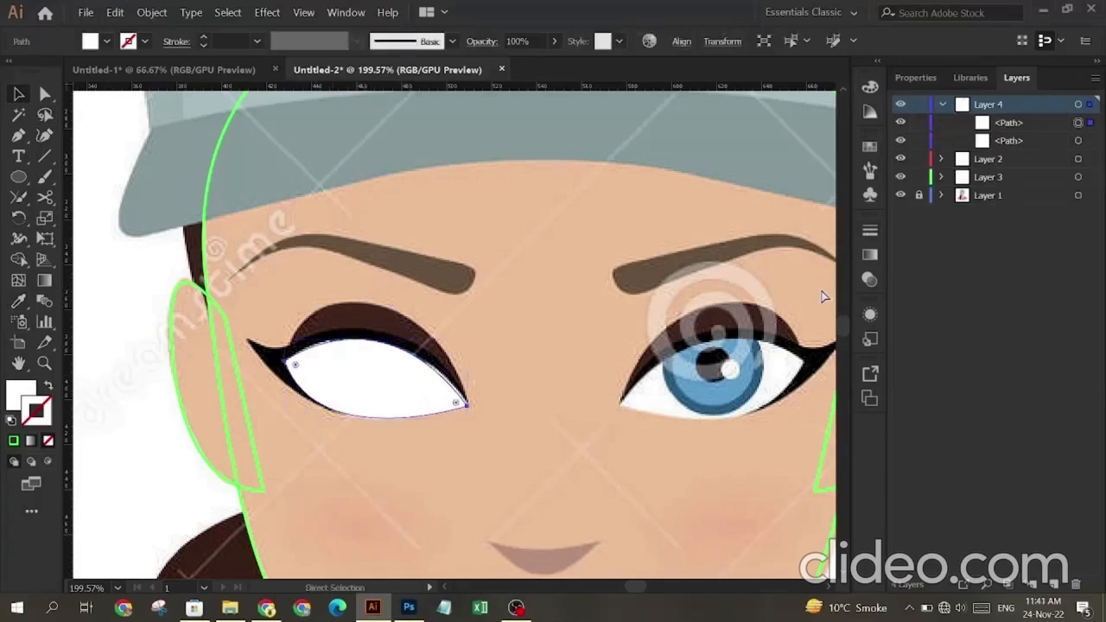
key("v")
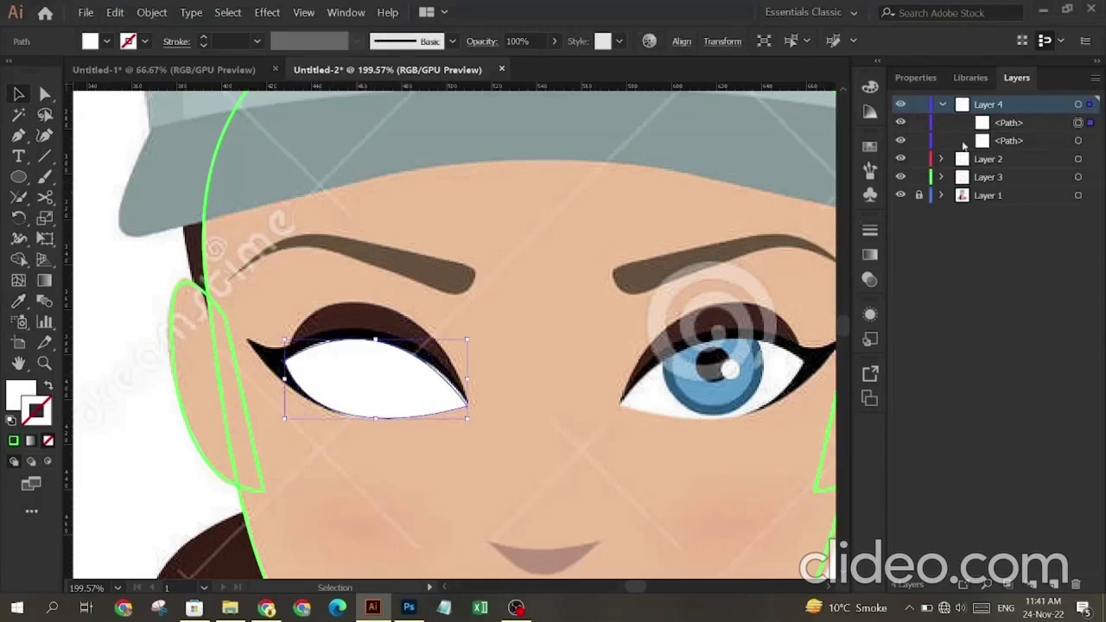
left_click(919, 123)
left_click(1078, 141)
Step: Reshape the lower copy with the Curvature tool, stretching its outer corner to the eyeliner tip and widening its upper and lower curves
left_click(45, 135)
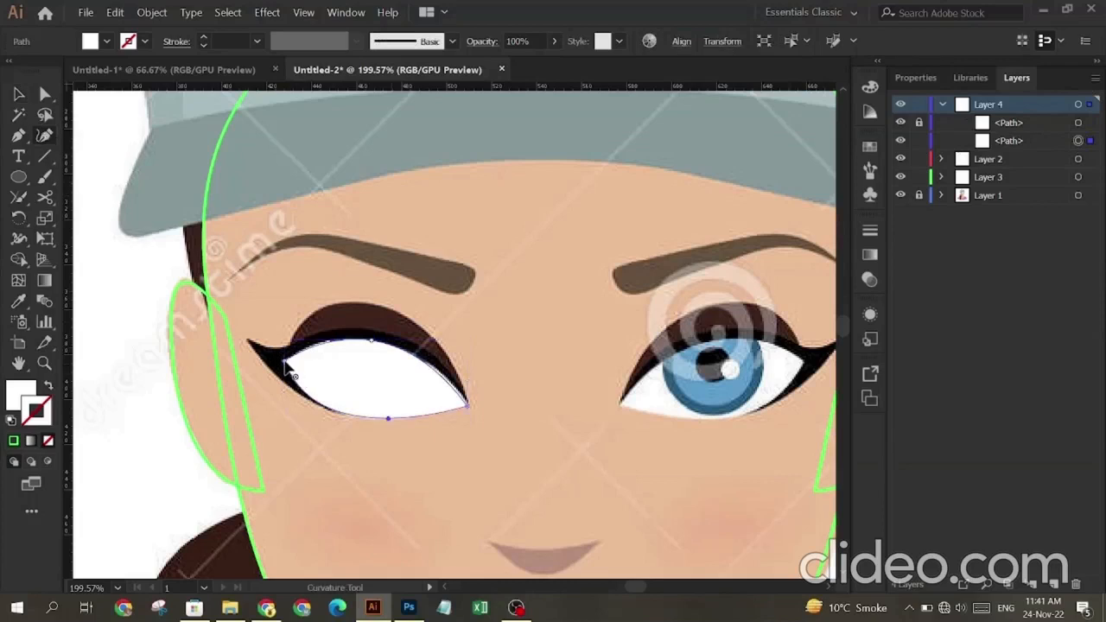
left_click_drag(290, 369, 249, 342)
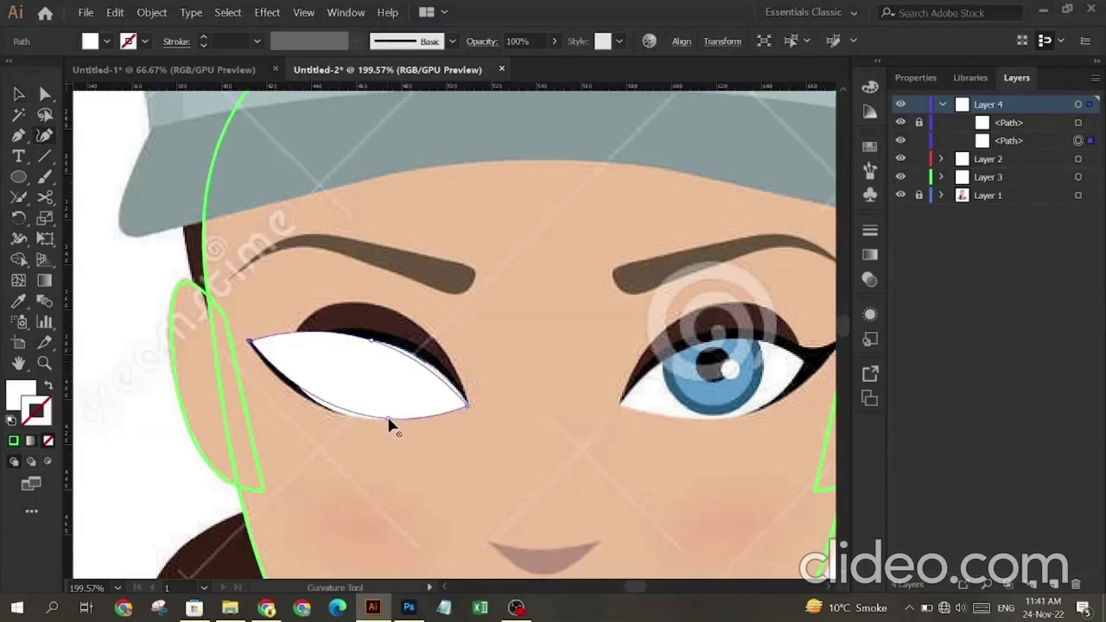
left_click_drag(374, 417, 339, 413)
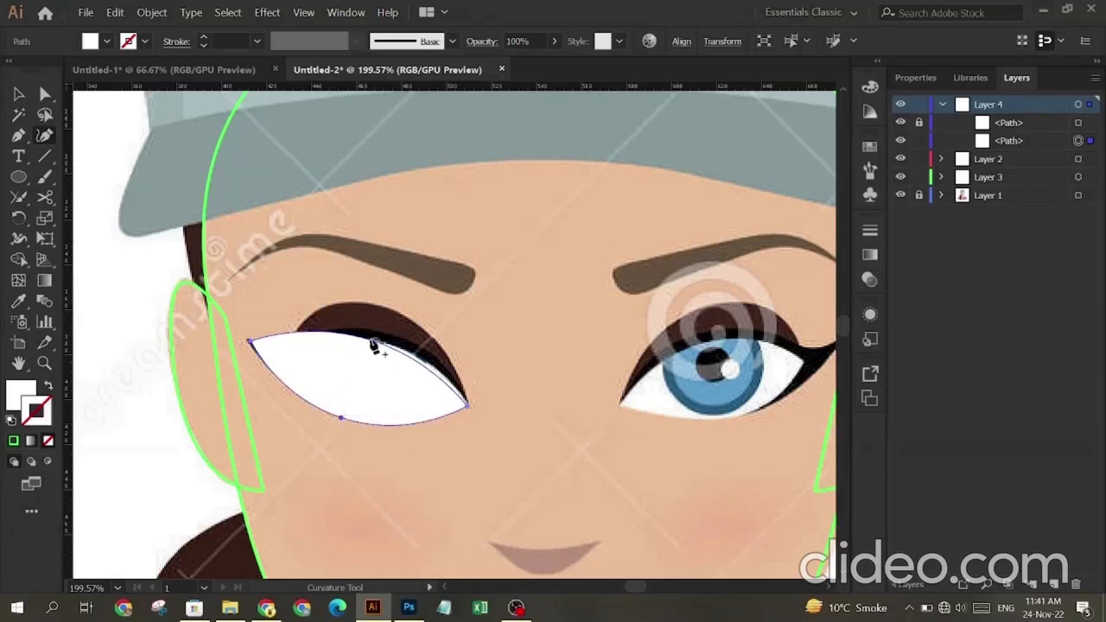
left_click_drag(373, 346, 381, 330)
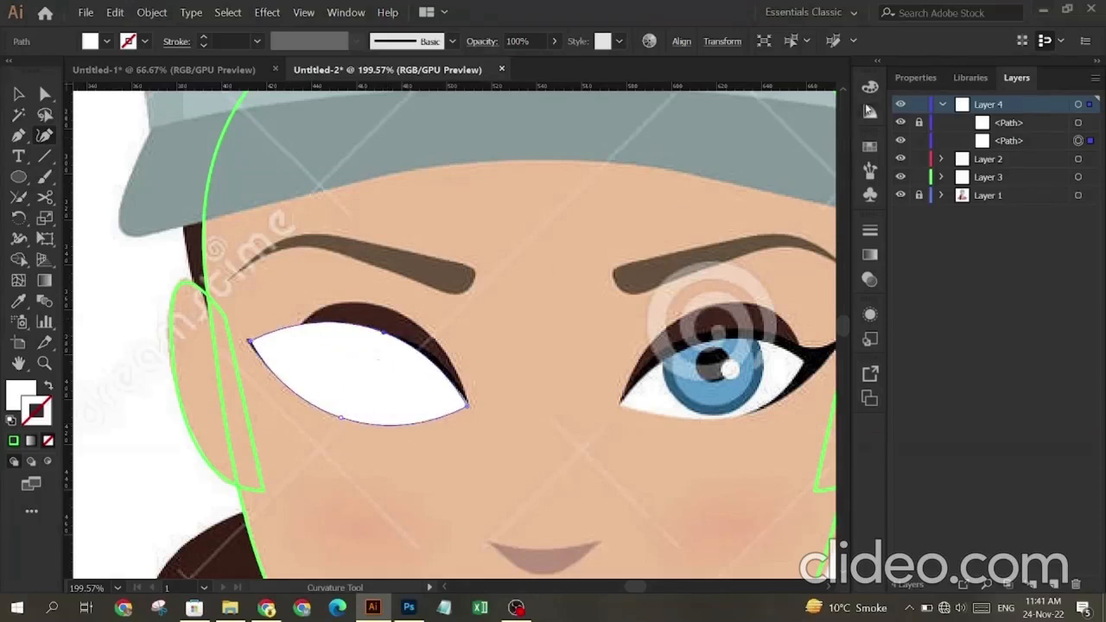
Step: Give the enlarged eyeliner shape a green fill and no stroke
left_click(870, 86)
left_click(704, 221)
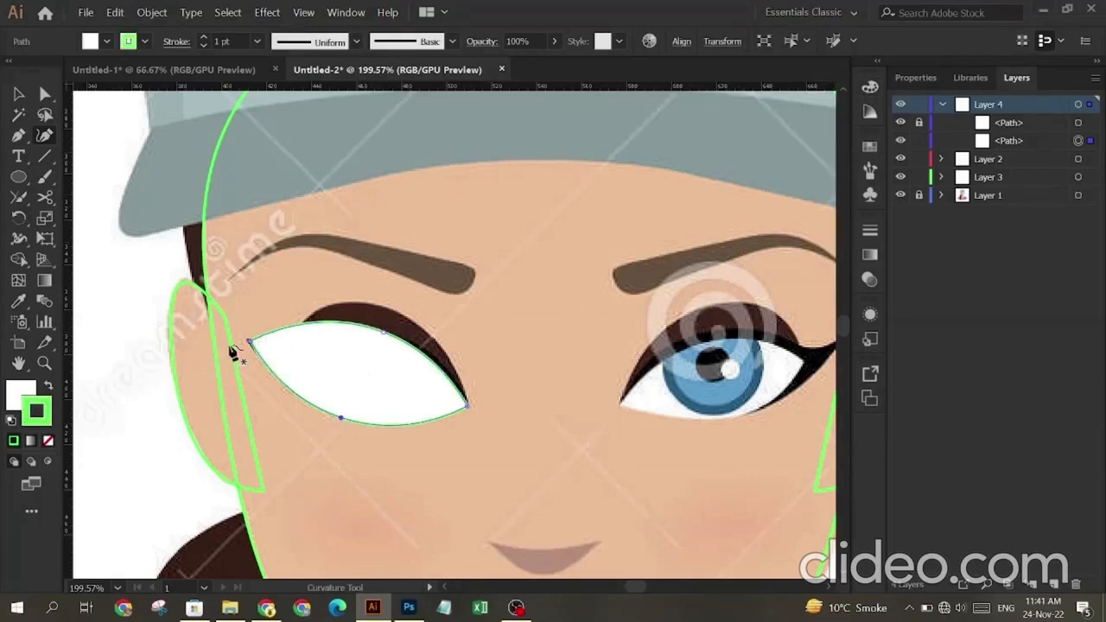
key("v")
left_click(48, 441)
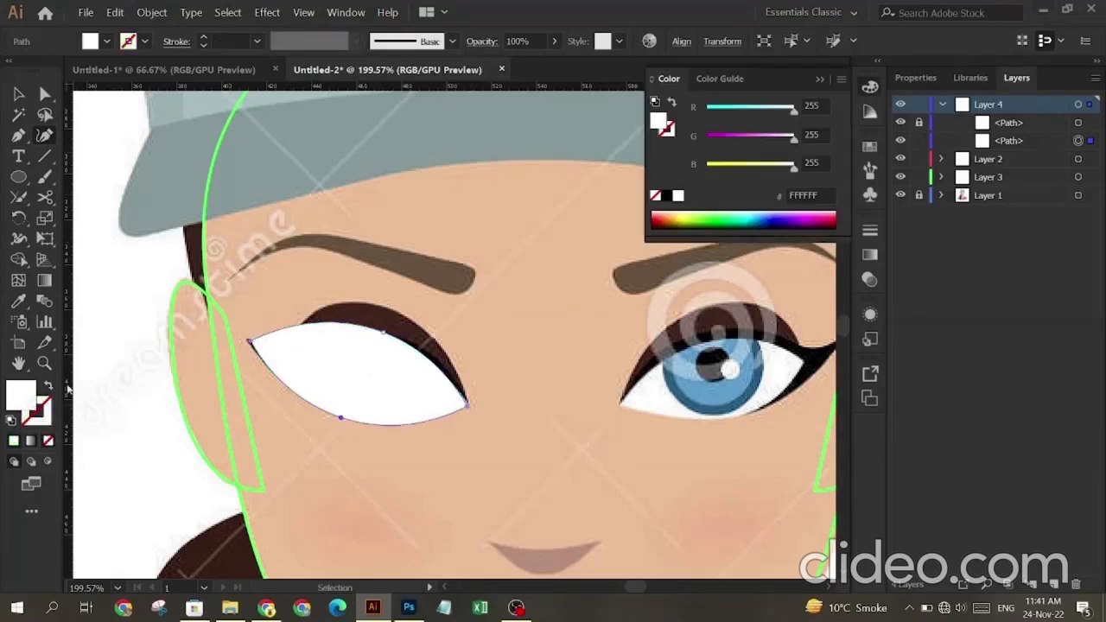
left_click(712, 218)
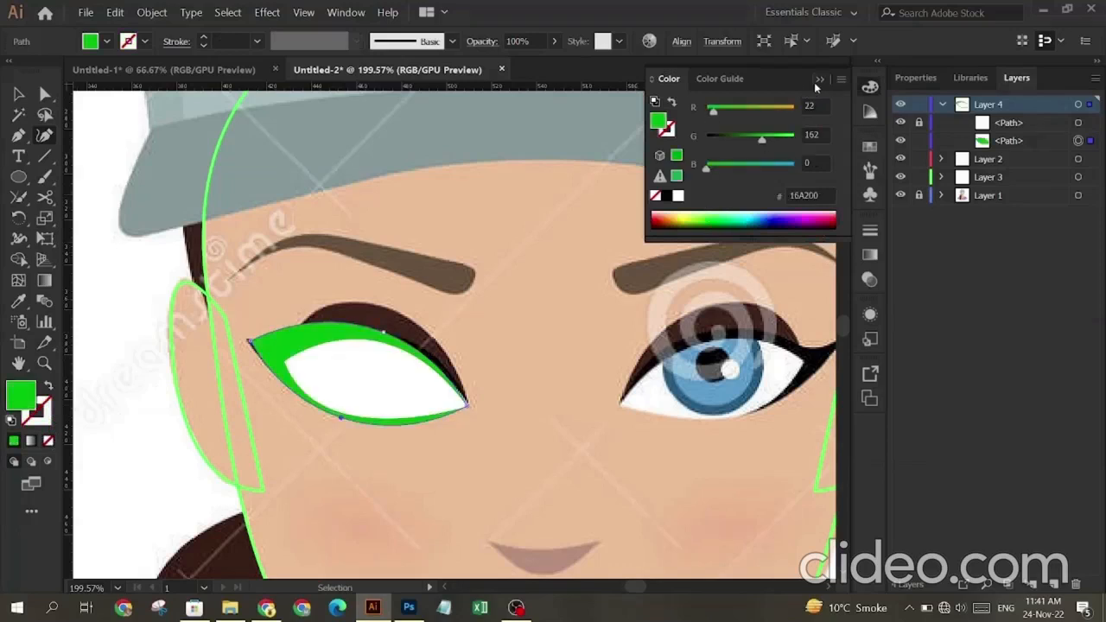
left_click(818, 79)
key("shift+grave")
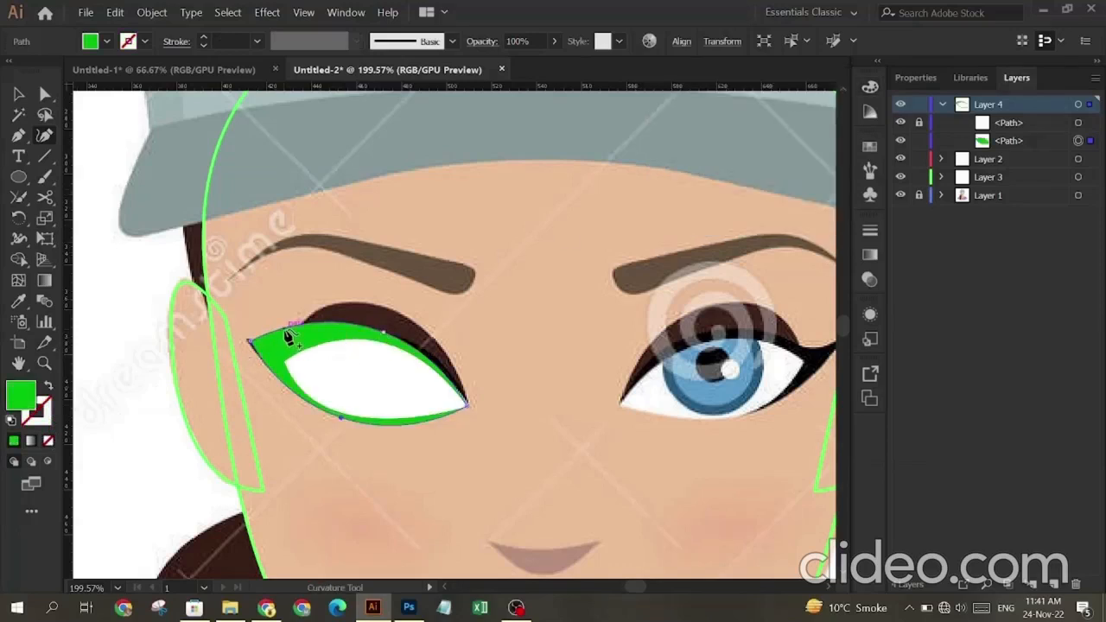
Step: Bend the eyeliner shape's upper edge near the outer corner and its lower edge to follow the reference eyeliner
left_click_drag(286, 327, 329, 338)
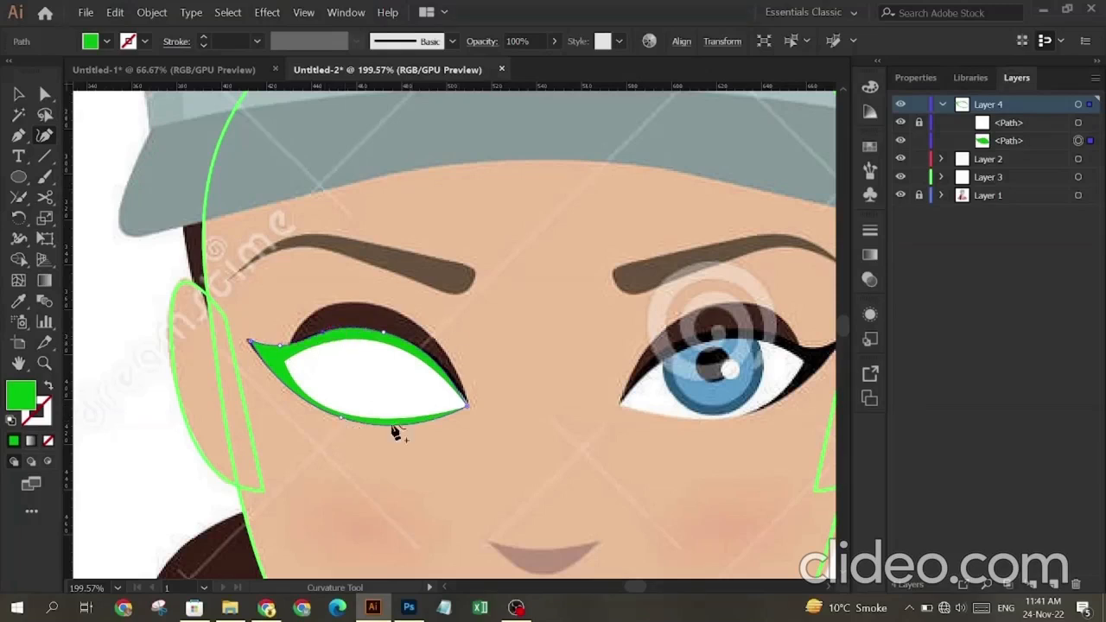
left_click_drag(421, 424, 421, 419)
left_click(19, 94)
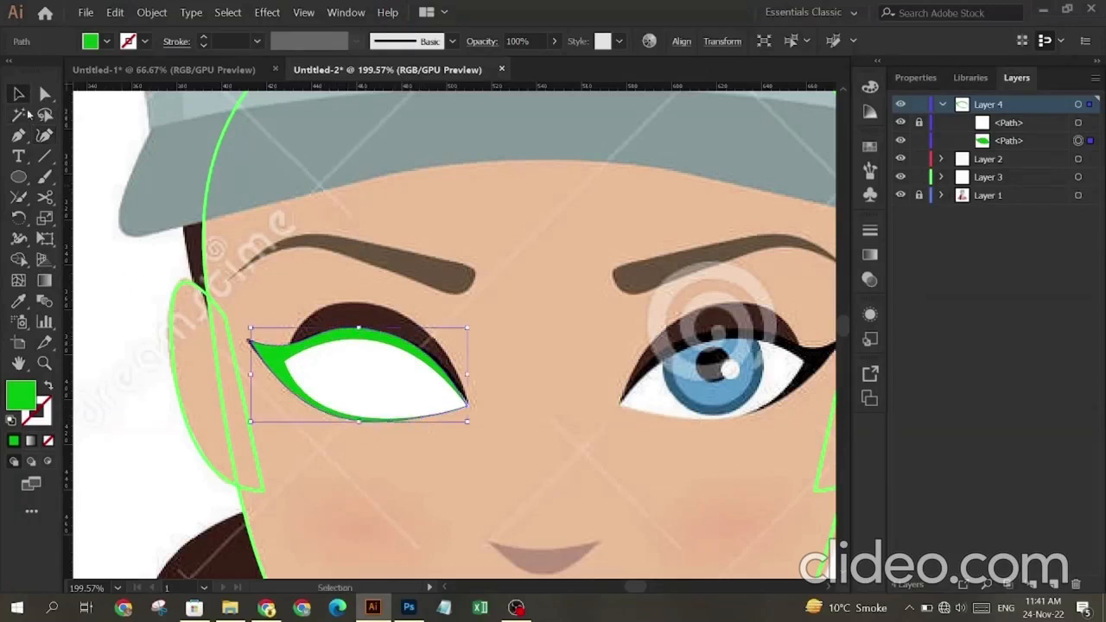
Step: Unlock the eye white, and swap fill and stroke on both it and the eyeliner shape so they are outlines only
key("shift+x")
left_click(222, 402)
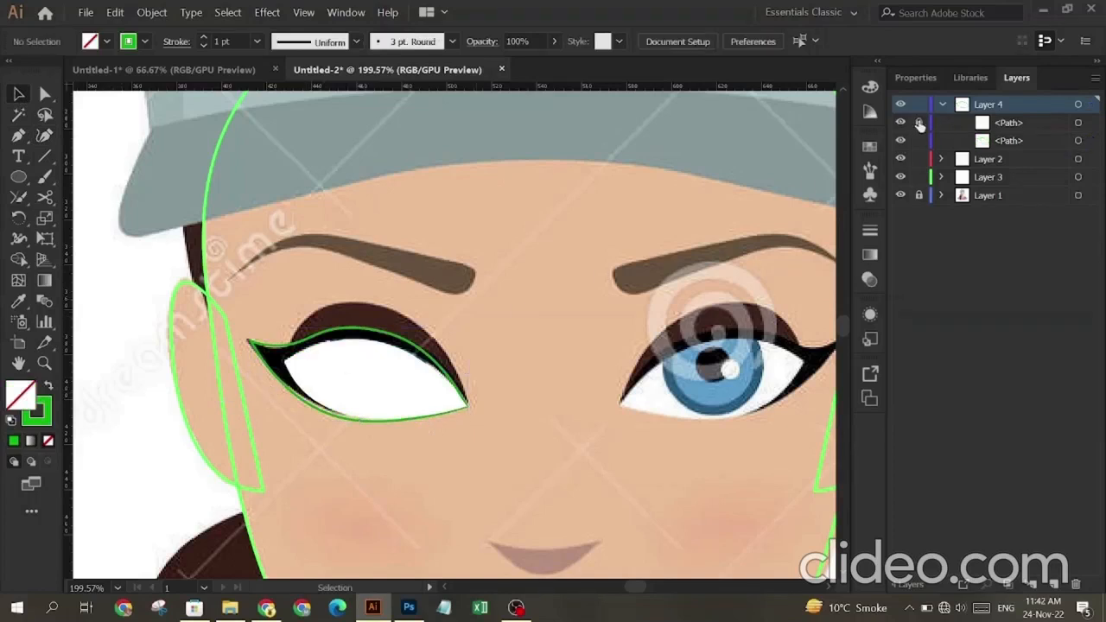
left_click(300, 367)
left_click(46, 386)
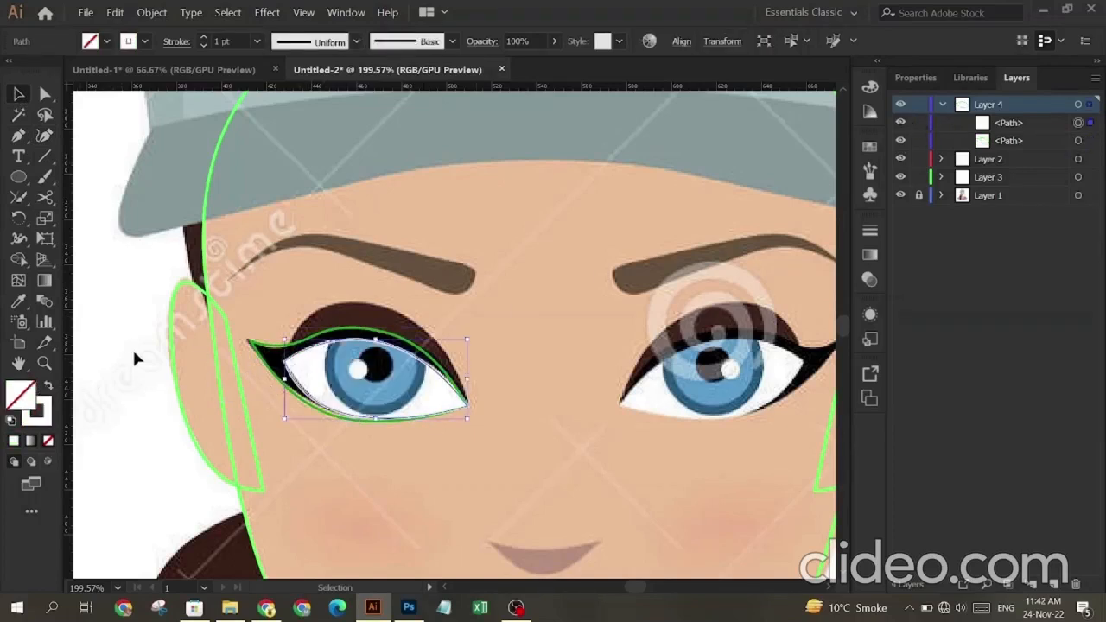
left_click(134, 351)
Step: Draw two concentric circles from the pupil's centre, matching the iris's outer edge and its lighter inner area
left_click(19, 176)
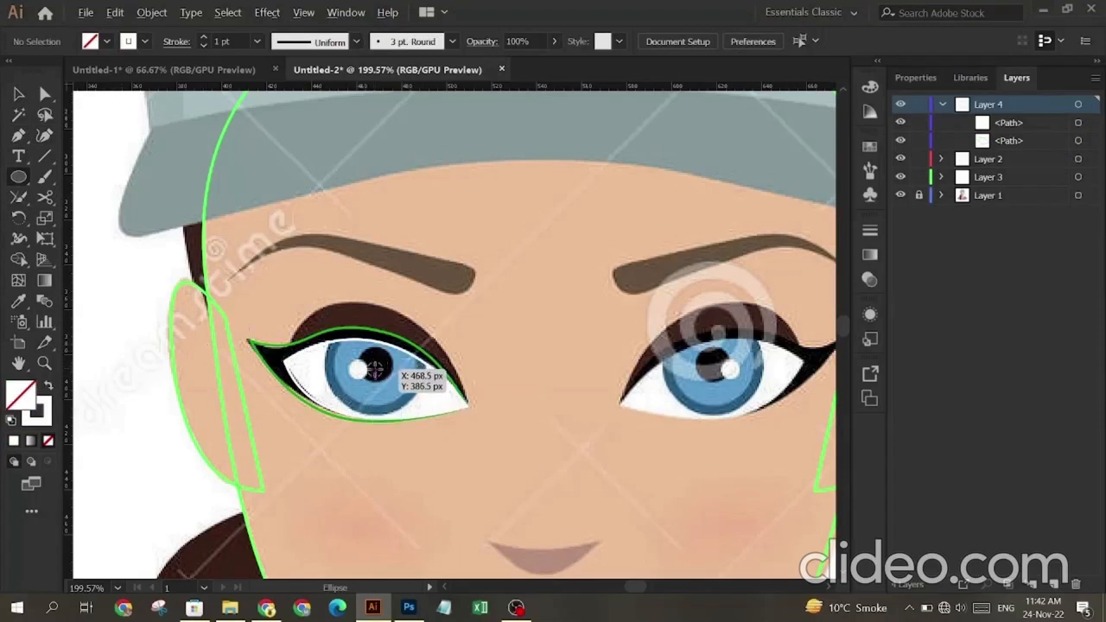
left_click_drag(376, 367, 422, 401)
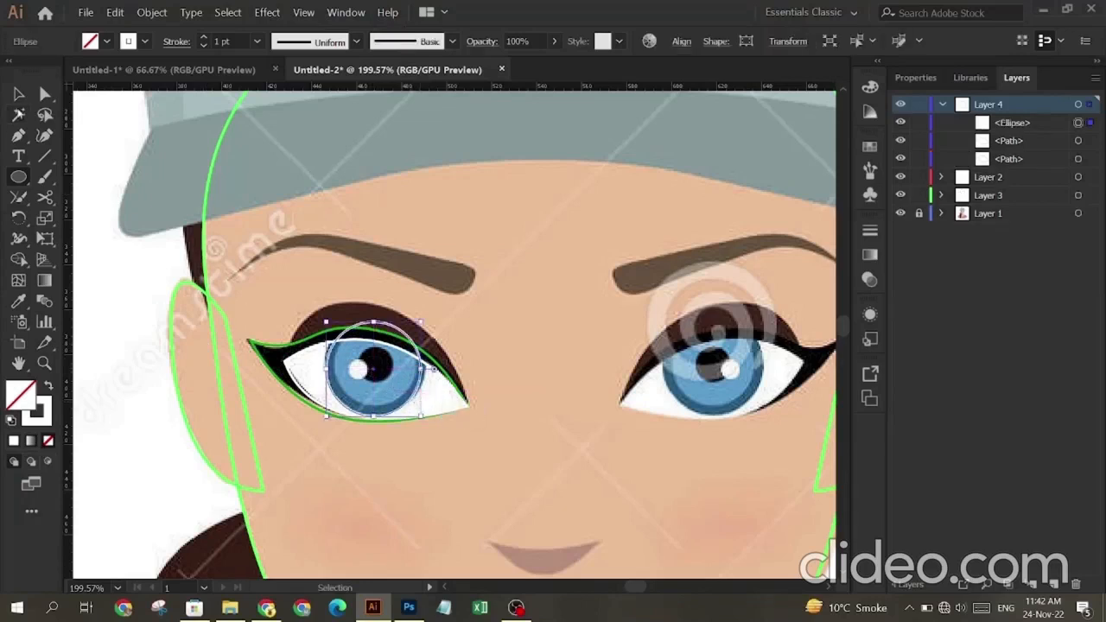
left_click(93, 176, "ctrl")
left_click_drag(373, 368, 414, 403)
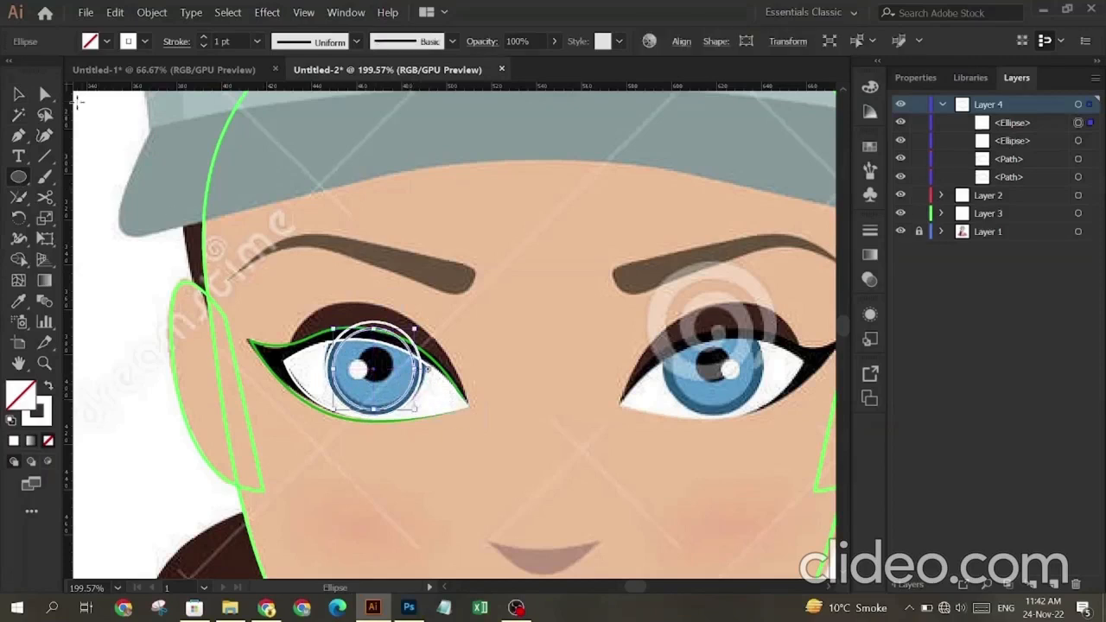
left_click(109, 213, "ctrl")
Step: Draw a circle over the pupil and a small circle over the white highlight beside it
left_click_drag(373, 366, 392, 387)
left_click(89, 201, "ctrl")
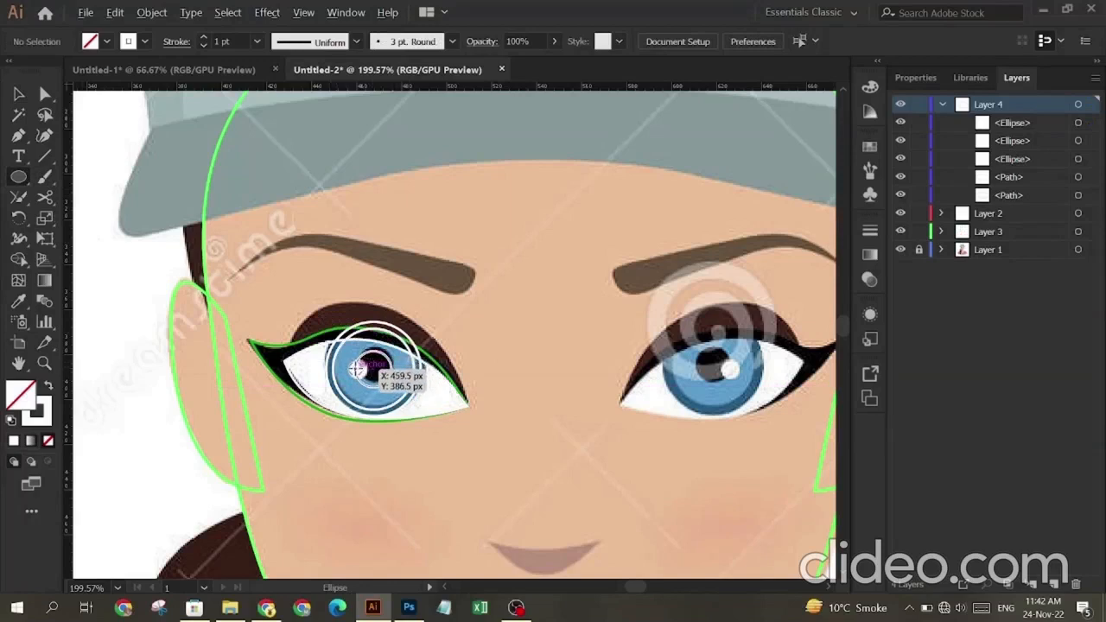
left_click_drag(355, 369, 361, 376)
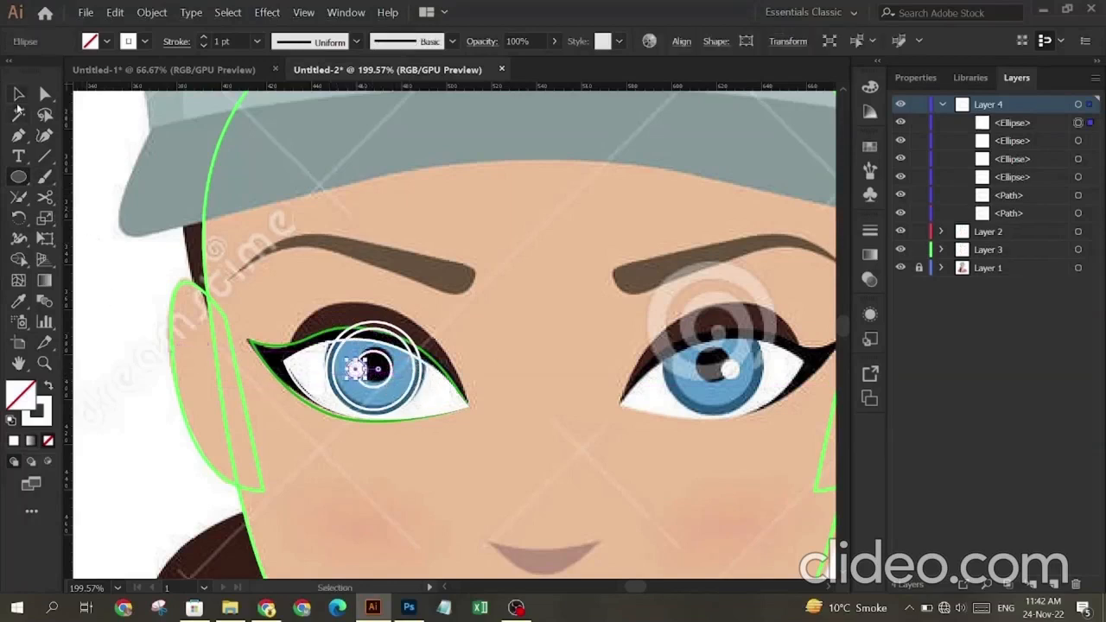
left_click(108, 177, "ctrl")
Step: Fill the highlight circle with the reference's white and the pupil circle with black, both without a stroke
left_click(355, 372)
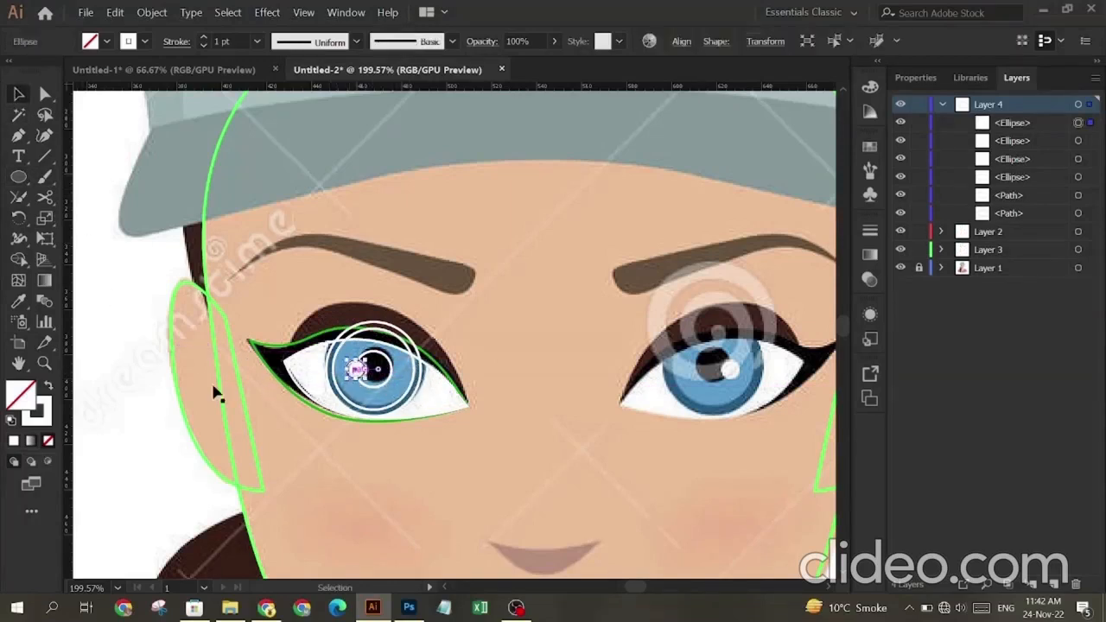
left_click(17, 302)
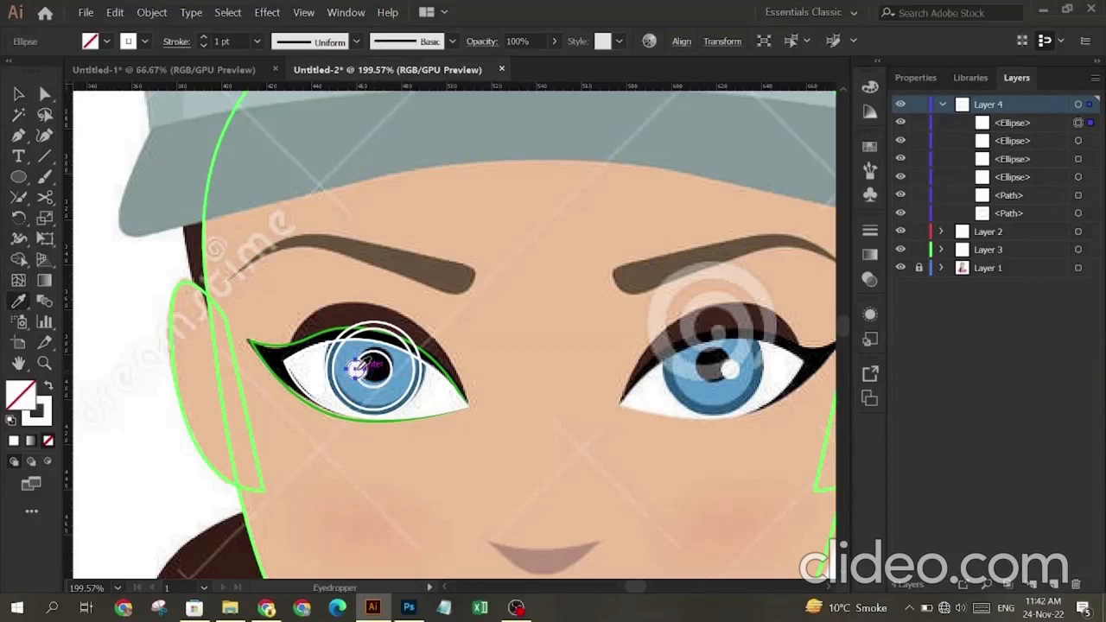
left_click(355, 372)
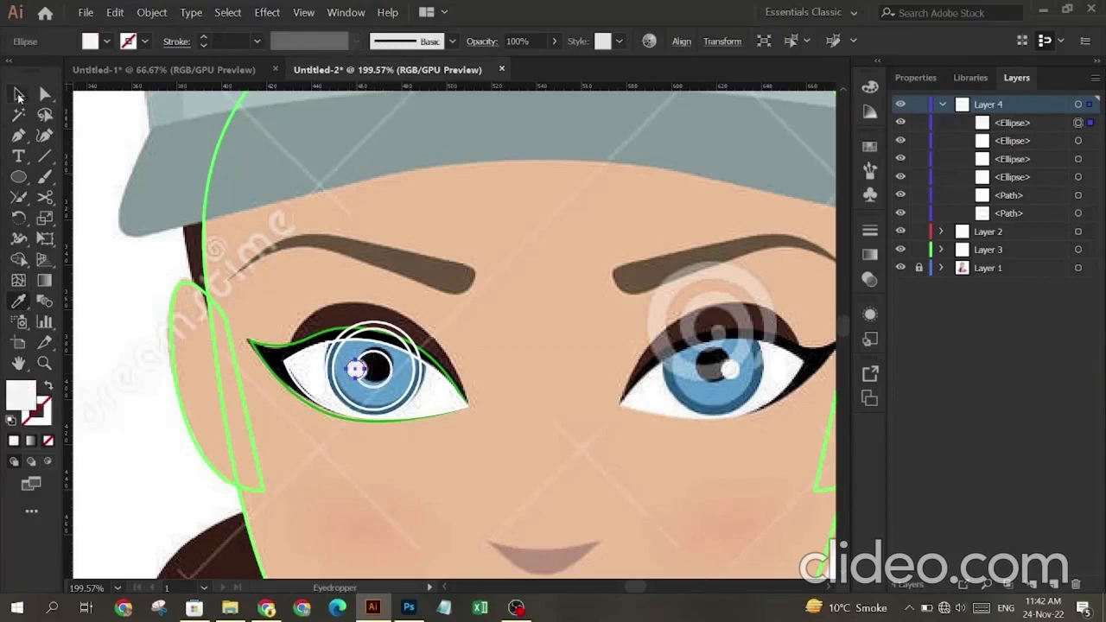
left_click(19, 95)
left_click(156, 325)
left_click(372, 369)
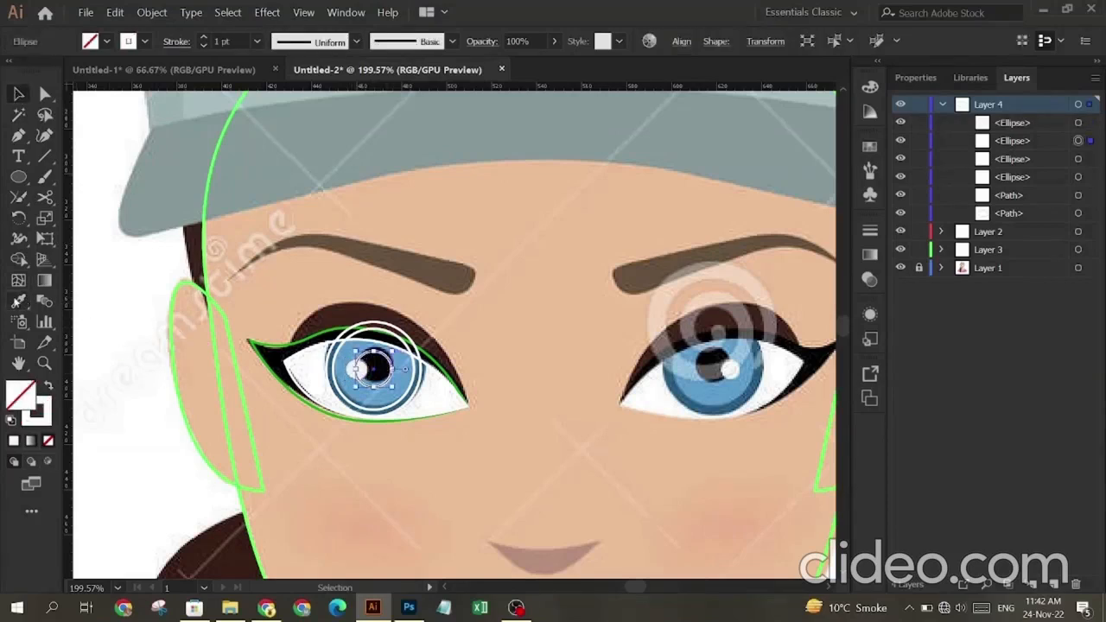
key("shift+x")
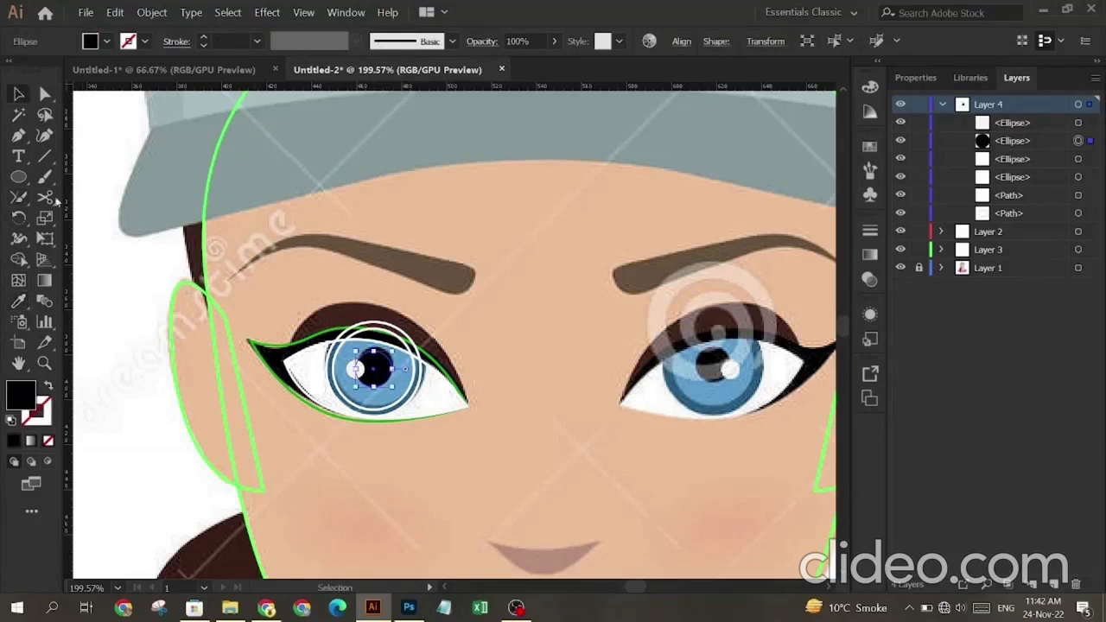
Step: Fill the inner iris circle with the light blue sampled from the reference iris
left_click(339, 393)
left_click(19, 301)
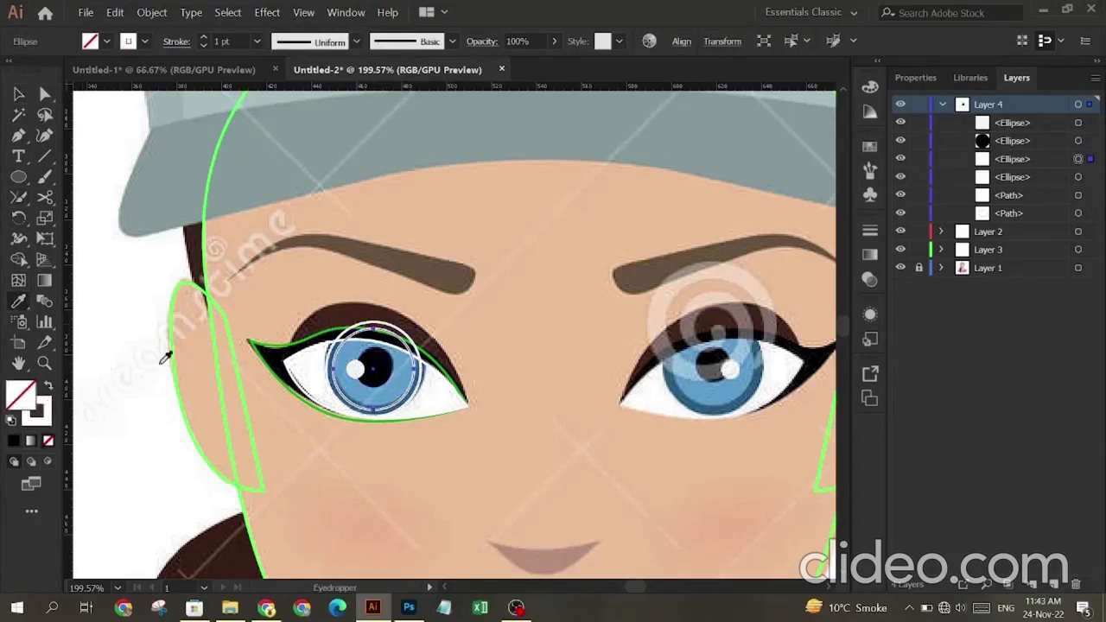
left_click(358, 342)
left_click(17, 92)
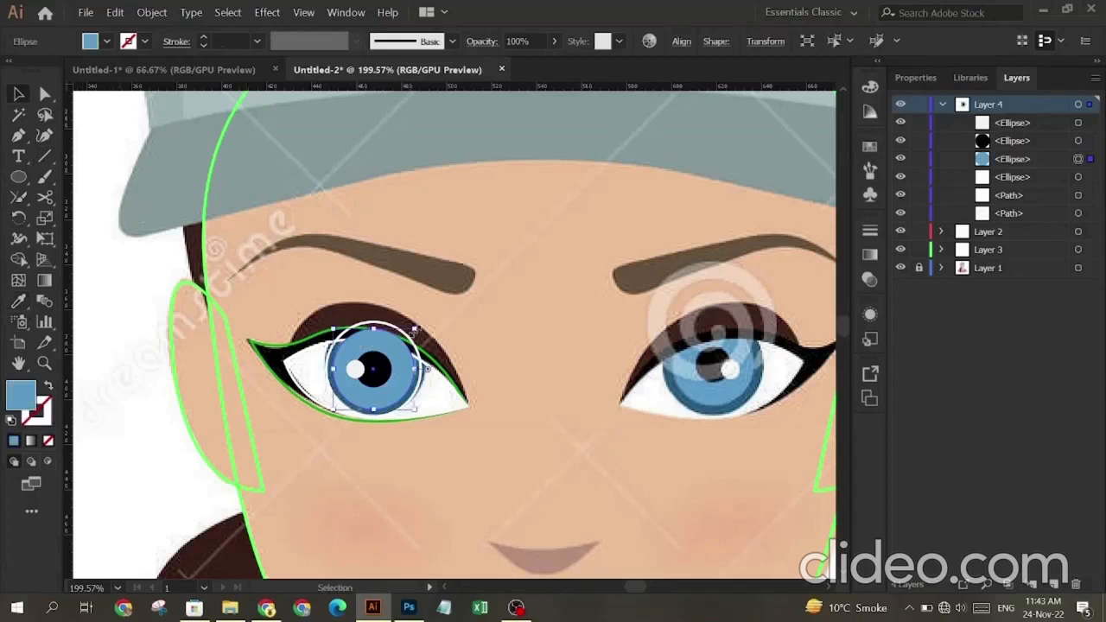
Step: Fill the outer iris circle with the dark blue sampled from the rim of the other eye's iris
left_click(400, 327)
left_click(18, 303)
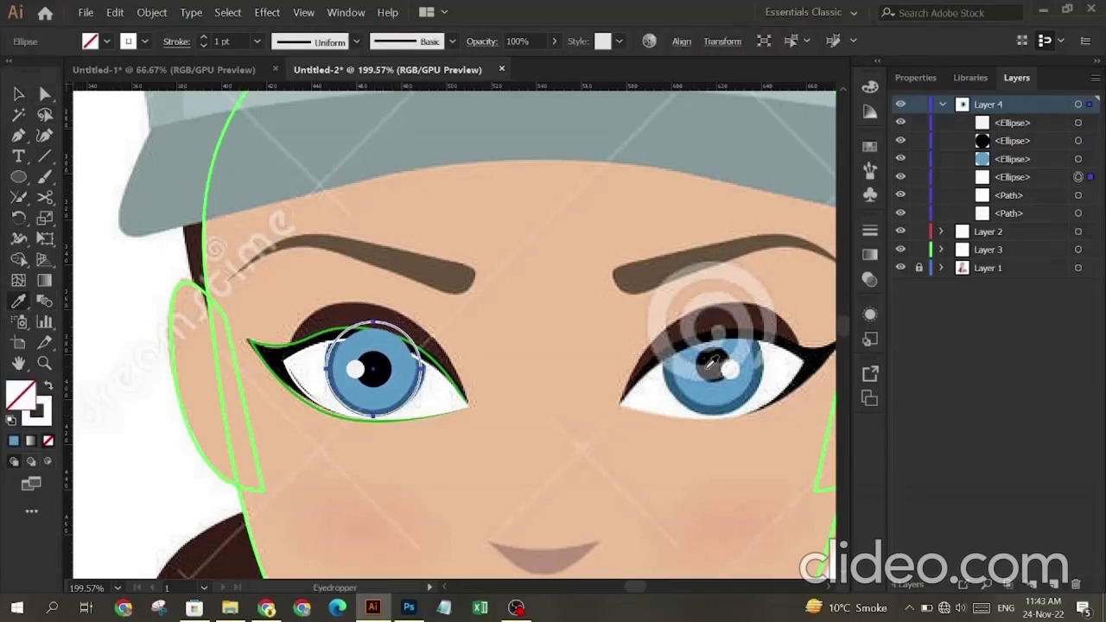
left_click(675, 373)
left_click(17, 92)
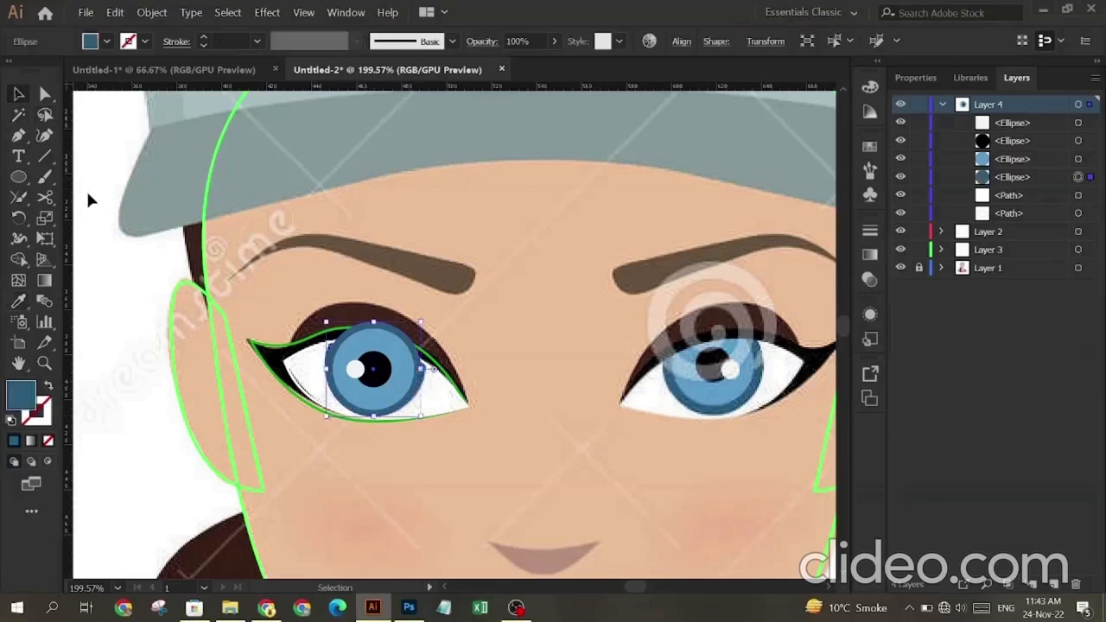
left_click(97, 402)
Step: Fill the eye white path with the white sampled from the reference eye
left_click(45, 364)
left_click_drag(375, 378, 497, 407)
left_click_drag(383, 370, 262, 317)
left_click(18, 94)
left_click(302, 352)
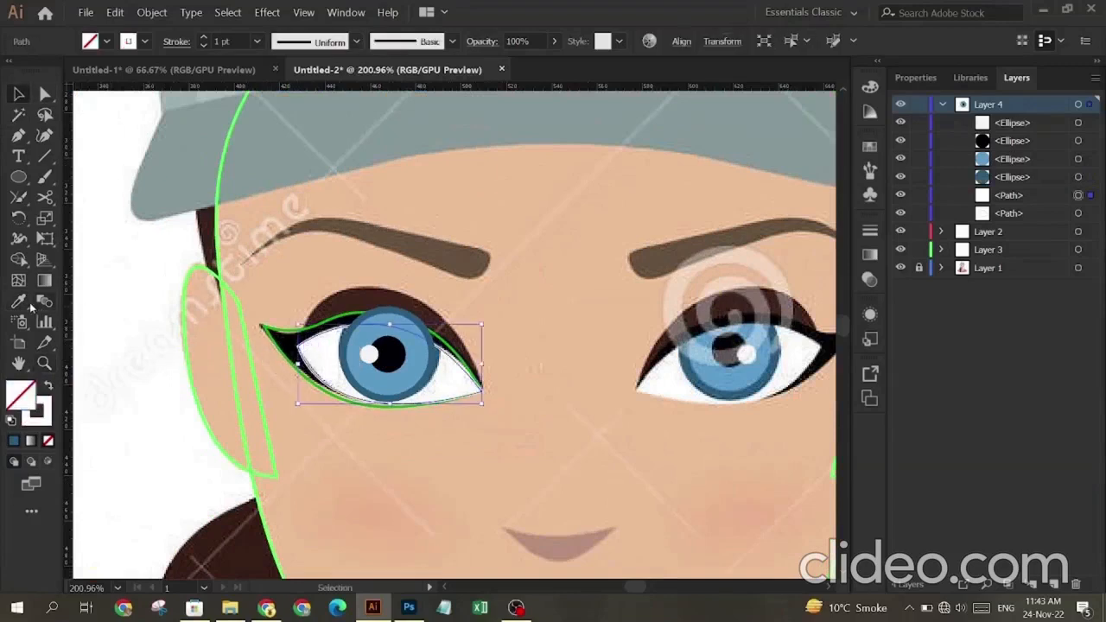
key("i")
left_click(19, 92)
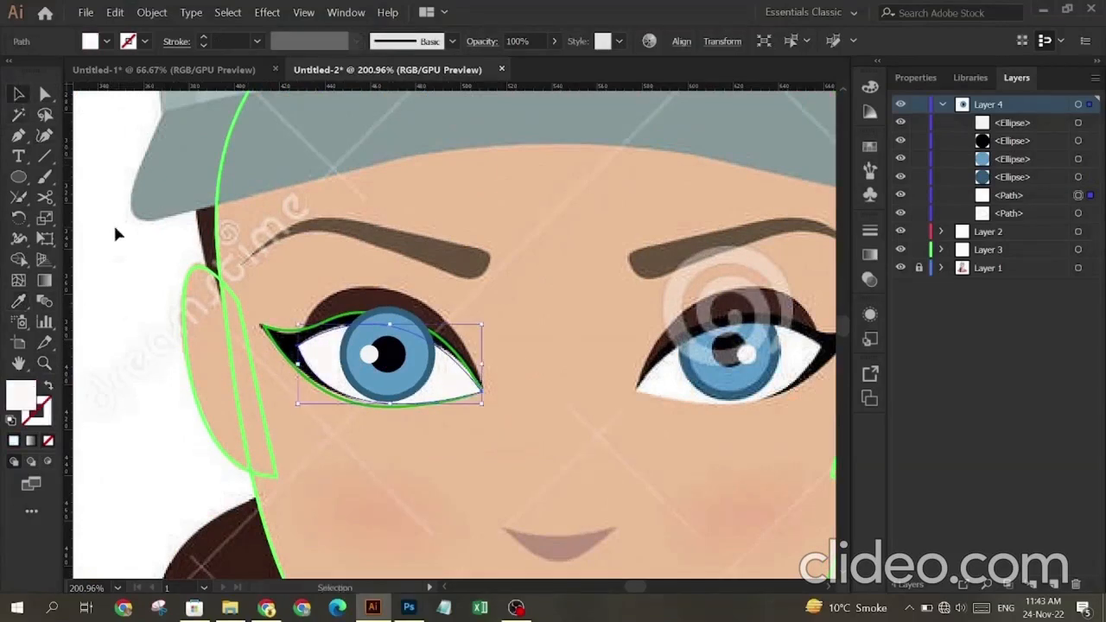
left_click(115, 227)
Step: Fill the eyeliner path with the black sampled from the reference eyeliner
left_click(274, 329)
left_click(19, 301)
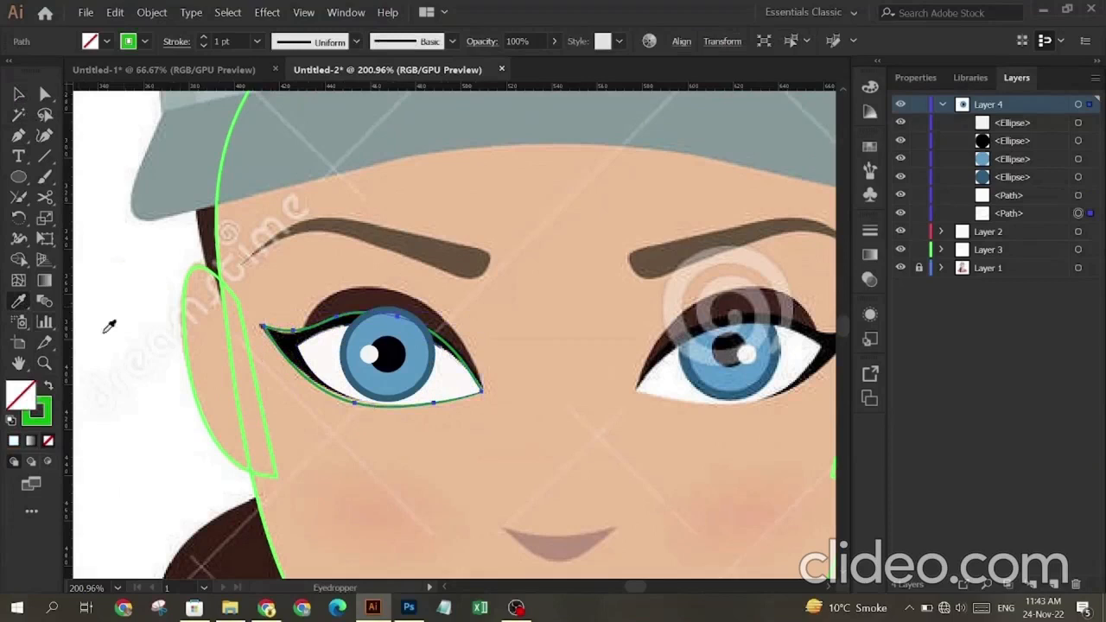
left_click(298, 337)
left_click(19, 92)
left_click(86, 163)
Step: Trace the eyebrow above the traced eye as a closed Pen tool path with no fill and a black stroke
key("p")
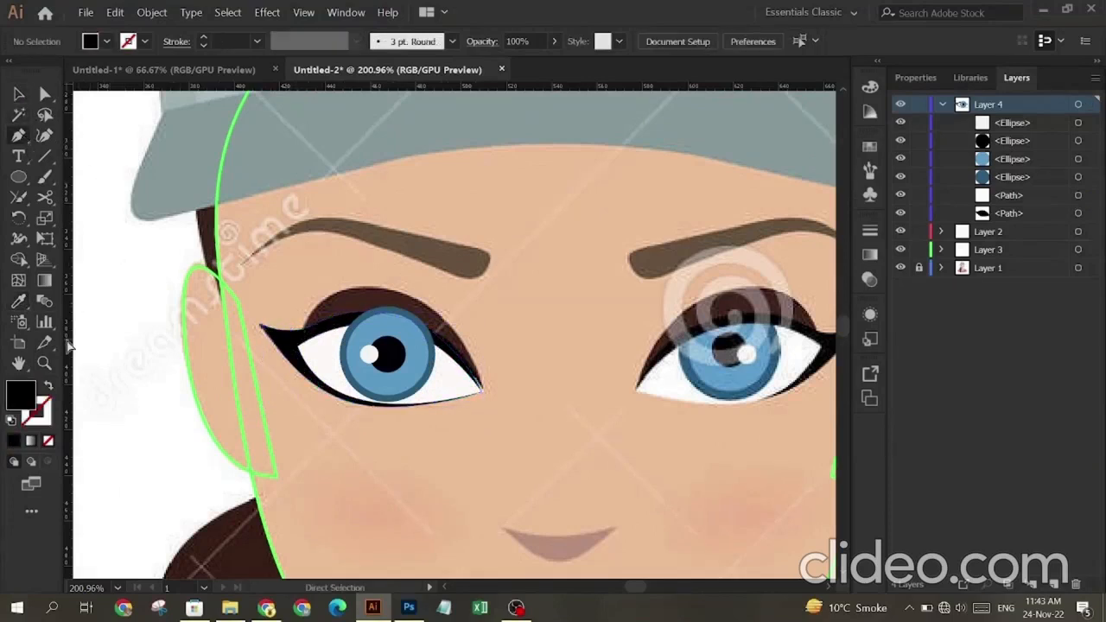
left_click(49, 387)
left_click(245, 262)
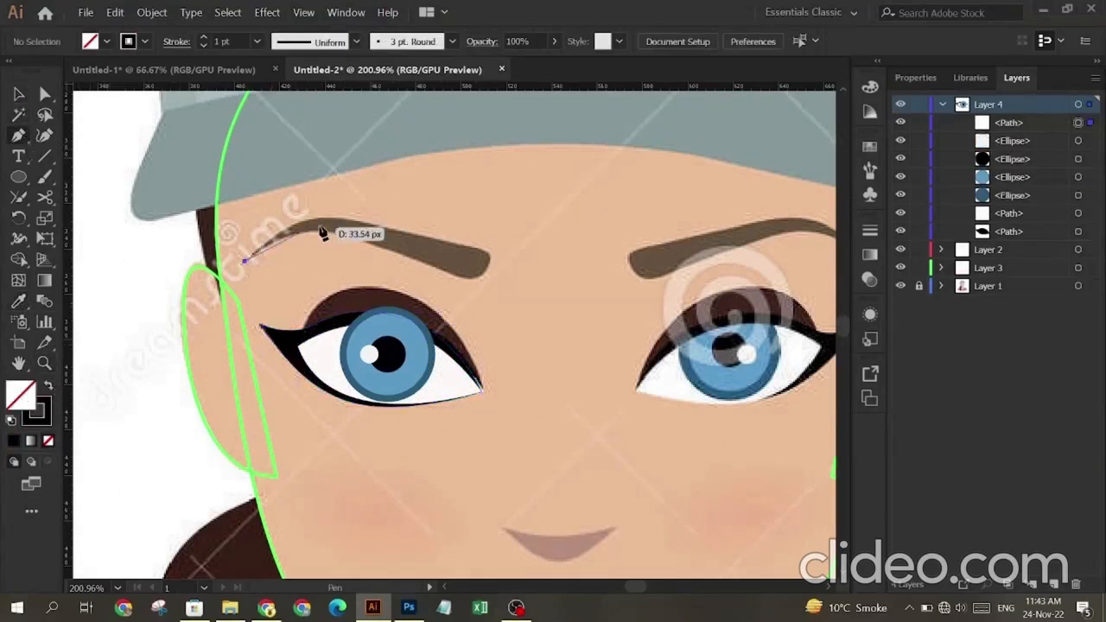
left_click_drag(358, 223, 437, 238)
left_click(358, 224)
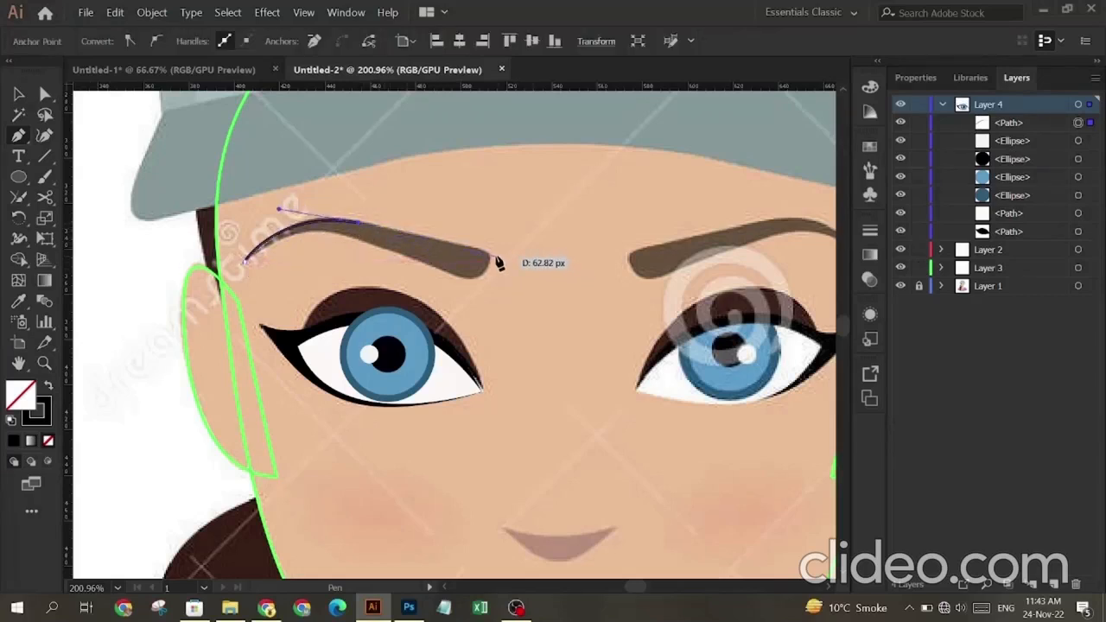
left_click(493, 256)
left_click(476, 279)
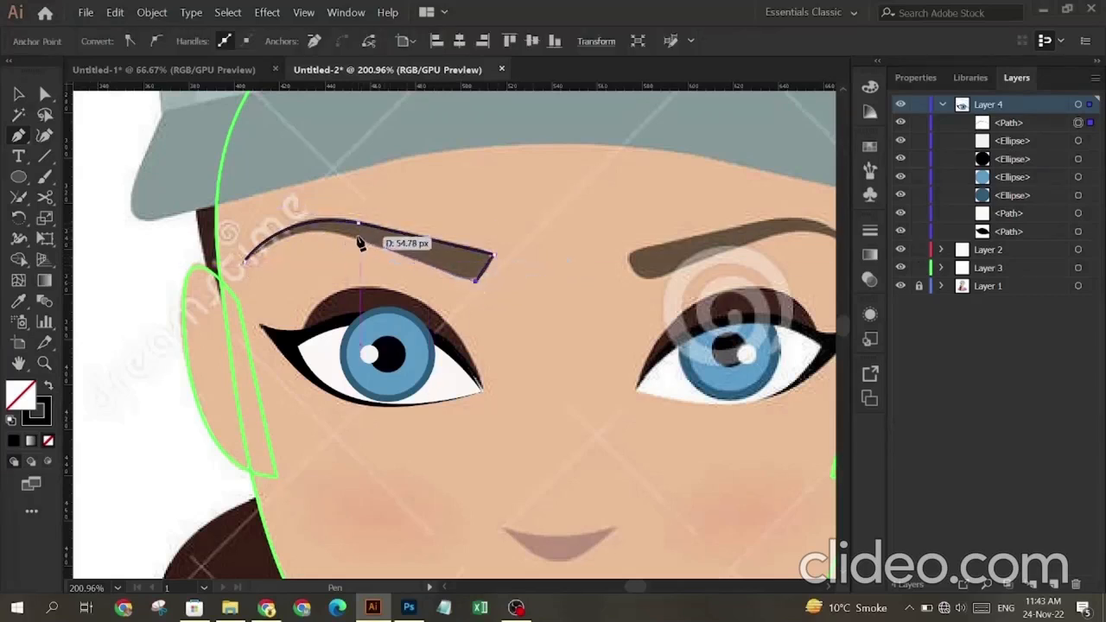
left_click(357, 237)
left_click_drag(249, 265, 289, 207)
Step: Fill the eyebrow path with the brown sampled from the reference eyebrow and round its inner-end corners by about 10.3 px
left_click(19, 303)
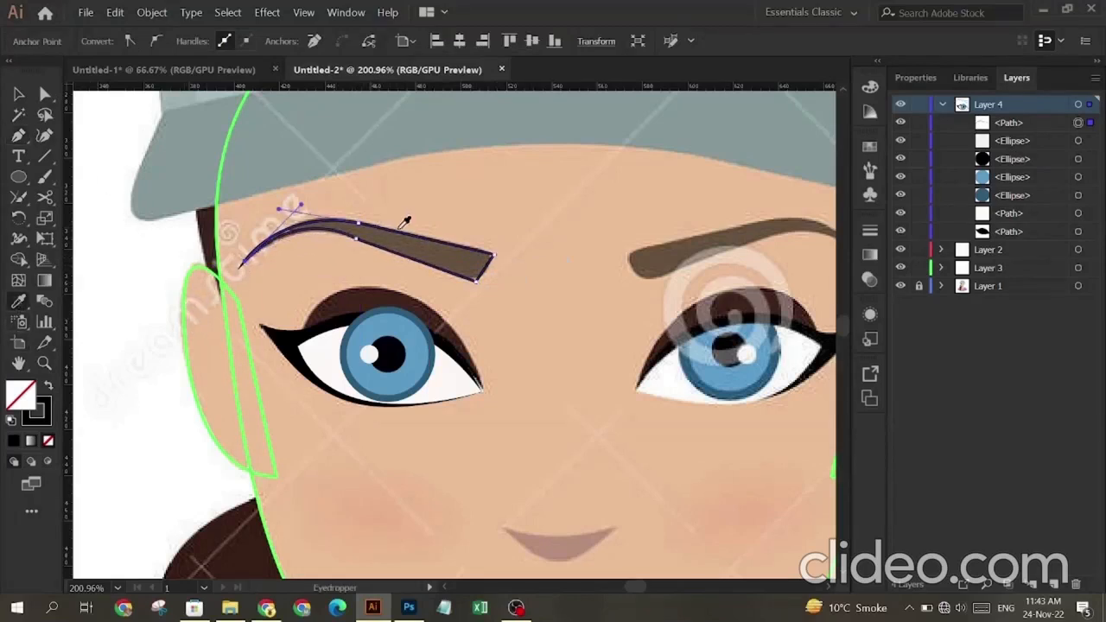
left_click(397, 227)
key("a")
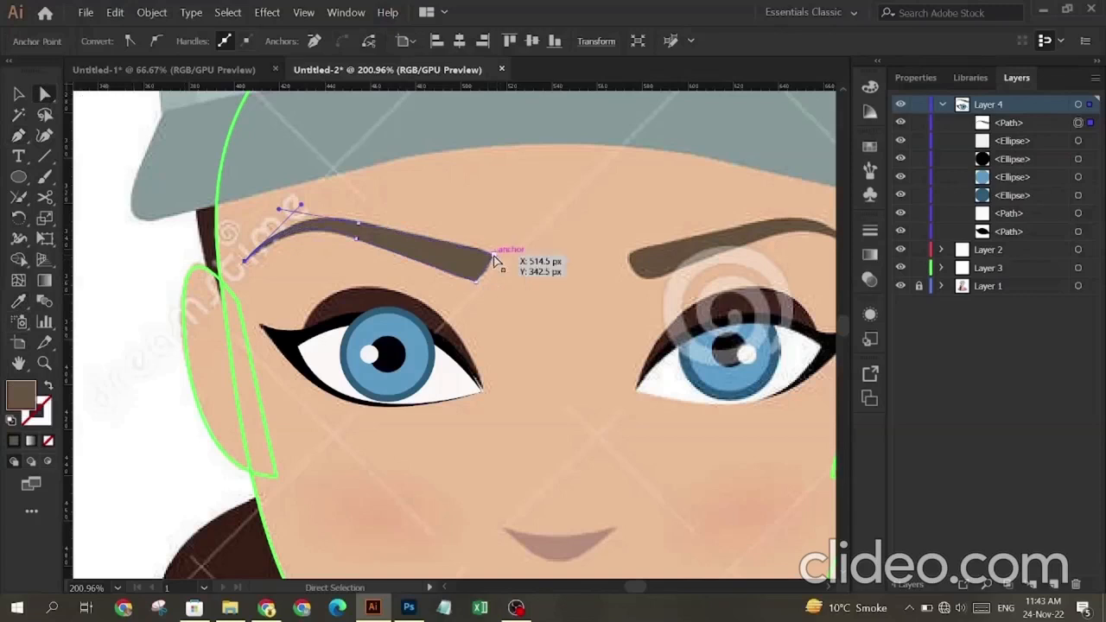
left_click(494, 256)
mouse_move(486, 259)
left_mouse_down()
mouse_move(481, 278)
mouse_move(472, 260)
left_mouse_up()
left_click(324, 226)
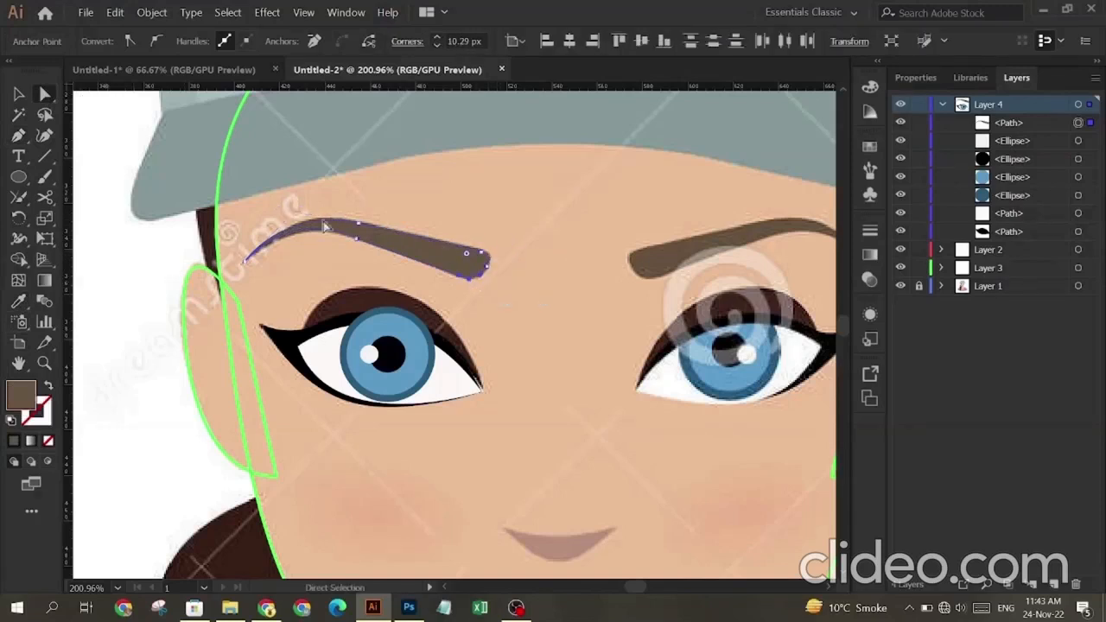
left_click(18, 93)
left_click(121, 235)
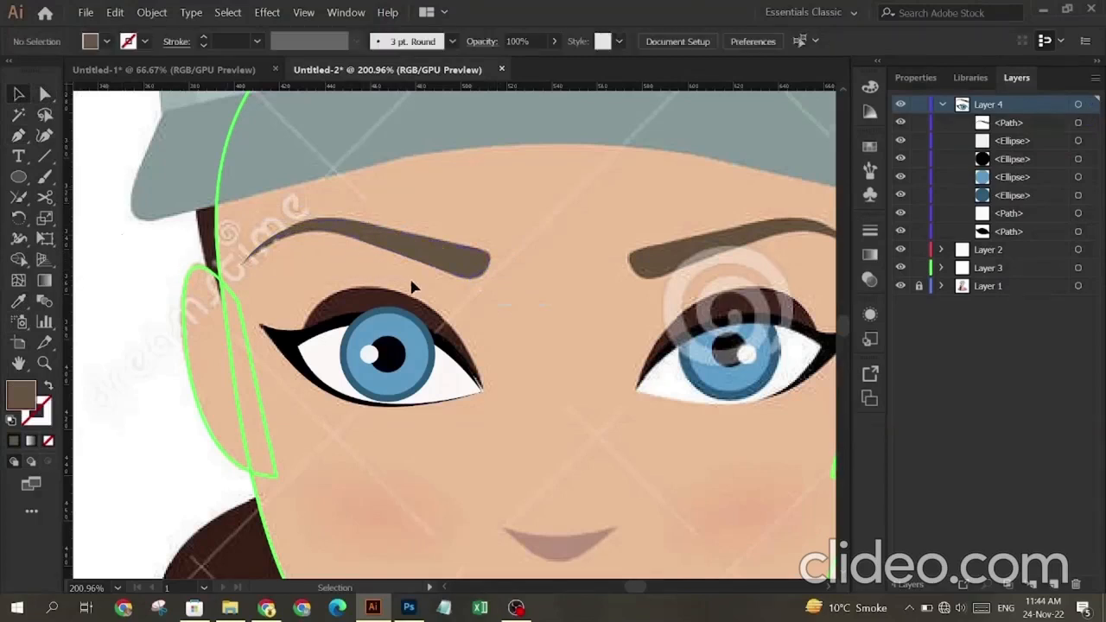
Step: Duplicate Layer 4 and reflect the copied eye and eyebrow across the vertical axis
scroll(413, 287, "down", 3)
left_click(943, 105)
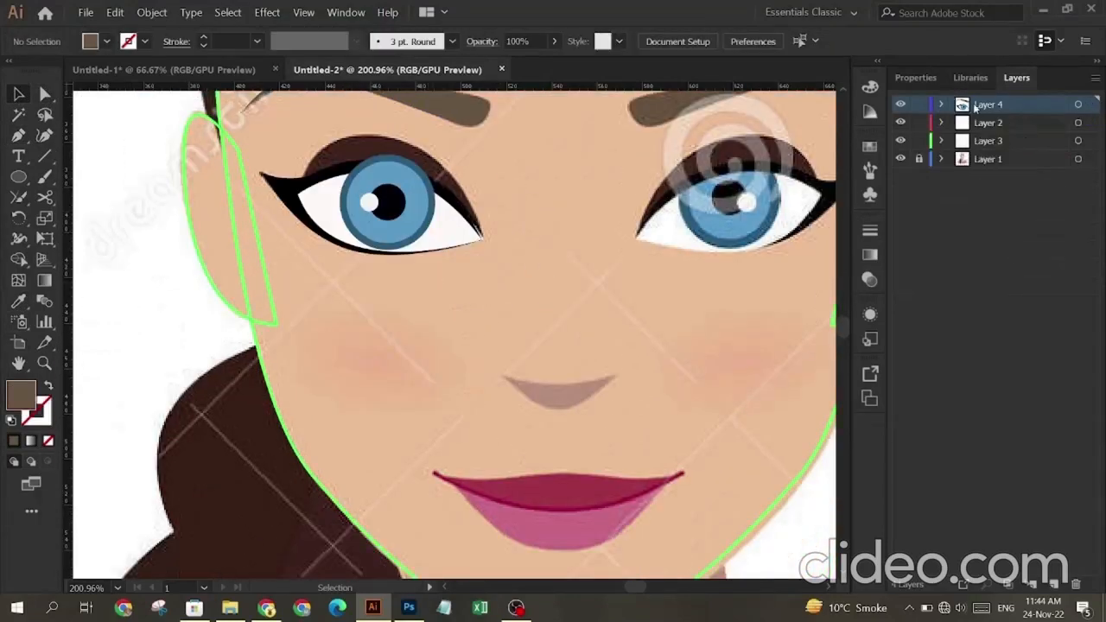
left_click_drag(992, 105, 1060, 584)
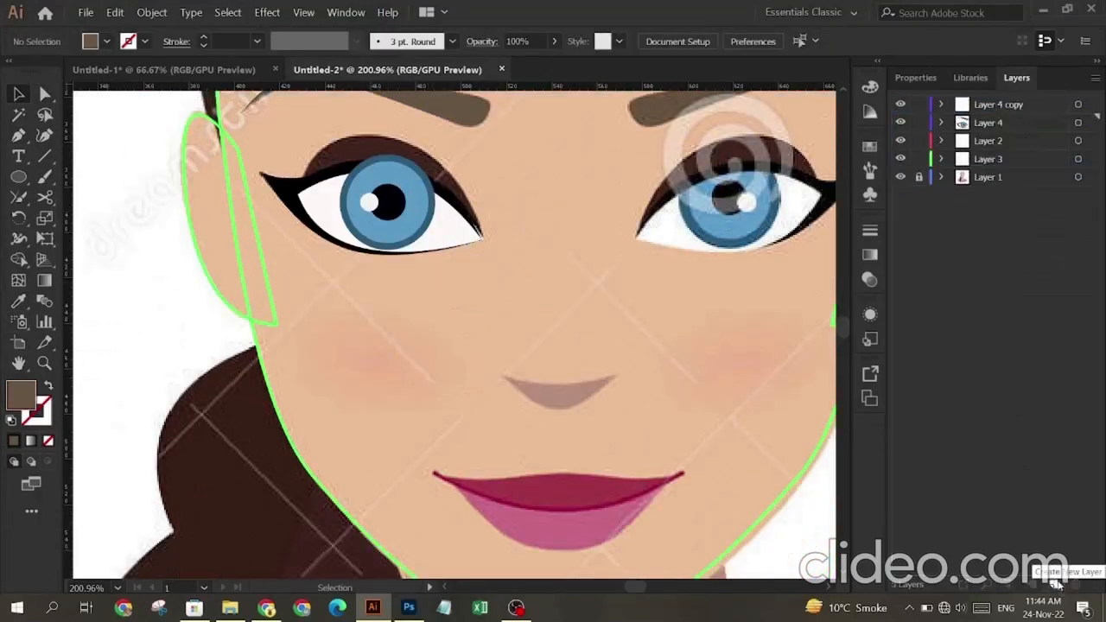
left_click(1078, 105)
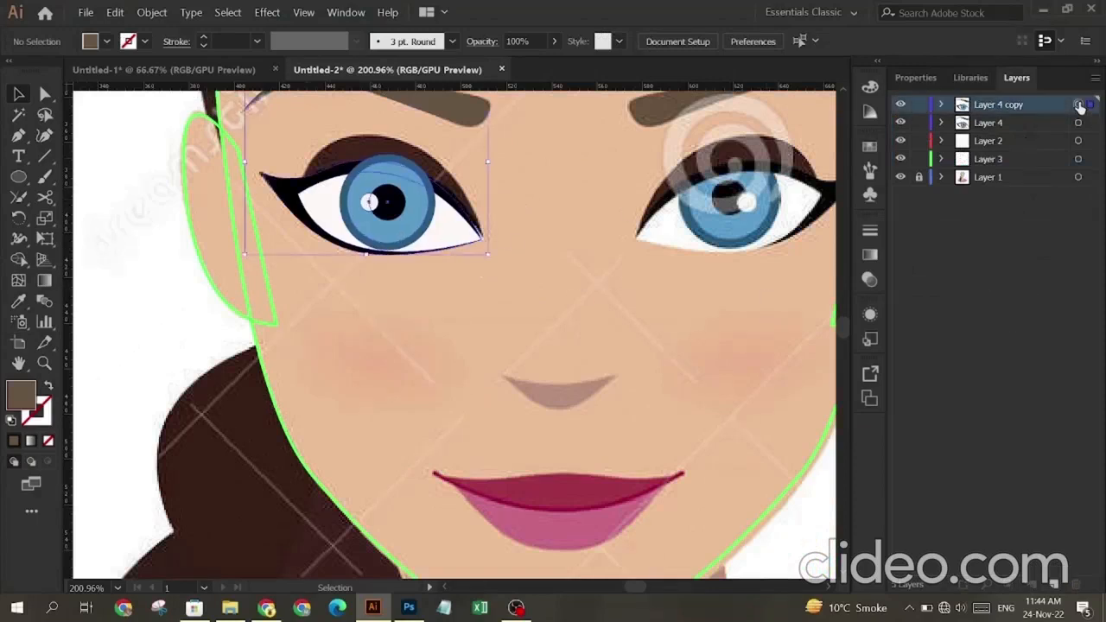
right_click(551, 192)
mouse_move(582, 372)
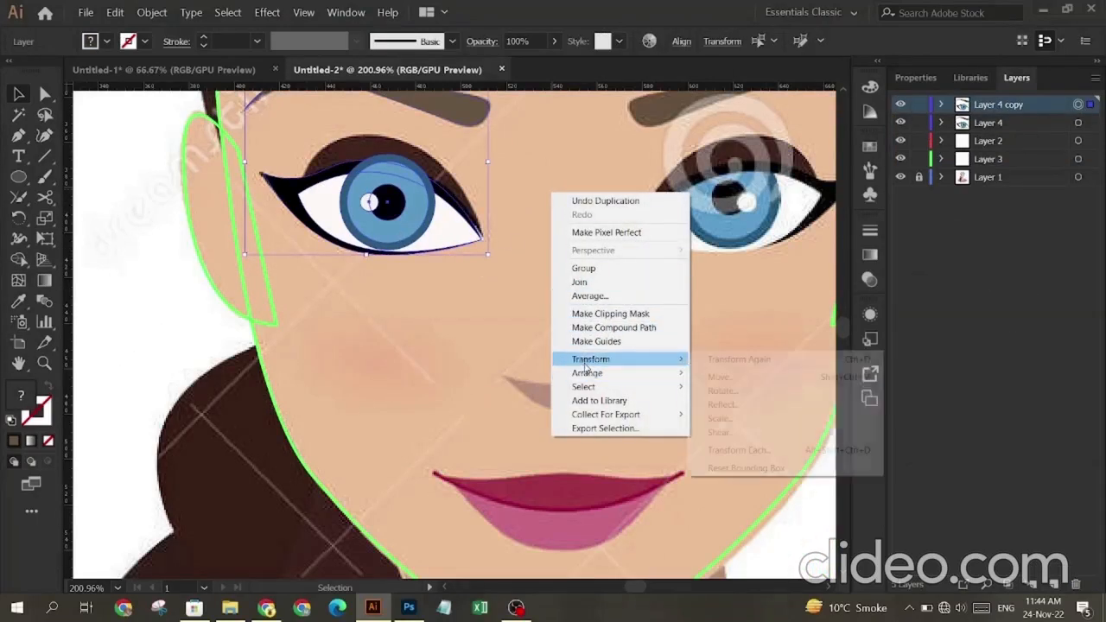
left_click(743, 404)
left_click(715, 352)
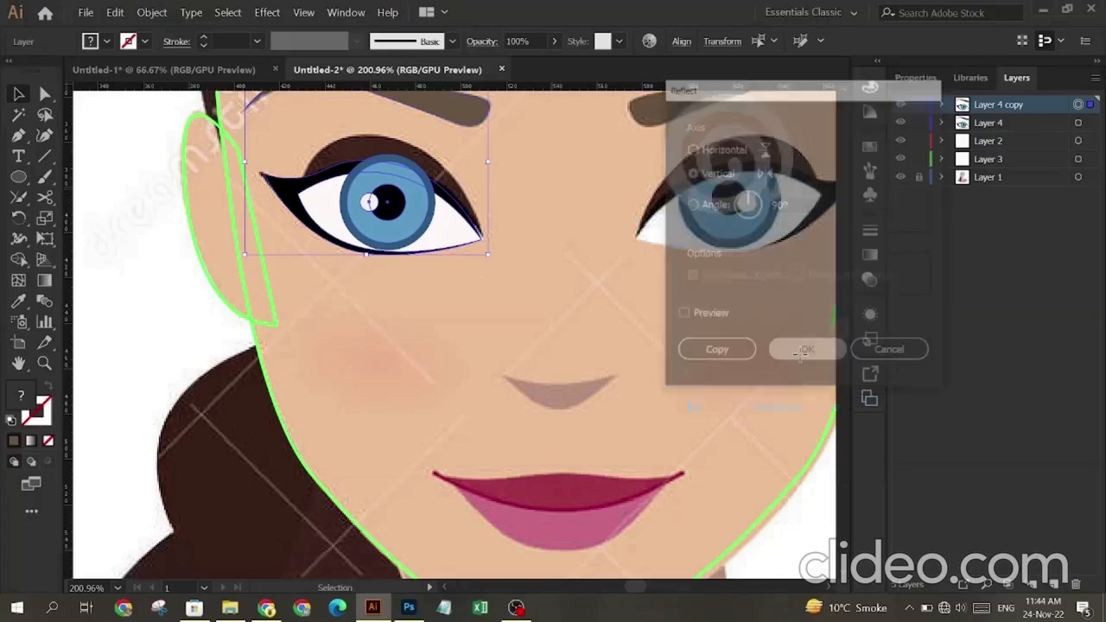
Step: Move the mirrored eye and eyebrow copy horizontally onto the other eye of the reference
key("Right")
key("Right")
key("Right")
key("Right")
key("Right")
key("Right")
key("Right")
key("Right")
key("Right")
key("Right")
key("Right")
key("Right")
key("Right")
key("Right")
key("Right")
key("Right")
key("Right")
key("Right")
key("Right")
key("Right")
key("Right")
key("Right")
key("Right")
key("Right")
key("Right")
key("Right")
key("Right")
key("Right")
key("Right")
key("Right")
key("Right")
key("Right")
key("Right")
key("Right")
key("Right")
key("Right")
key("Right")
key("Right")
key("Right")
key("Right")
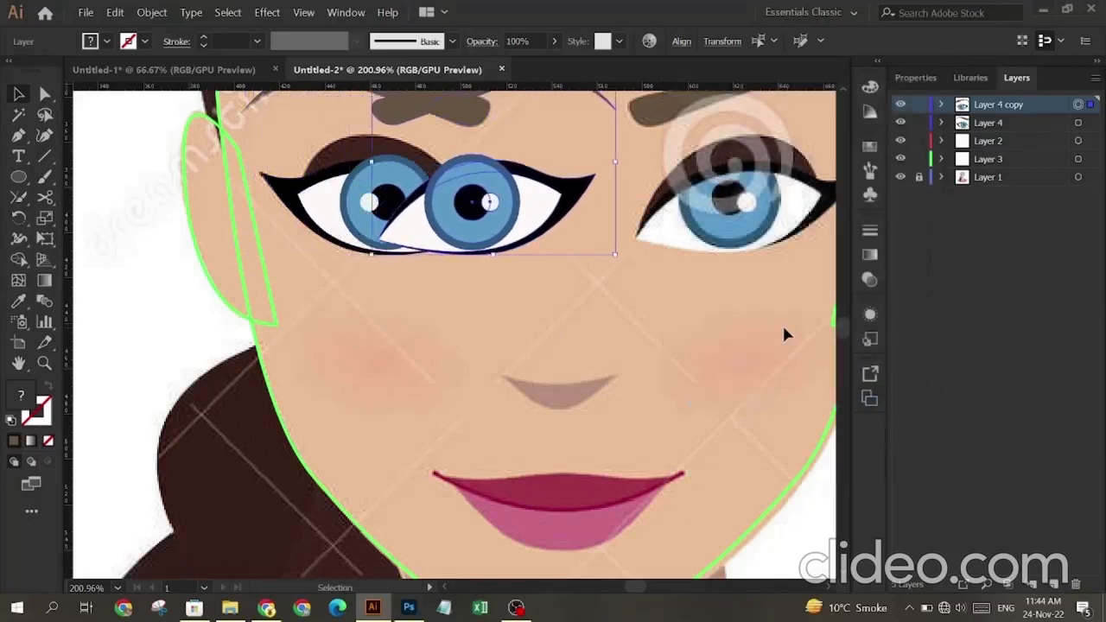
key("Right")
key("Right")
key("Right")
key("Right")
key("Right")
key("Right")
key("Right")
key("Right")
key("Right")
key("Right")
key("Right")
key("Right")
key("Right")
key("Right")
key("Right")
key("Right")
key("Right")
key("Right")
key("Right")
key("Right")
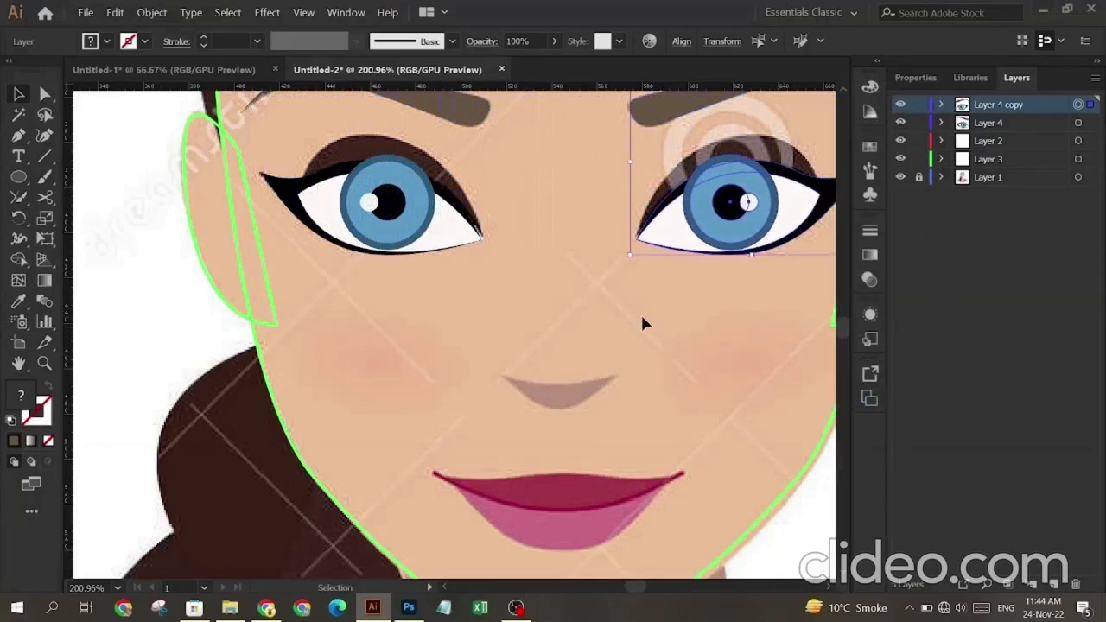
Step: Delete the mirrored eye and eyebrow copy together with its Layer 4 copy layer
left_click(593, 344)
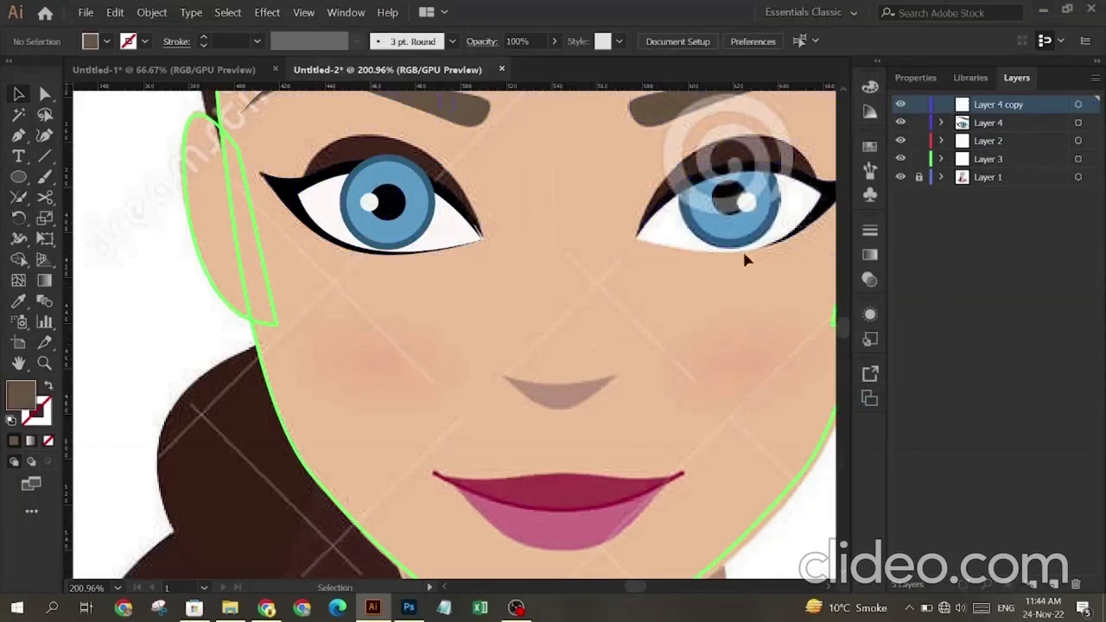
left_click_drag(1012, 108, 1074, 584)
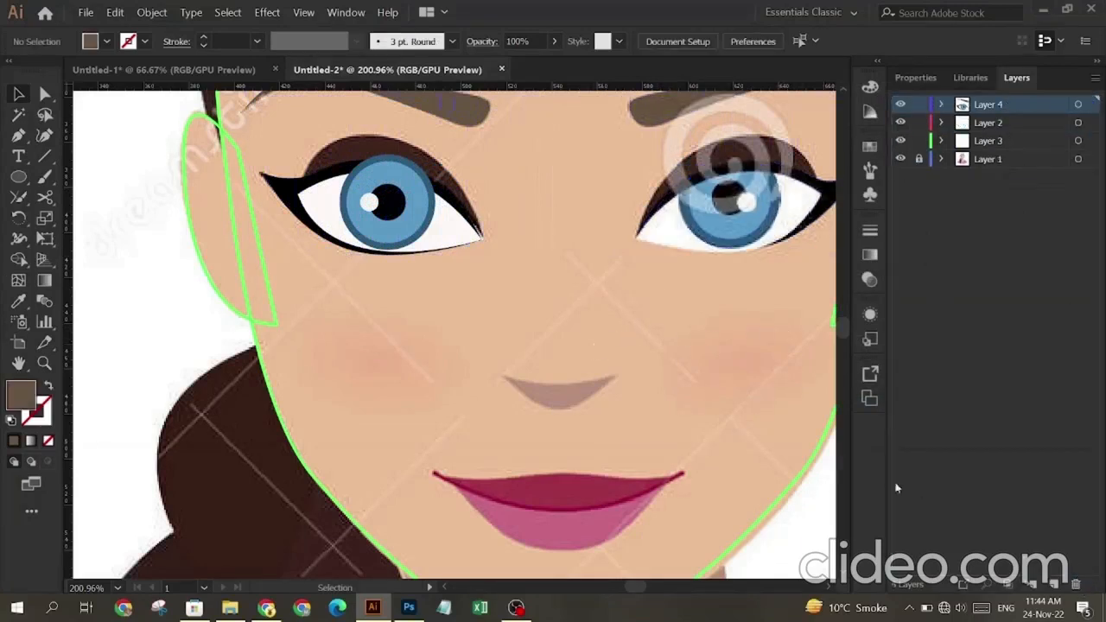
Step: Start an Inner Glow effect on the dark blue outer iris circle with the blend mode set to Multiply
left_click(44, 364)
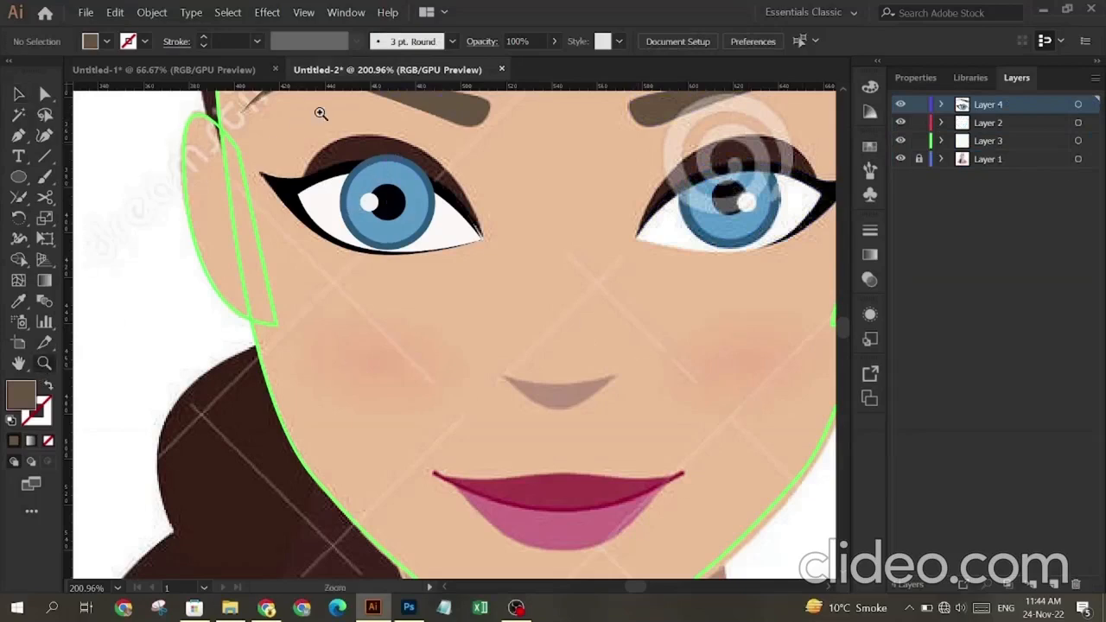
left_click_drag(320, 111, 439, 181)
left_click(18, 93)
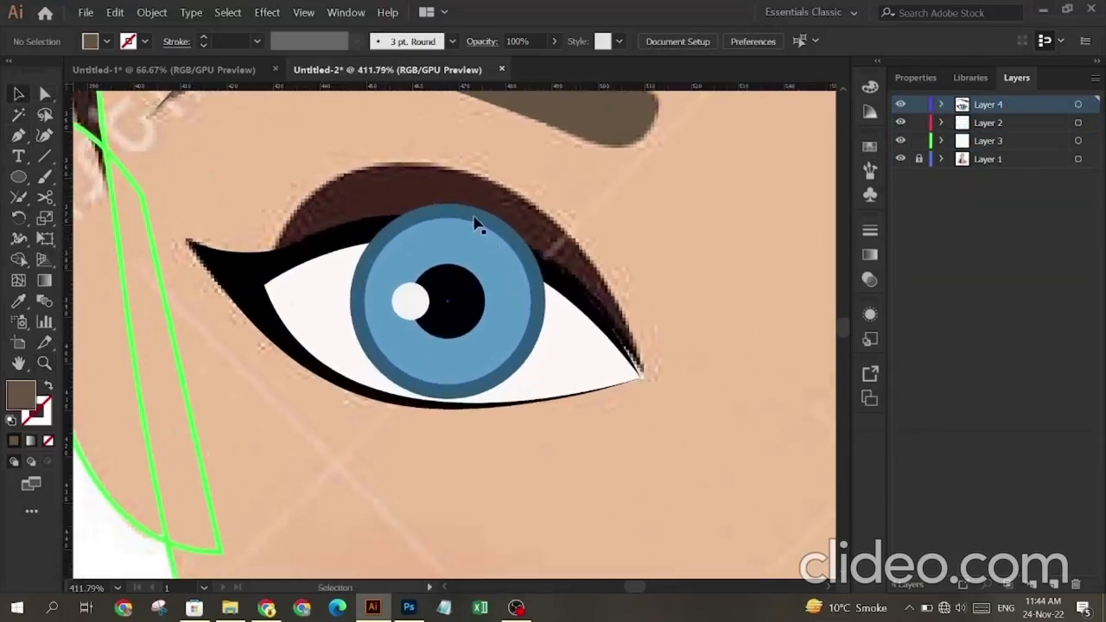
left_click(471, 217)
left_click(267, 12)
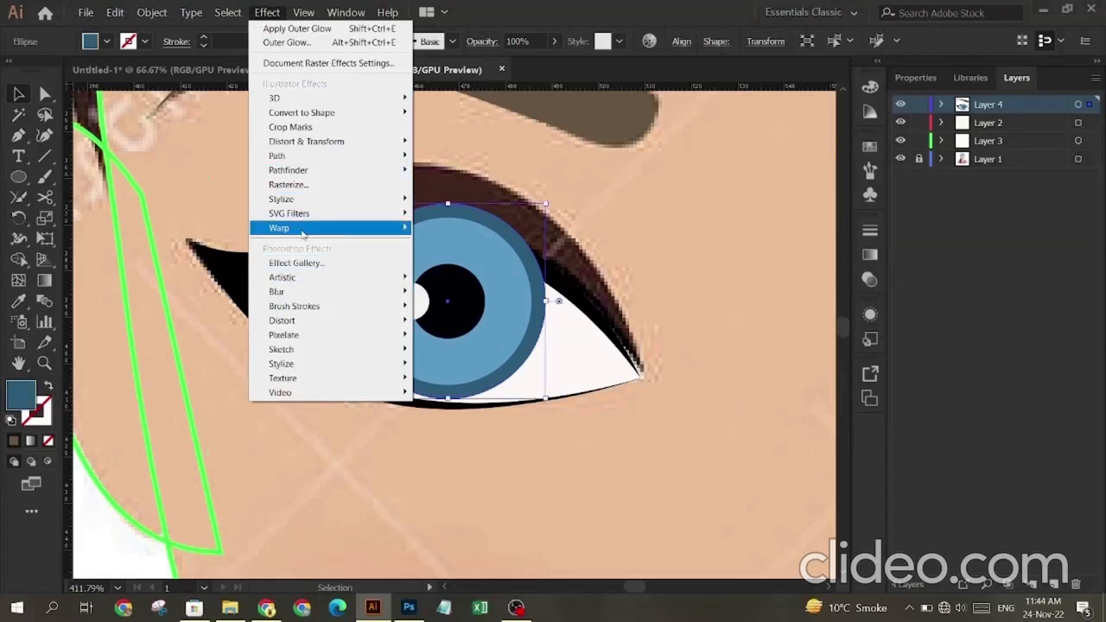
mouse_move(286, 199)
left_click(449, 228)
left_click(916, 255)
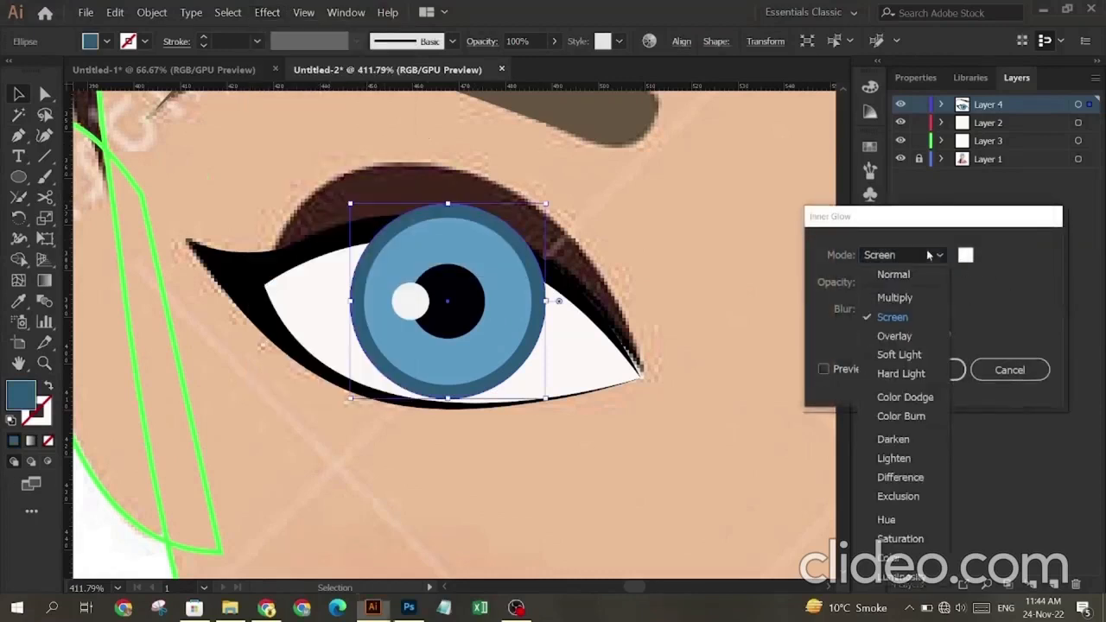
left_click(894, 297)
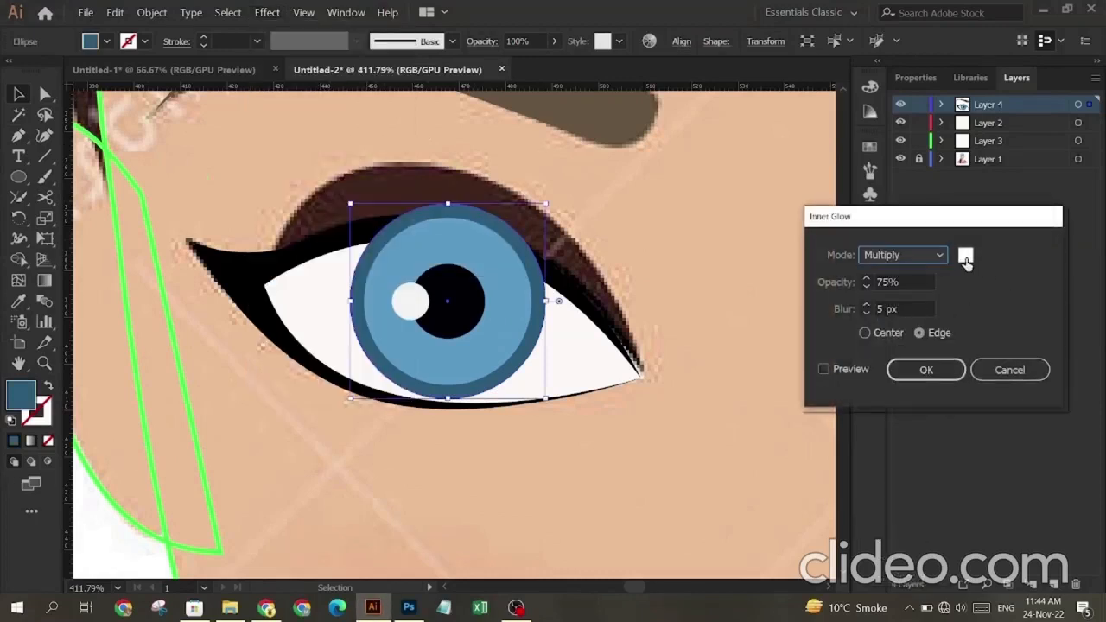
Step: Set the outer iris glow colour to blue 1F85AD and apply it from the edge at 75% opacity with 5 px blur
left_click(965, 256)
mouse_move(898, 246)
left_mouse_down()
mouse_move(894, 283)
mouse_move(895, 240)
left_mouse_up()
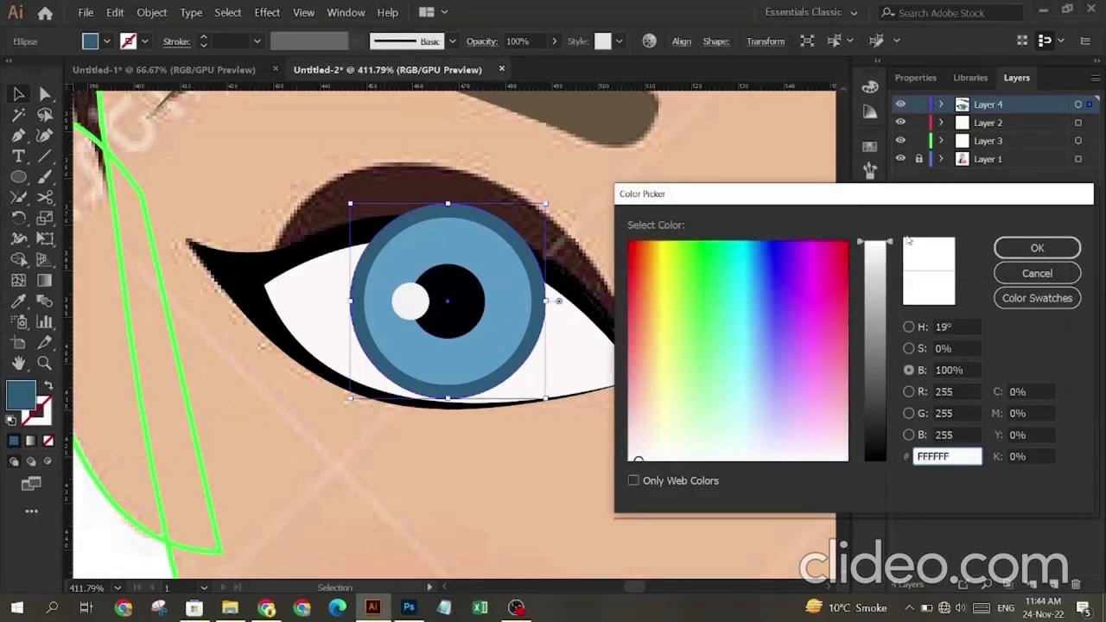
left_click(747, 273)
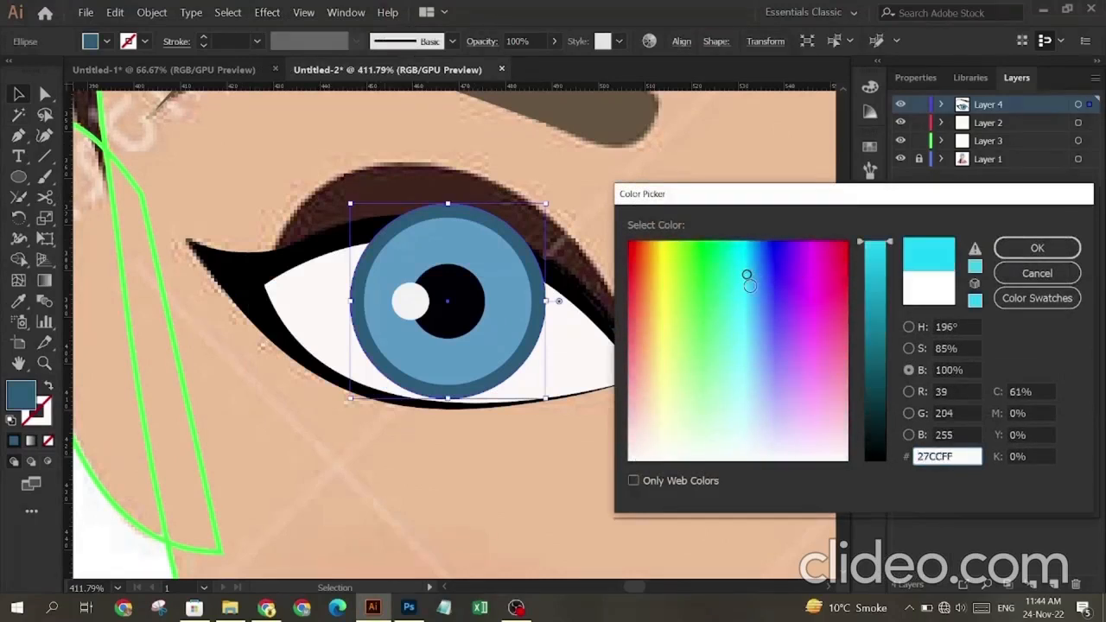
left_click(752, 289)
left_click(748, 300)
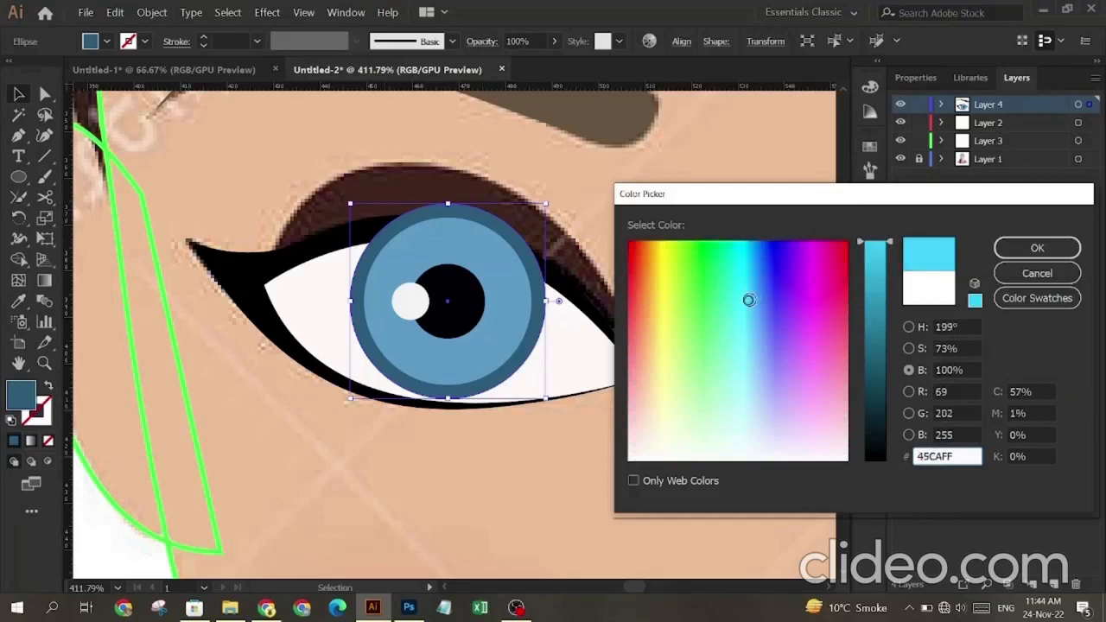
left_click(752, 288)
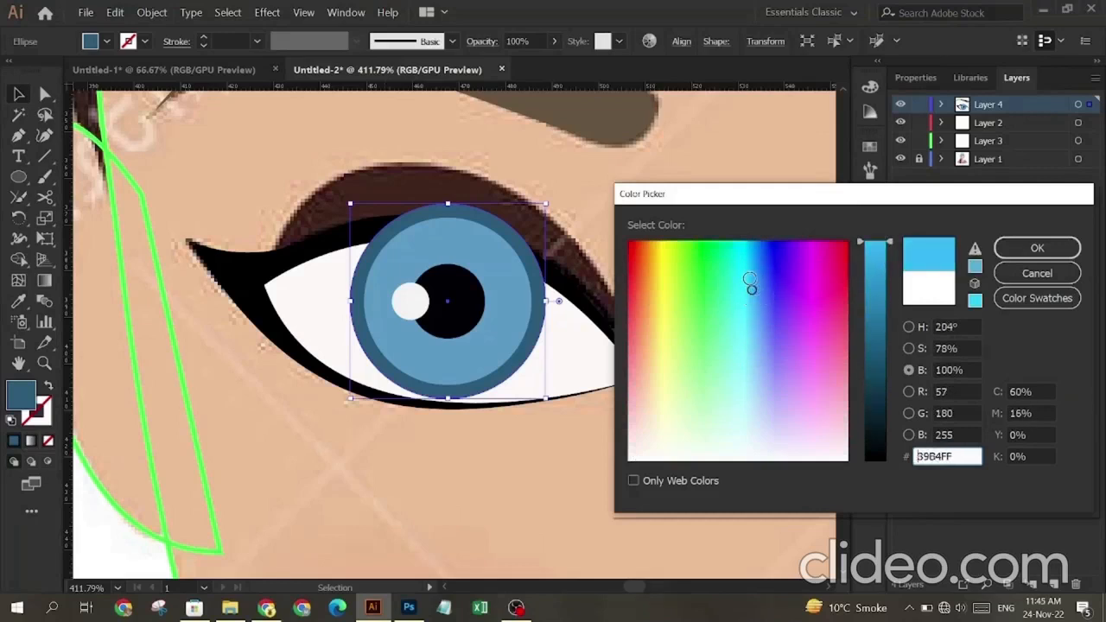
left_click(749, 281)
left_click_drag(897, 237, 890, 311)
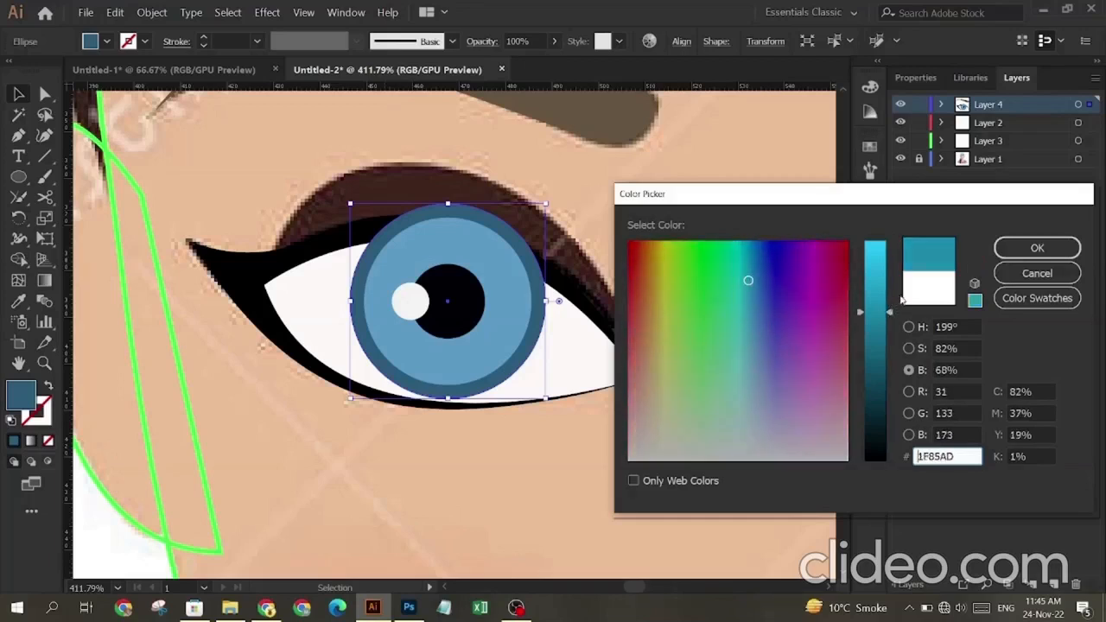
left_click(1036, 247)
left_click(824, 369)
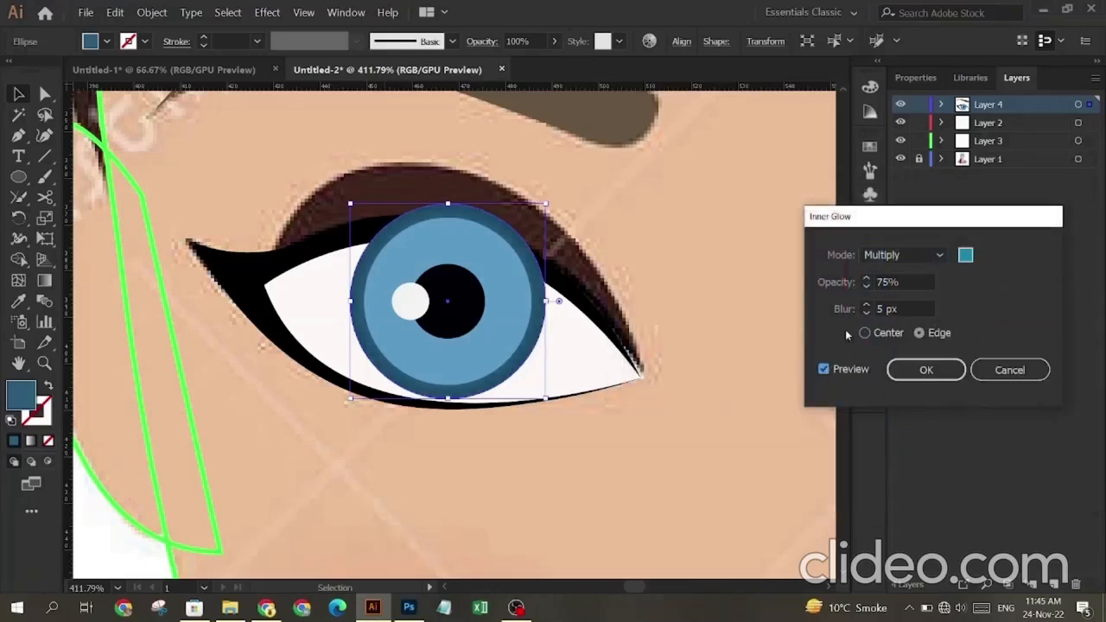
left_click(925, 368)
Step: Shrink the light blue inner iris circle slightly about its centre and start a previewed Multiply Inner Glow on it
left_click(523, 320)
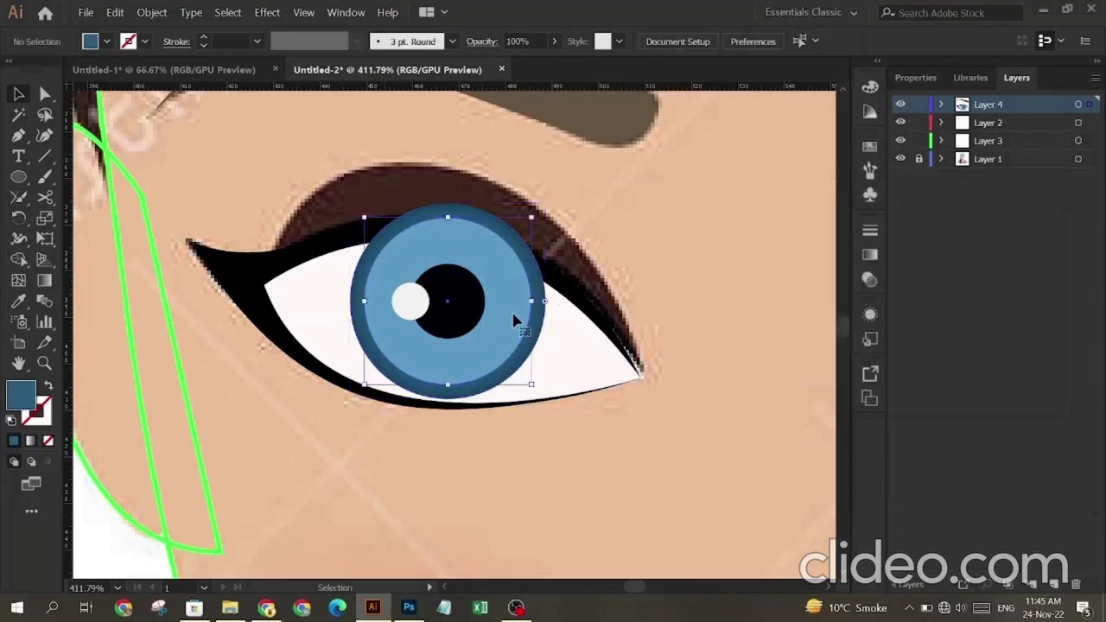
left_click_drag(530, 385, 525, 378)
left_click(267, 12)
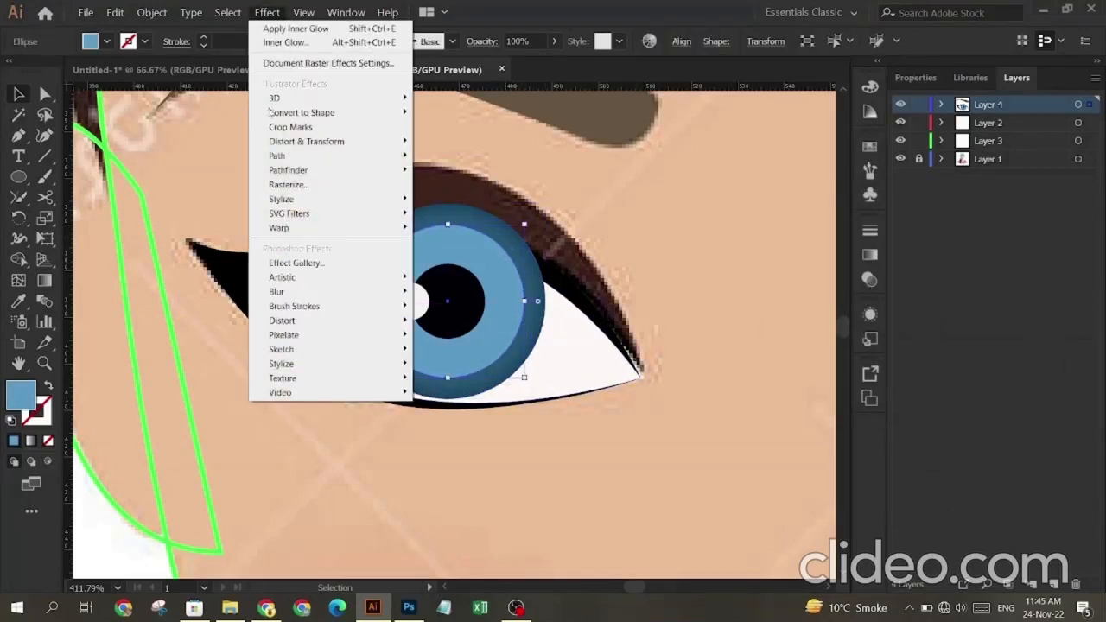
mouse_move(288, 201)
left_click(458, 227)
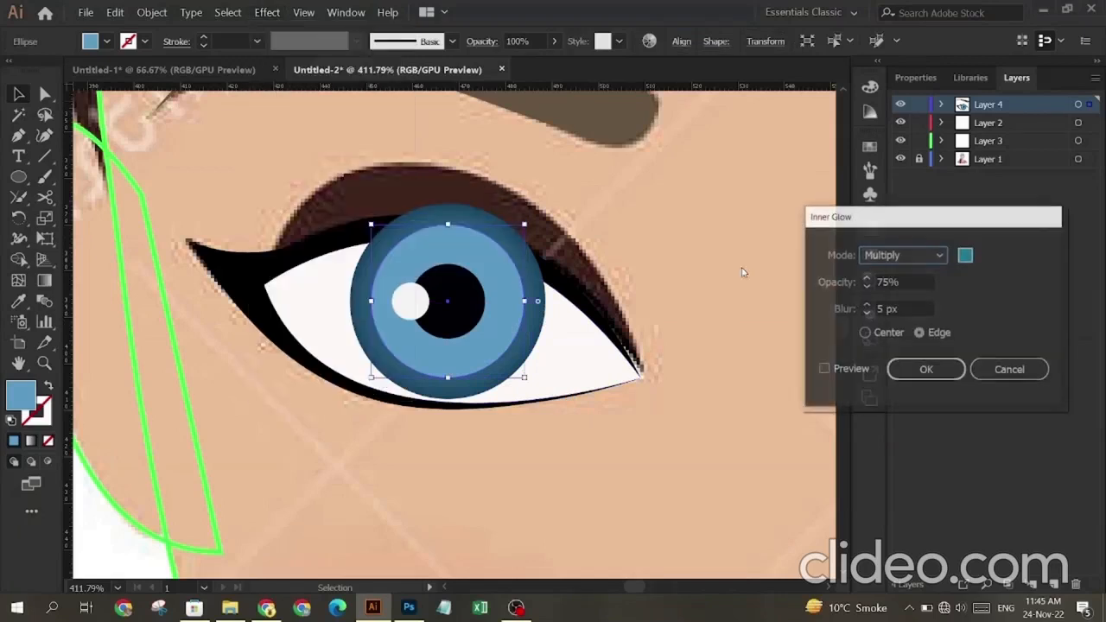
left_click(823, 368)
Step: Lighten the inner iris glow to a brighter teal, set its blur to 6 px and apply the effect
left_click(966, 255)
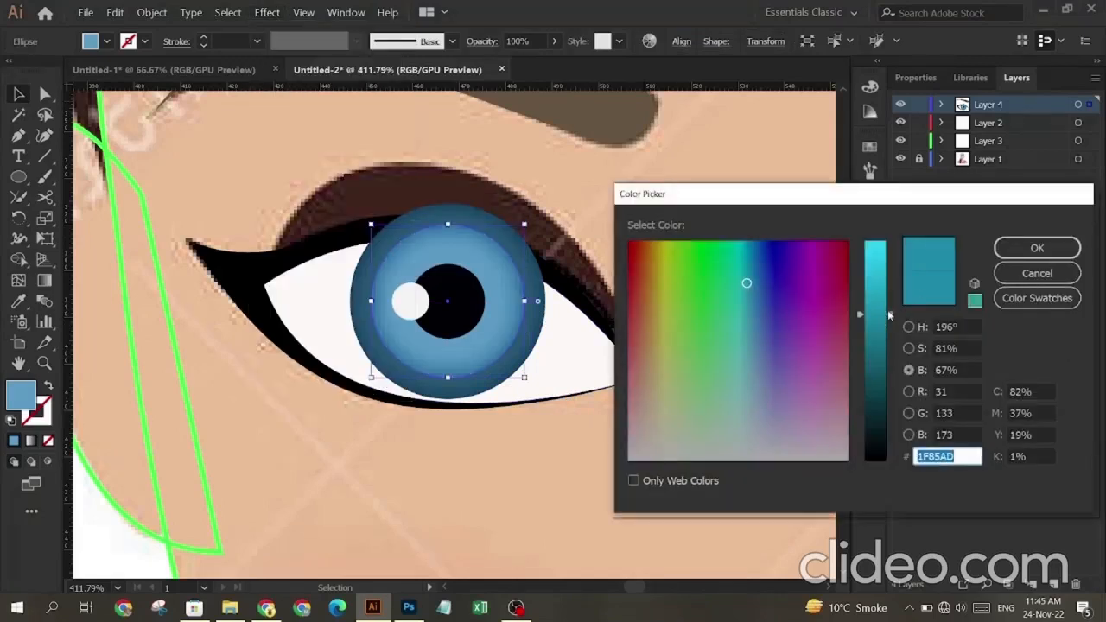
left_click_drag(888, 315, 888, 283)
left_click(1037, 248)
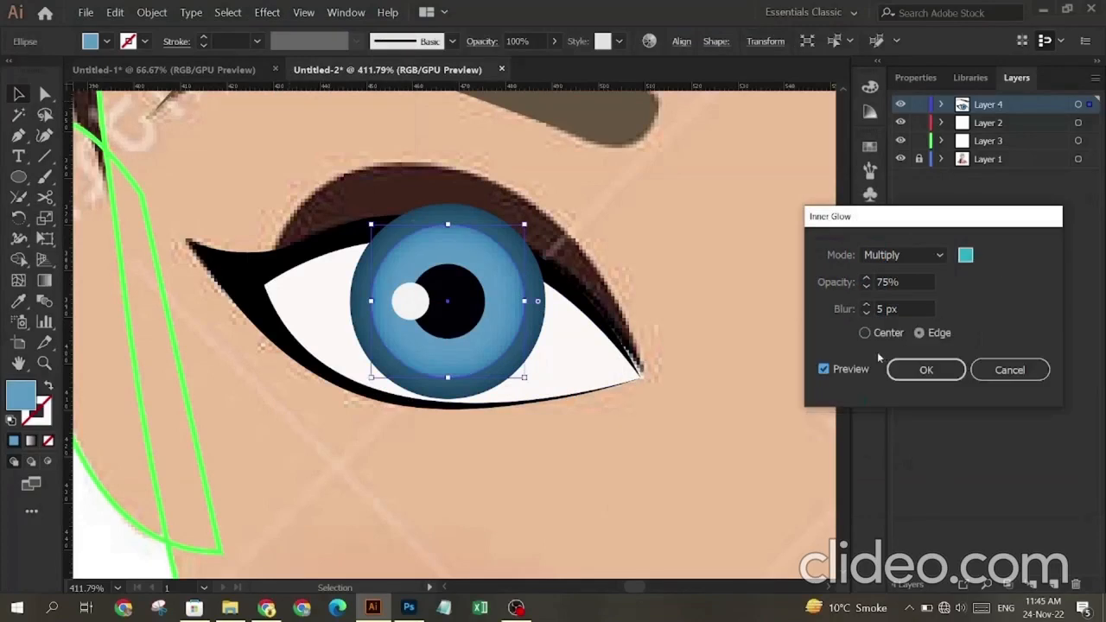
left_click(867, 304)
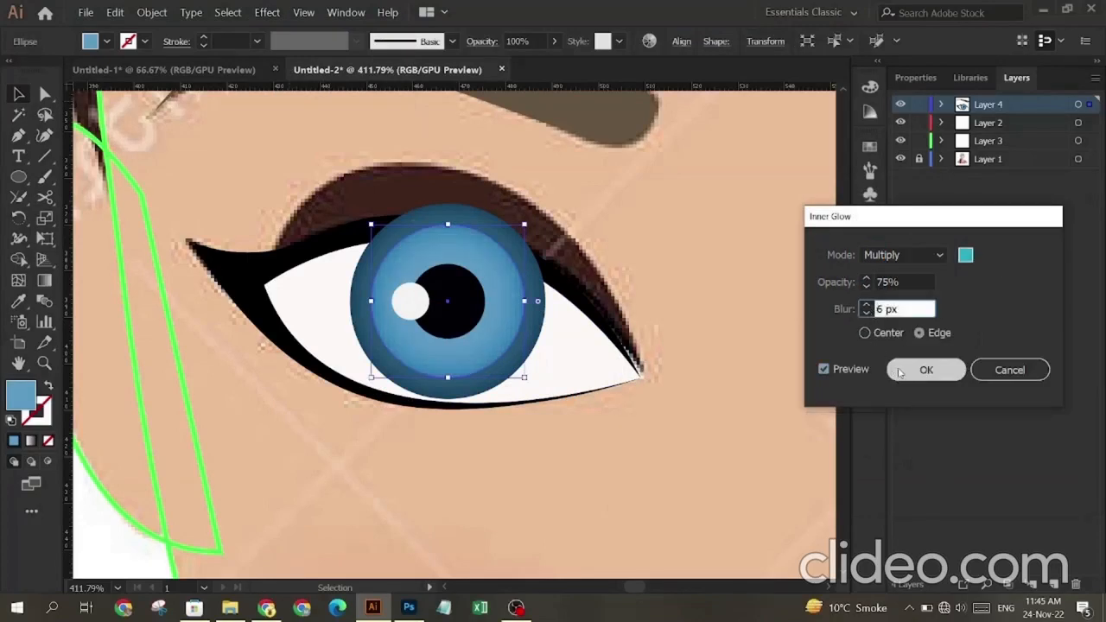
left_click(926, 369)
key("ctrl+shift+a")
Step: Apply an Inner Glow to the black pupil with Normal mode, 75% opacity and 4 px blur from the edge
left_click(455, 318)
left_click(267, 12)
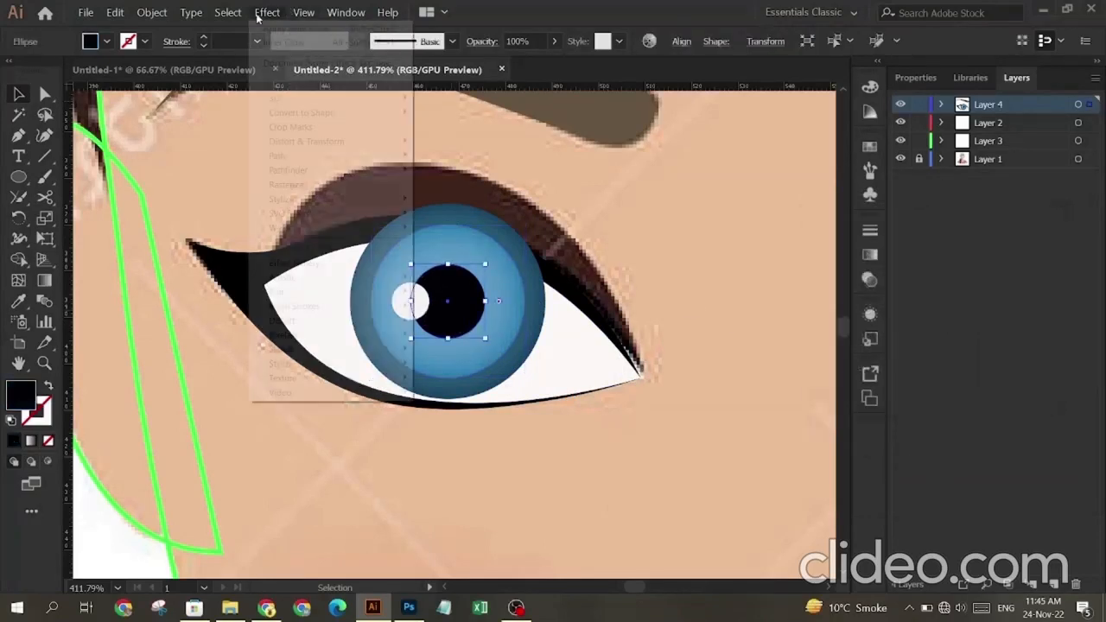
mouse_move(296, 205)
left_click(453, 226)
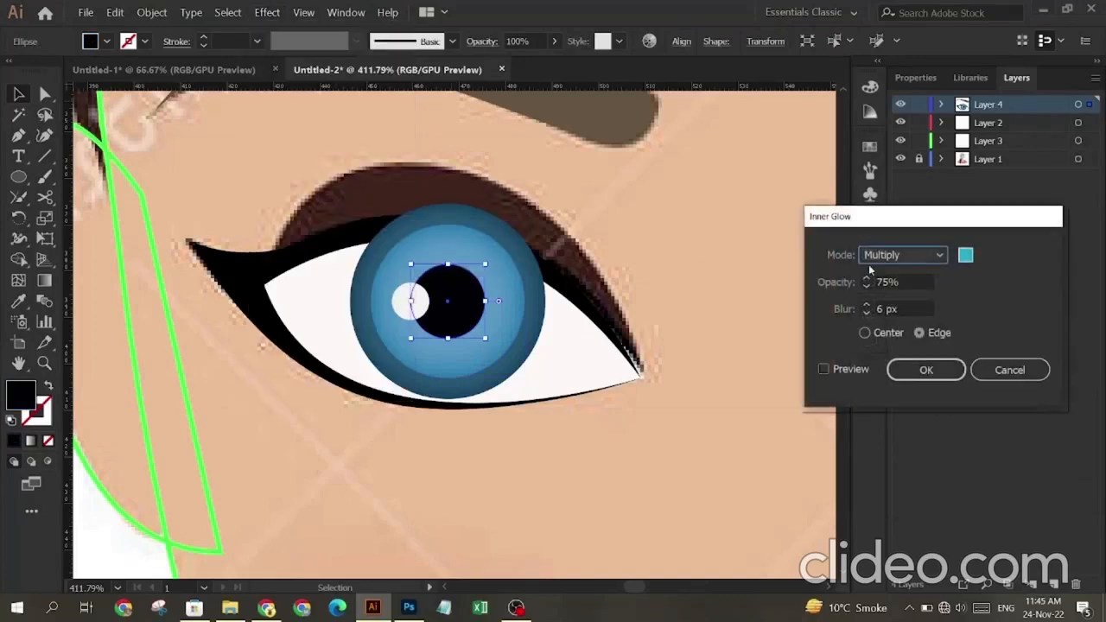
left_click(919, 255)
left_click(842, 275)
left_click(824, 370)
left_click(866, 313)
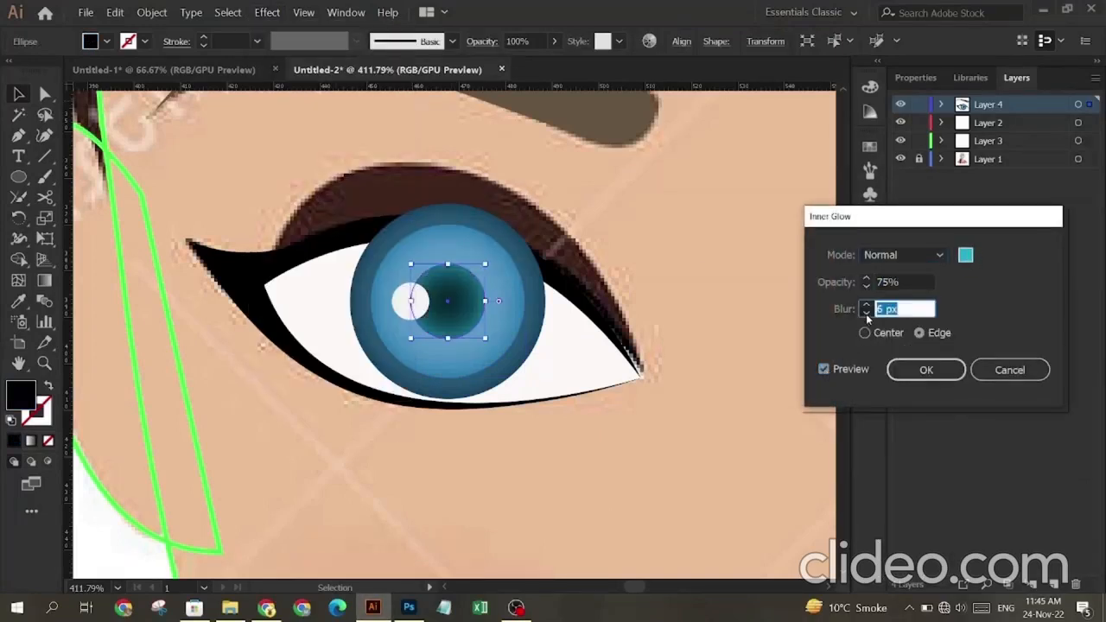
left_click(866, 313)
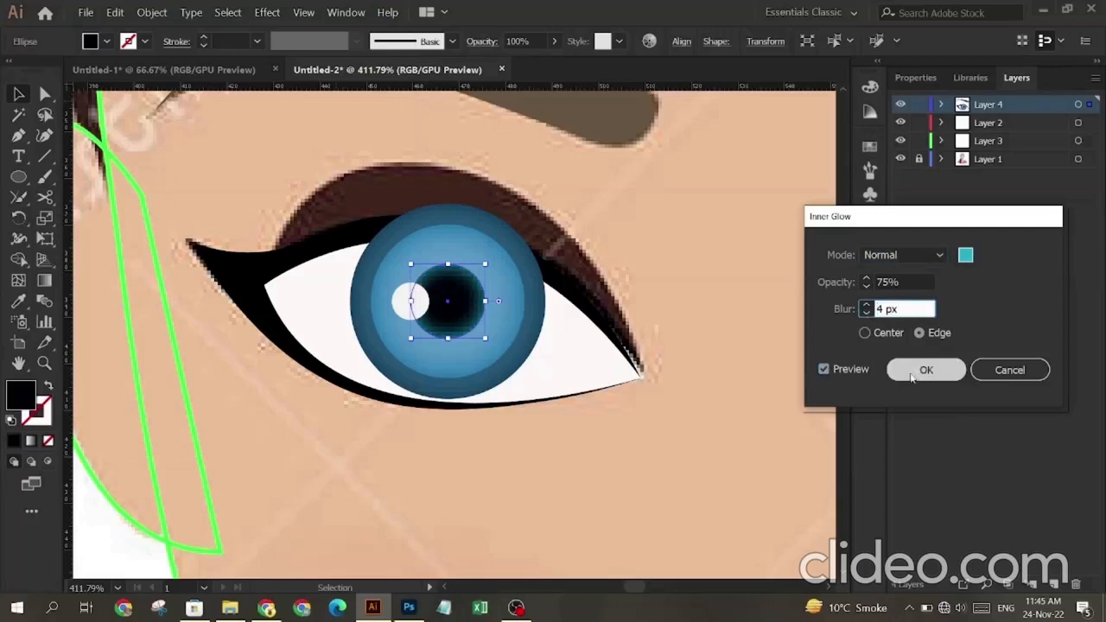
left_click(925, 370)
Step: Start a previewed Inner Glow effect on the white eye shape with the blend mode set to Multiply
left_click(777, 325)
left_click(586, 372)
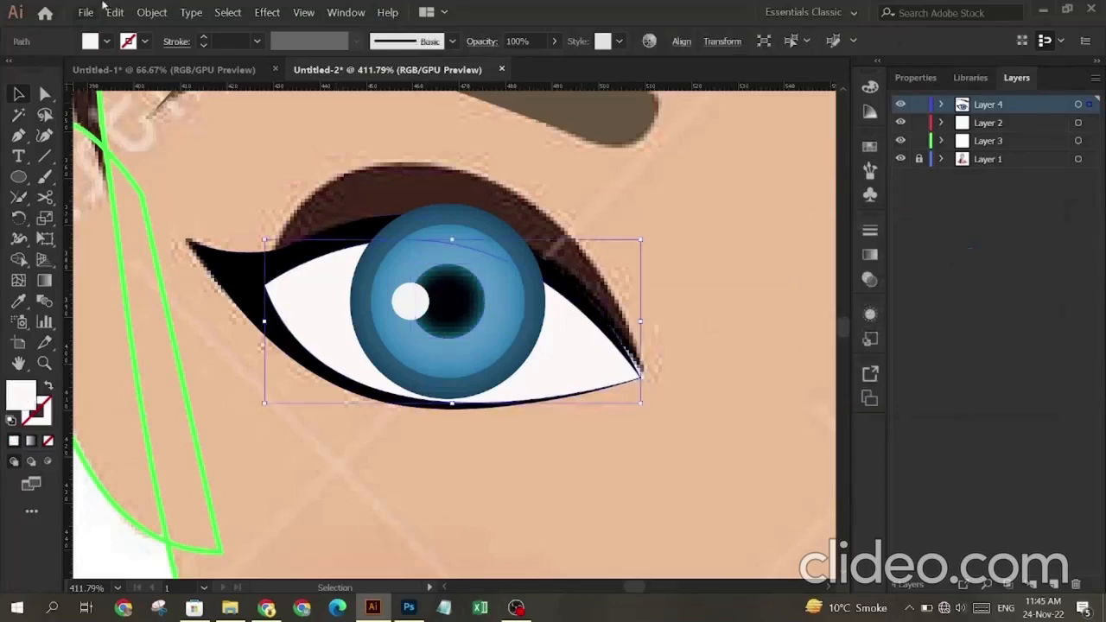
left_click(268, 12)
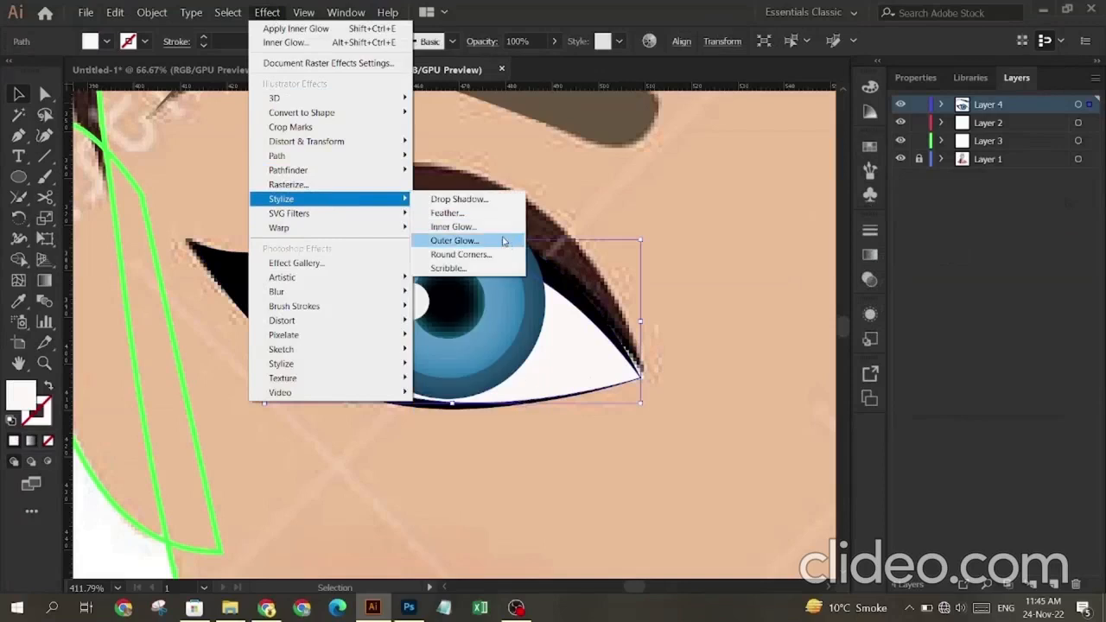
left_click(506, 238)
left_click(939, 255)
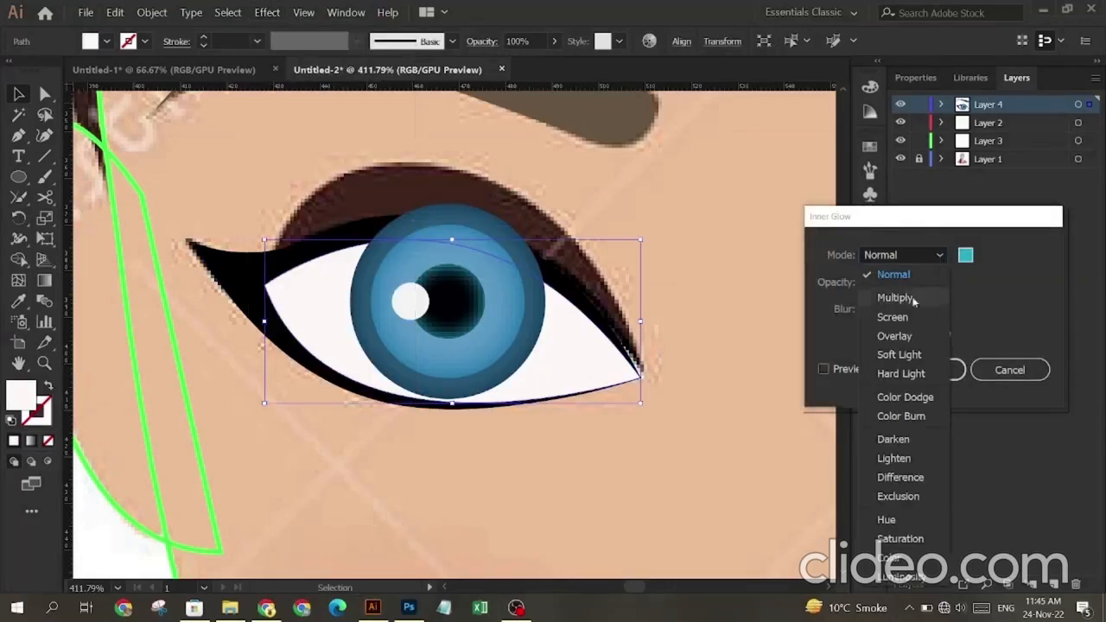
left_click(907, 297)
left_click(824, 369)
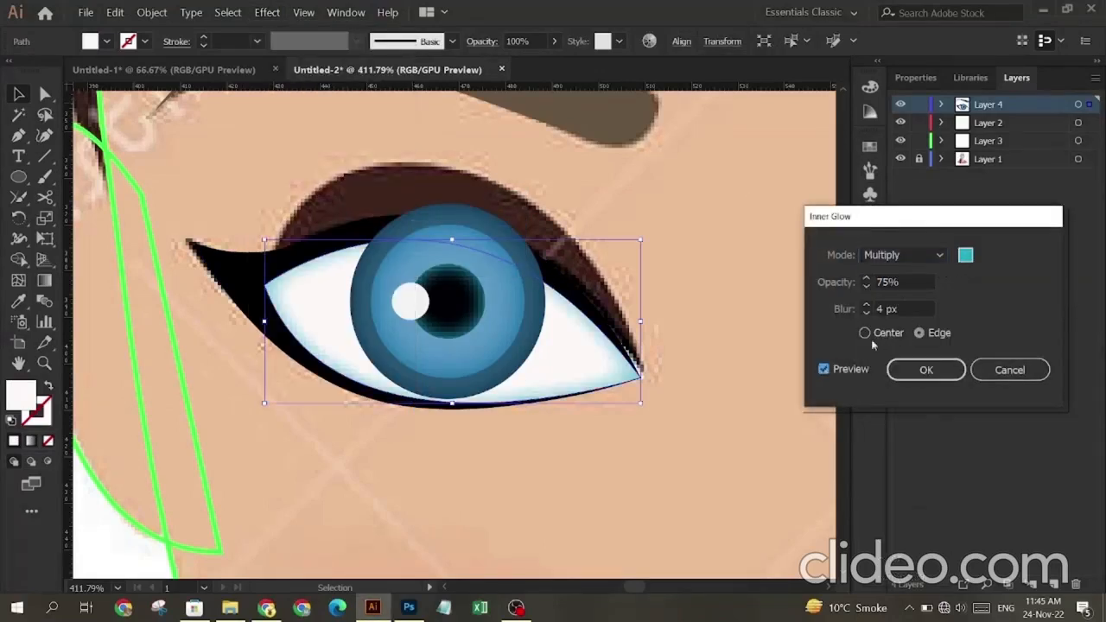
Step: Change the eye white's glow colour to a pale sky blue
left_click(966, 255)
type("30CEF2")
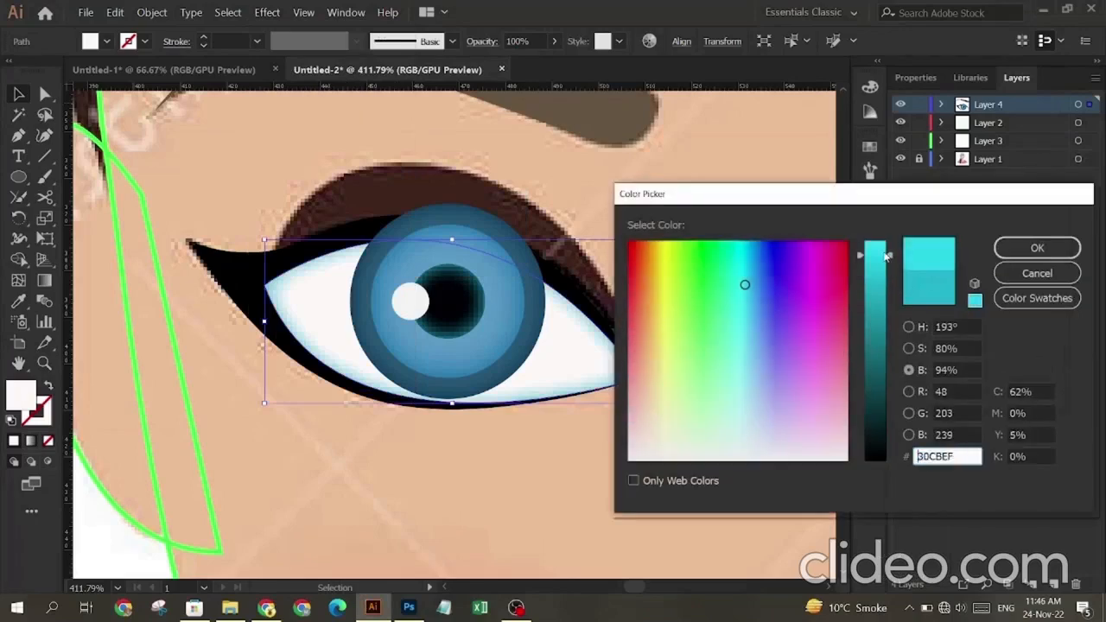
left_click_drag(745, 326, 749, 344)
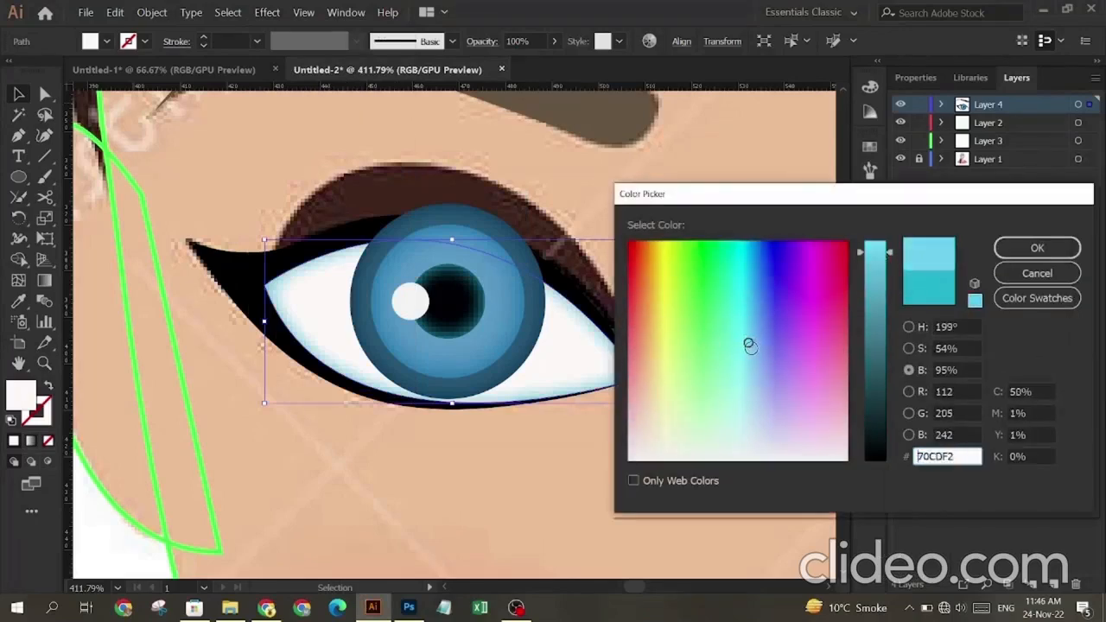
left_click(1037, 248)
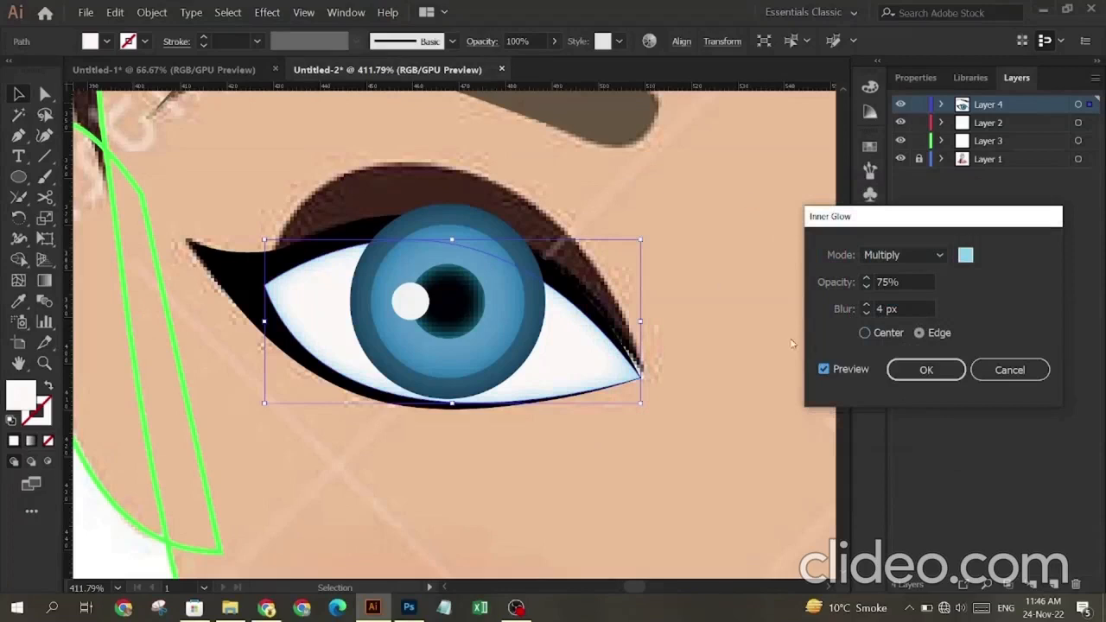
Step: Set the eye white's glow to 8 px blur and 42% opacity, and apply the effect
left_click(867, 304)
left_click(867, 304)
left_click(867, 304)
left_click(866, 304)
left_click(867, 286)
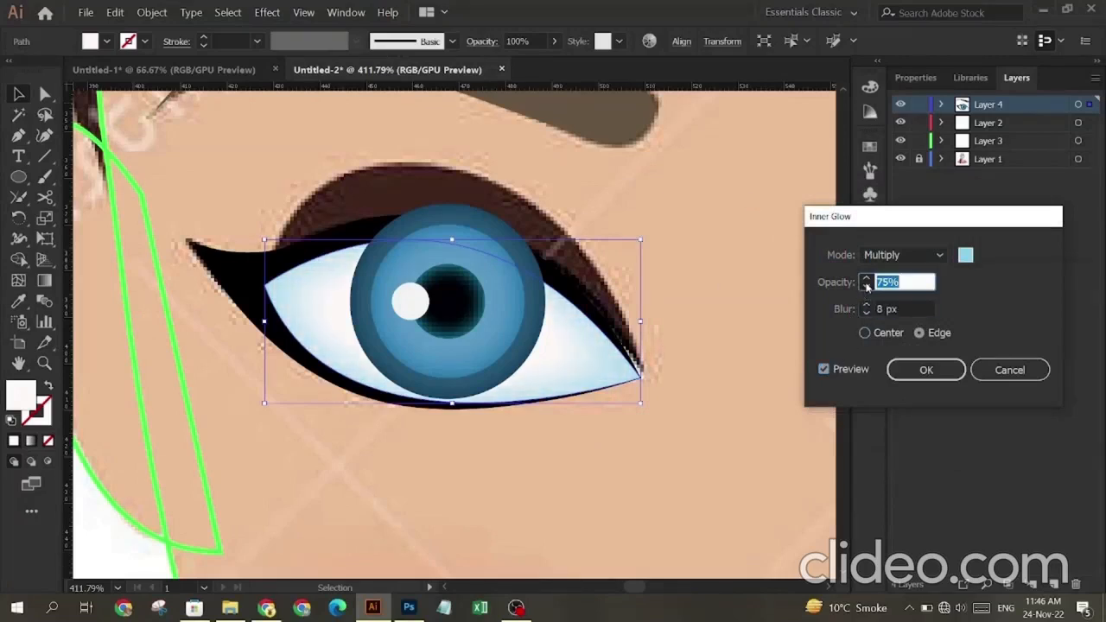
left_click(867, 286)
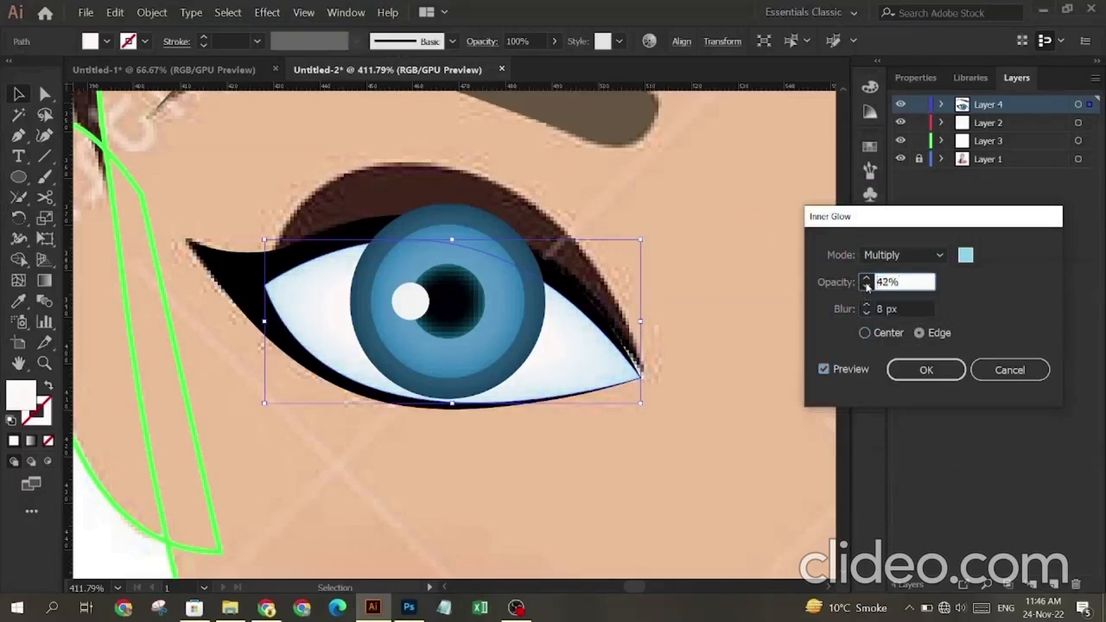
left_click(923, 370)
left_click(705, 315)
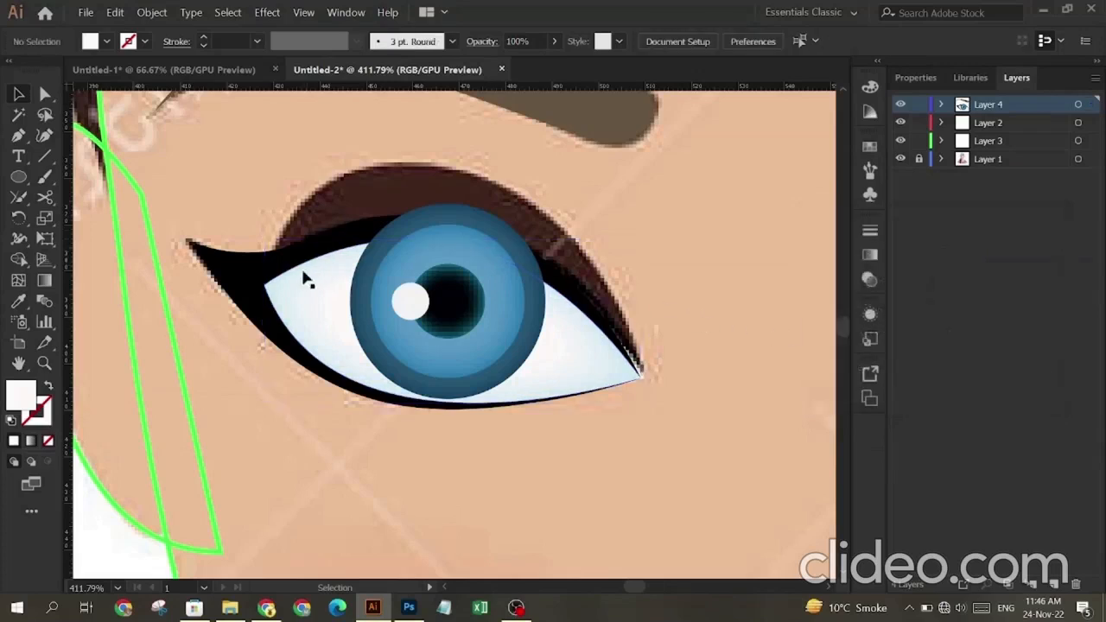
Step: Trim away the part of the dark outer iris circle above the eye white with the Shape Builder
left_click(424, 225)
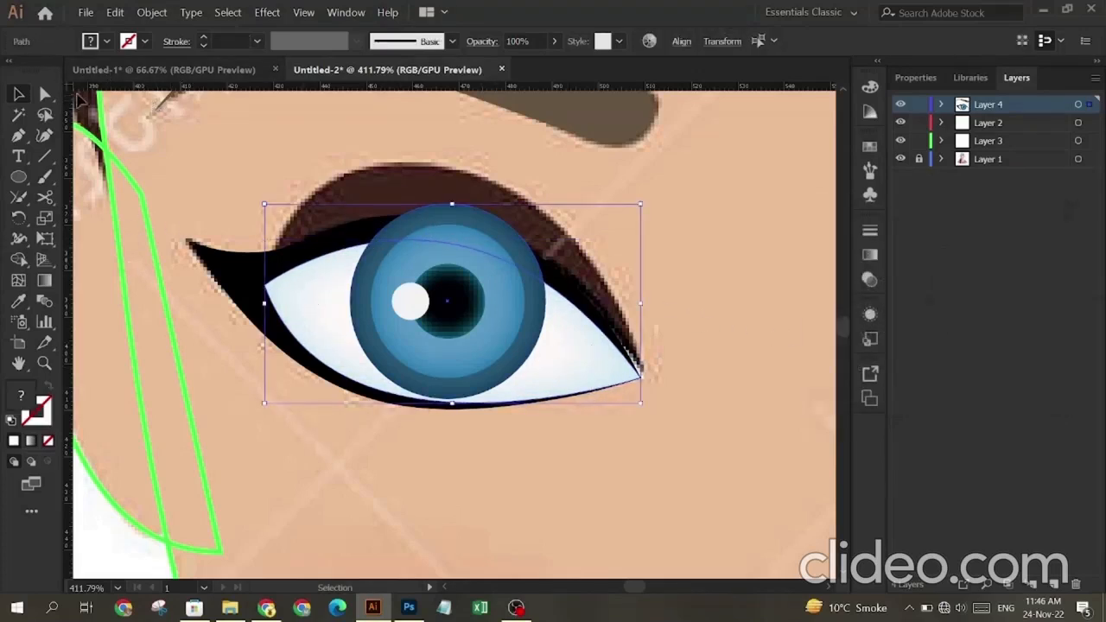
left_click(19, 258)
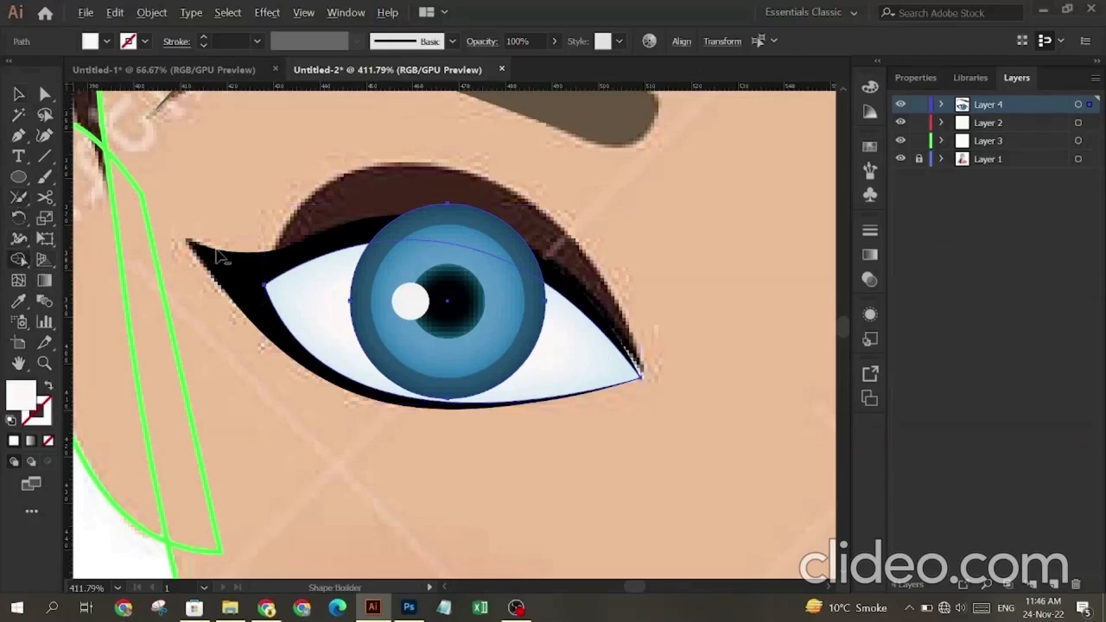
left_click(396, 223, "alt")
left_click(19, 93)
Step: Cut off the part of the light blue inner iris that extends above the eye white with the Shape Builder
left_click(403, 248)
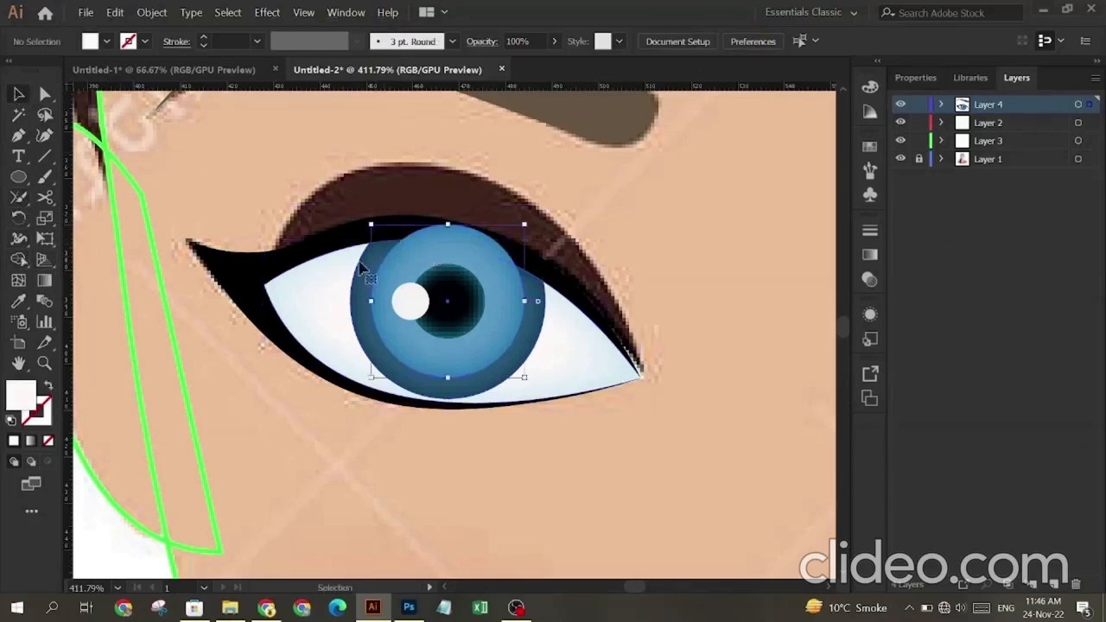
left_click(312, 292, "shift")
left_click(19, 259)
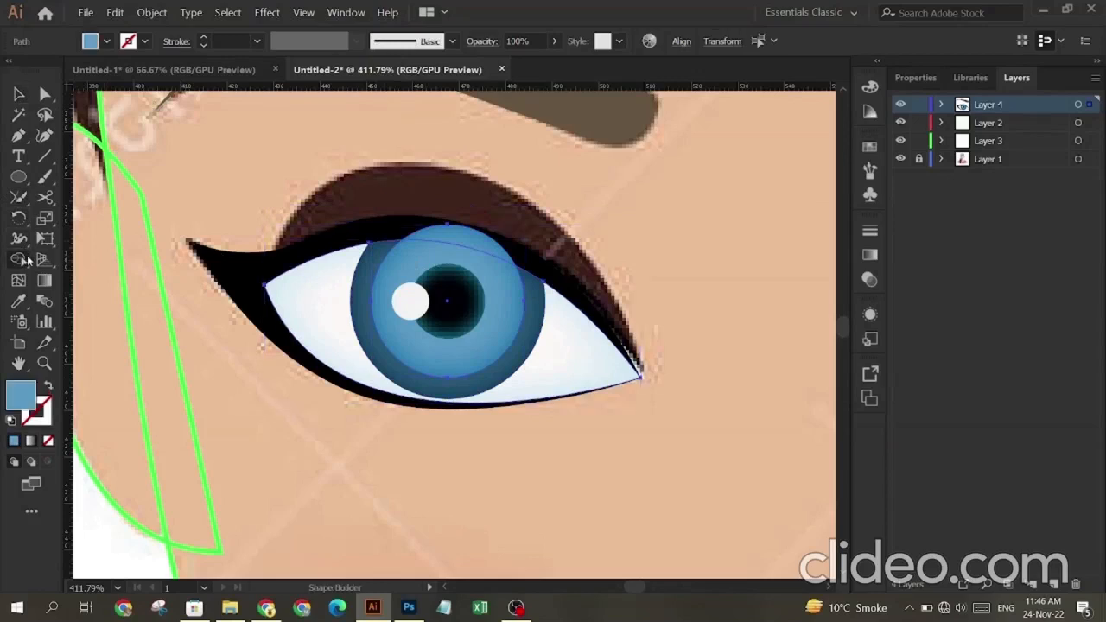
left_click(460, 240, "alt")
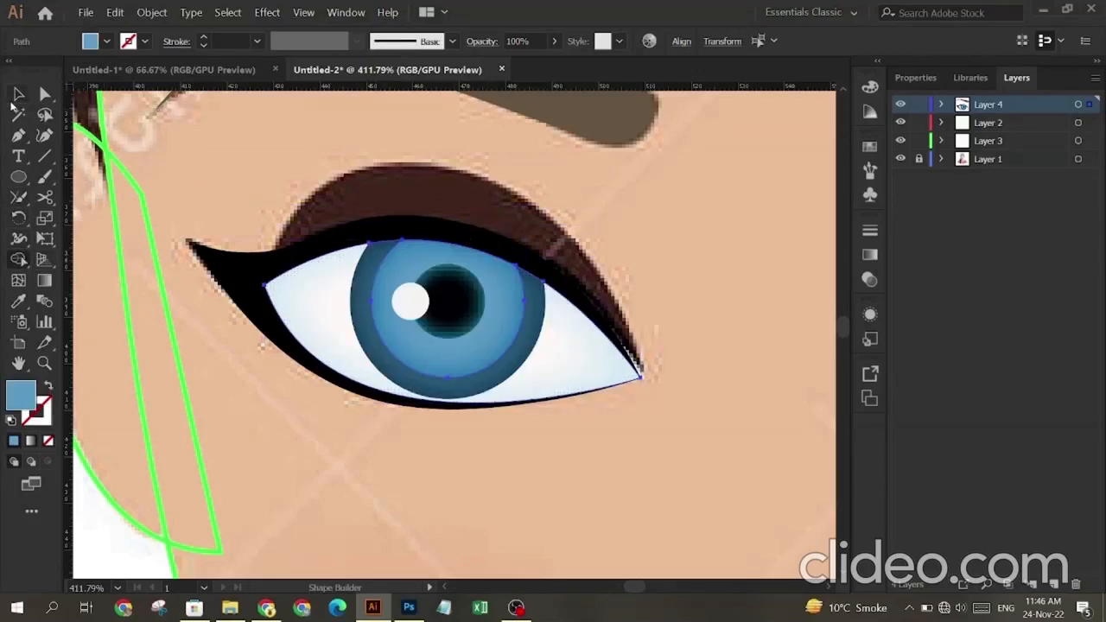
left_click(19, 93)
left_click(202, 145)
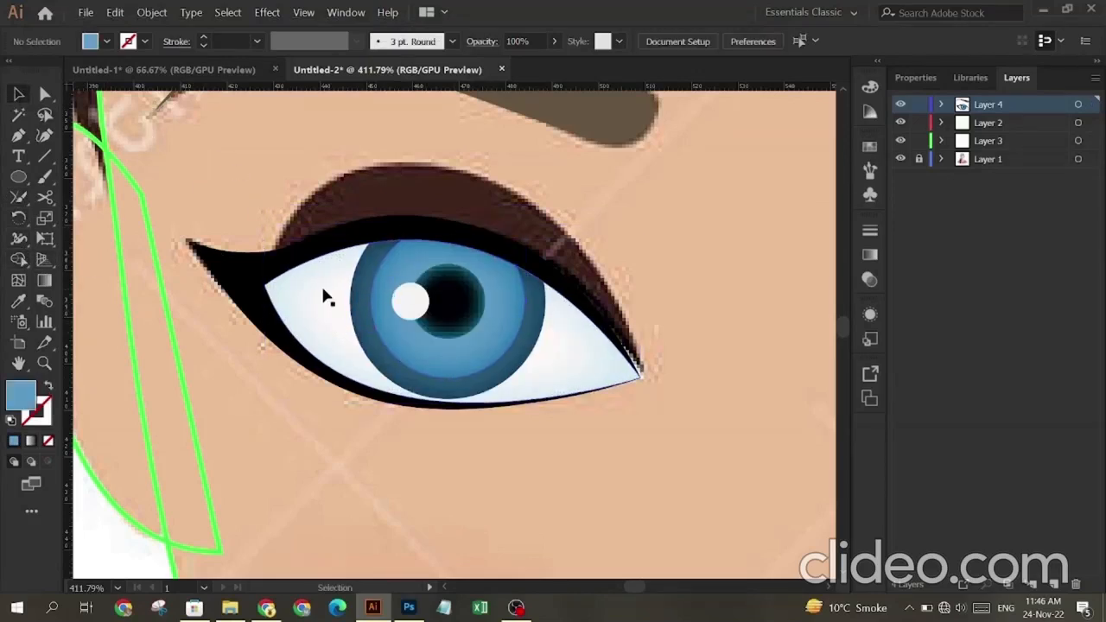
left_click(325, 289)
left_click(369, 273)
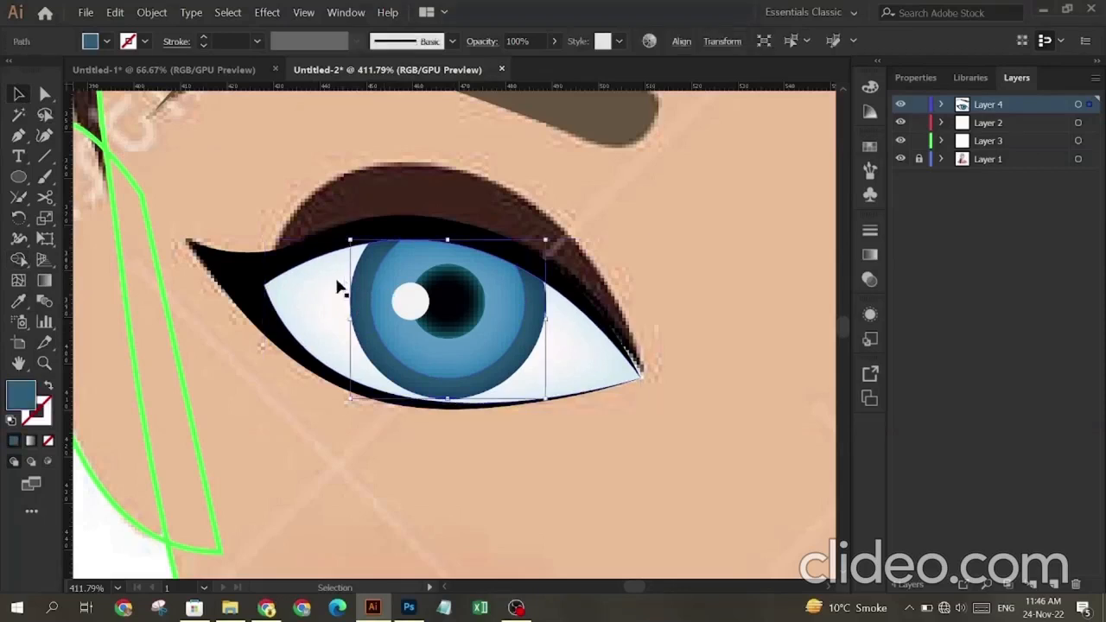
left_click(321, 291)
left_click(360, 288)
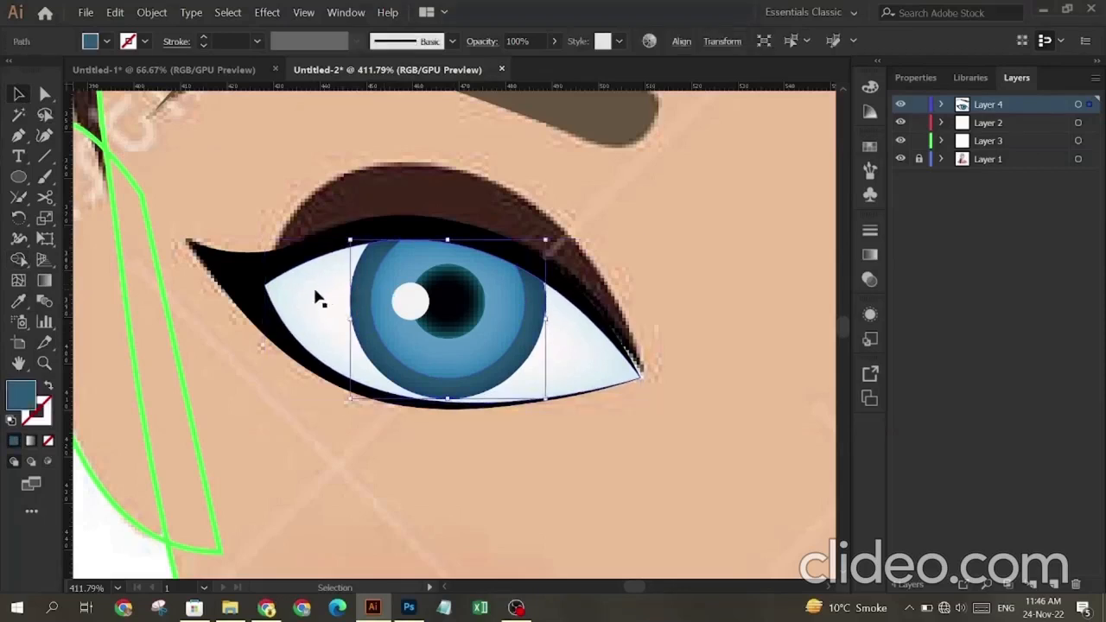
left_click(316, 294, "shift")
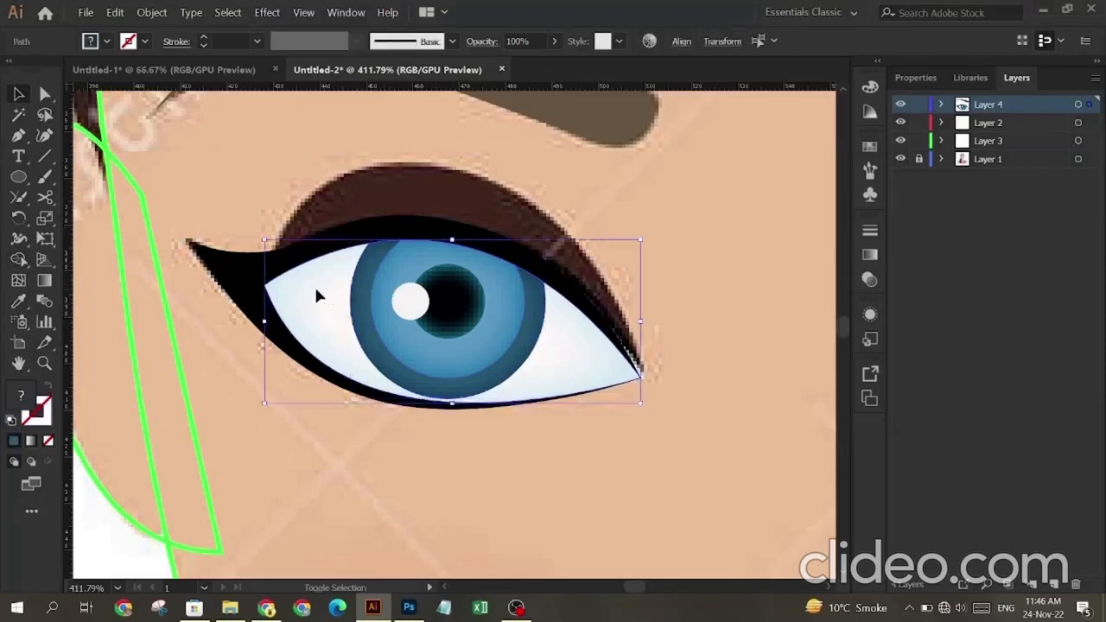
left_click(19, 261)
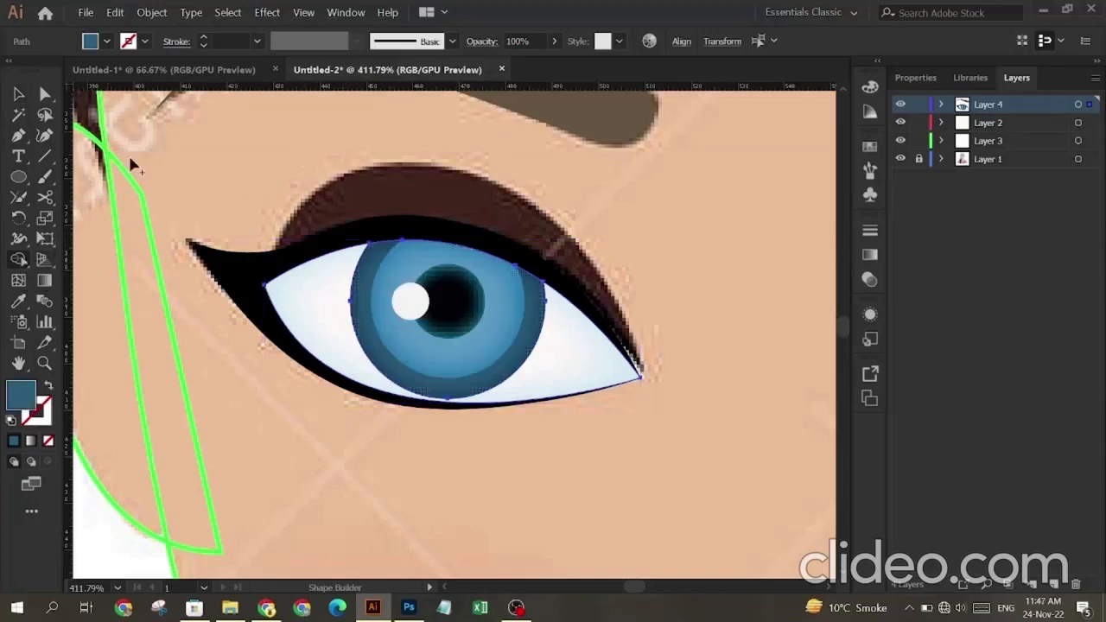
key("v")
left_click(178, 147)
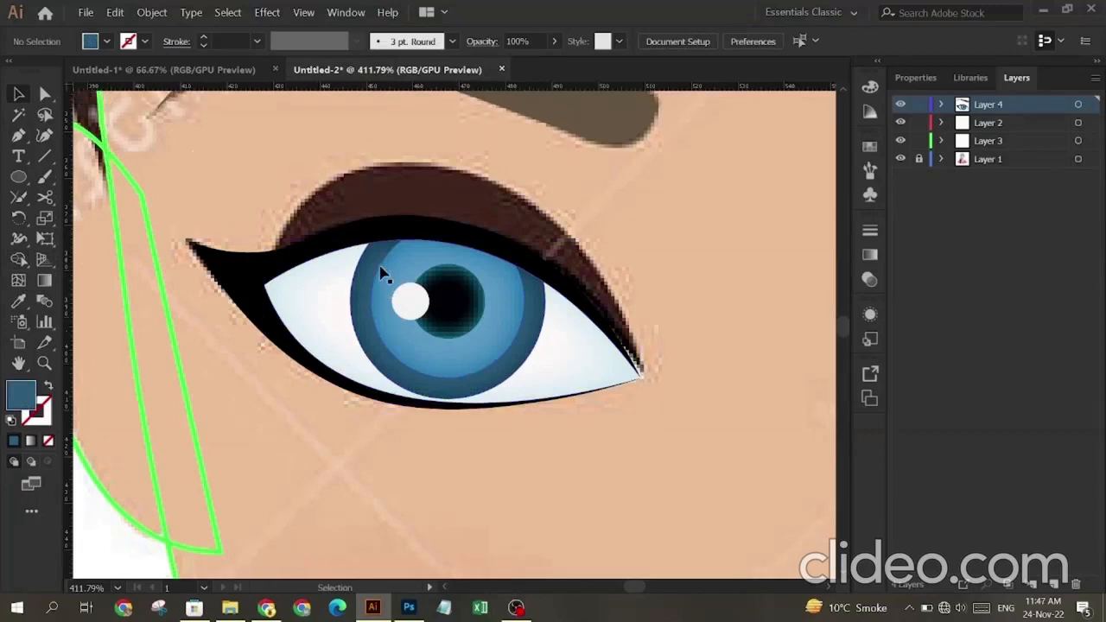
Step: Select all the artwork on Layer 4 and duplicate that layer with the finished eye and eyebrow
scroll(312, 209, "up", 5)
scroll(312, 213, "down", 2)
key("ctrl+minus")
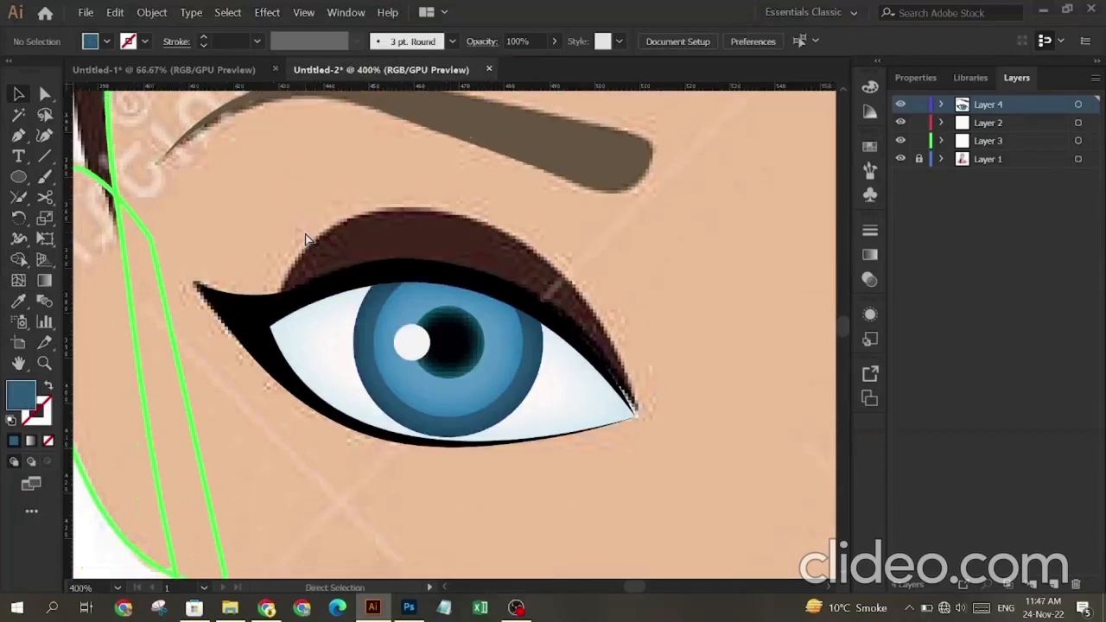
key("ctrl+minus")
key("ctrl+minus")
key("ctrl+minus")
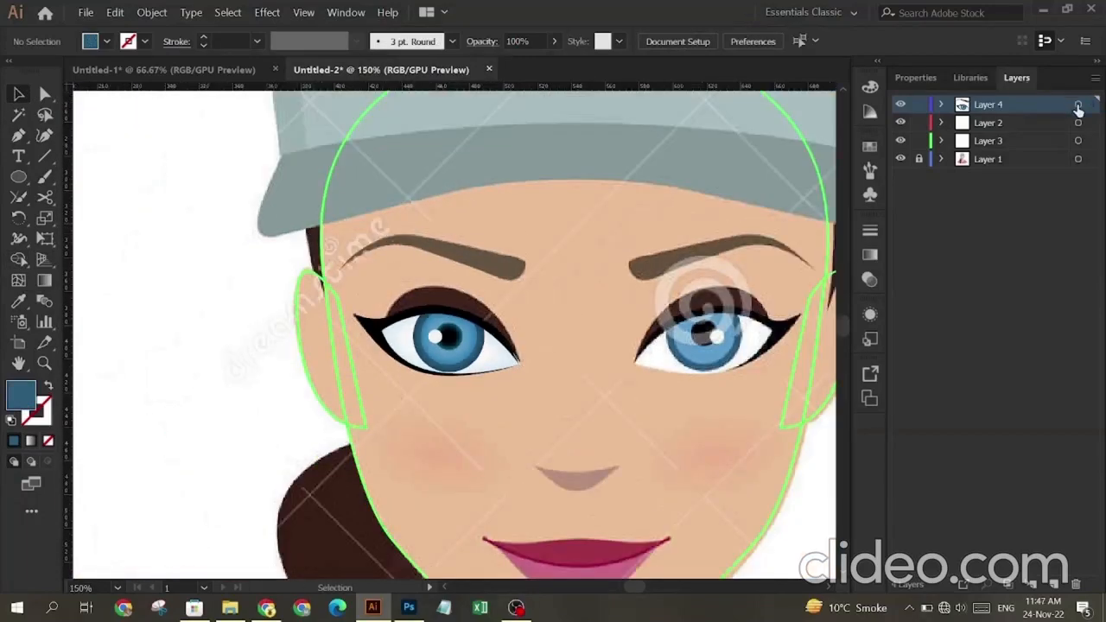
left_click(1077, 104)
left_click_drag(1009, 109, 1060, 585)
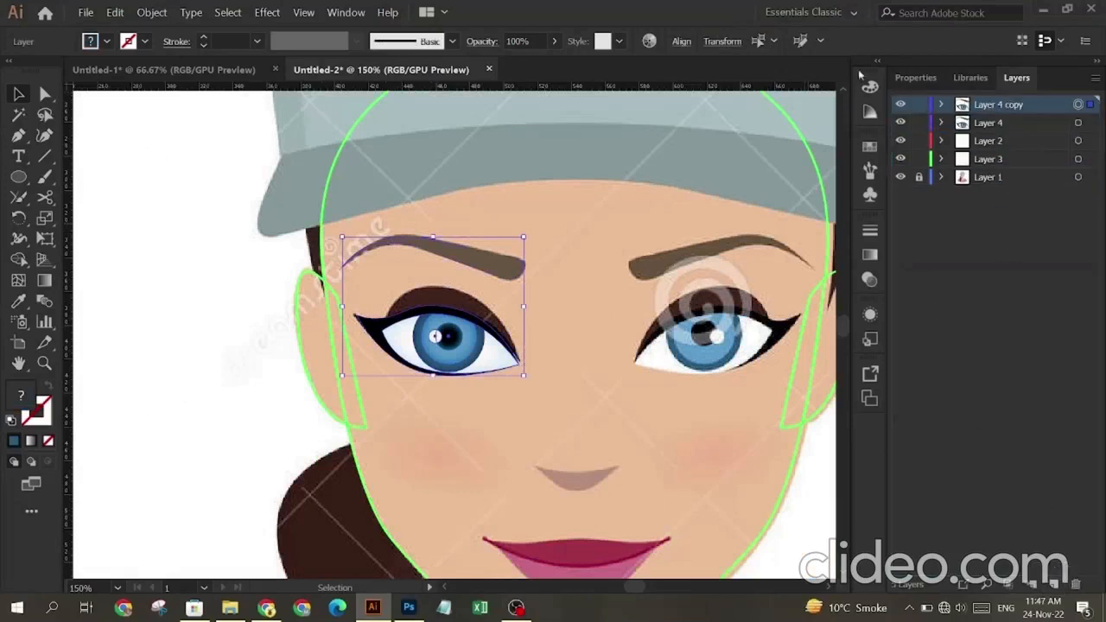
Step: Reflect the duplicated eye and eyebrow across the vertical axis so they face the opposite way
right_click(624, 283)
mouse_move(643, 375)
left_click(755, 426)
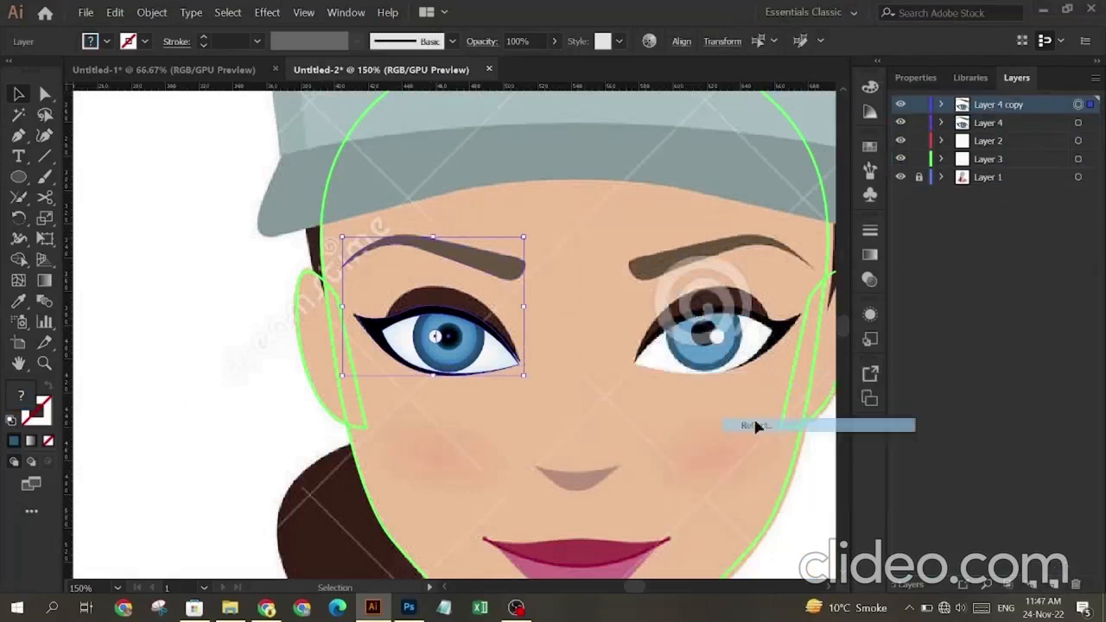
left_click(801, 353)
Step: Move the mirrored eye and eyebrow horizontally across the face until they align with the reference's other eye and brow
key("Right")
key("Right")
key("Right")
key("Right")
key("Right")
key("Right")
key("Right")
key("Right")
key("Right")
key("Right")
key("Right")
key("Right")
key("Right")
key("Right")
key("Right")
key("Right")
key("Right")
key("Right")
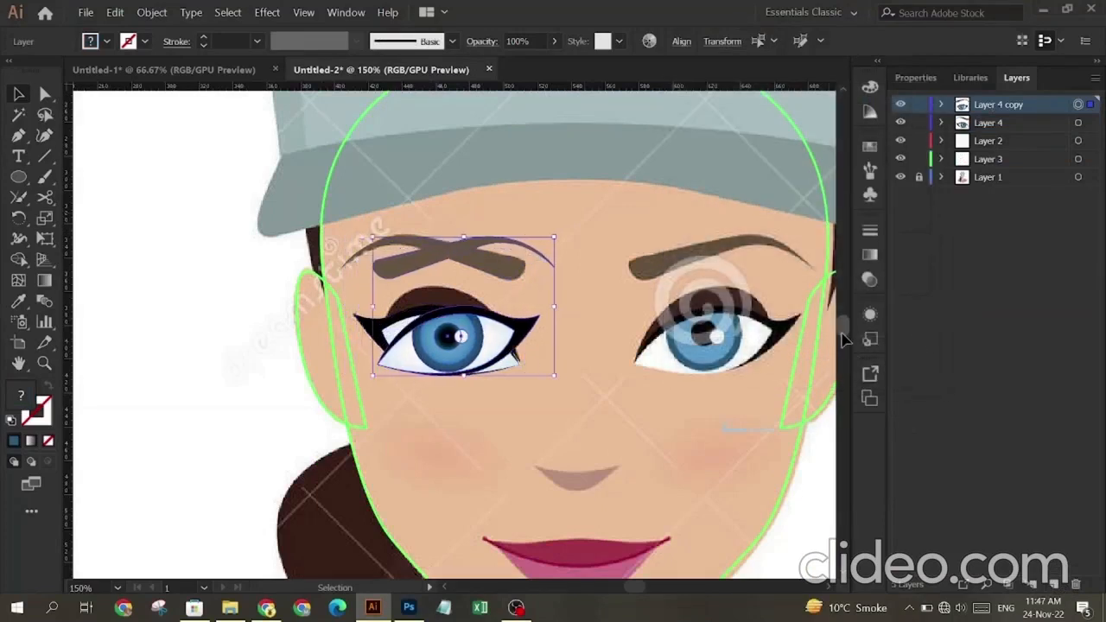
key("Right")
key("Right")
key("Right")
key("Right")
key("Right")
key("Right")
key("Right")
key("Right")
key("Right")
key("Right")
key("Right")
key("Right")
key("Right")
key("Right")
key("Right")
key("Right")
key("Right")
key("Right")
key("Right")
key("Right")
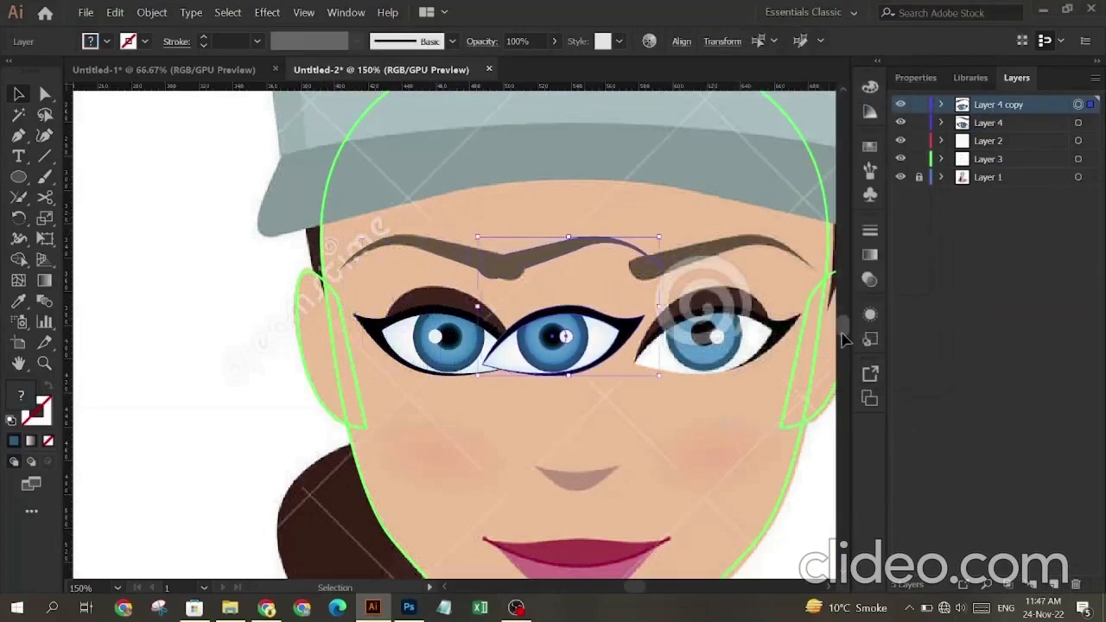
key("Right")
key("Right")
key("Right")
key("Right")
key("Right")
key("Right")
key("Right")
key("Right")
key("Right")
key("Right")
key("Right")
key("Right")
key("Right")
key("Right")
key("Right")
key("Right")
key("Right")
key("Right")
key("Right")
key("Right")
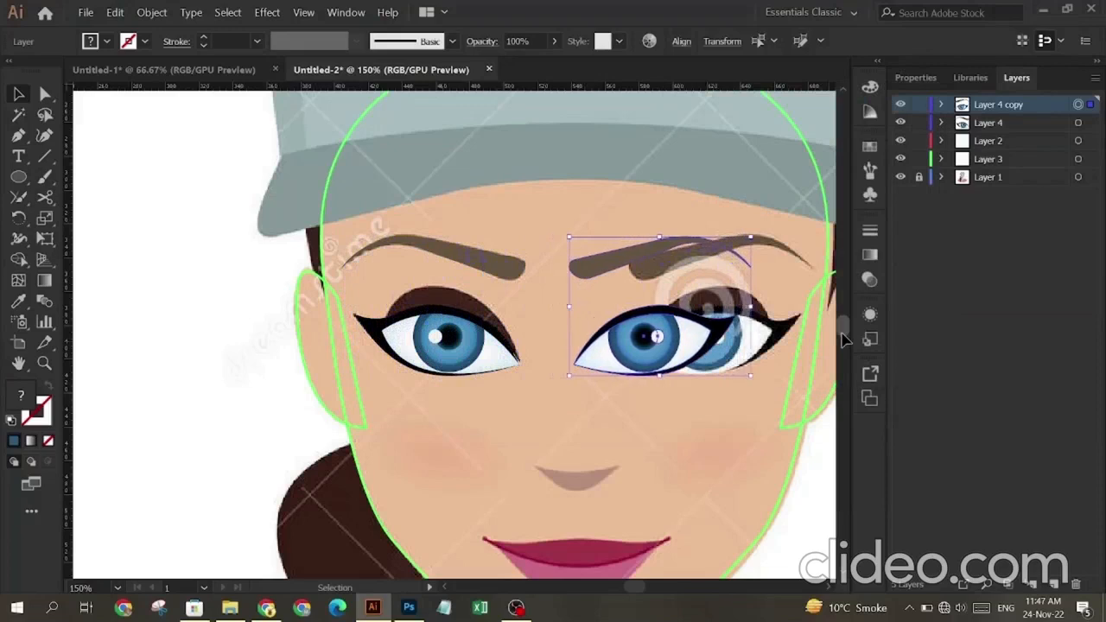
key("Right")
key("Right")
key("Right")
key("Right")
key("Right")
key("Right")
key("Right")
key("Right")
key("Right")
key("Right")
key("Right")
key("Right")
key("Right")
key("Right")
key("Right")
key("Right")
key("Right")
key("Right")
key("Right")
key("Right")
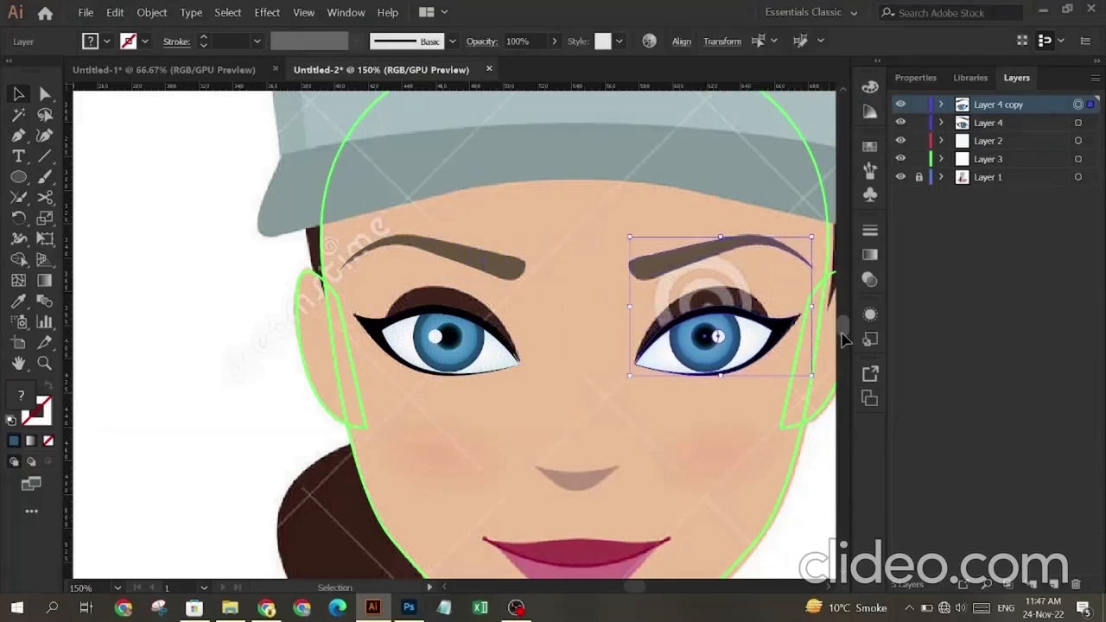
Step: Deselect the mirrored eye and add a new empty layer above all the others
left_click(293, 344)
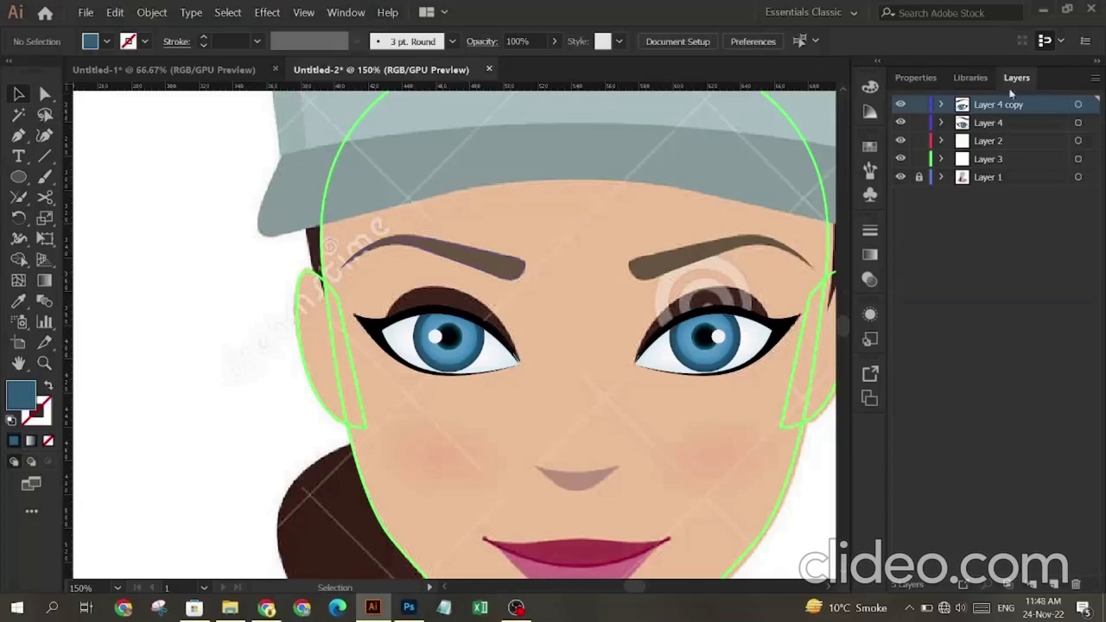
left_click(1055, 584)
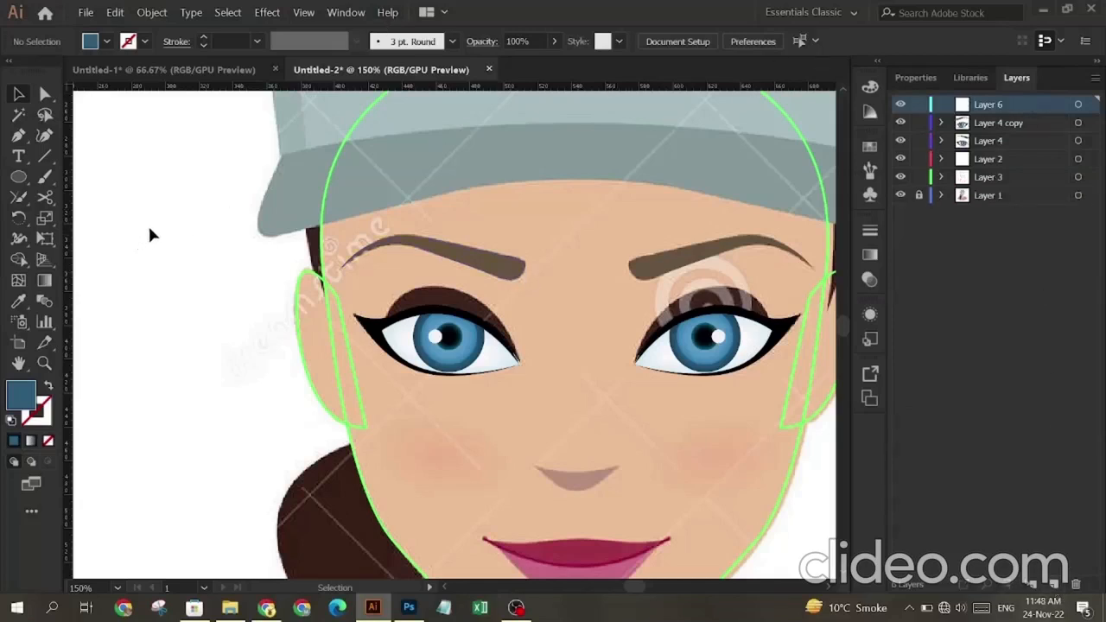
right_click(172, 205)
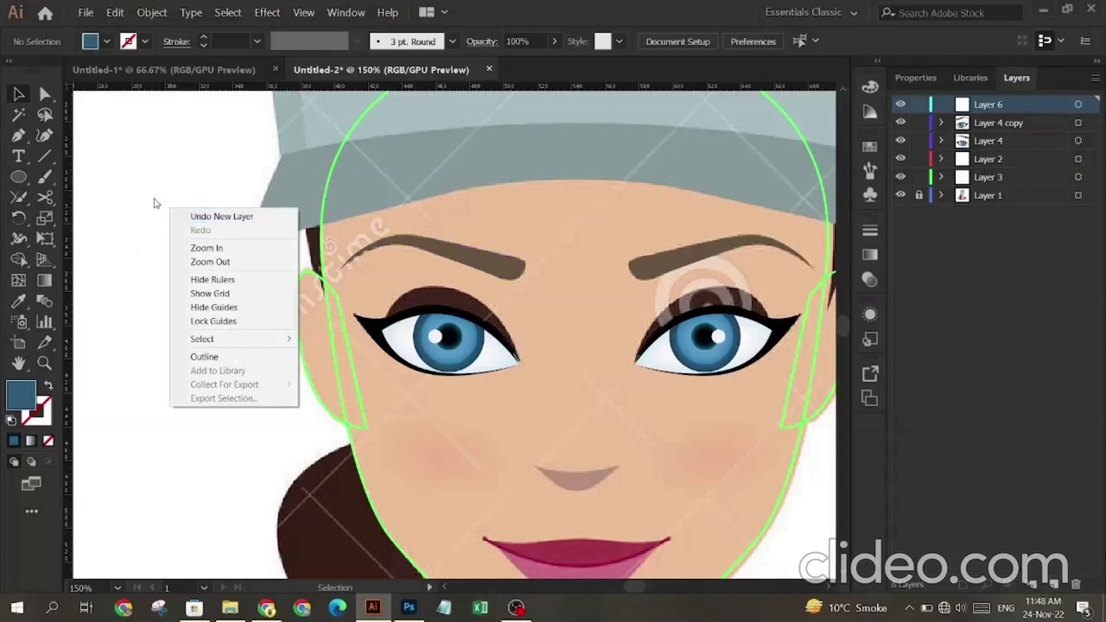
left_click(157, 195)
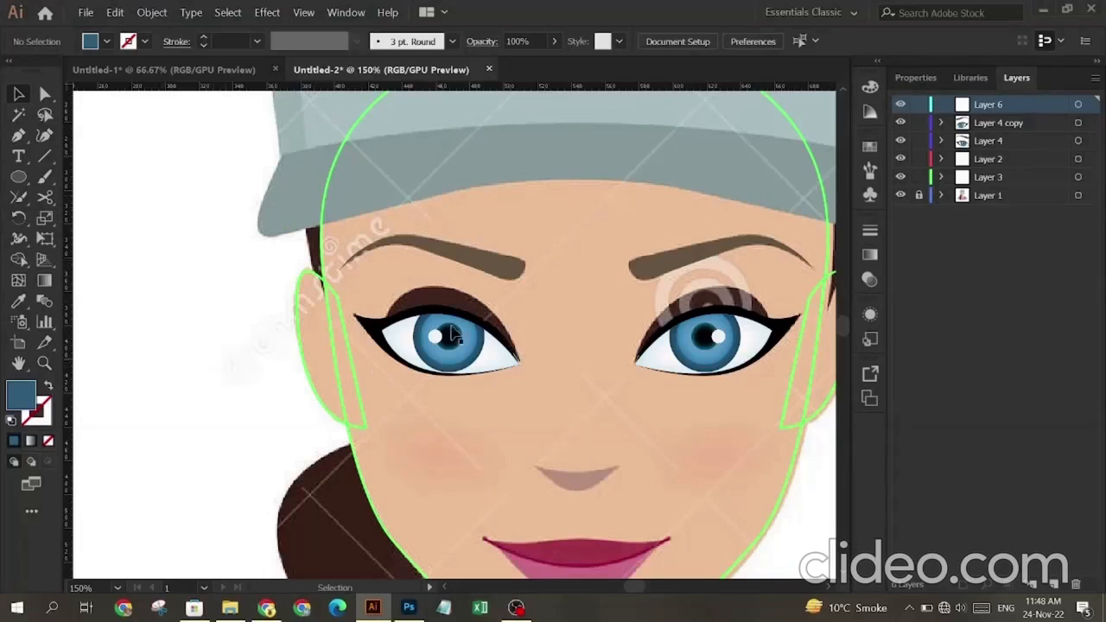
Step: Trace the reference's nose shadow on Layer 6 with the Pen tool as a closed shape with a curved upper edge and pointed bottom
scroll(447, 346, "right", 3)
scroll(440, 369, "down", 2)
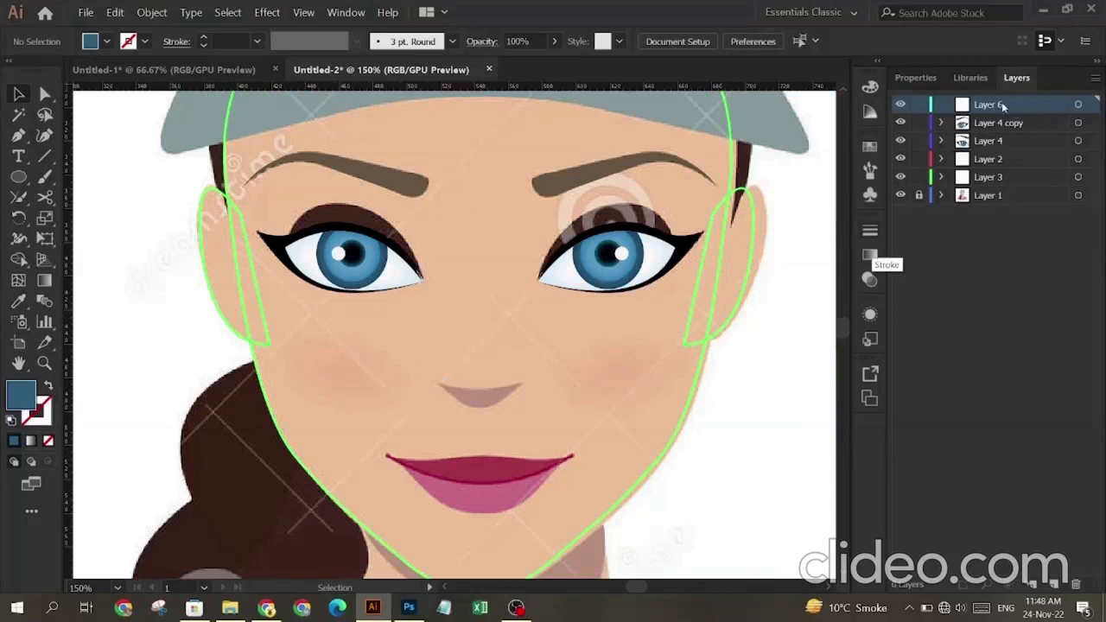
left_click(18, 135)
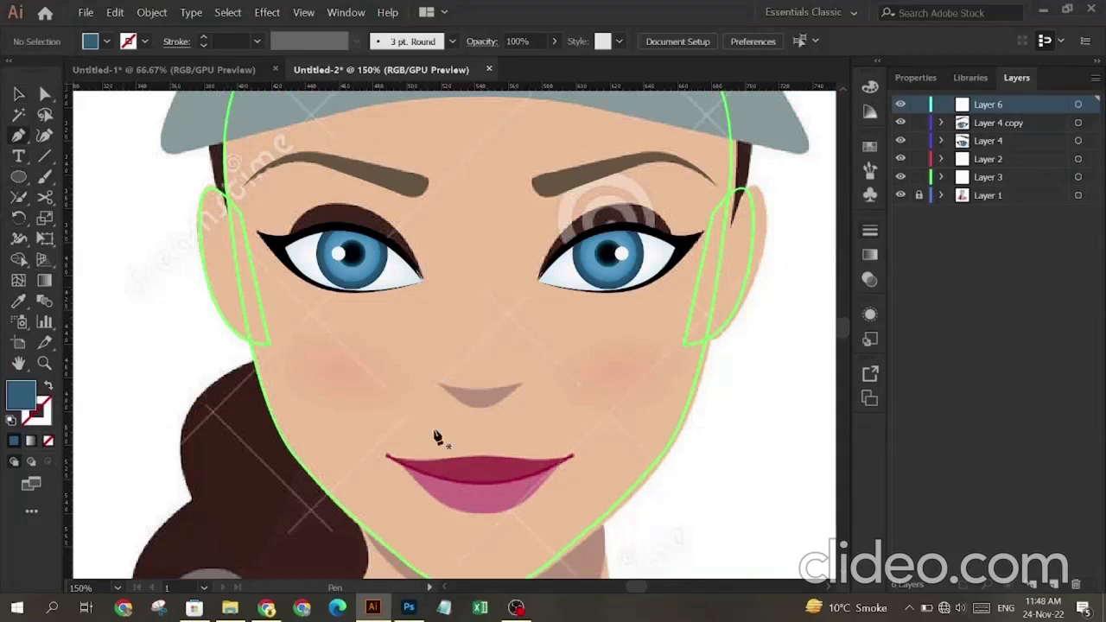
left_click(433, 381)
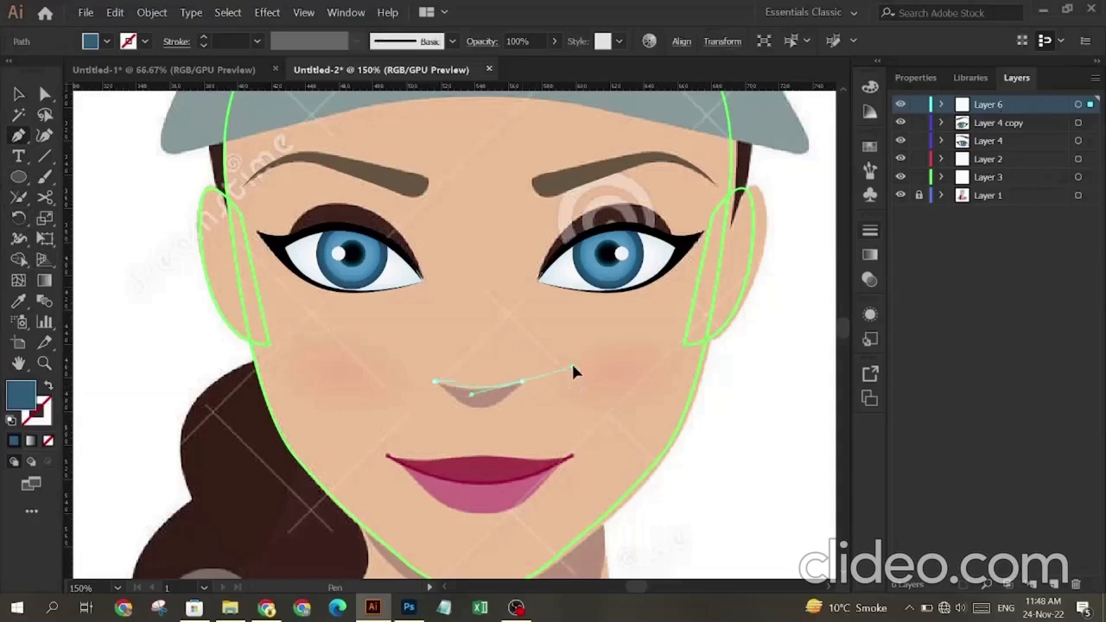
left_click(524, 381)
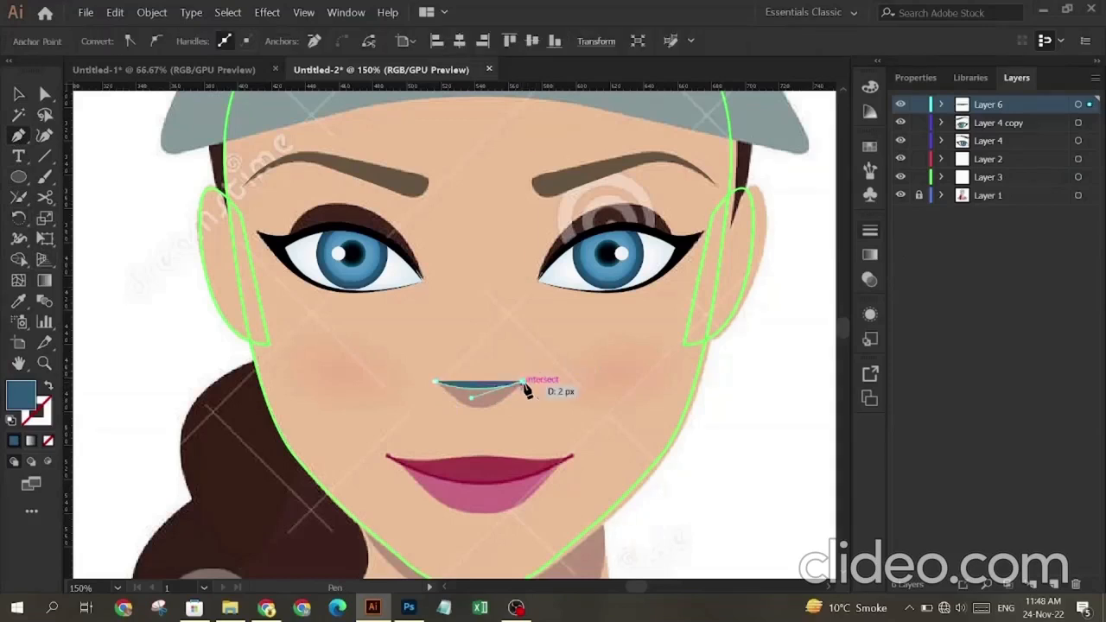
left_click(478, 416)
left_click(434, 381)
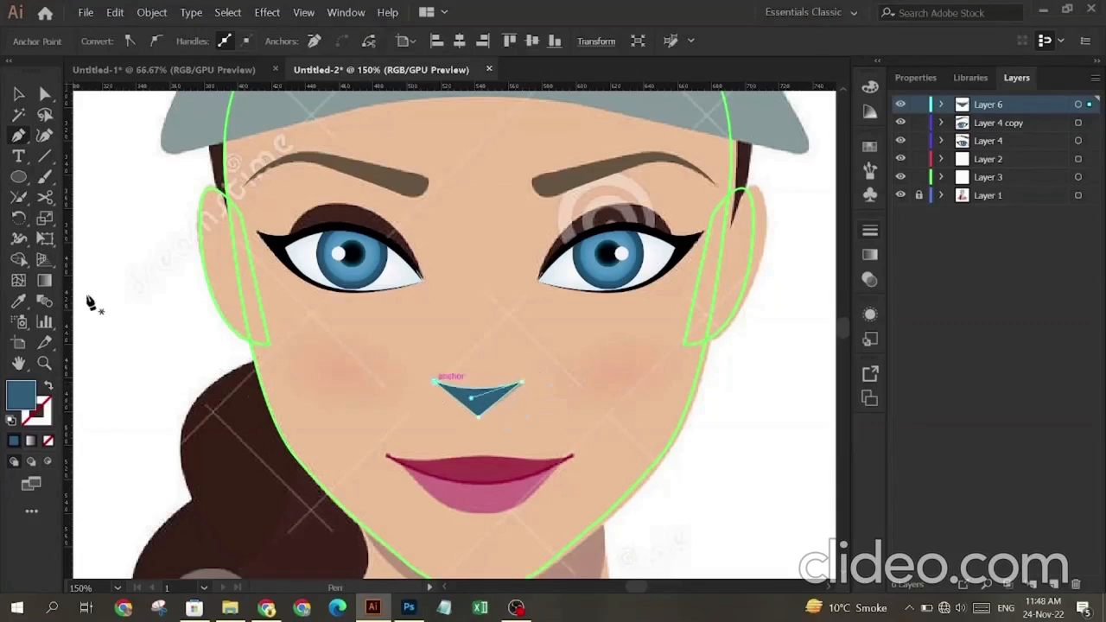
Step: Round the lower point of the nose shape with a corner radius of about 16 px
left_click(45, 93)
left_click(479, 413)
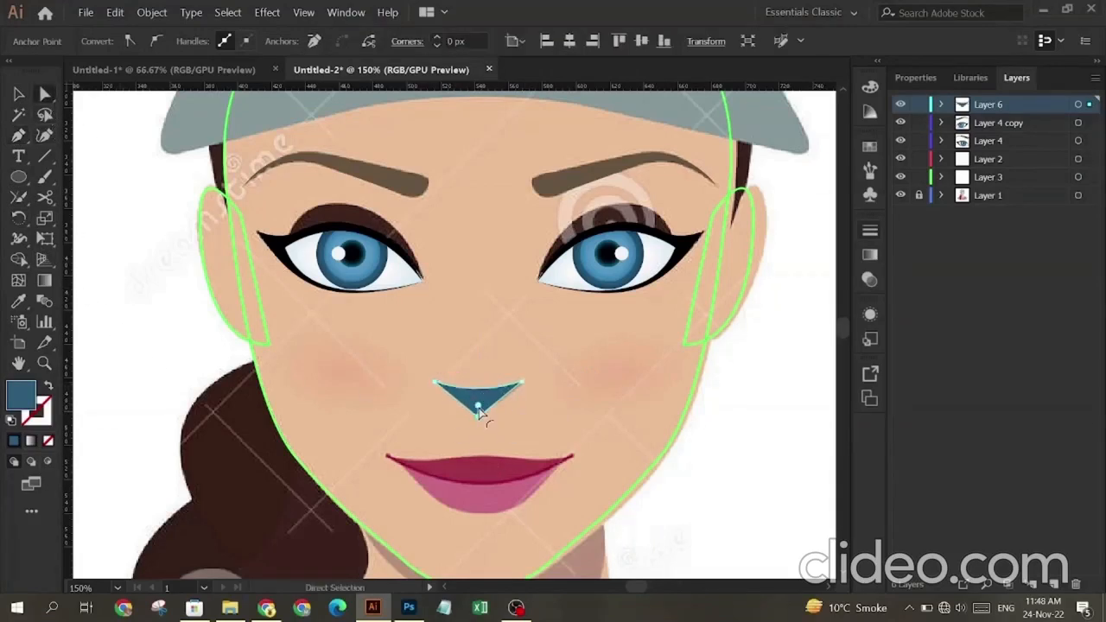
left_click_drag(480, 413, 477, 381)
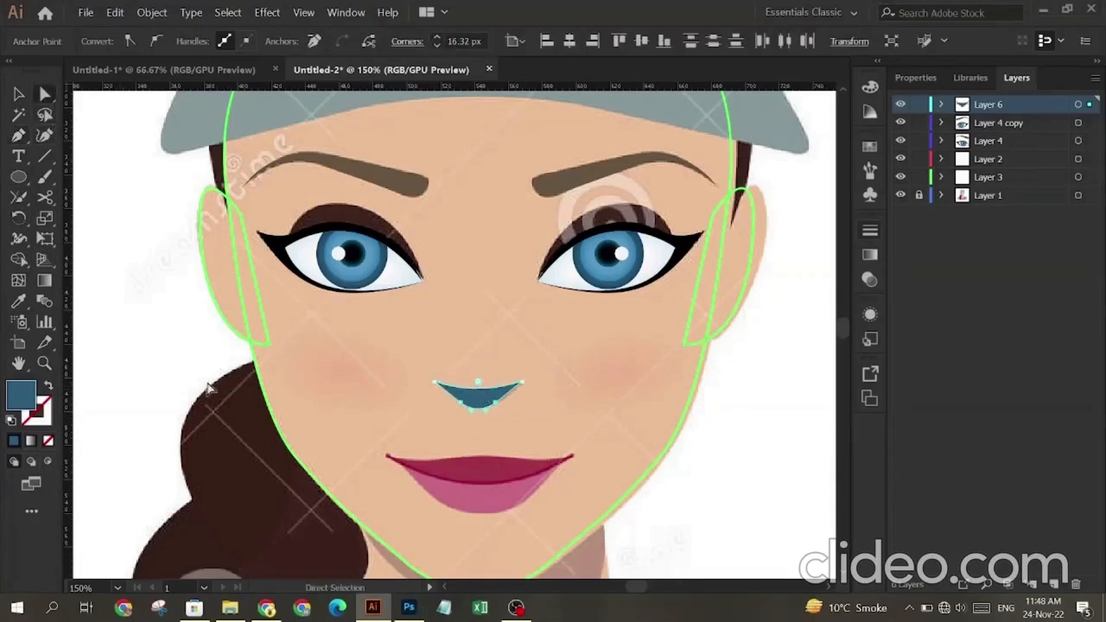
Step: Fill the nose shape with the muted brown-pink sampled from the reference nose, then deselect it
left_click(50, 389)
left_click(18, 300)
left_click(483, 393)
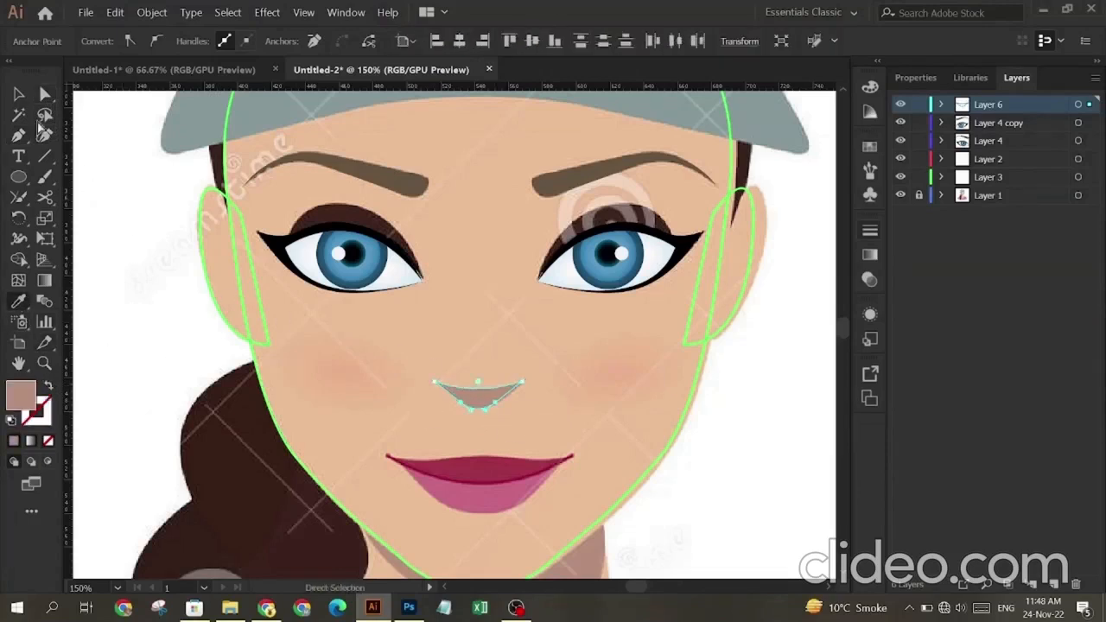
left_click(18, 93)
left_click(225, 401)
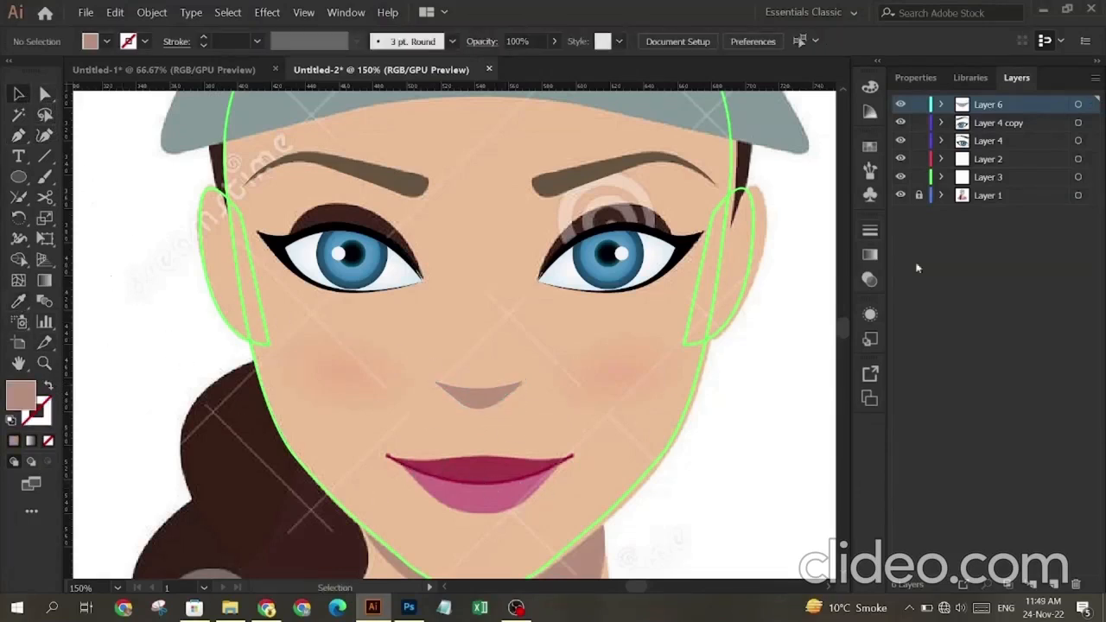
Step: Add a new layer above the others and trace the upper lip's top edge from its centre to one mouth corner, stroked without fill
left_click(1054, 583)
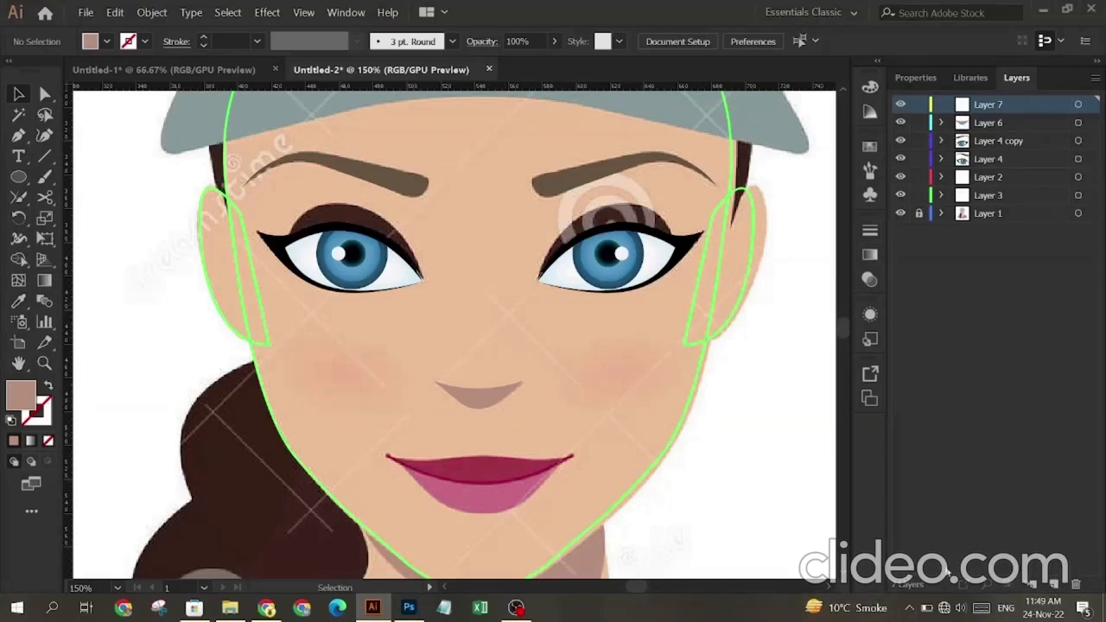
left_click(18, 138)
key("ctrl+plus")
key("ctrl+plus")
scroll(532, 516, "down", 3)
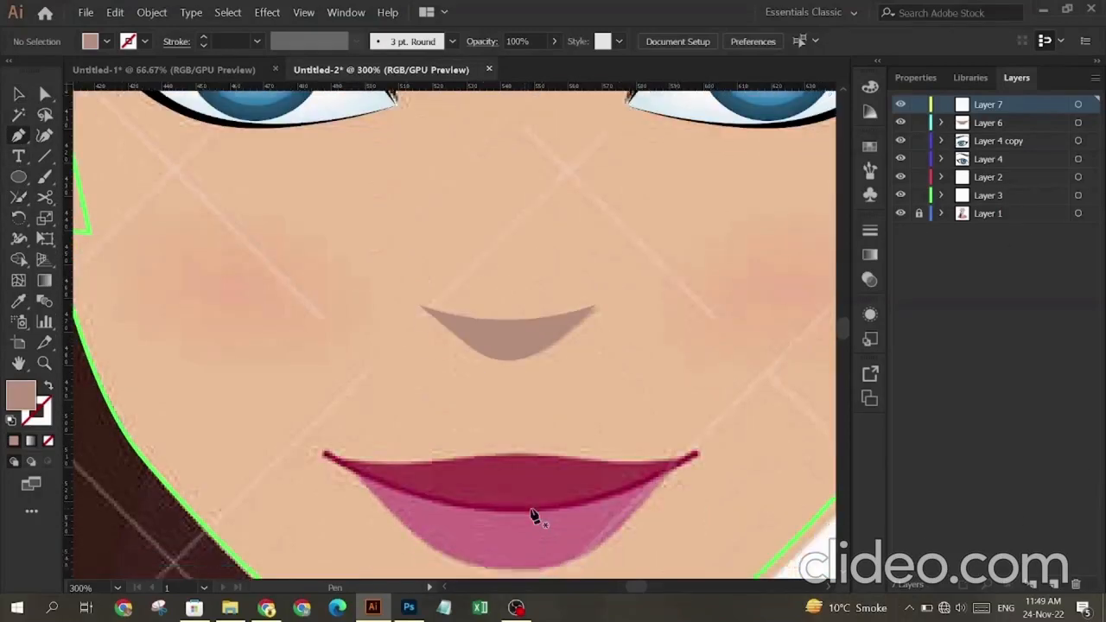
scroll(532, 515, "down", 1)
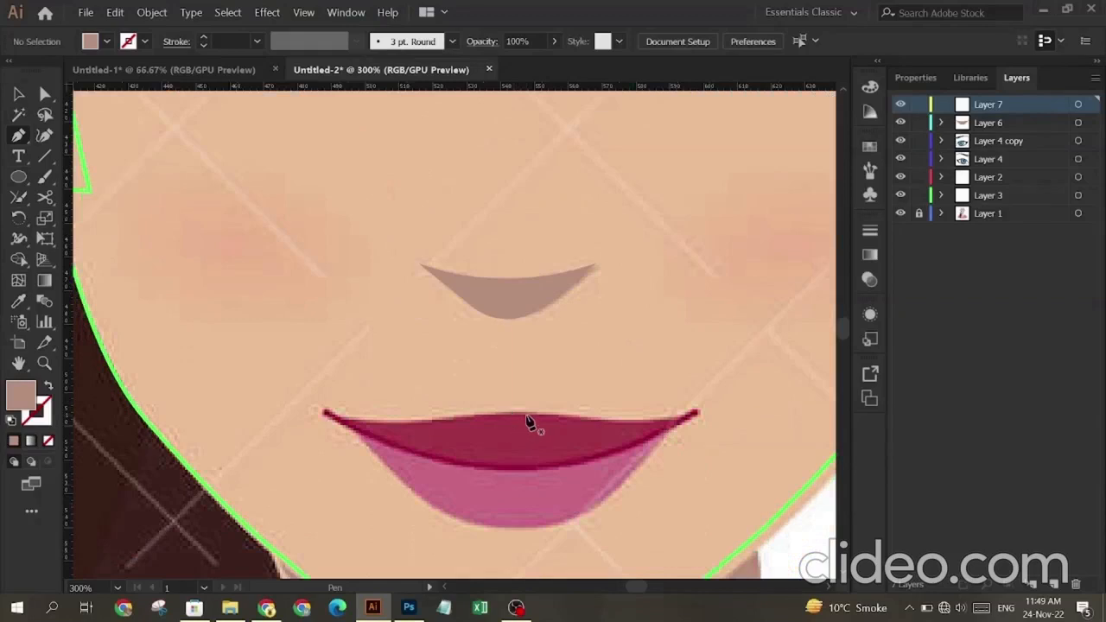
left_click_drag(507, 420, 335, 441)
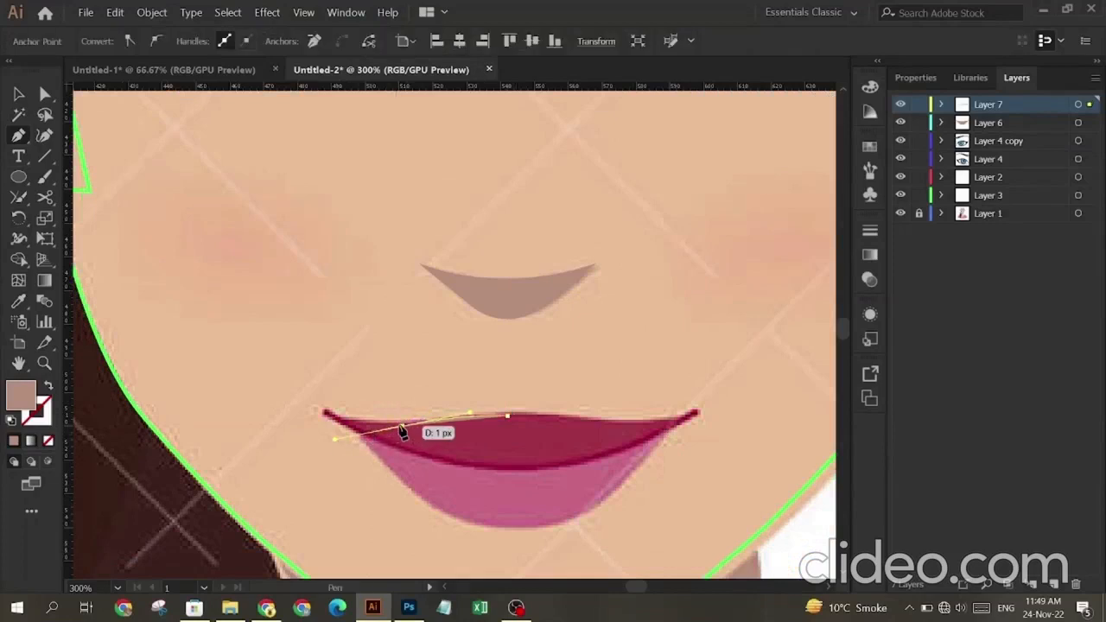
left_click_drag(402, 427, 98, 408)
left_click(46, 386)
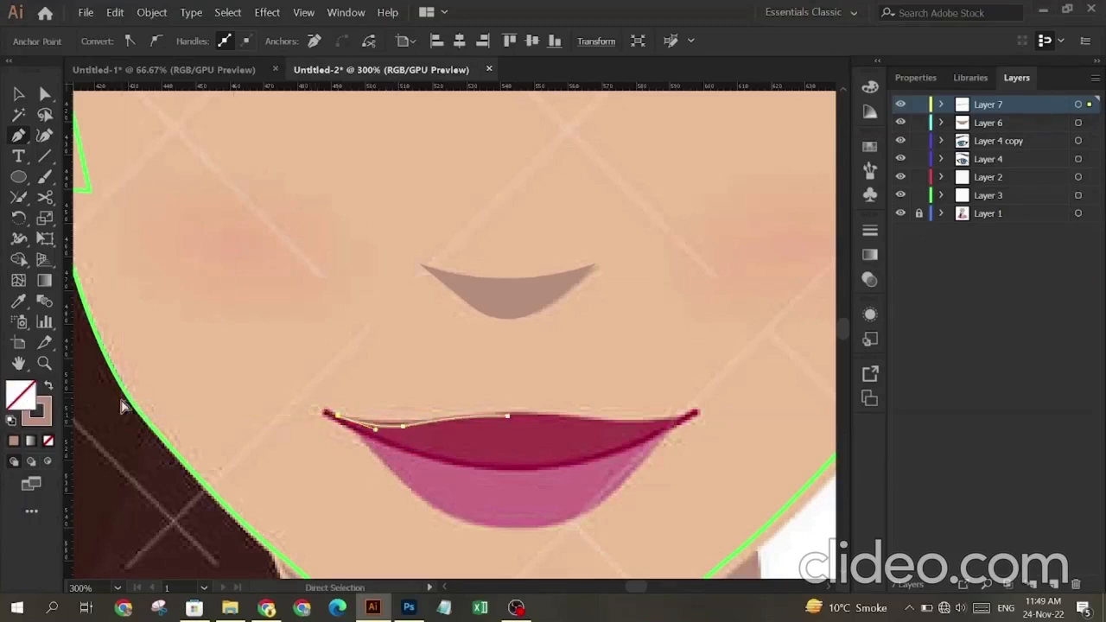
Step: Continue the lip path around the mouth corner and along the upper lip's lower edge back to the centre
key("ctrl+equal")
key("ctrl+equal")
key("ctrl+equal")
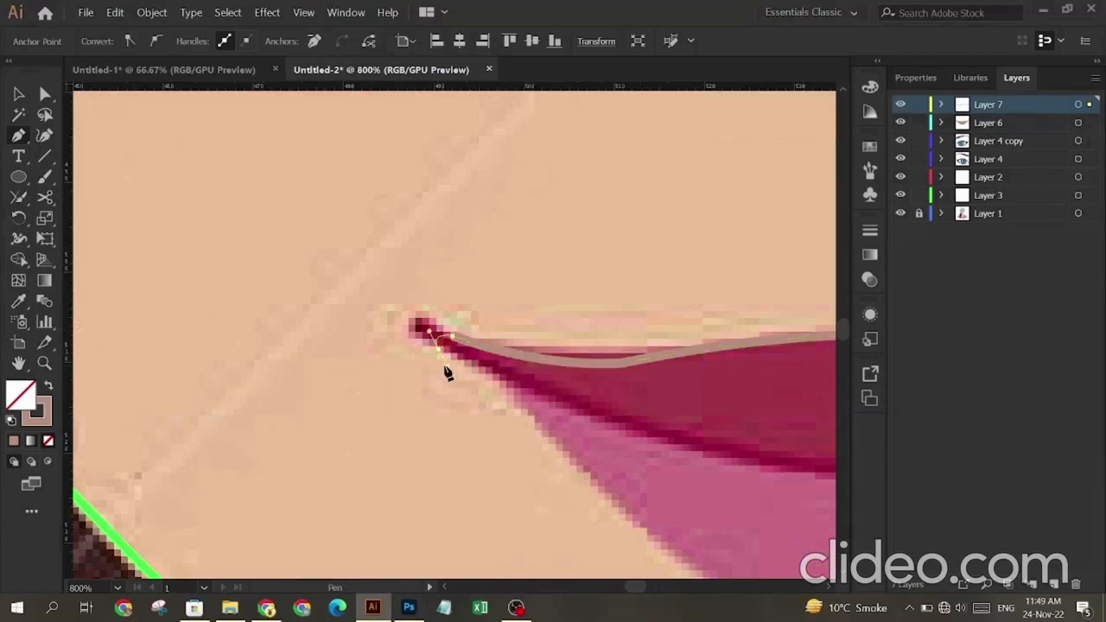
left_click_drag(440, 350, 715, 381)
key("ctrl+minus")
key("ctrl+minus")
key("ctrl+minus")
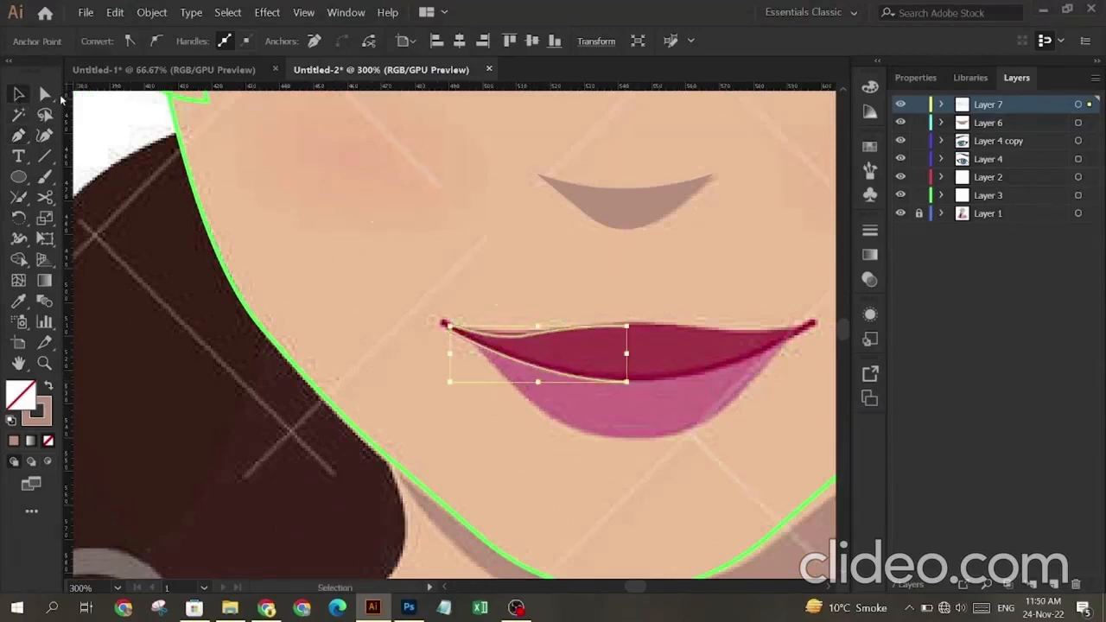
Step: Smooth the bend in the half lip's upper edge with a corner radius of about 48 px
left_click(44, 93)
left_click_drag(460, 341, 495, 168)
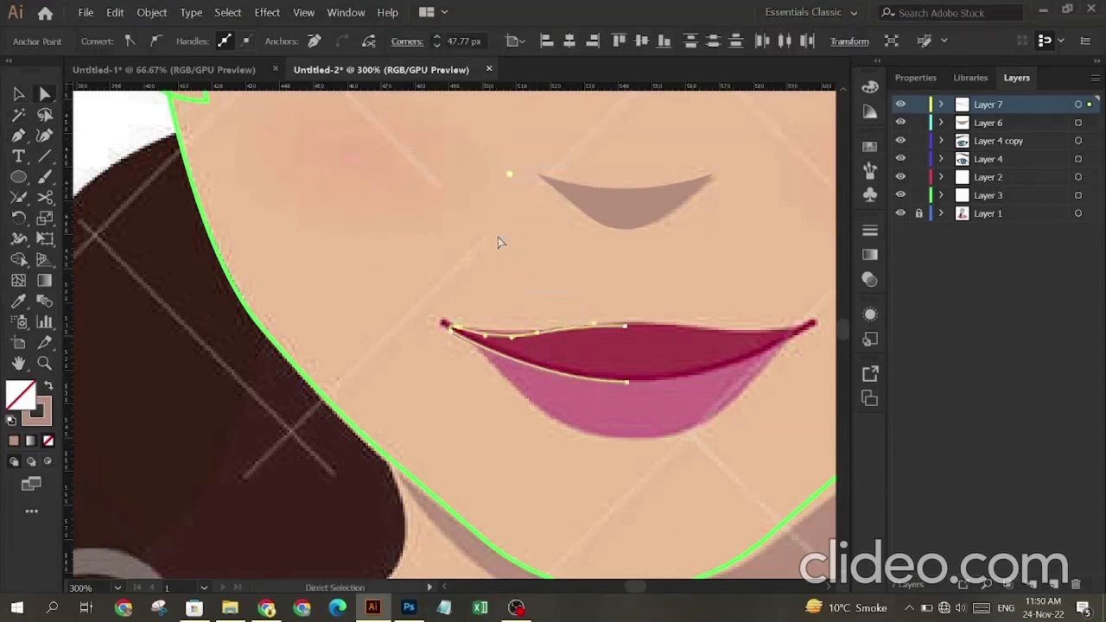
left_click(15, 93)
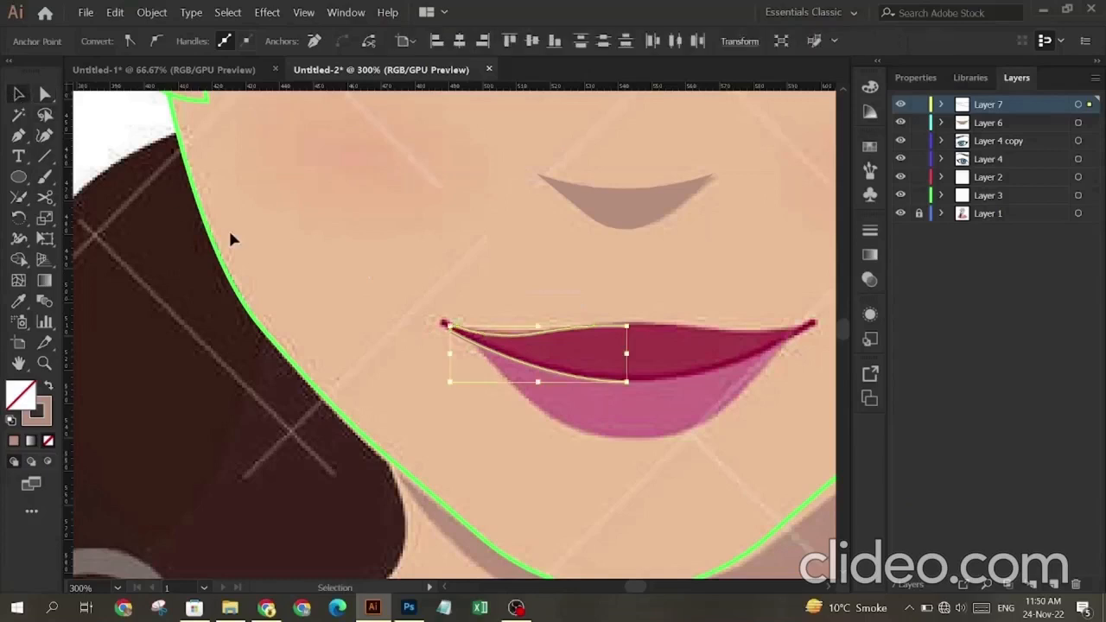
Step: Create a copy of the half-lip outline reflected across the vertical axis
left_click(437, 284)
right_click(404, 259)
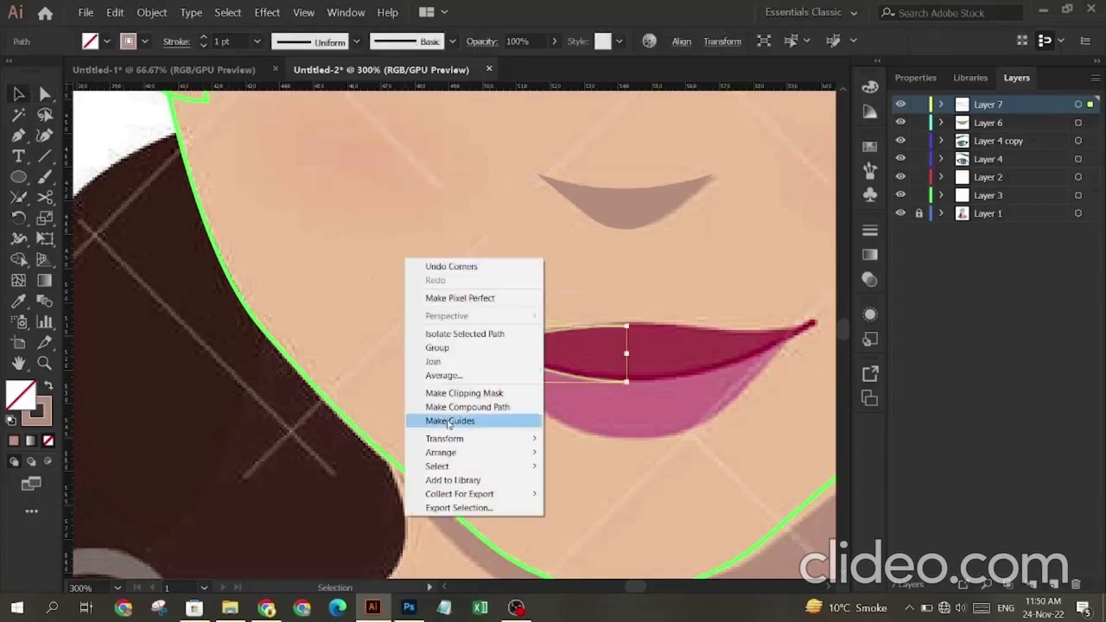
mouse_move(484, 438)
left_click(579, 484)
left_click(715, 354)
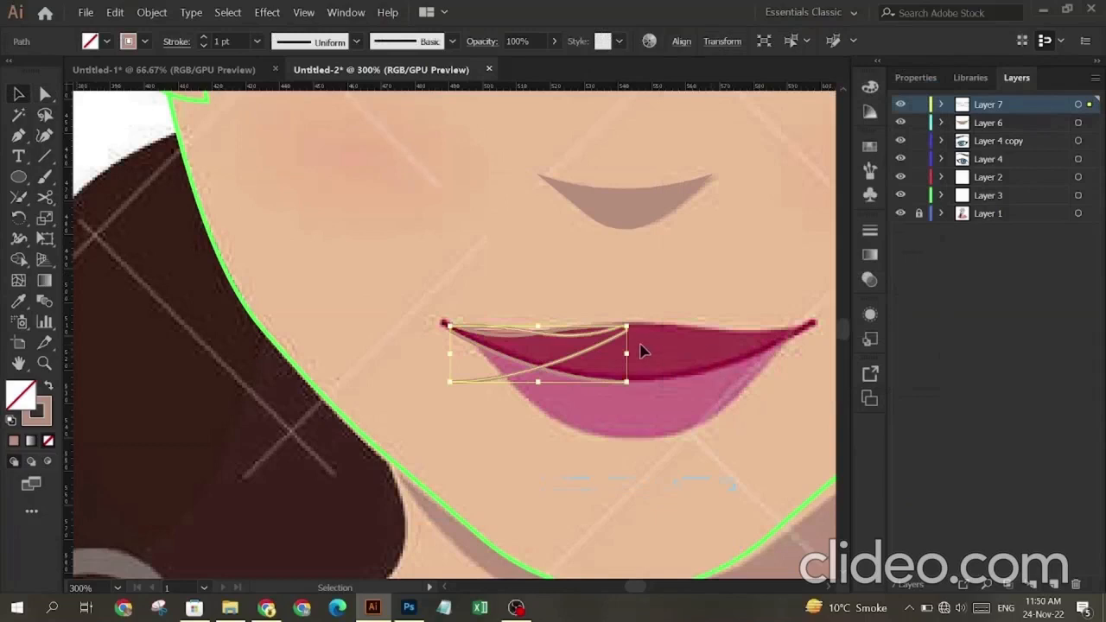
Step: Move the mirrored half-lip horizontally until it meets the original at the lip centre and fits the reference's other mouth corner
key("Right")
key("Right")
key("Right")
key("Right")
key("Right")
key("Right")
key("Right")
key("Right")
key("Right")
key("Right")
key("Right")
key("Right")
key("Right")
key("Right")
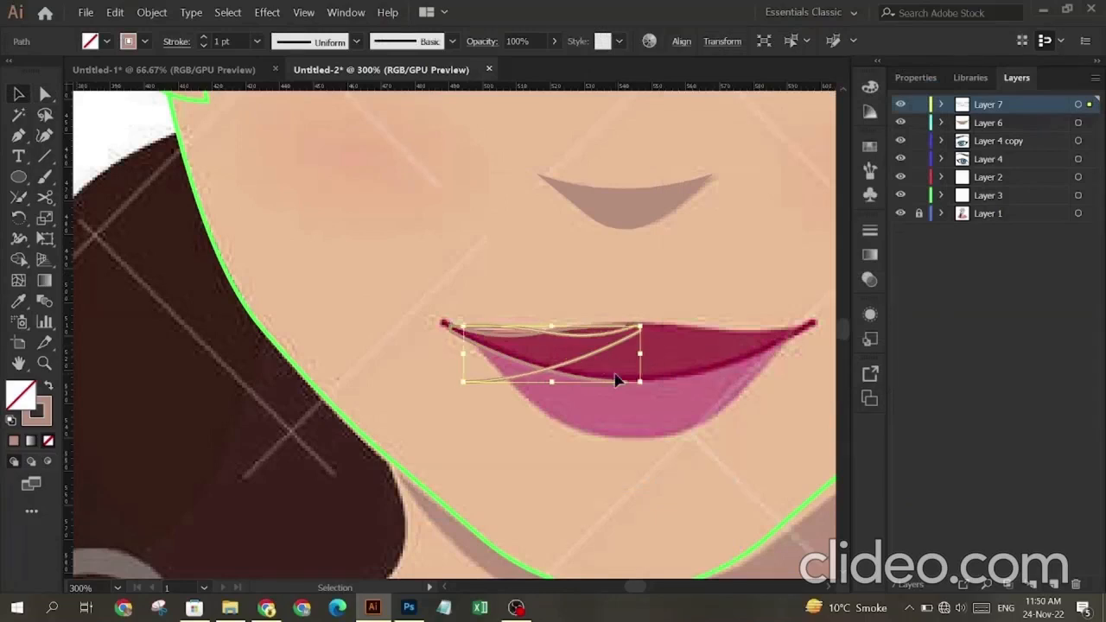
key("Right")
key("Right")
key("Right")
key("Right")
key("Right")
key("Right")
key("Right")
key("Right")
key("Right")
key("Right")
key("Right")
key("Right")
key("Right")
key("Right")
key("Right")
key("Right")
key("Right")
key("Right")
key("Right")
key("Right")
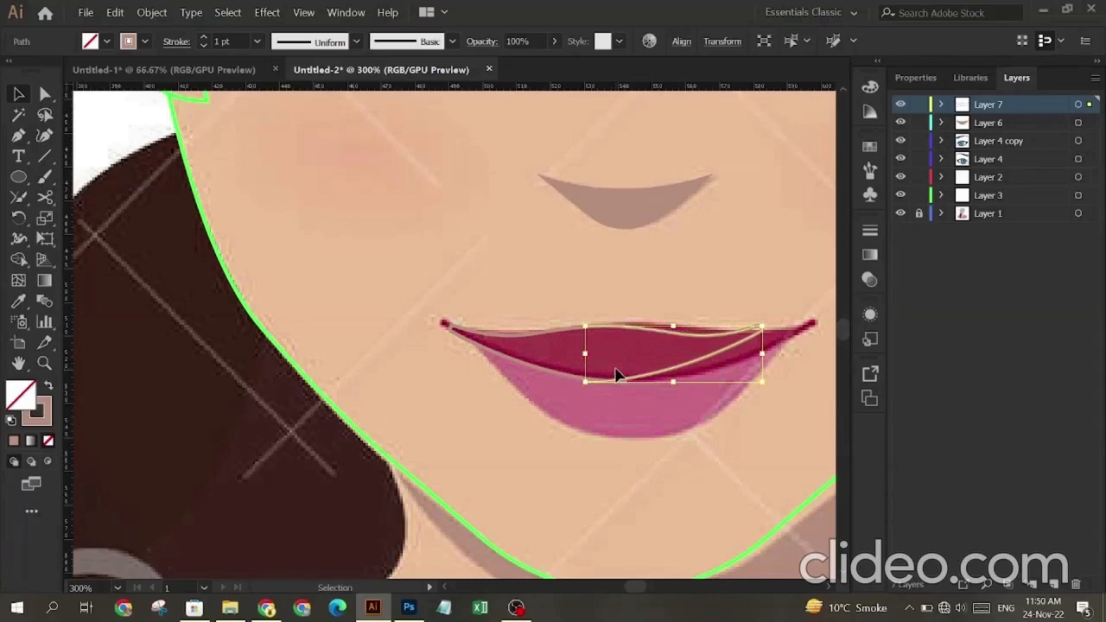
key("Right")
key("Right")
key("Right")
key("Right")
key("Right")
key("Right")
key("Right")
key("Right")
key("Right")
key("Right")
key("Right")
key("Right")
key("Right")
key("Right")
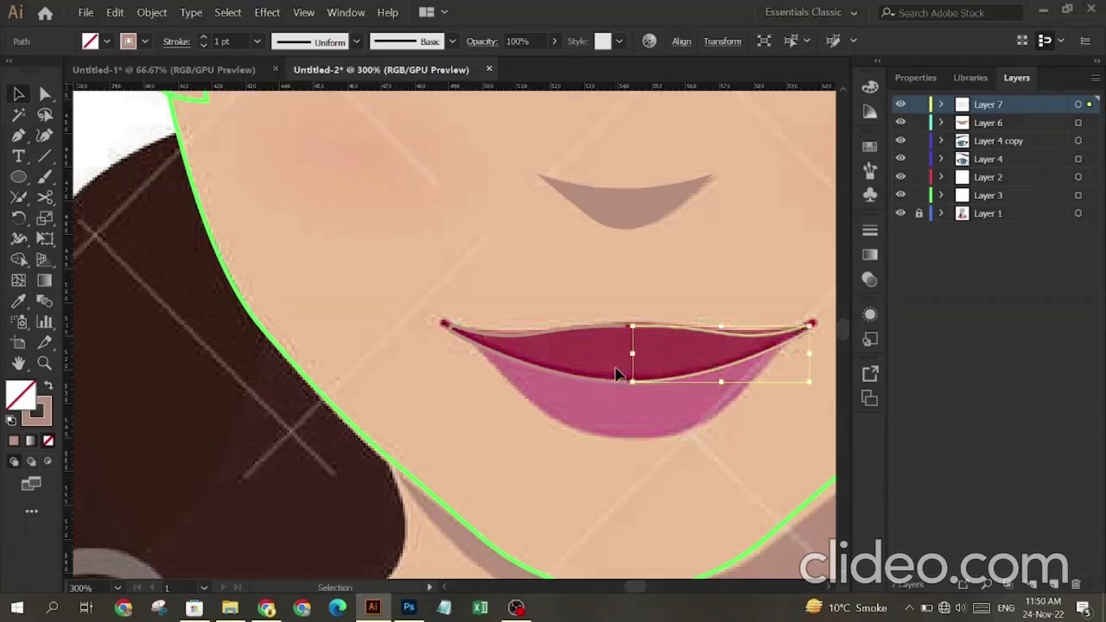
key("Left")
key("Left")
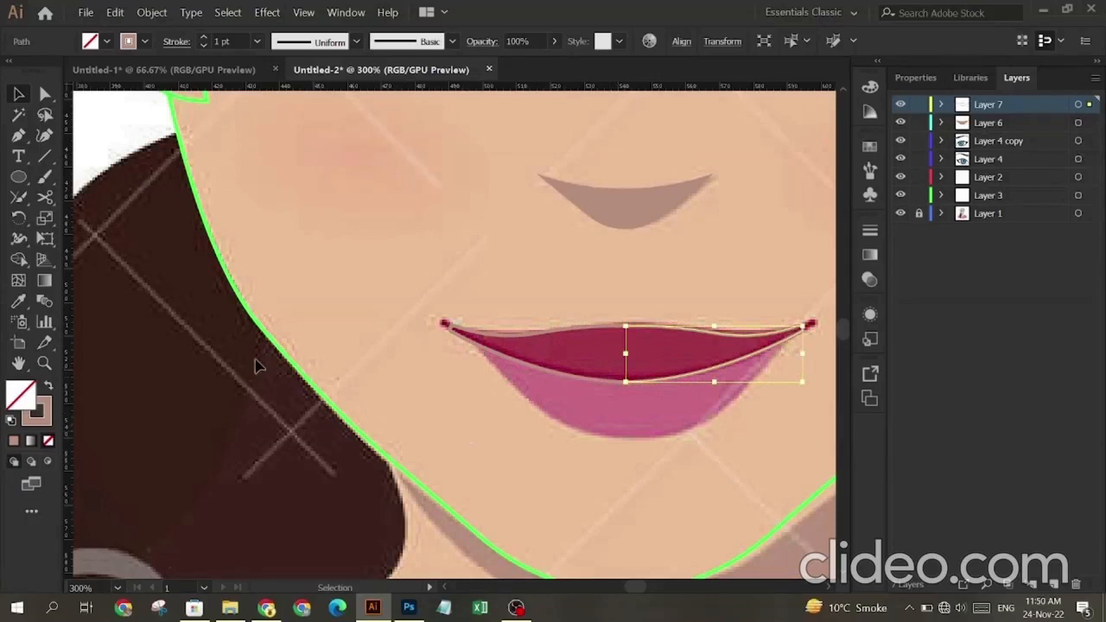
key("Right")
key("Right")
Step: Join the two halves of the upper lip outline at the centre of its top edge
left_click(46, 93)
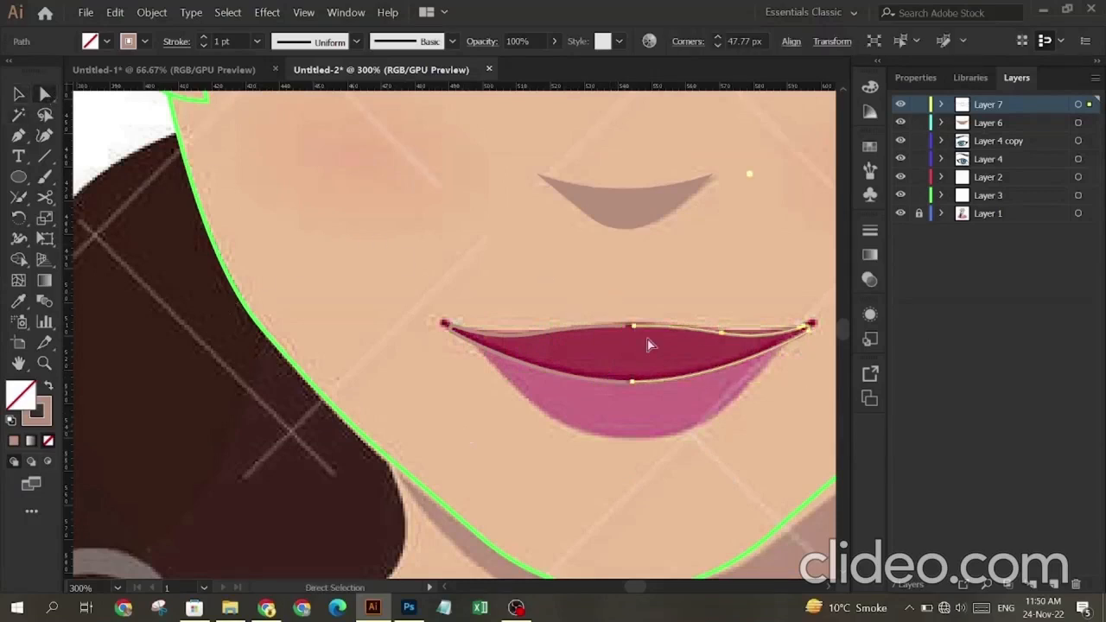
mouse_move(630, 338)
left_mouse_down()
mouse_move(643, 343)
mouse_move(661, 329)
left_mouse_up()
left_click(19, 198)
left_click(46, 94)
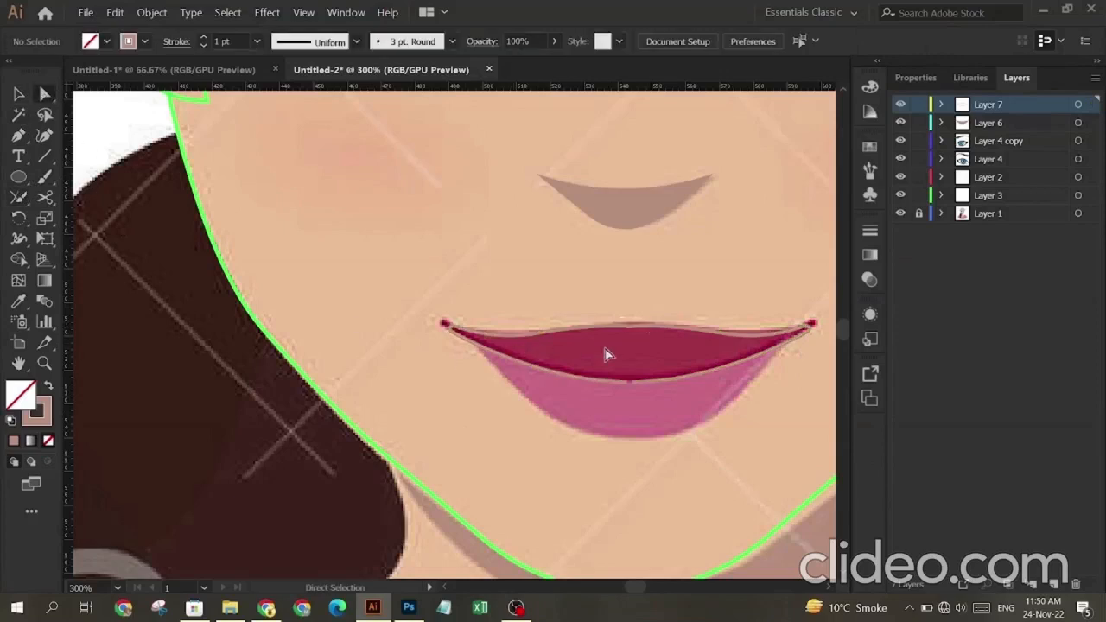
Step: Join the two halves of the upper lip outline at the centre of its lower edge
left_click(652, 407)
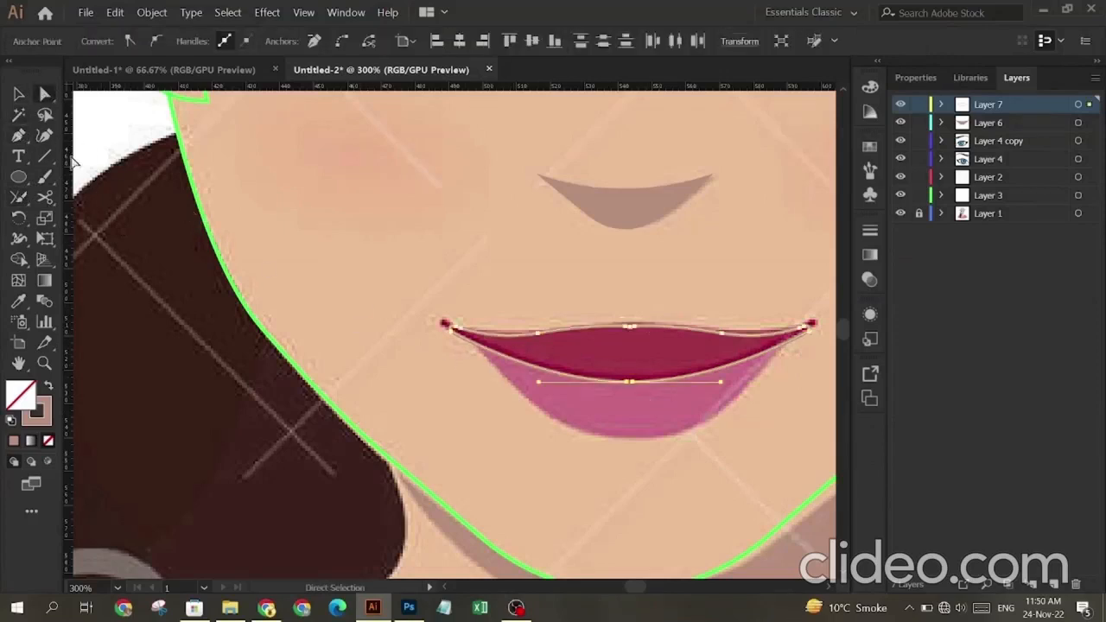
left_click(19, 197)
left_click_drag(621, 381, 650, 381)
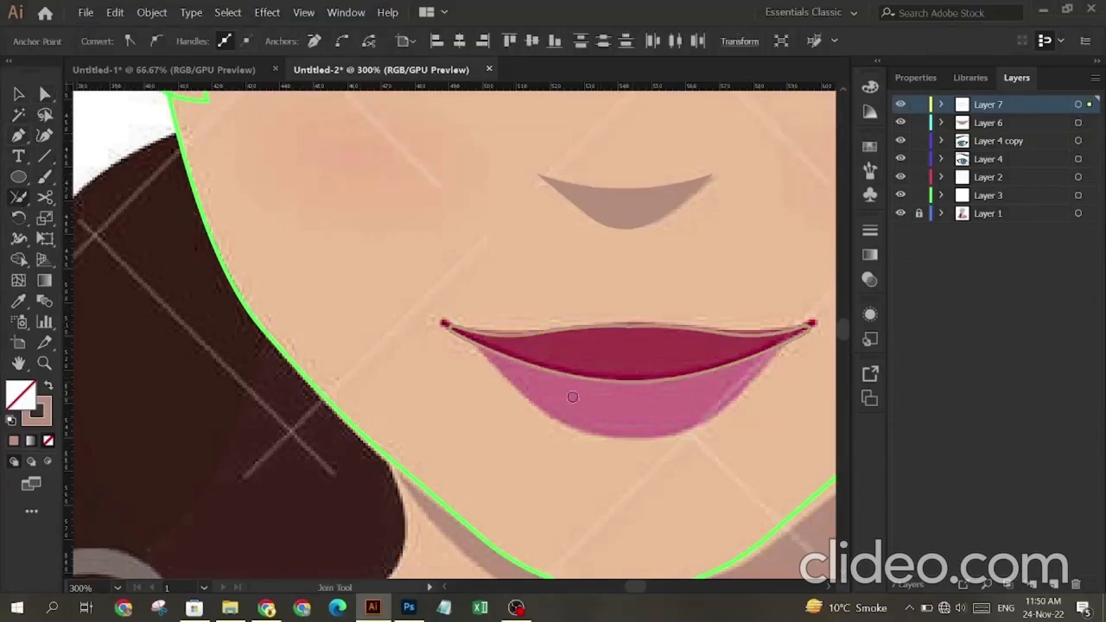
Step: Select the whole joined upper lip outline for recolouring
left_click(45, 95)
left_click(609, 384)
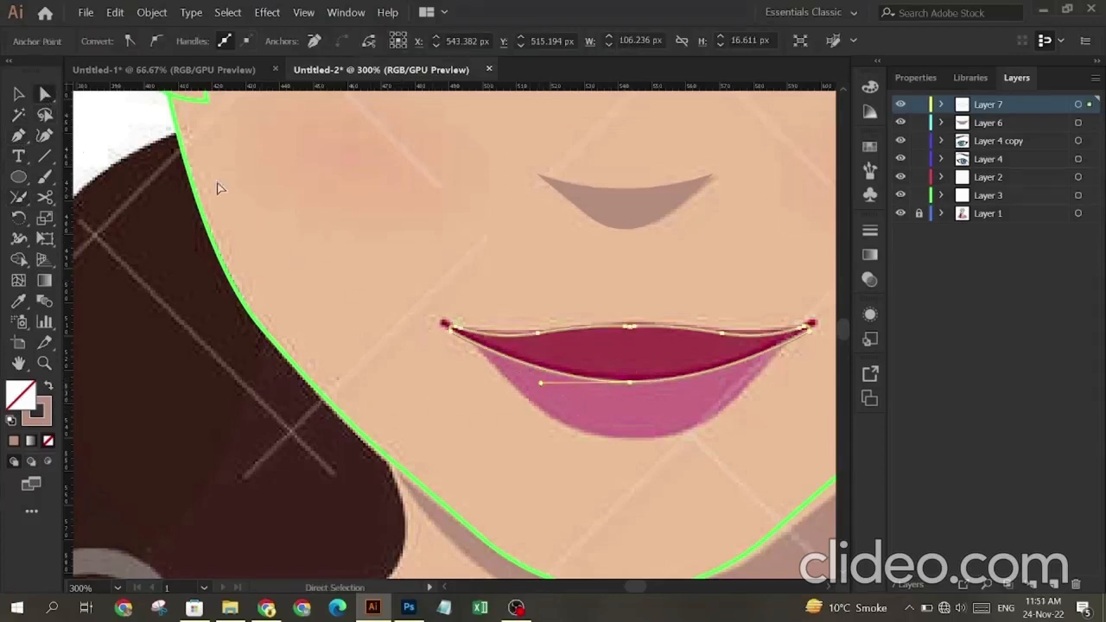
left_click(18, 93)
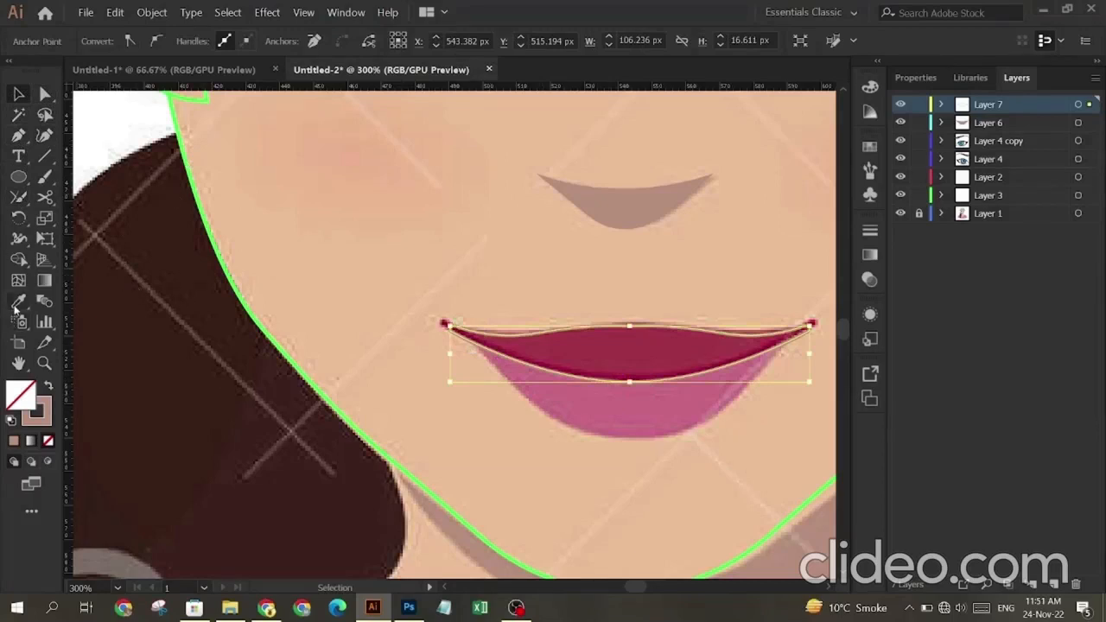
Step: Fill the upper lip shape with the dark red sampled from the reference lips using the Eyedropper, and deselect it
left_click(18, 301)
left_click(635, 354)
left_click(18, 93)
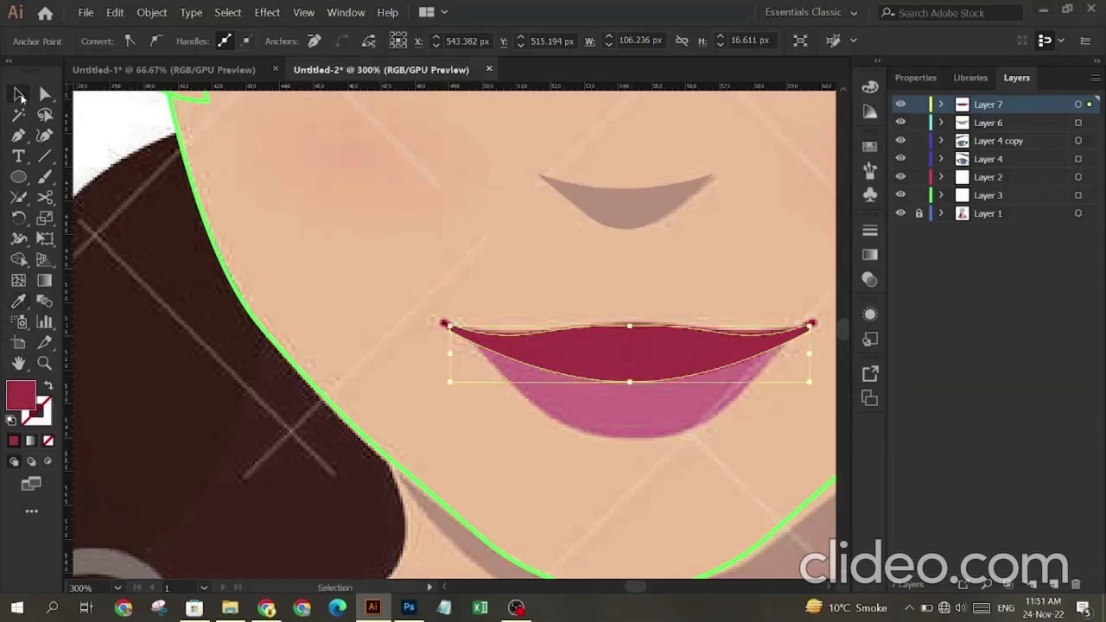
left_click(298, 198)
Step: Trace the left half of the lower lip's edge with the Pen tool as a curve ending at the bottom centre, and swap its fill and stroke
key("p")
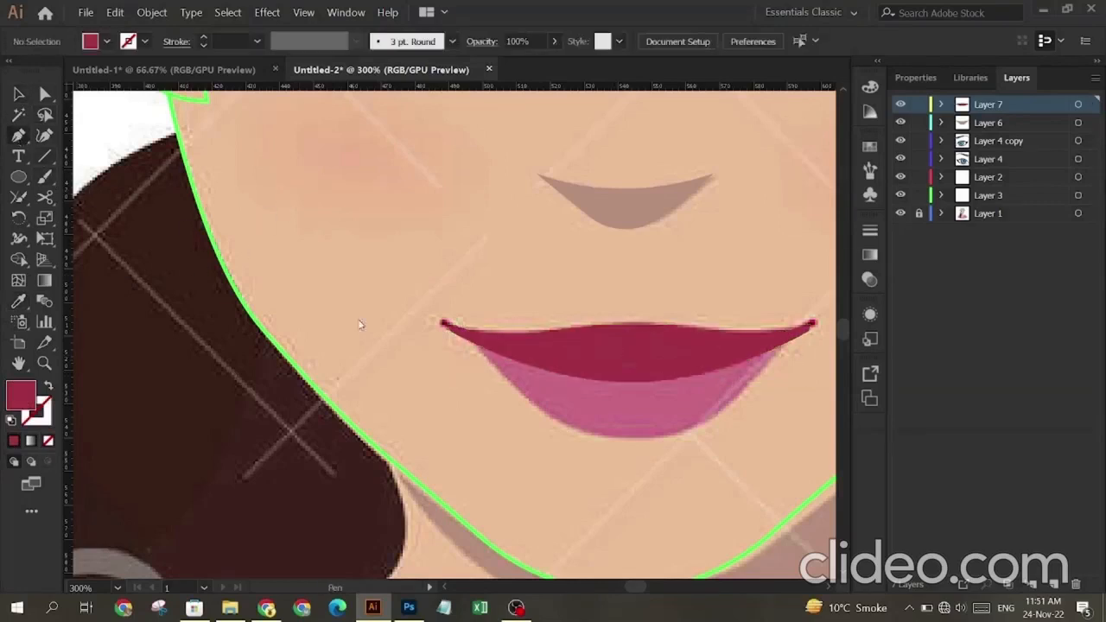
left_click(476, 339)
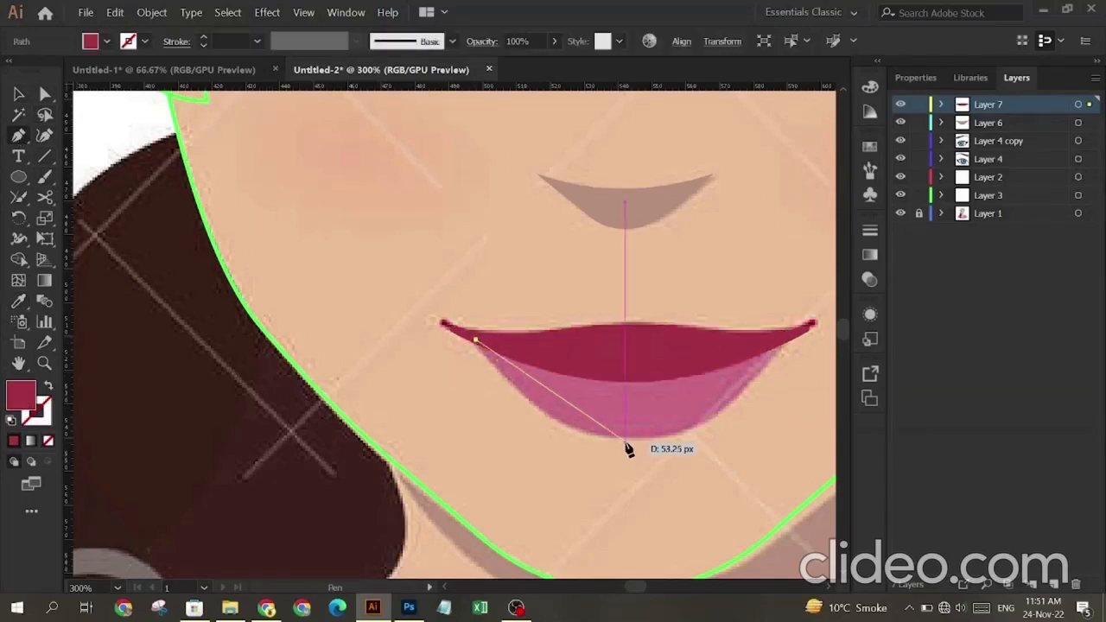
left_click_drag(624, 441, 717, 444)
left_click(625, 442)
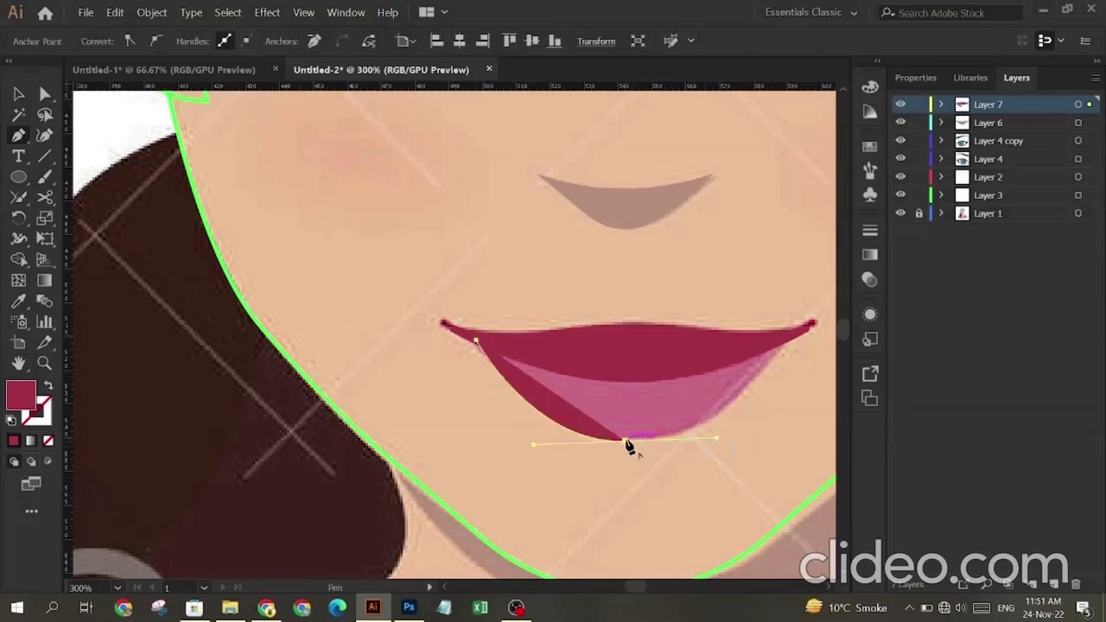
left_click_drag(780, 339, 836, 234)
key("ctrl+z")
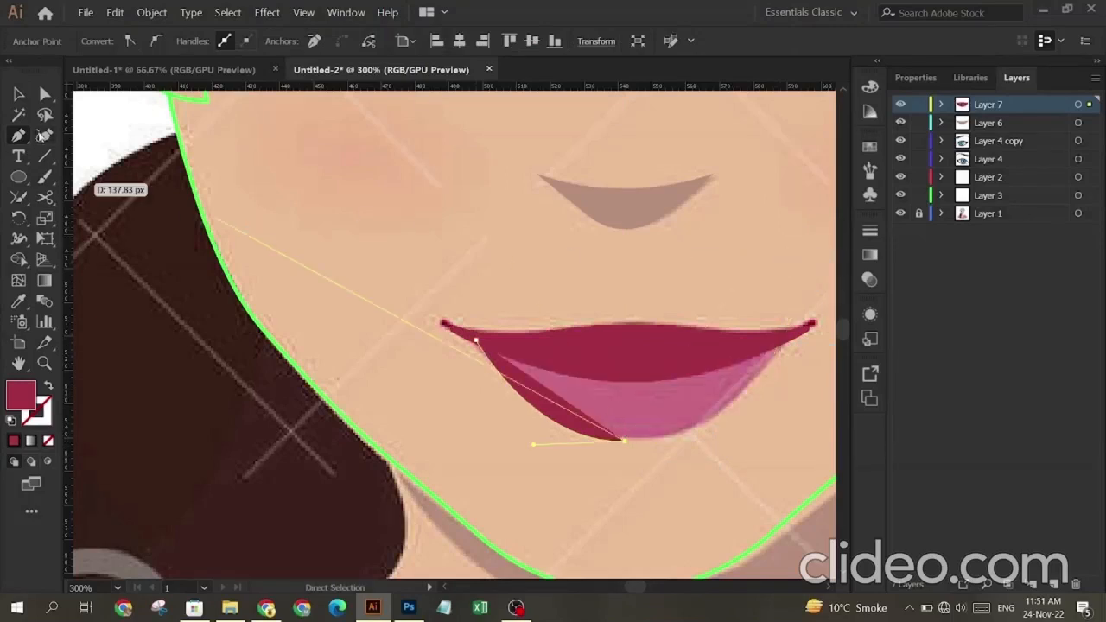
left_click(19, 91)
left_click(49, 388)
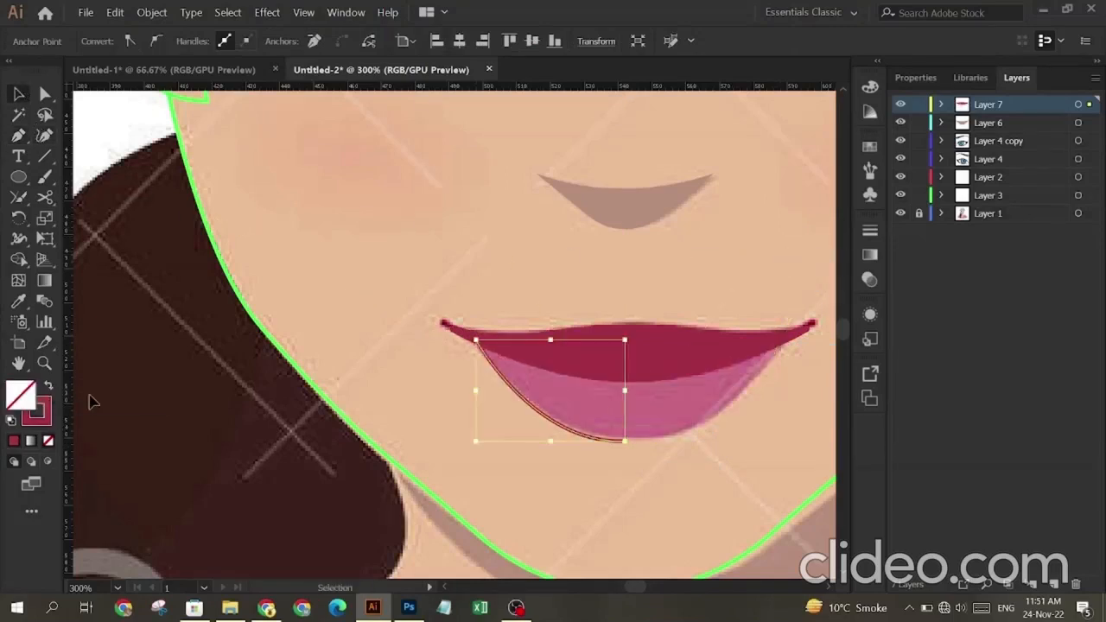
Step: Reflect a copy of the lower-lip curve across the vertical axis
left_click(538, 398)
right_click(371, 349)
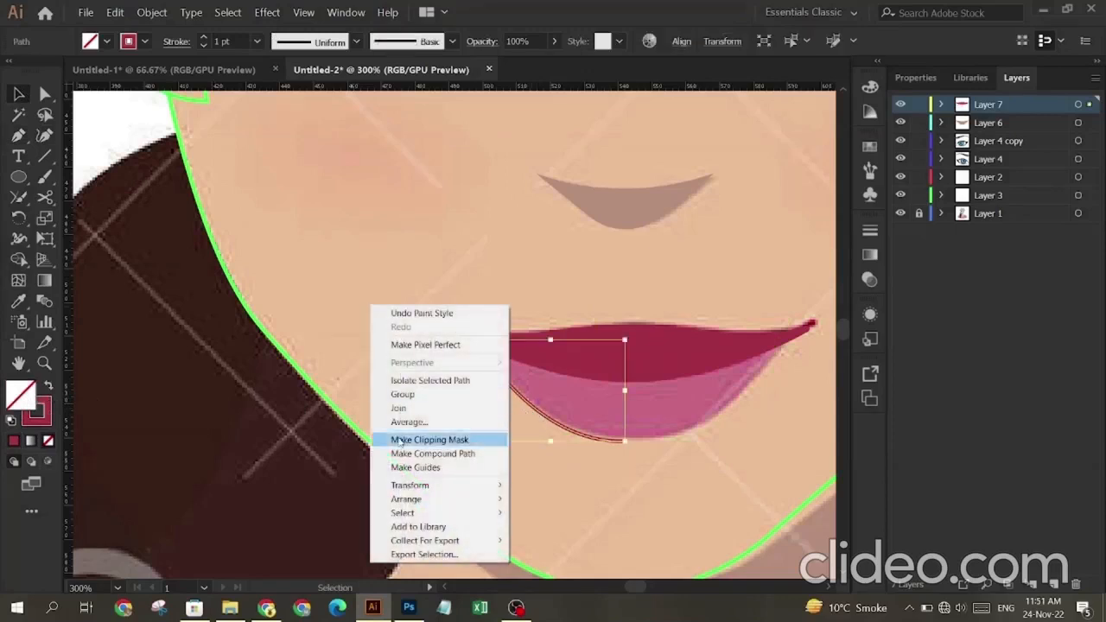
mouse_move(467, 482)
left_click(585, 529)
left_click(715, 351)
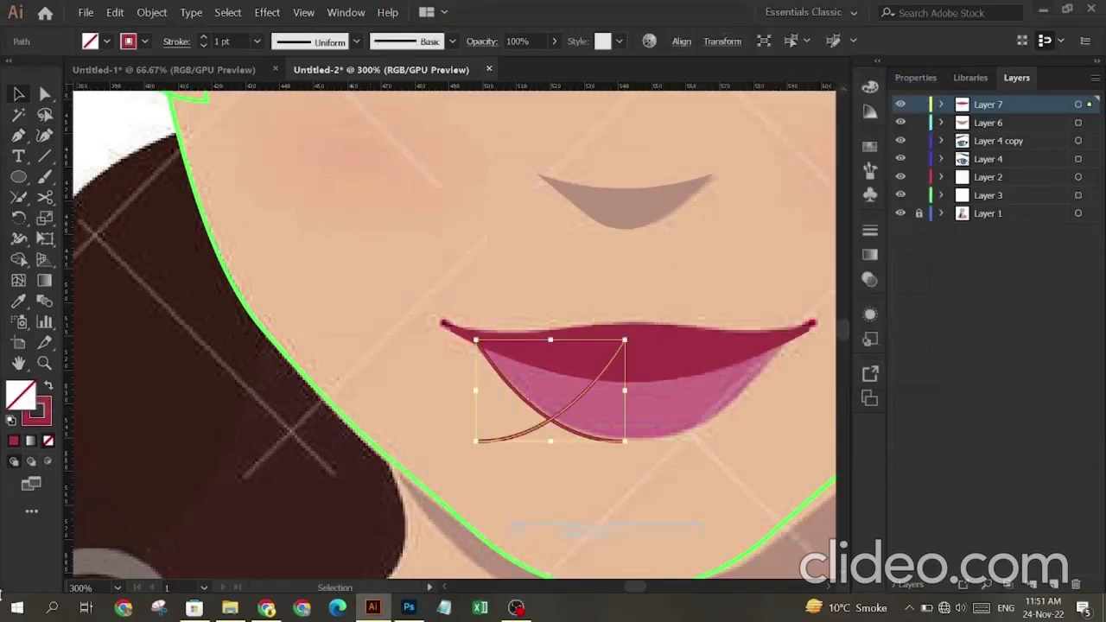
Step: Move the mirrored curve horizontally to the right until its lower end meets the original curve at the lip's centre
key("Right")
key("Right")
key("Right")
key("Right")
key("Right")
key("Right")
key("Right")
key("Right")
key("Right")
key("Right")
key("Right")
key("Right")
key("Right")
key("Right")
key("Right")
key("Right")
key("Right")
key("Right")
key("Right")
key("Right")
key("Right")
key("Right")
key("Right")
key("Right")
key("Right")
key("Right")
key("Right")
key("Right")
key("Right")
key("Right")
key("Right")
key("Right")
key("Right")
key("Right")
key("Right")
key("Right")
key("Right")
key("Right")
key("Right")
key("Right")
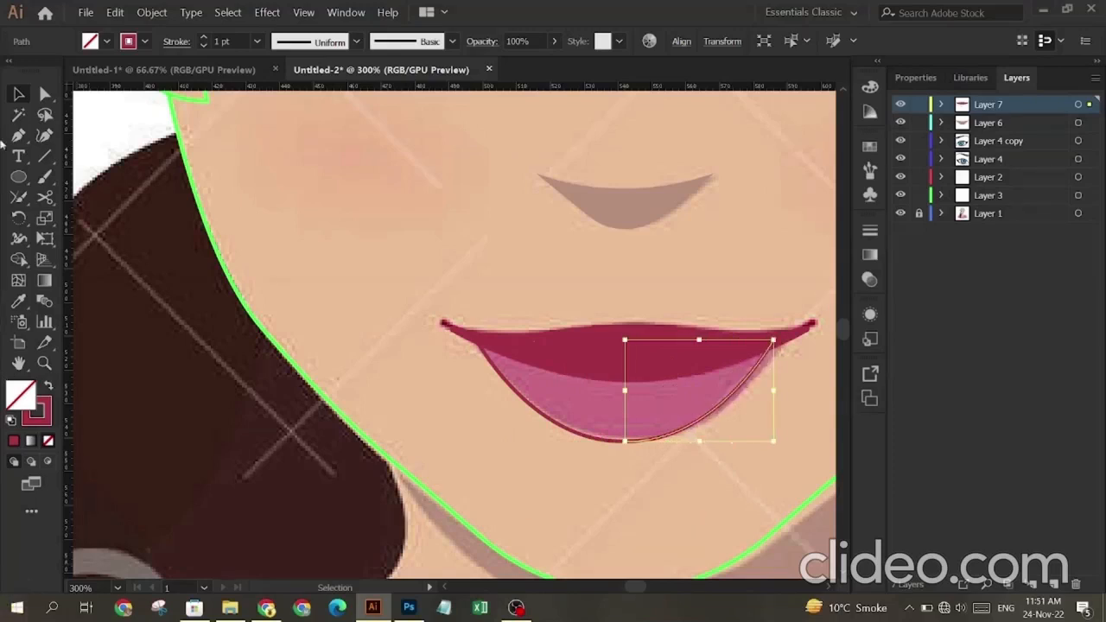
Step: Join the two lower-lip curves at their shared bottom centre point and select the resulting path
left_click(47, 94)
left_click(624, 442)
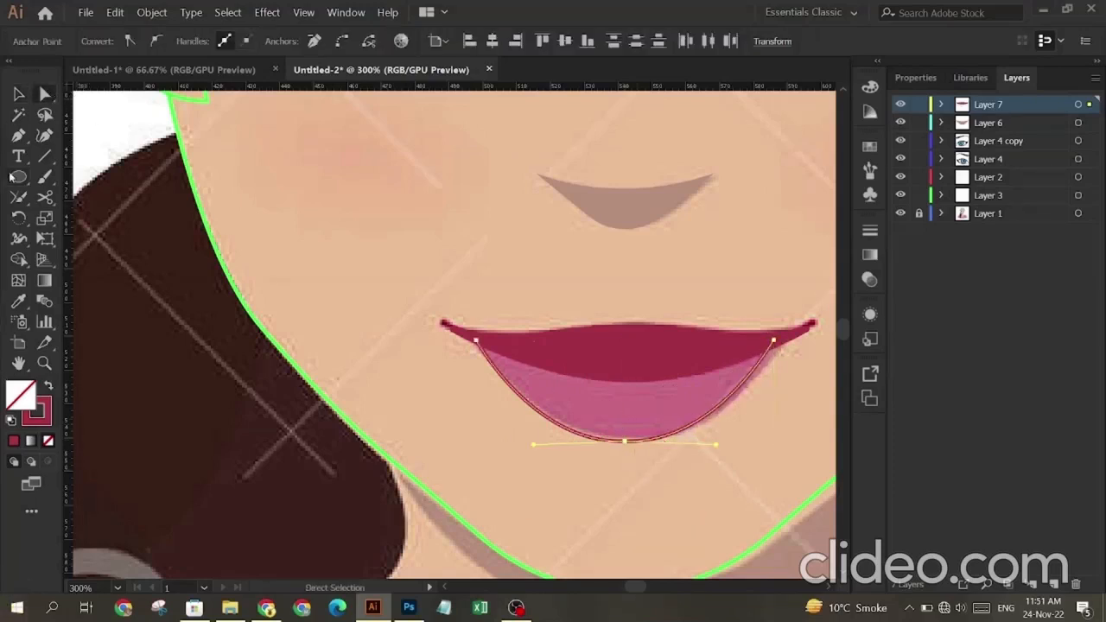
left_click(15, 199)
left_click_drag(614, 444, 658, 445)
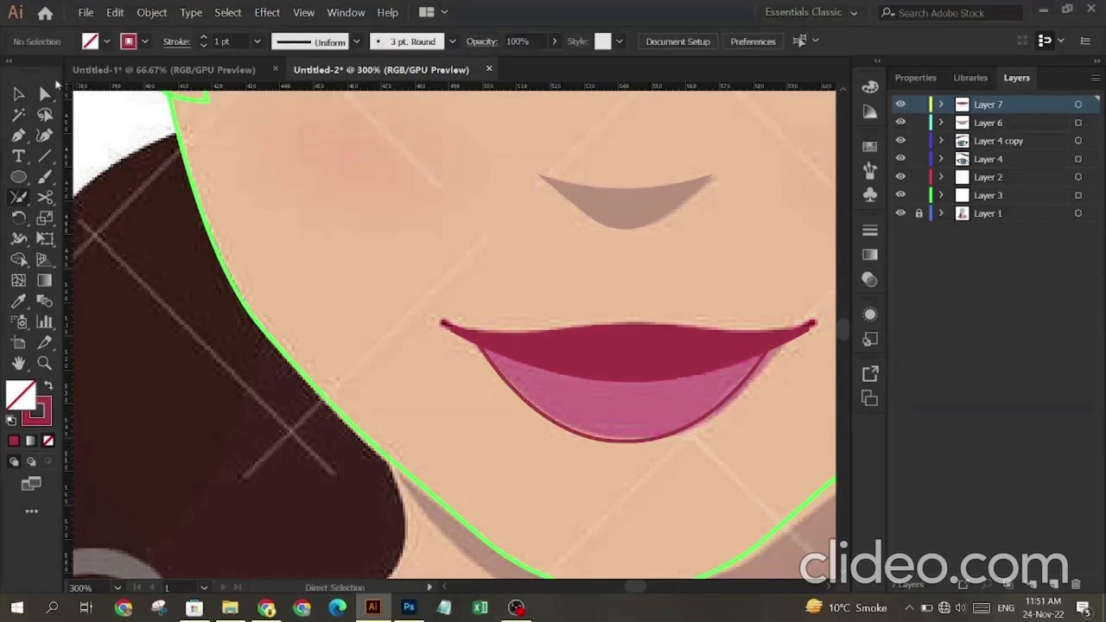
left_click(28, 101)
left_click(674, 436)
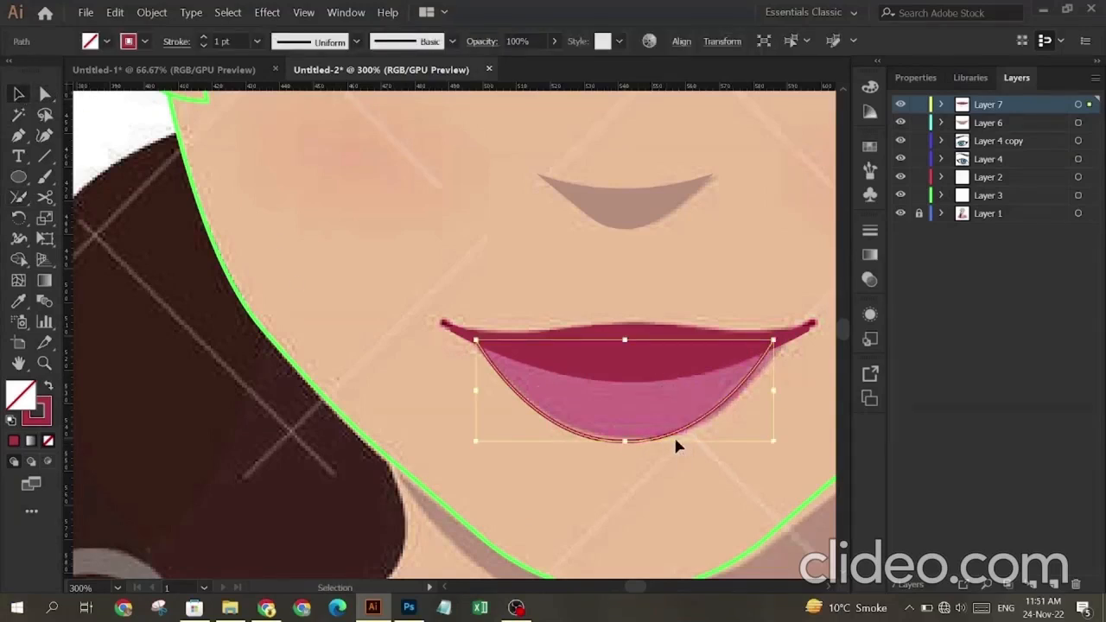
Step: Close the lower-lip path with the Pen tool, adding points across the upper lip between its two open ends
key("p")
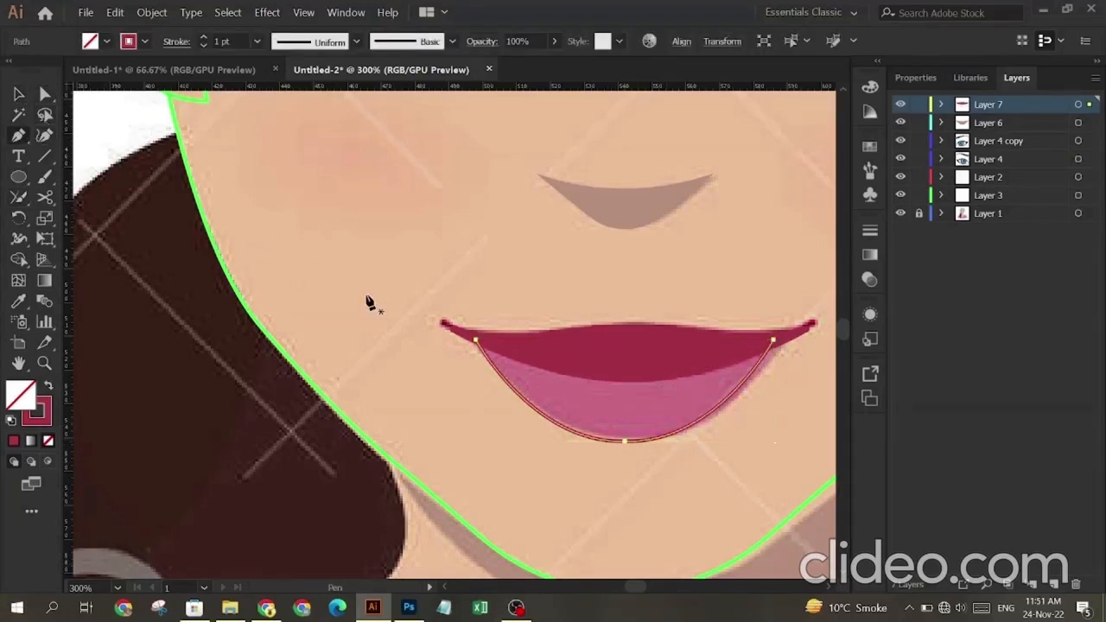
left_click(476, 340)
left_click(600, 342)
left_click(644, 361)
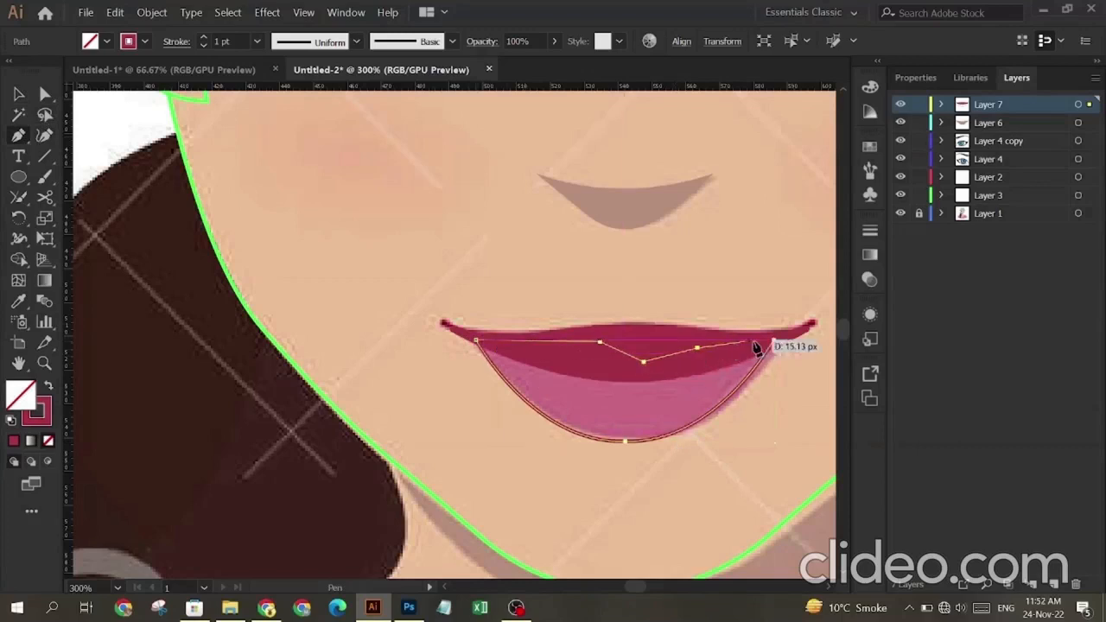
left_click(697, 348)
left_click(773, 342)
Step: Fill the lower lip shape with the pink sampled from the reference's lower lip
left_click(18, 301)
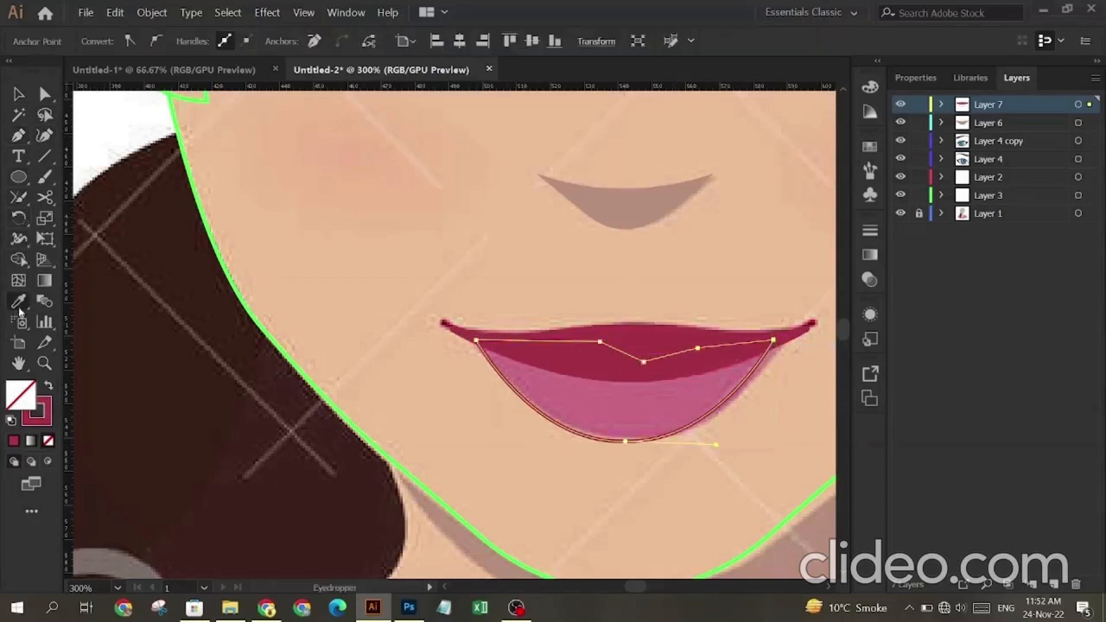
left_click(582, 388)
left_click(26, 97)
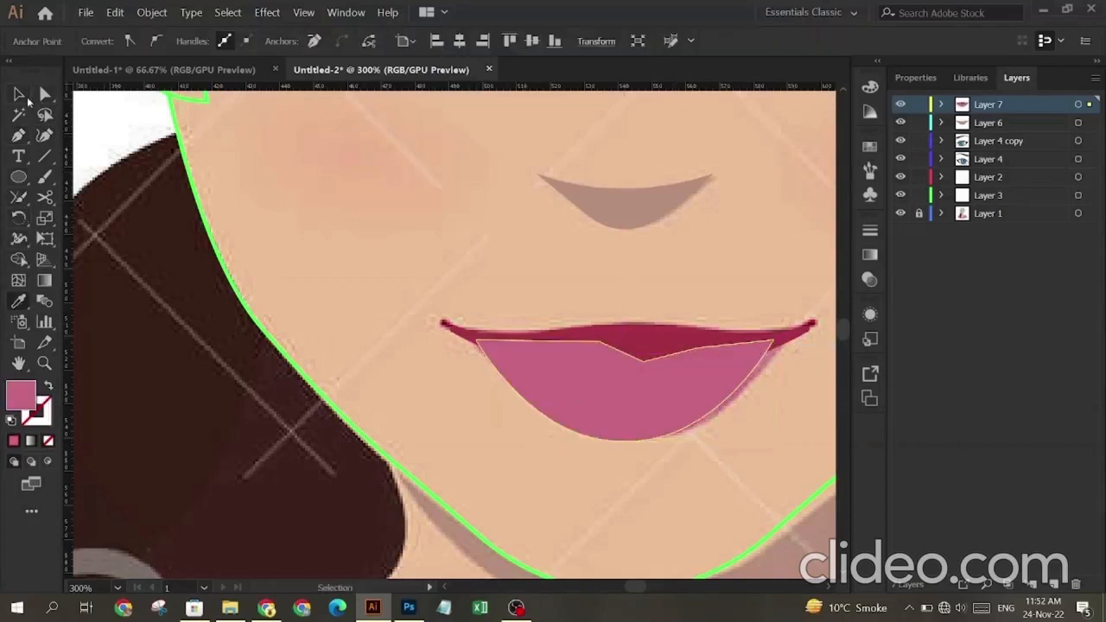
Step: Move the pink lower-lip path beneath the upper-lip path within Layer 7 and deselect it
left_click(941, 105)
left_click_drag(1008, 122, 1009, 147)
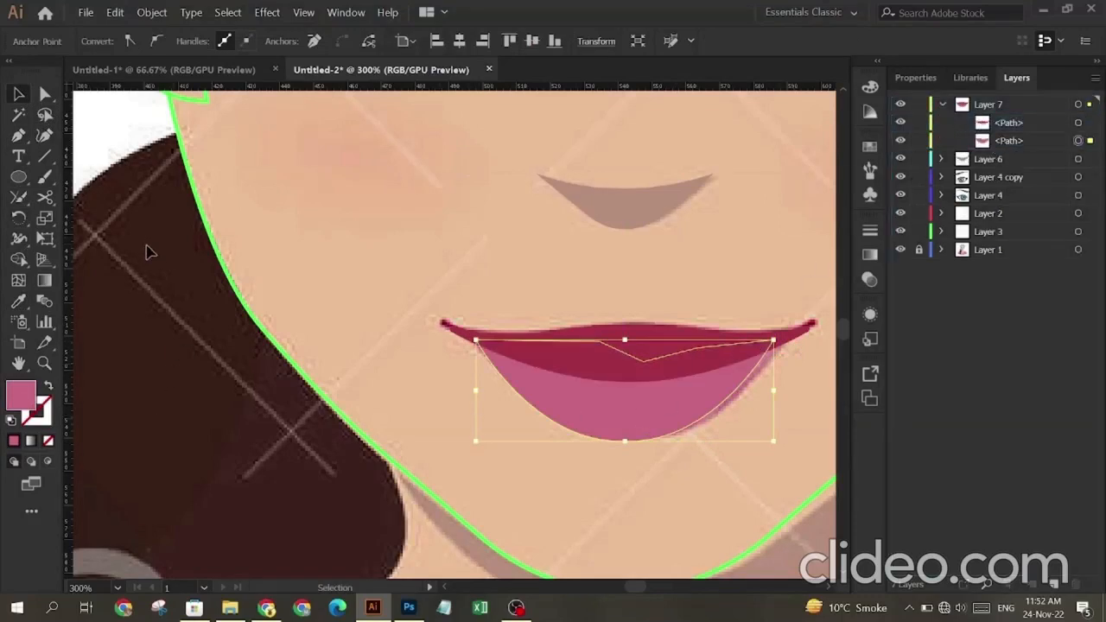
left_click(118, 142)
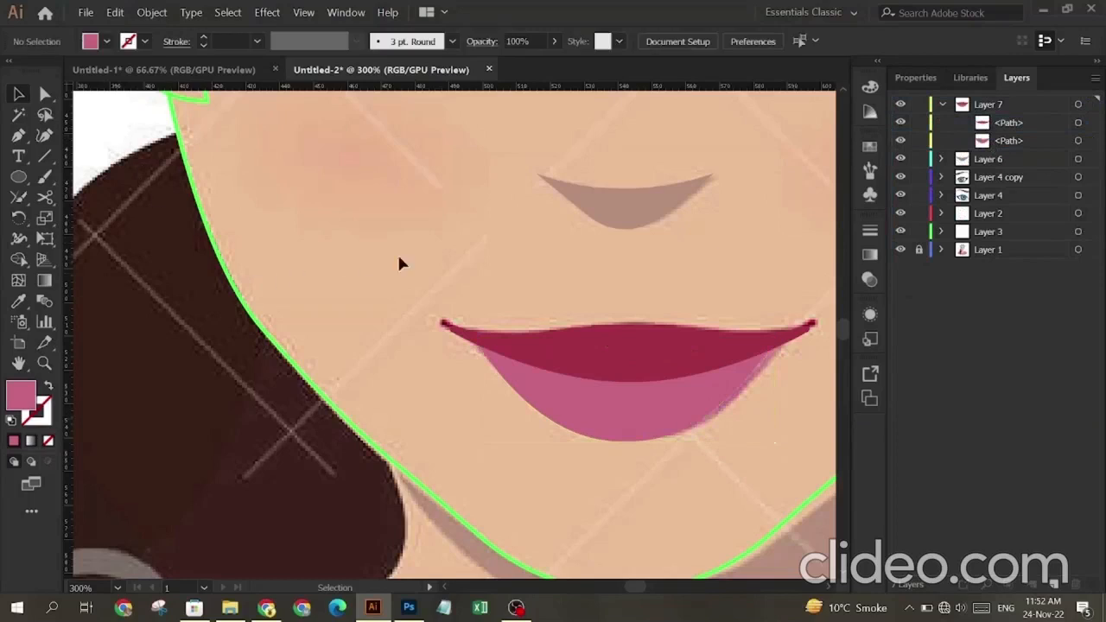
Step: Hide the reference image on Layer 1 to examine the finished lips, and show it again
left_click(901, 250)
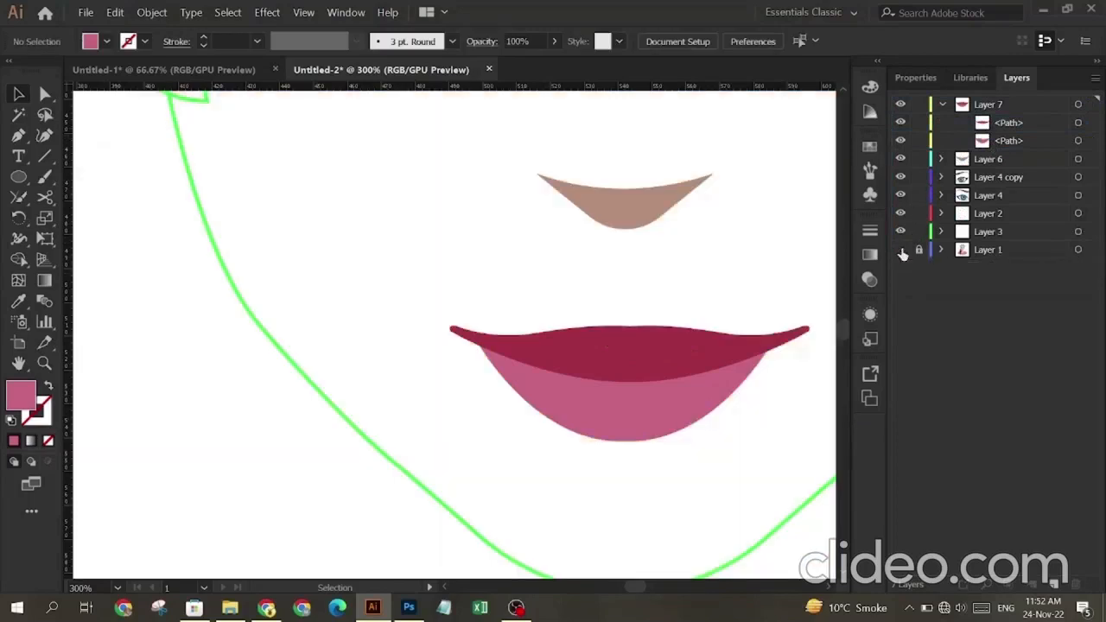
left_click(648, 432)
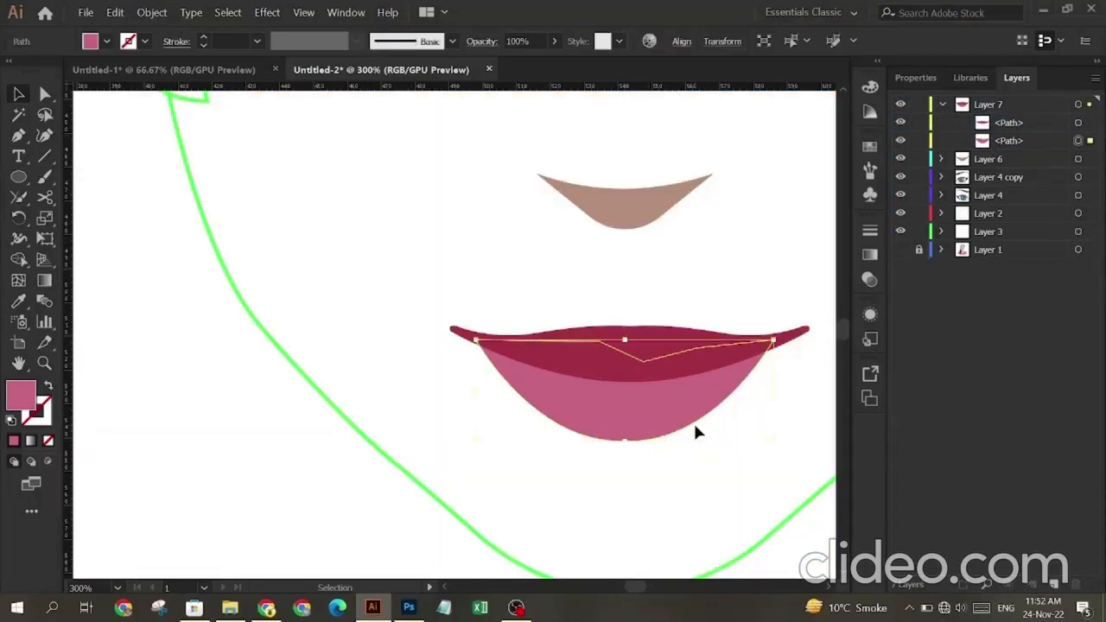
left_click(386, 311)
left_click(900, 250)
Step: Select both ear shapes and fill them with the brownish shadow colour sampled from beneath the chin
scroll(628, 264, "up", 6)
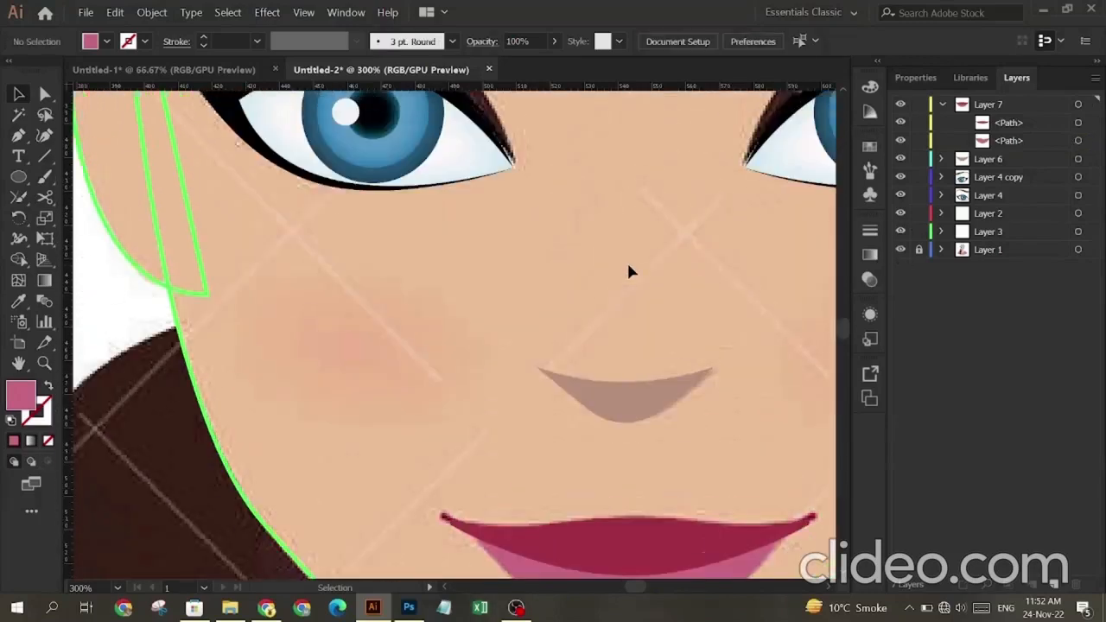
scroll(497, 266, "down", 5)
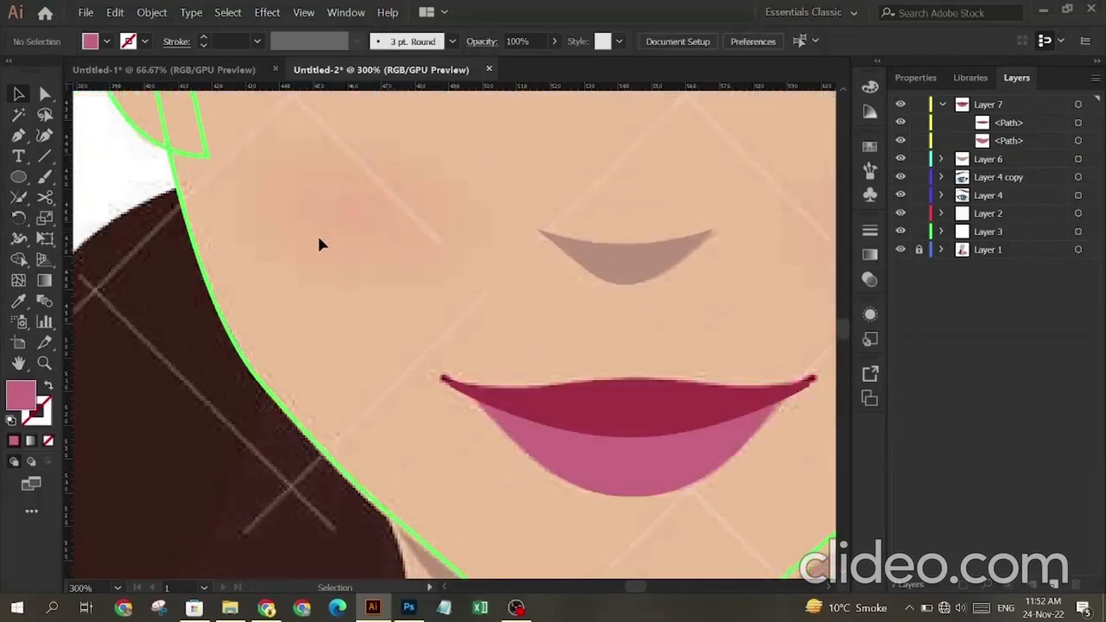
key("ctrl+1")
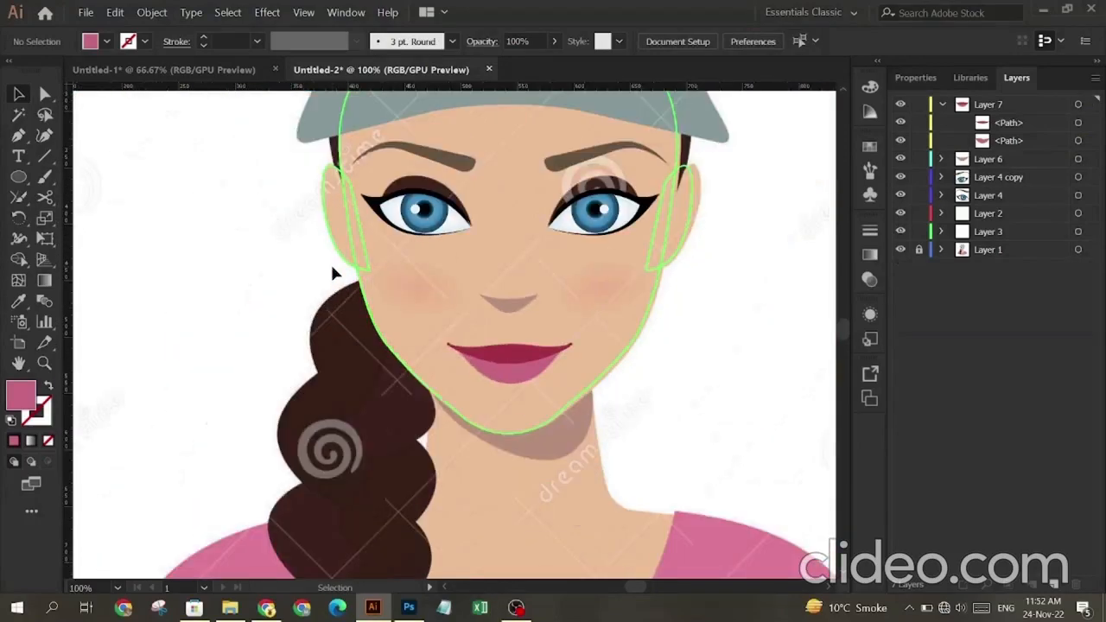
scroll(311, 251, "up", 2)
left_click(326, 249)
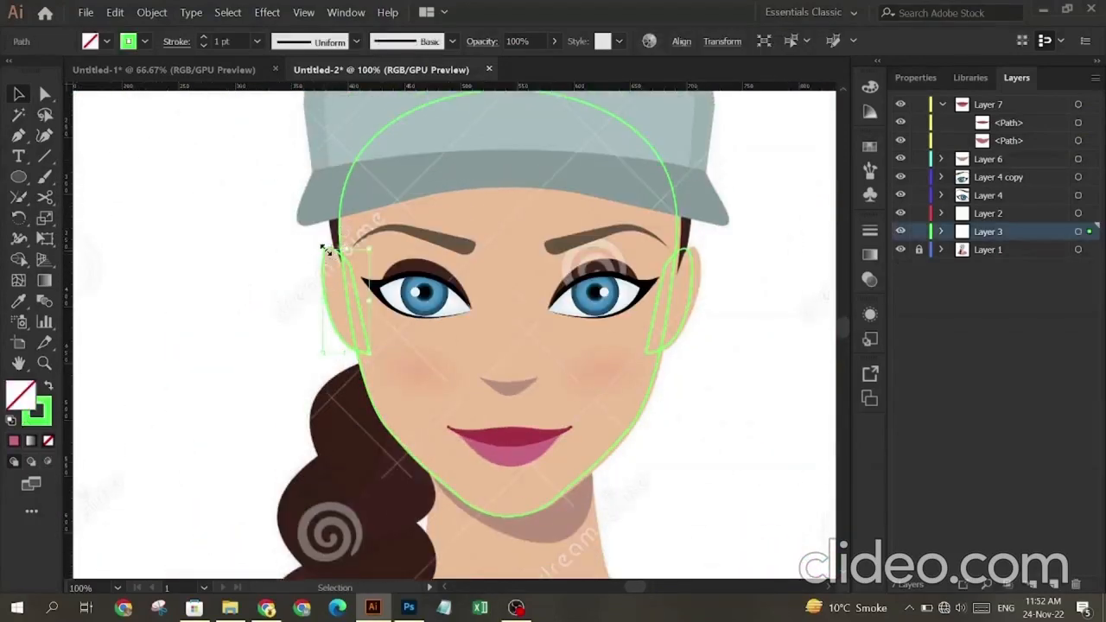
left_click(690, 273, "shift")
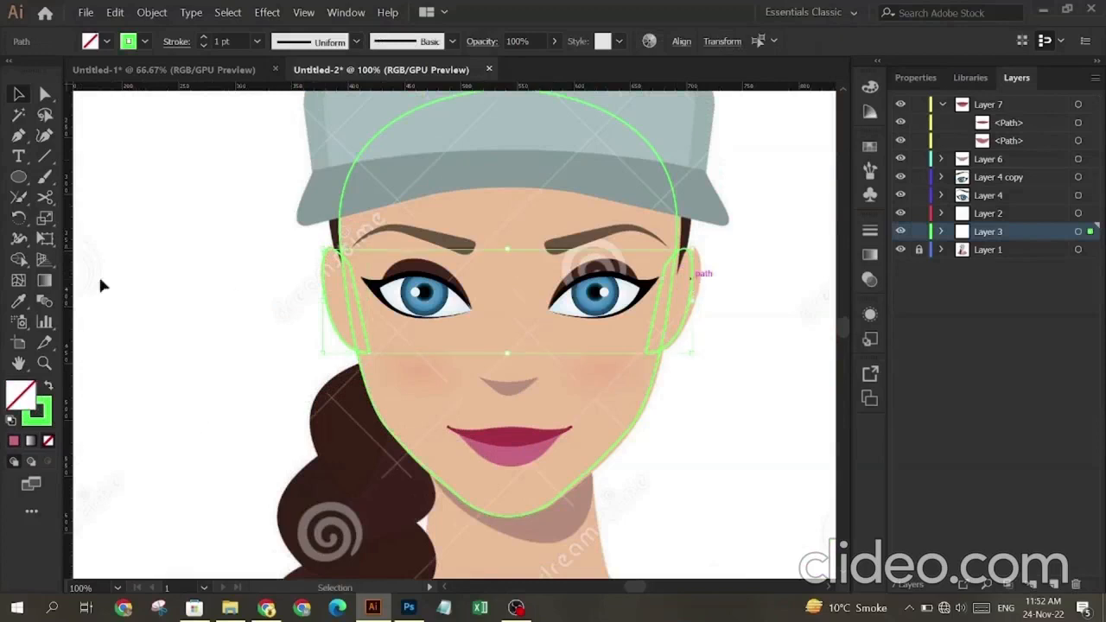
left_click(18, 301)
left_click(557, 525)
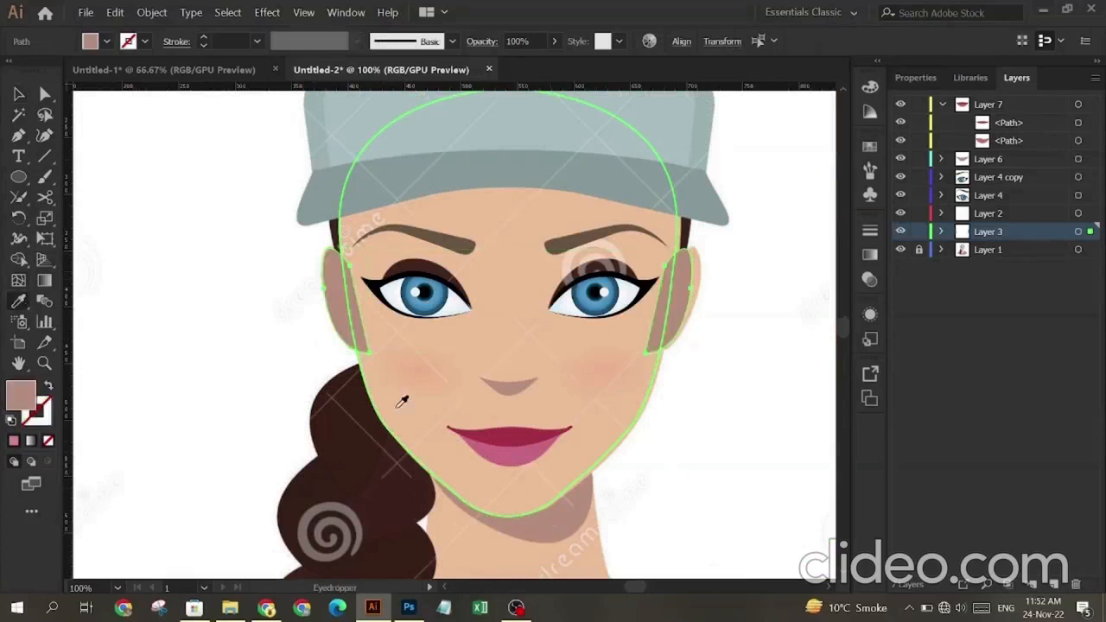
Step: Apply the Monochromatic 2 harmony rule in the Color Guide and recolour both ear shapes with a lighter tint
left_click(870, 111)
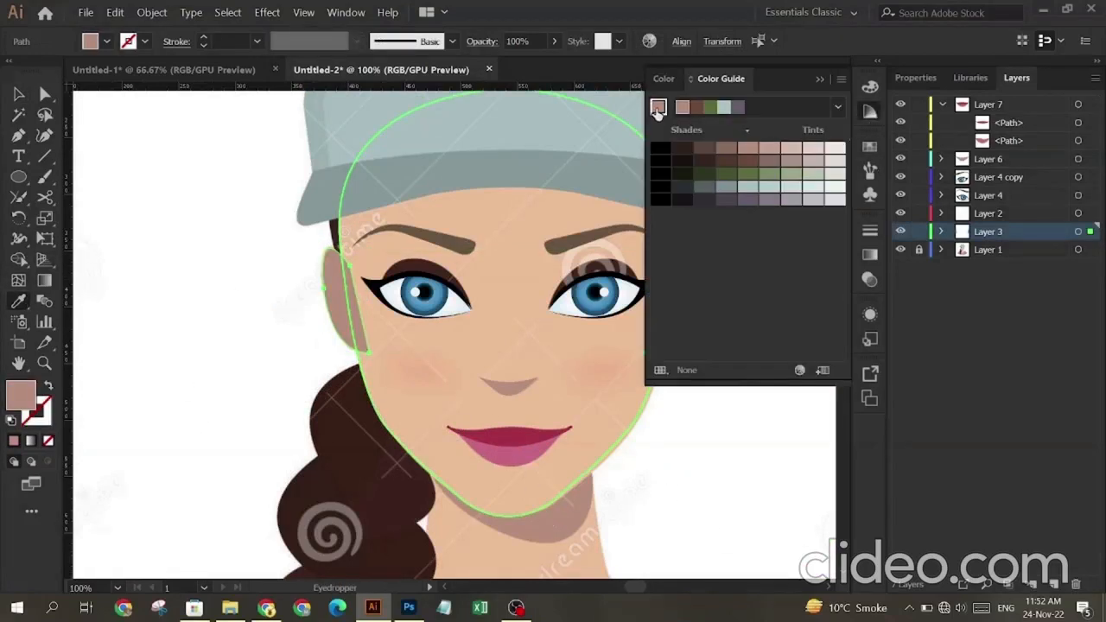
left_click(837, 107)
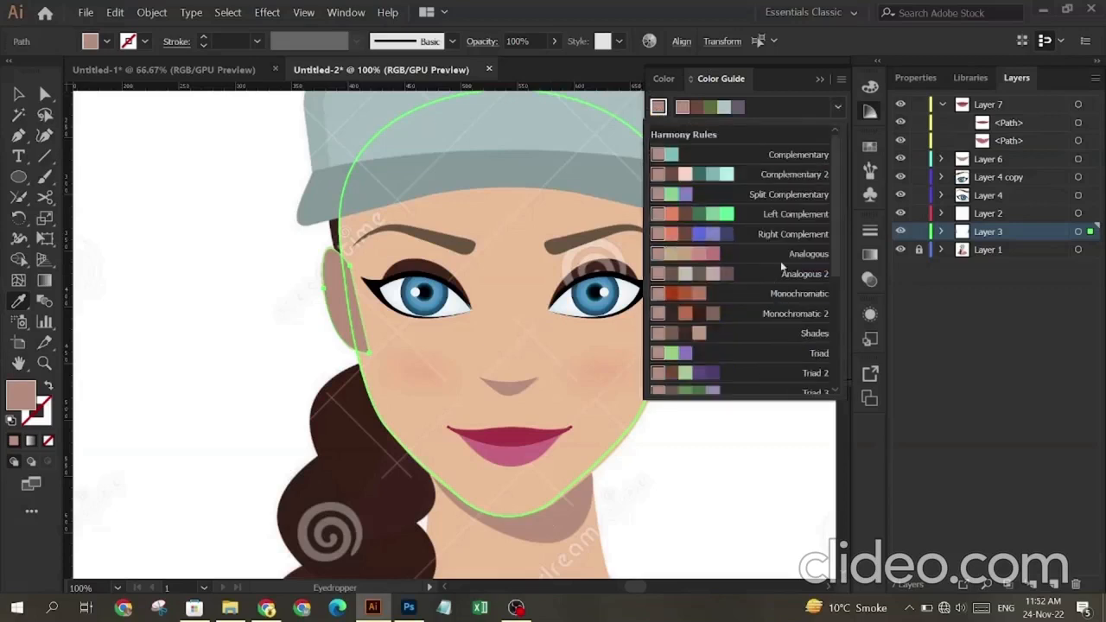
left_click(738, 300)
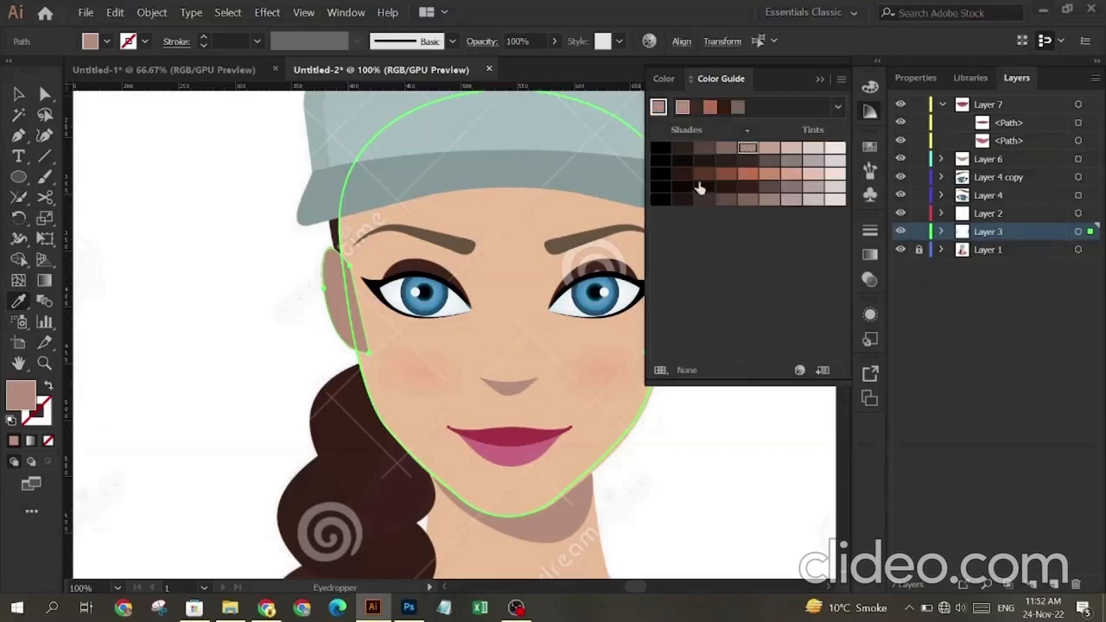
left_click(769, 151)
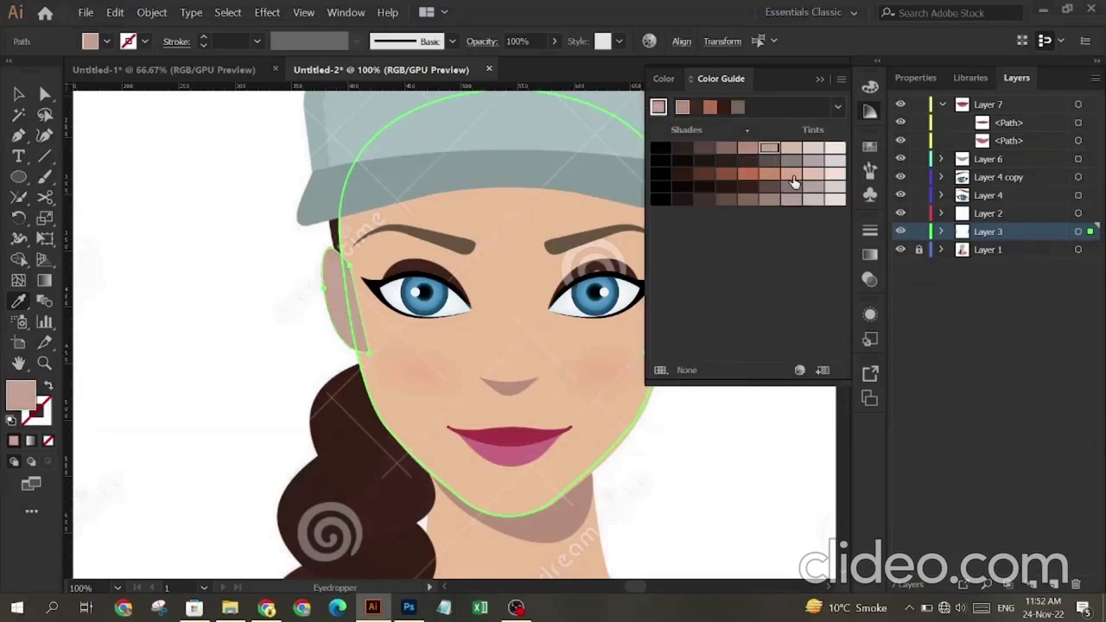
left_click(818, 79)
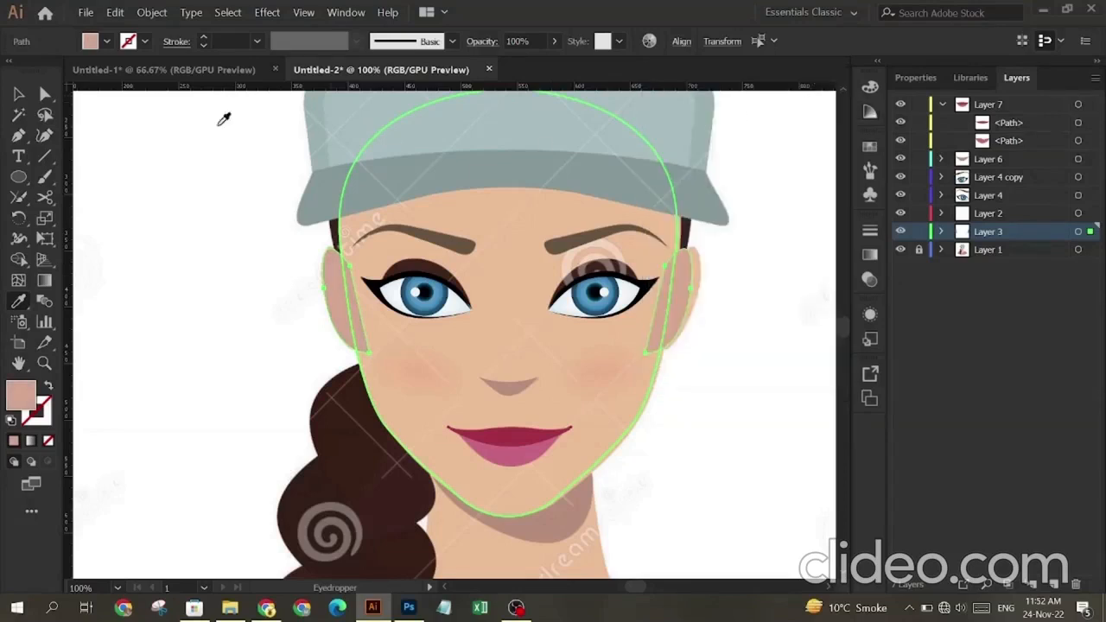
Step: Select the face outline on Layer 2 and open the Skintones gradient swatch library
left_click(18, 93)
left_click(233, 192)
left_click(339, 232)
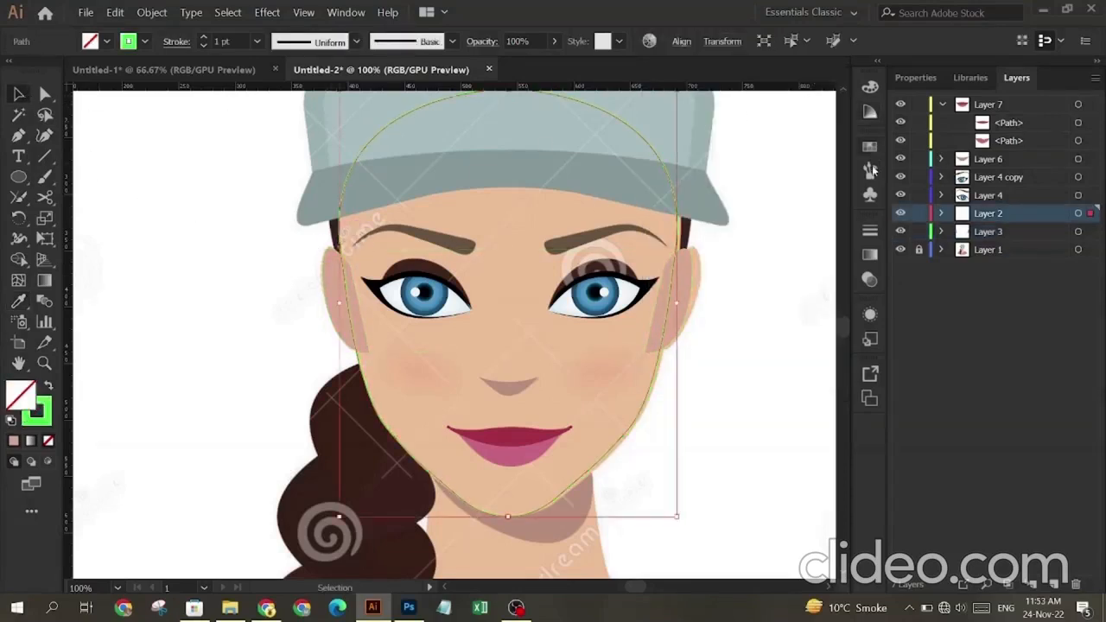
left_click(870, 173)
left_click(870, 149)
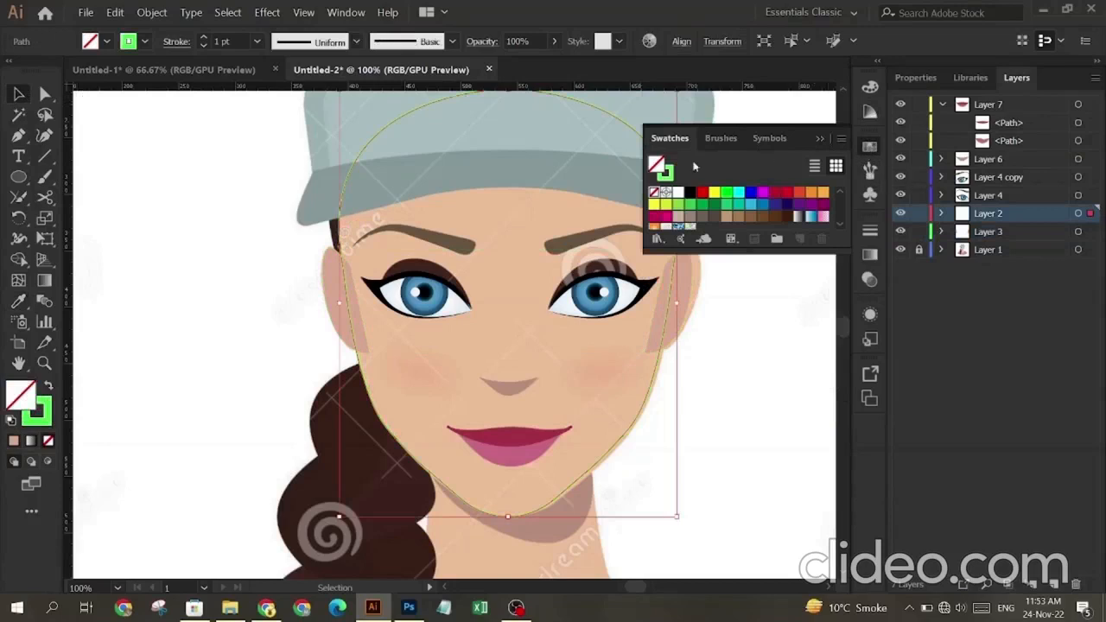
left_click(656, 239)
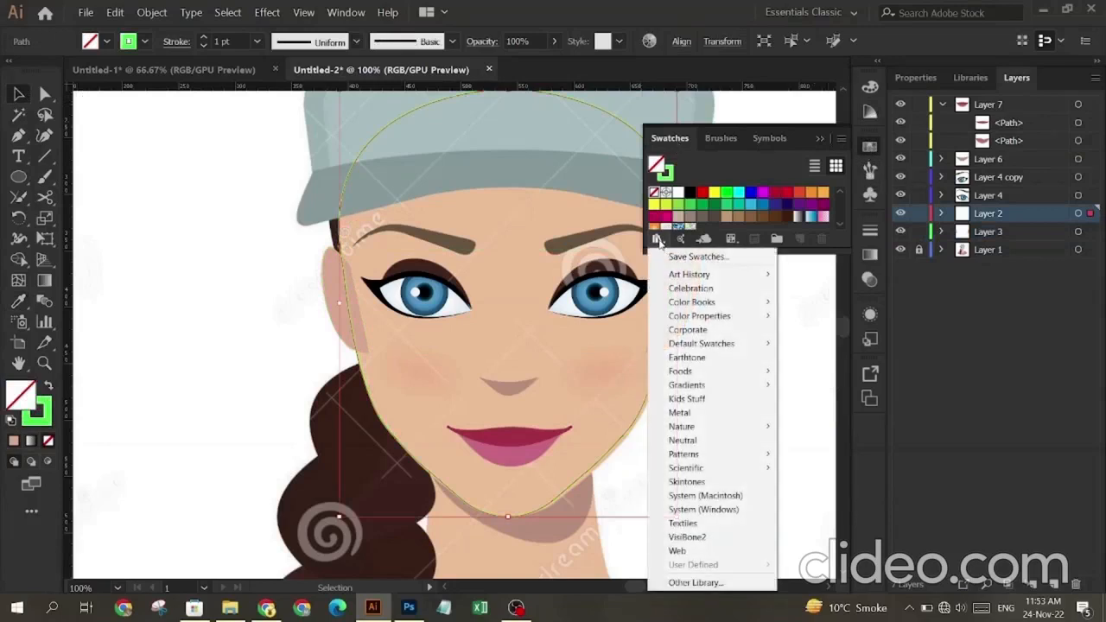
mouse_move(725, 385)
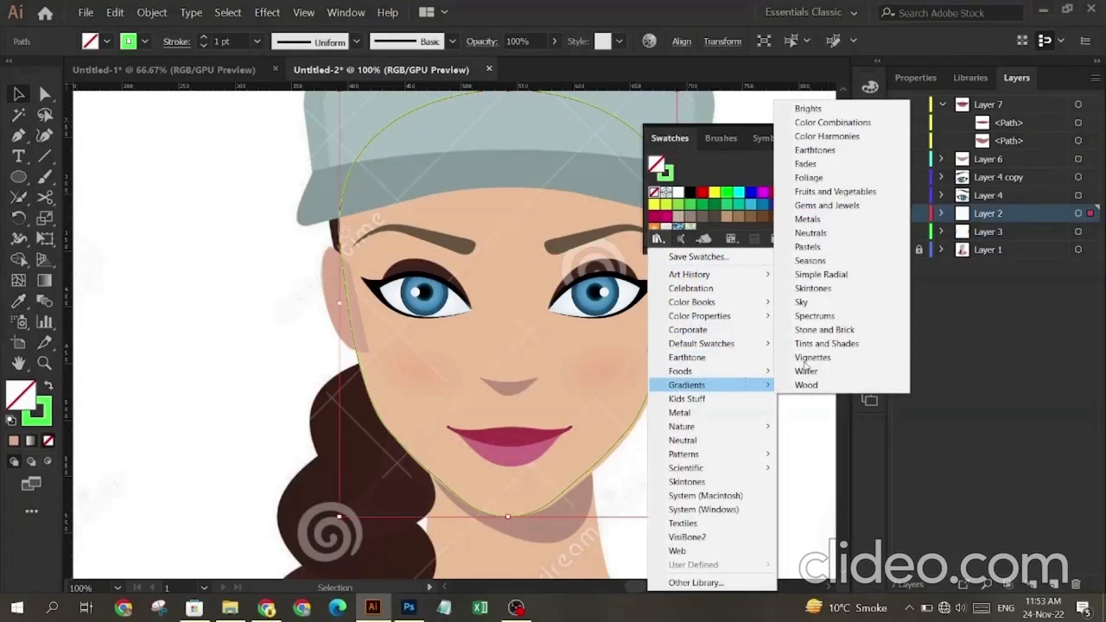
left_click(829, 289)
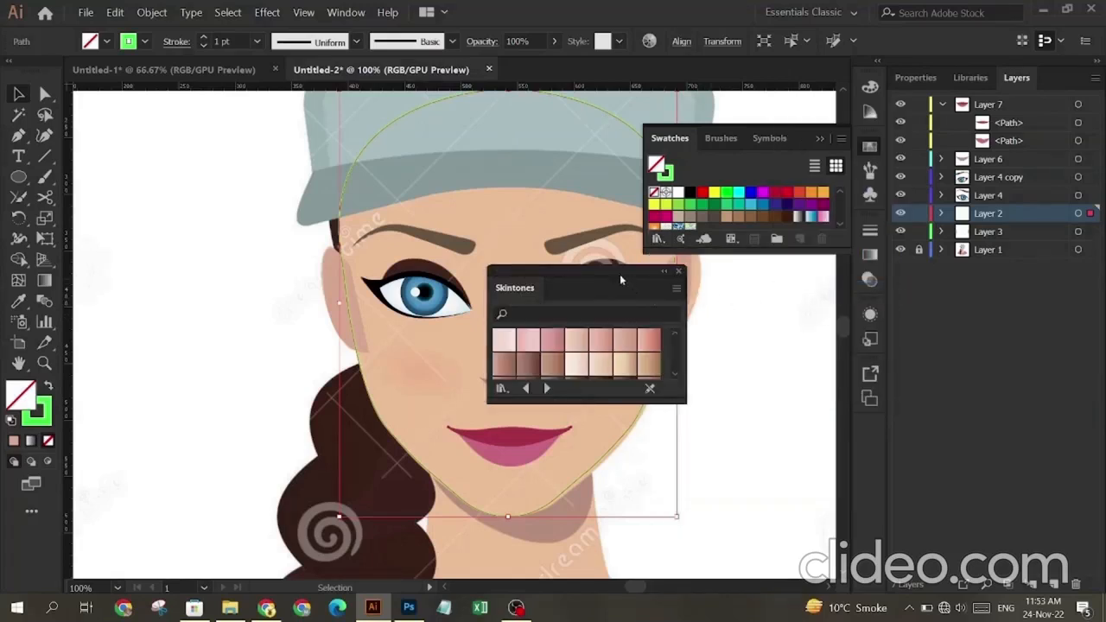
left_click_drag(619, 279, 735, 311)
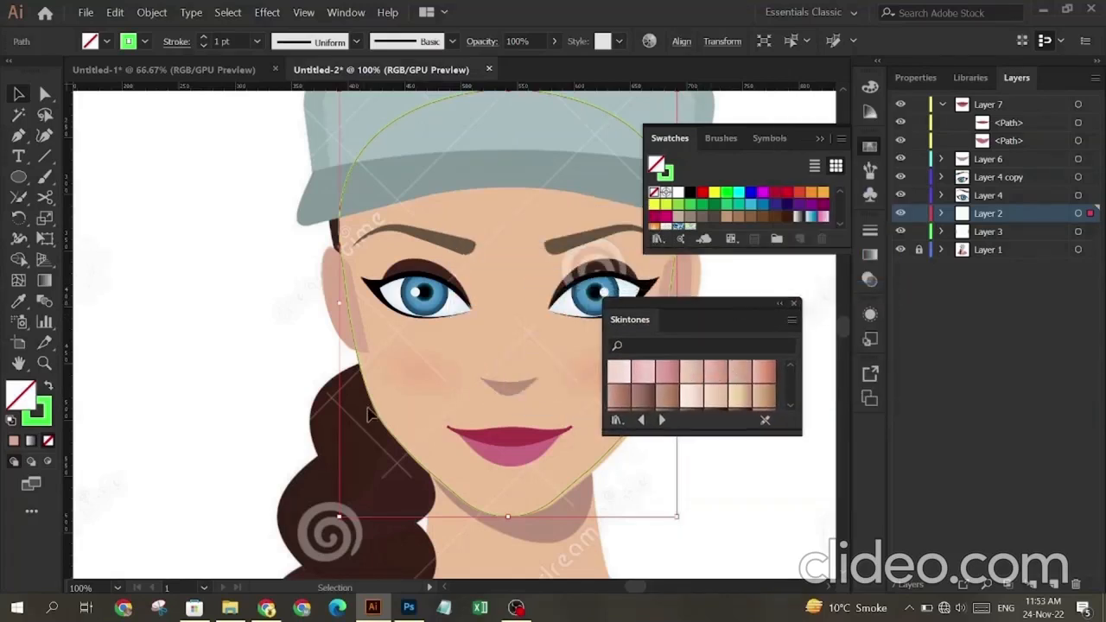
Step: Fill the face outline with the light peach skintone gradient, the fourth swatch in the Skintones library's first row
left_click(715, 379)
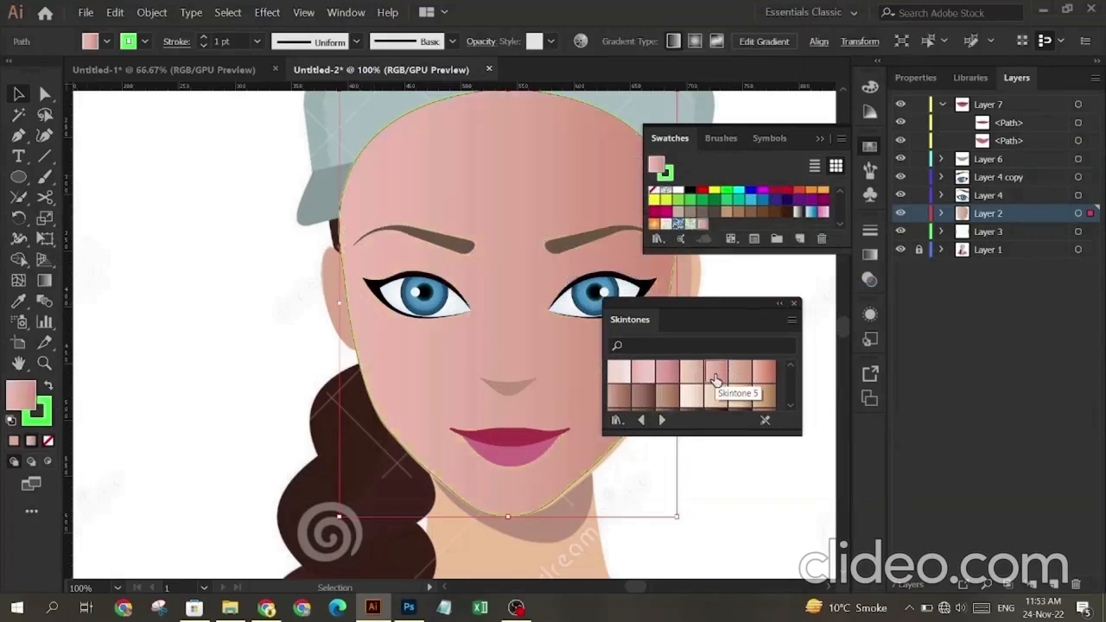
left_click(691, 373)
left_click(711, 441)
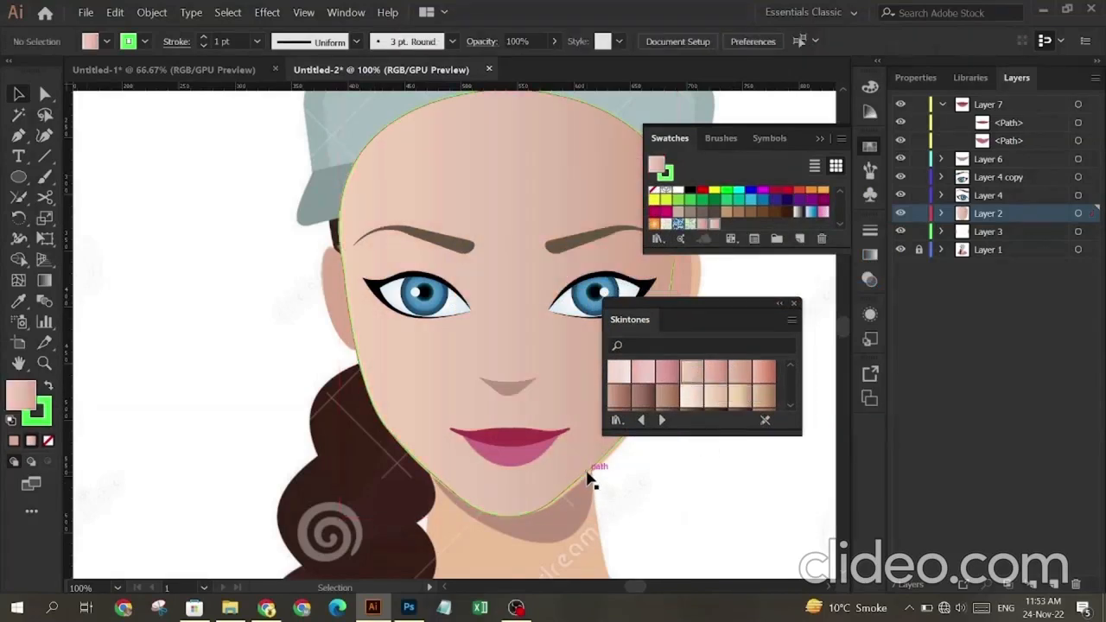
left_click(588, 479)
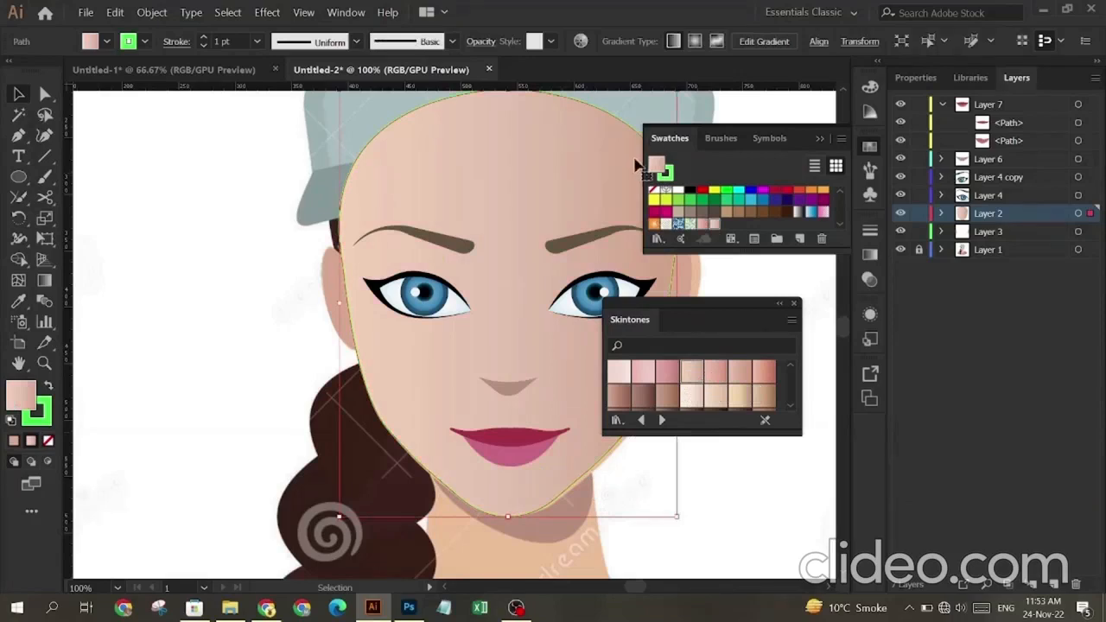
left_click(644, 374)
left_click(691, 372)
left_click(820, 140)
left_click_drag(696, 304, 868, 431)
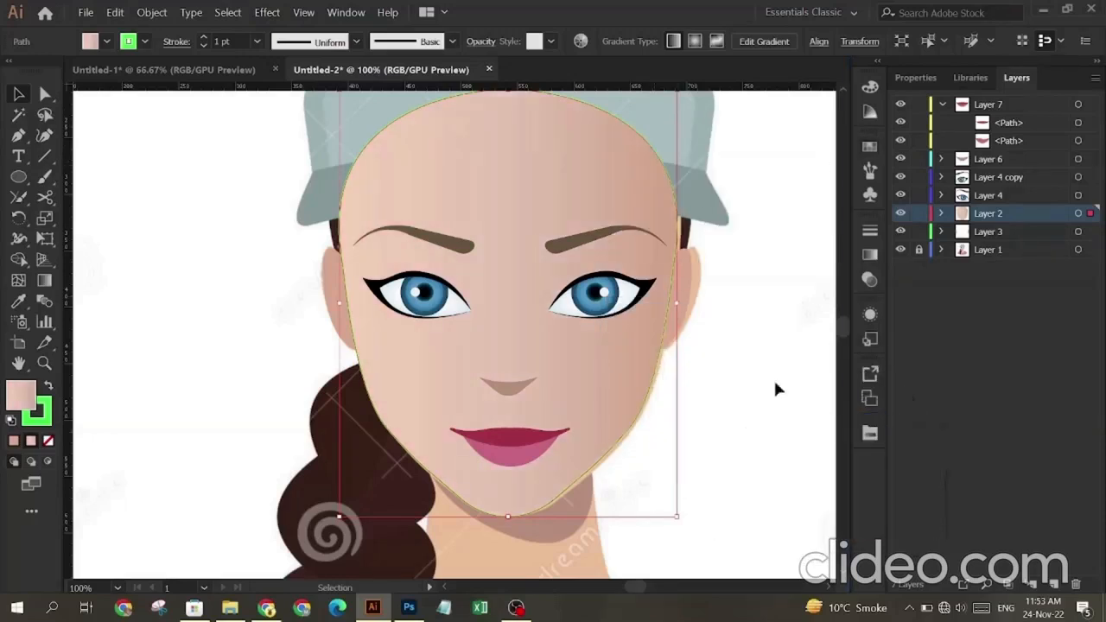
Step: Change the angle of the face's linear gradient so it runs vertically, from a light forehead to a darker chin
left_click(870, 255)
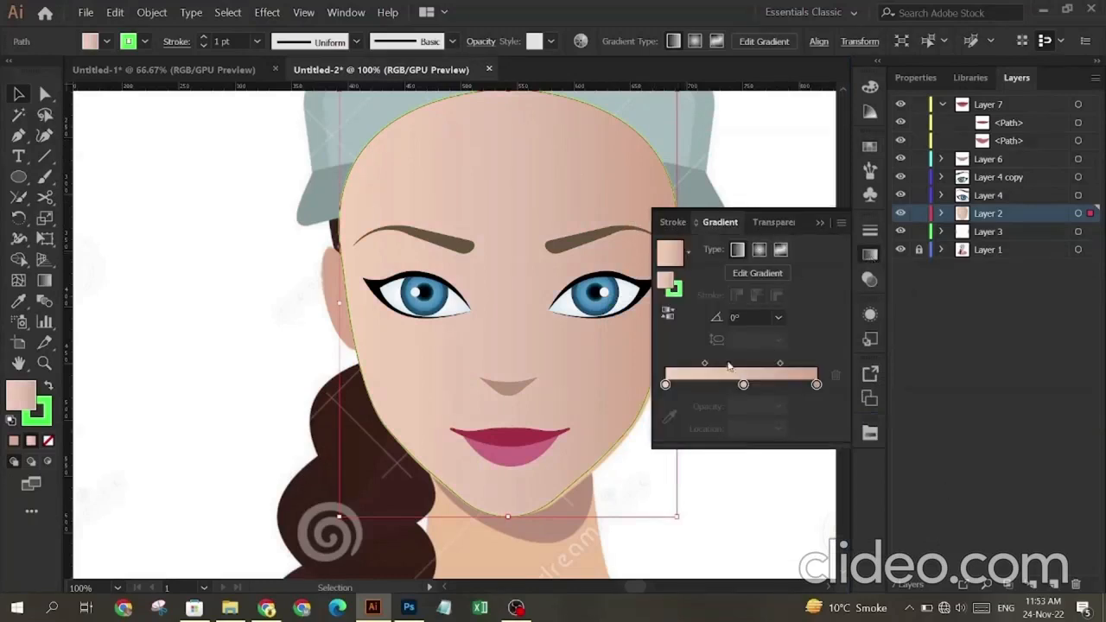
left_click(777, 319)
left_click(793, 247)
left_click(819, 222)
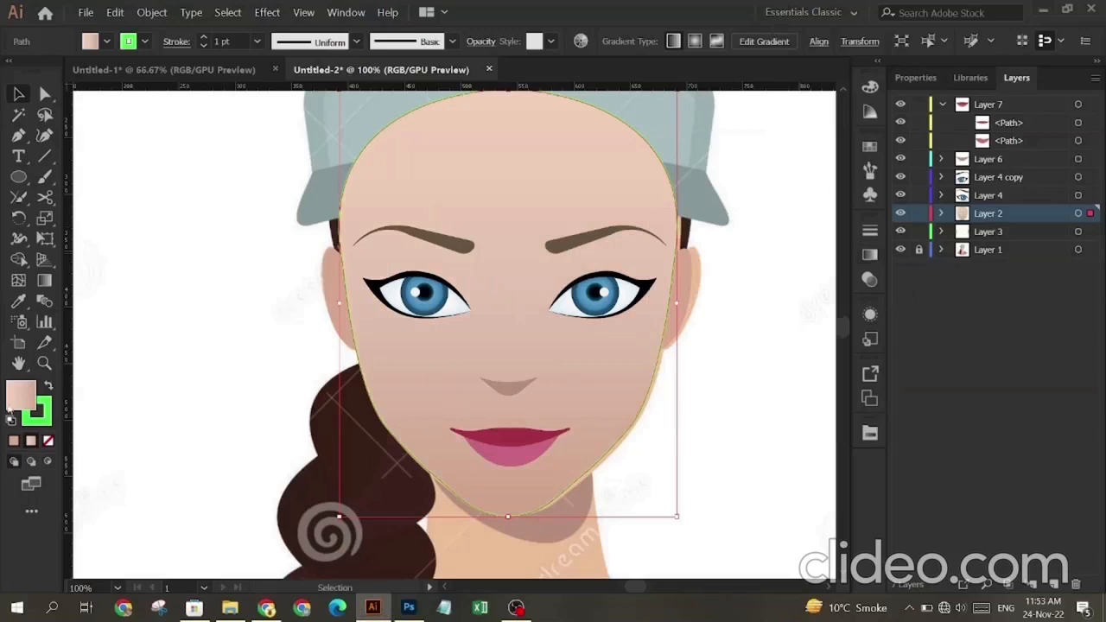
Step: Remove the green stroke from the face shape and deselect it
left_click(32, 423)
left_click(49, 441)
left_click(10, 389)
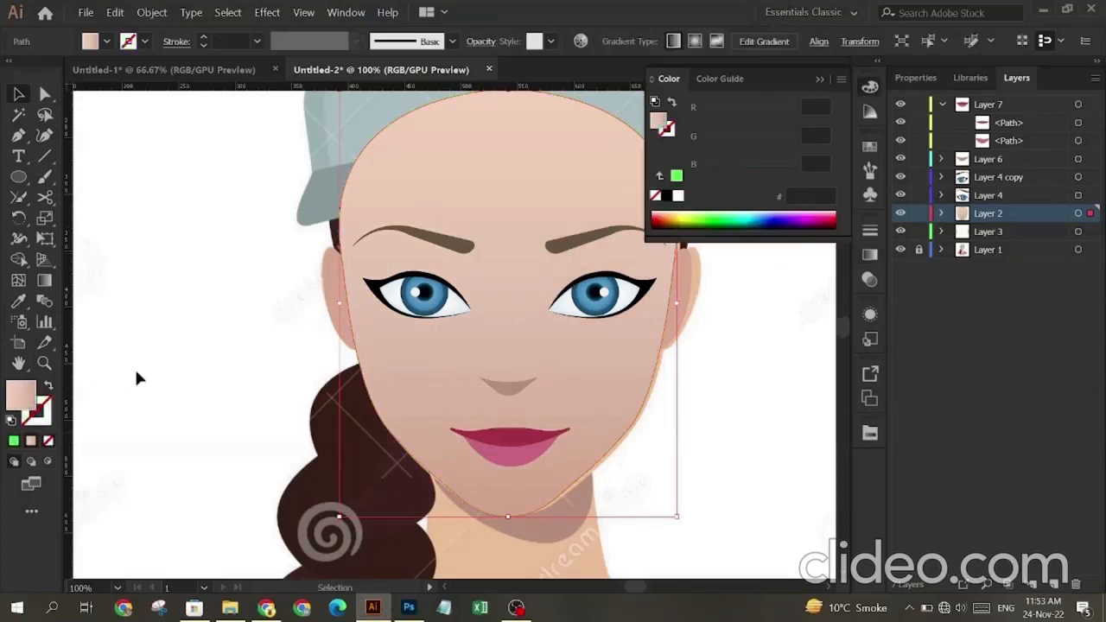
left_click(134, 370)
left_click(820, 79)
Step: Hide the reference image on Layer 1 to examine the coloured face and ears, and show it again
left_click(900, 249)
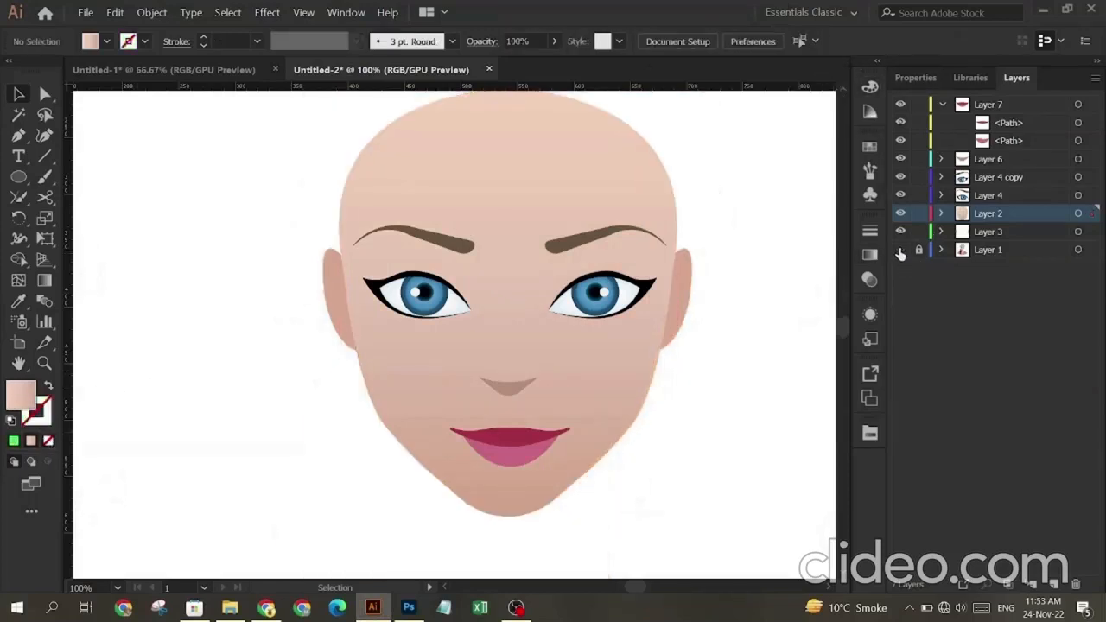
scroll(793, 308, "up", 1)
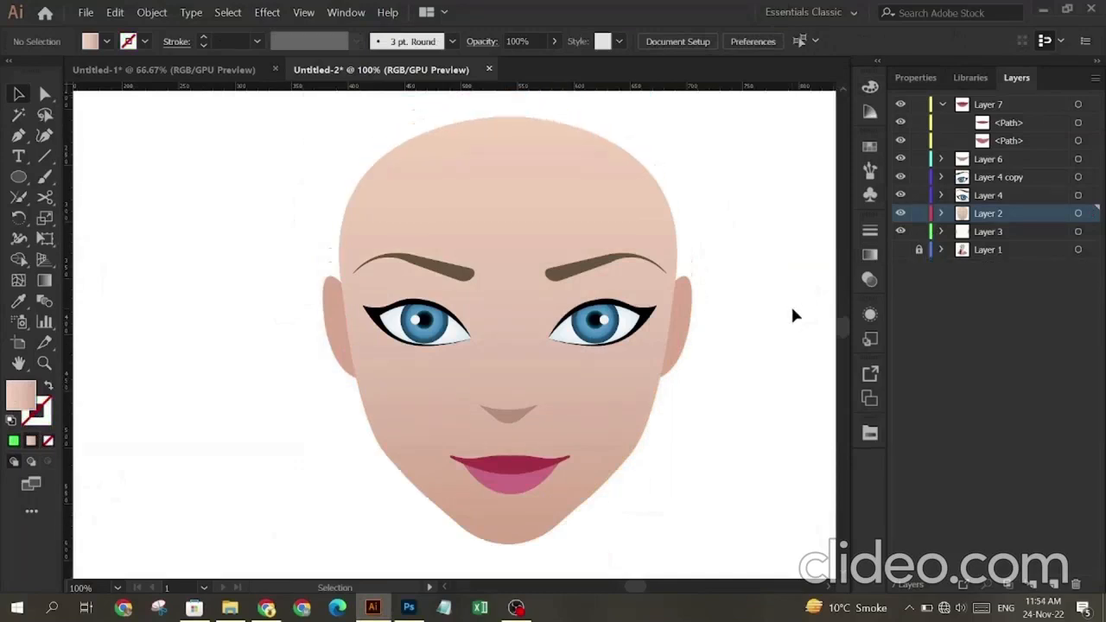
left_click(900, 249)
Step: Open the Inner Glow effect for the face shape and set its glow colour to FFD6A4
left_click(496, 148)
left_click(267, 12)
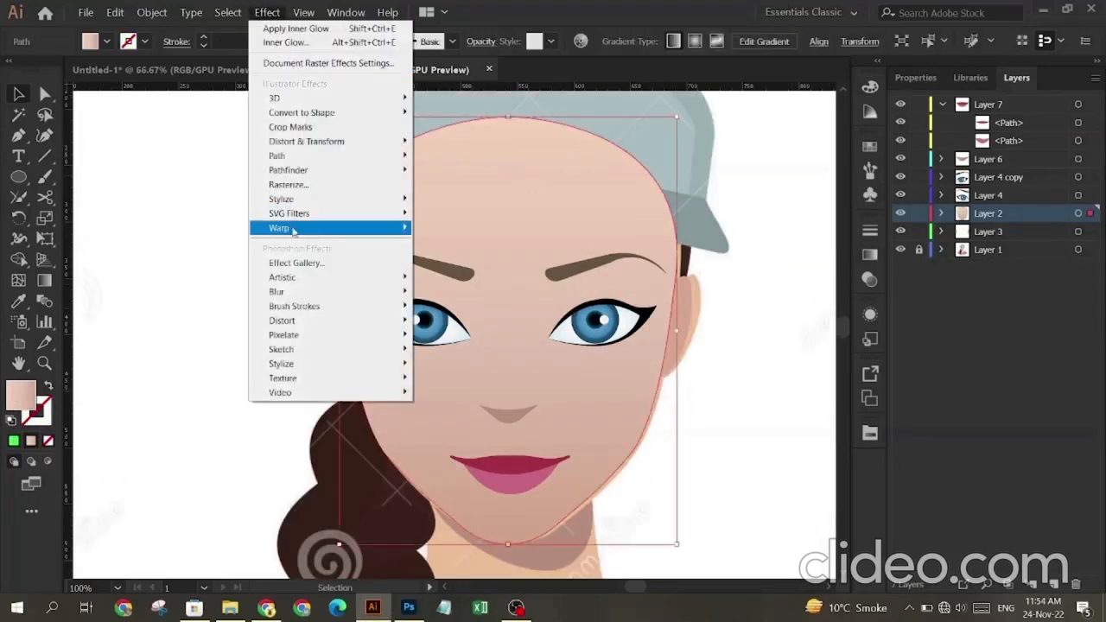
mouse_move(344, 201)
left_click(455, 226)
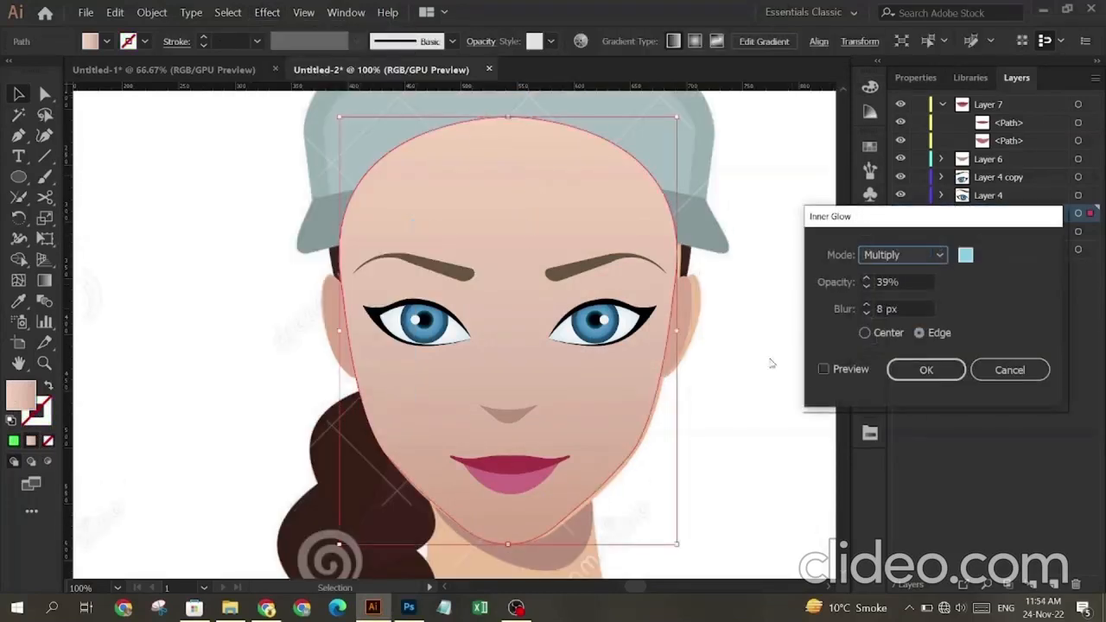
left_click(968, 255)
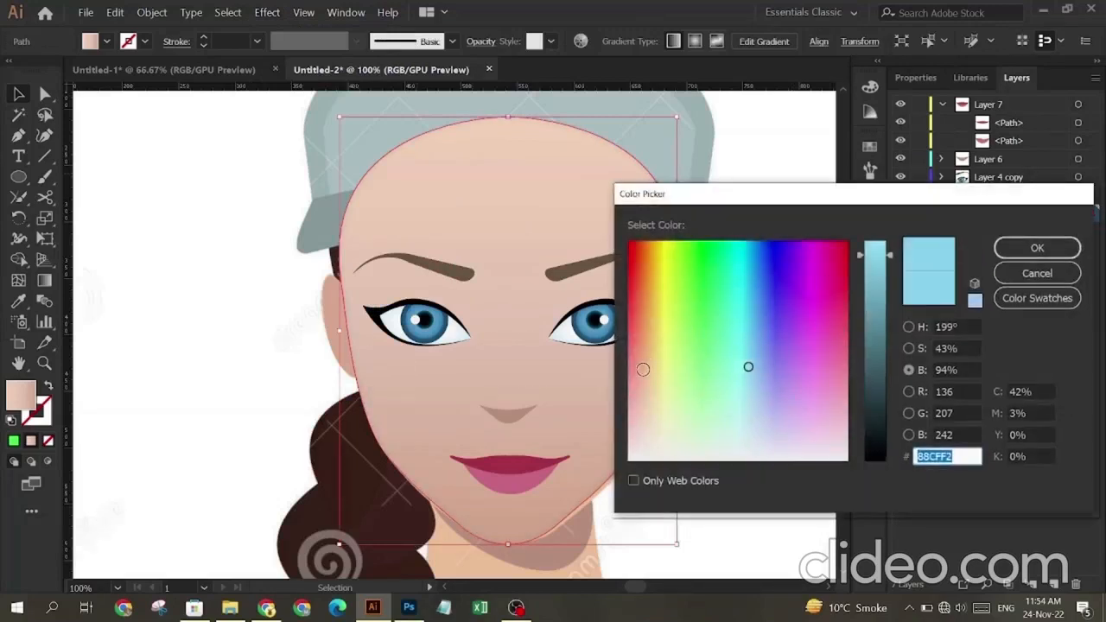
left_click(652, 391)
left_click(974, 302)
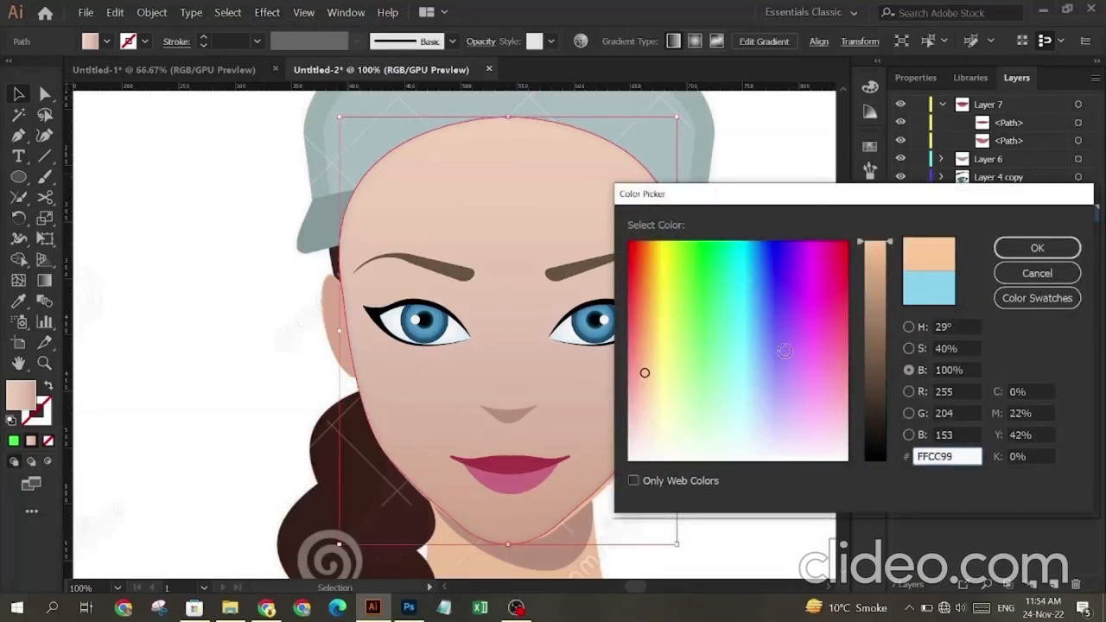
left_click(647, 380)
key("Return")
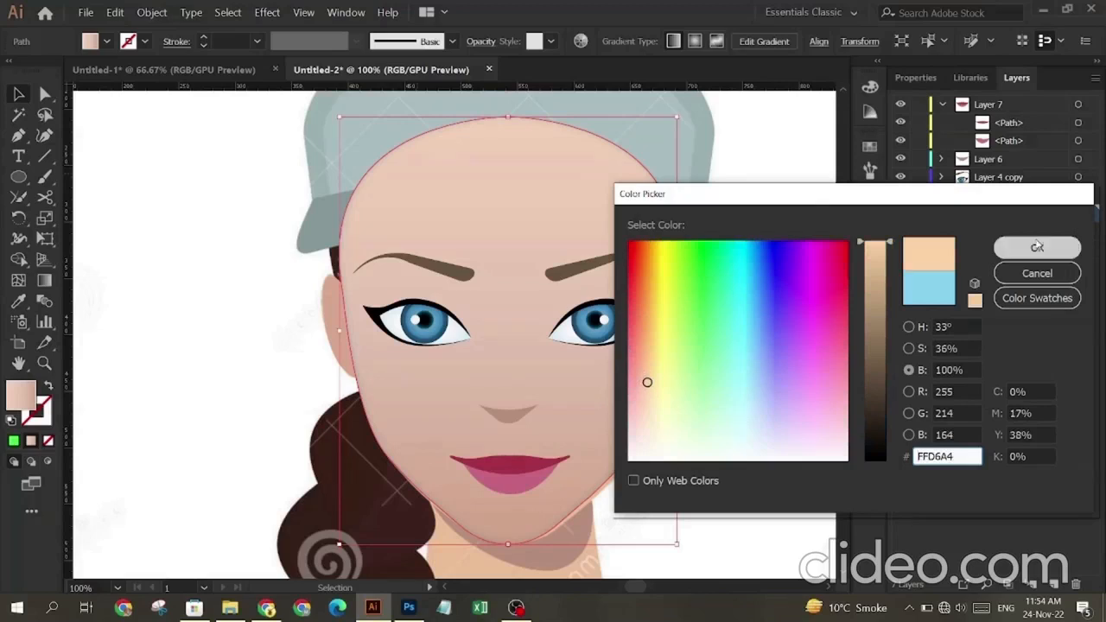
Step: Set the face's Inner Glow blur to 39 px, apply the effect, and deselect the face
left_click(866, 305)
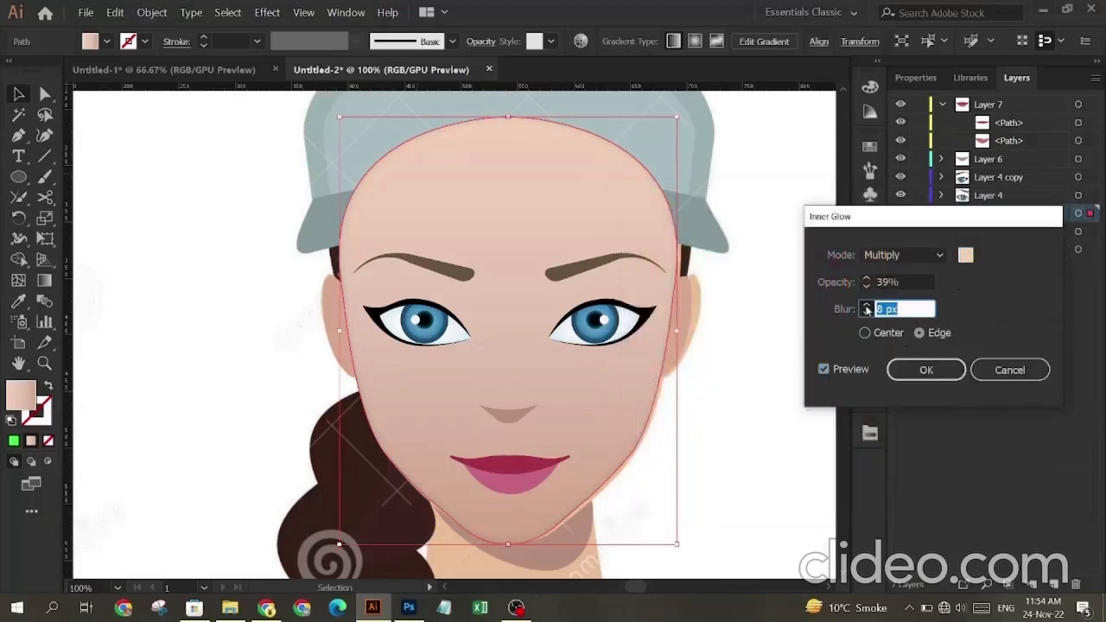
left_click(866, 305)
left_click(867, 305)
left_click(867, 305)
left_click(866, 306)
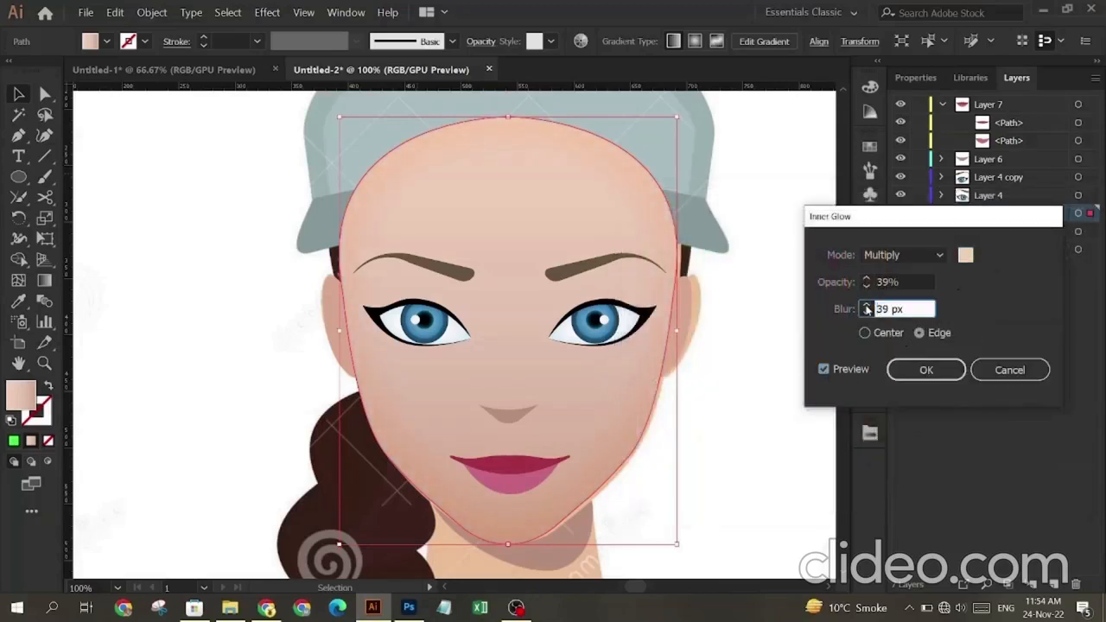
left_click(923, 369)
left_click(924, 369)
left_click(761, 397)
Step: Select both ear shapes and open the Inner Glow effect with the glow colour darkened to E8C197
left_click(688, 321)
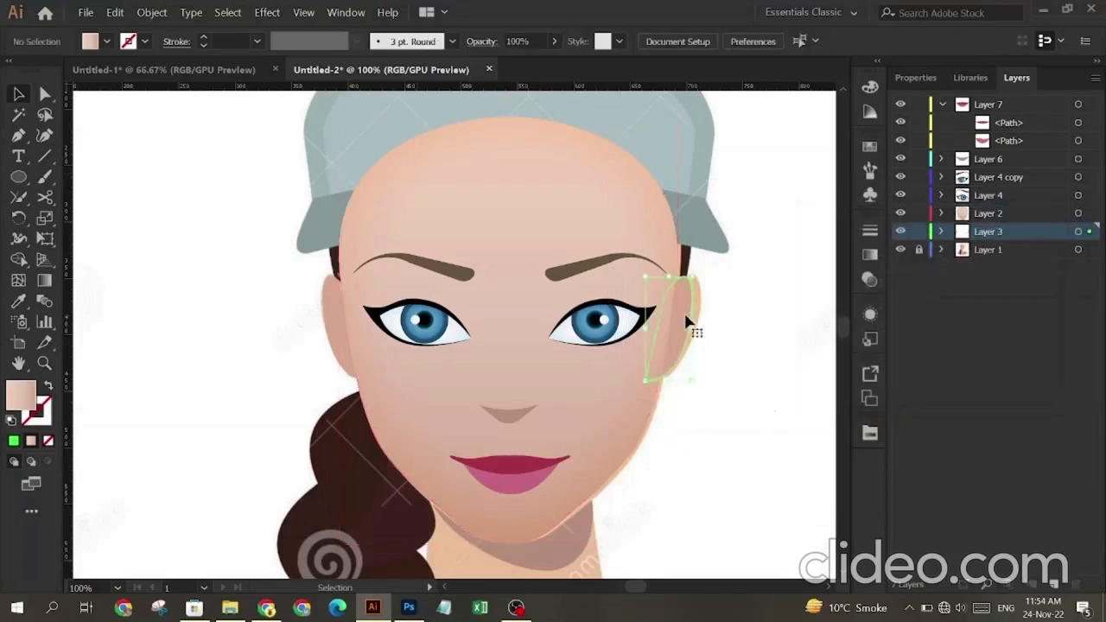
left_click(332, 320, "shift")
left_click(267, 12)
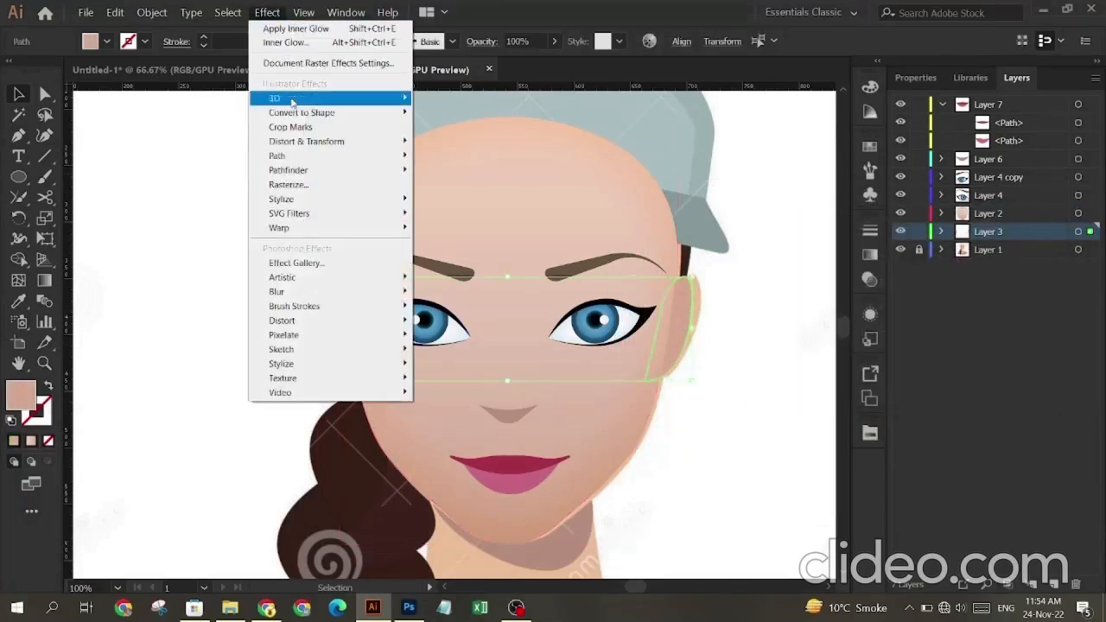
mouse_move(363, 197)
left_click(466, 229)
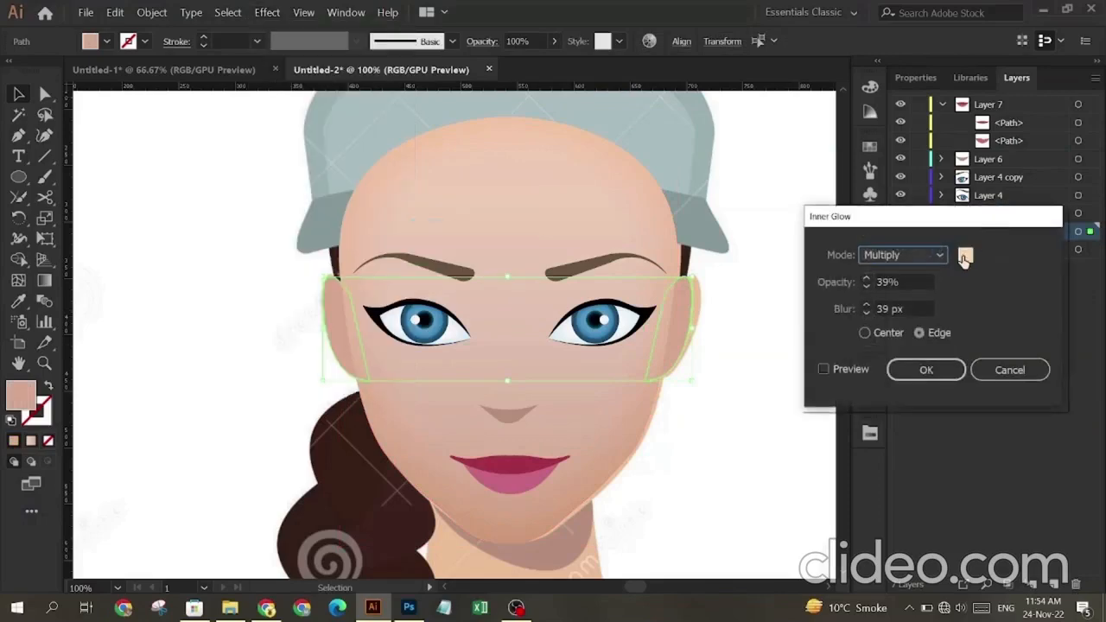
left_click(964, 254)
left_click_drag(883, 250, 883, 262)
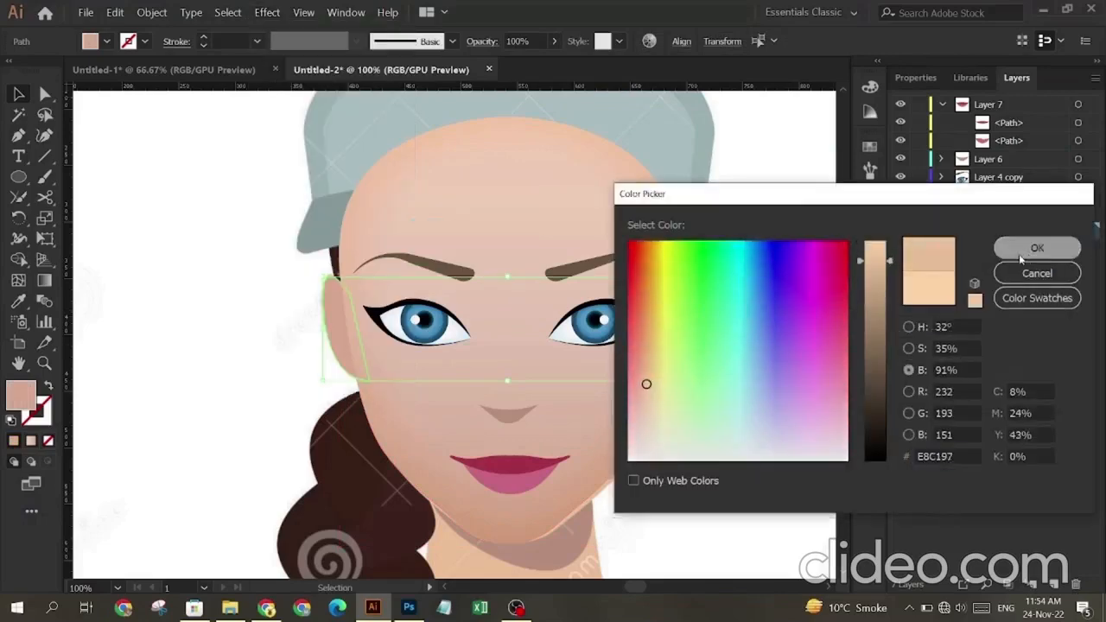
left_click(1037, 248)
Step: Preview the ears' Inner Glow, set its blur to 12 px, apply the effect, and deselect the ears
left_click(824, 369)
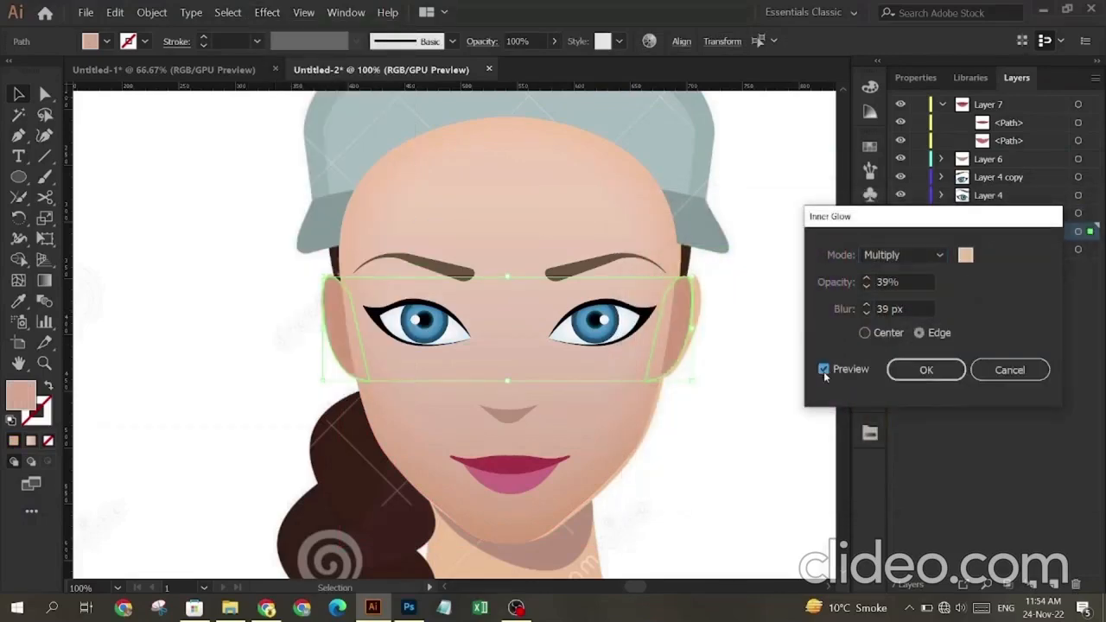
left_click(867, 314)
left_click(866, 315)
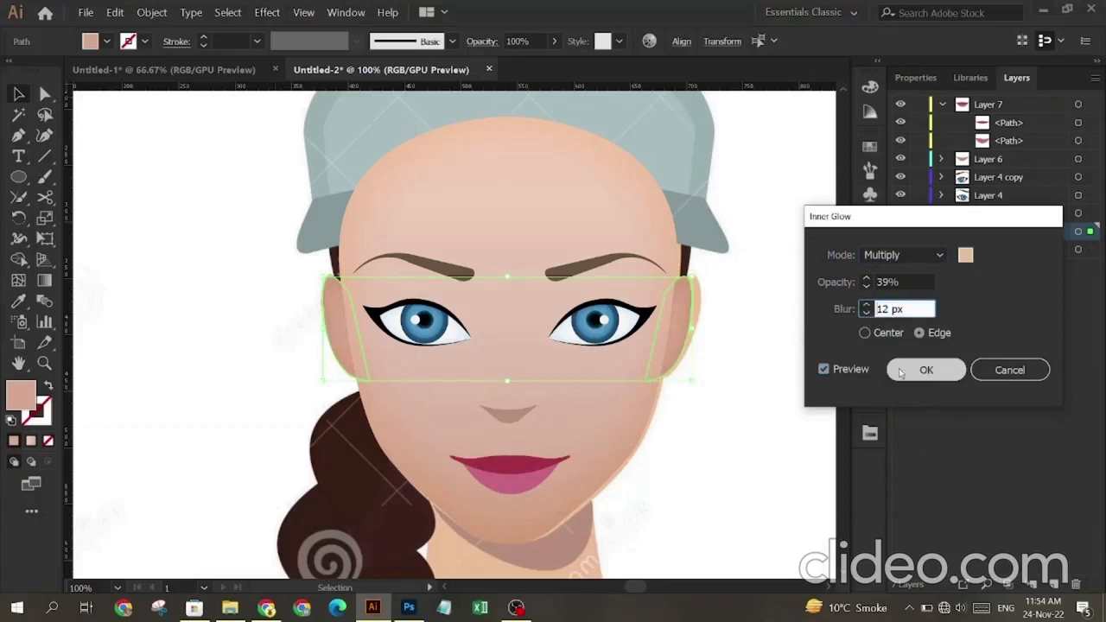
left_click(925, 370)
left_click(782, 380)
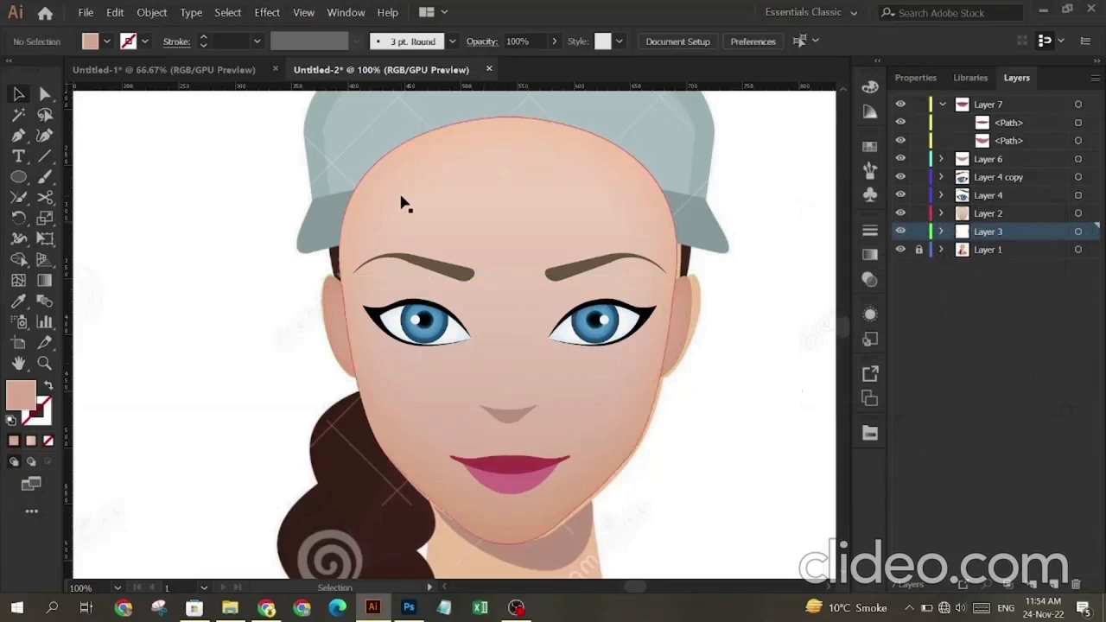
Step: Compare Color Guide tints based on the ears' fill, recolour both ears with the rosy mid-tone in the first row, and deselect them
left_click(338, 314)
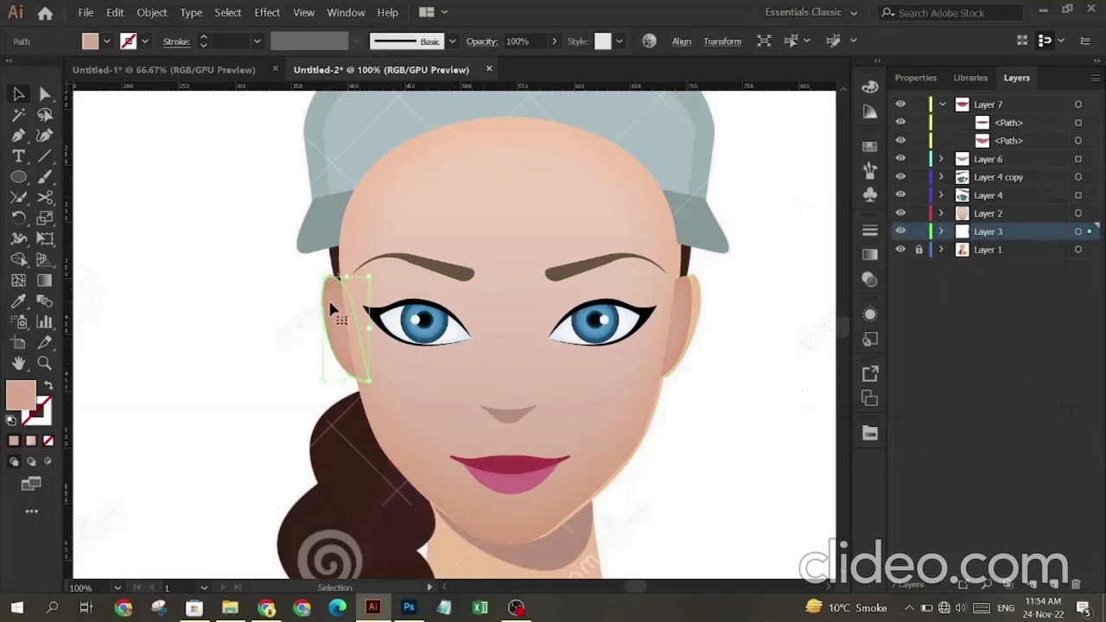
left_click(683, 332, "shift")
left_click(871, 113)
left_click(658, 106)
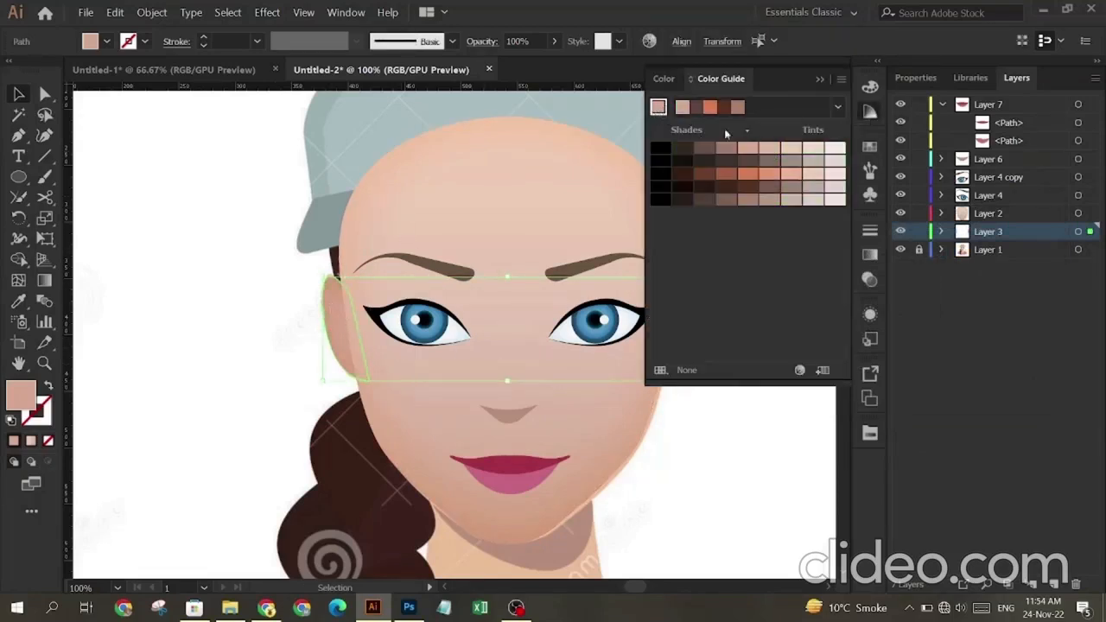
left_click(791, 149)
left_click(770, 149)
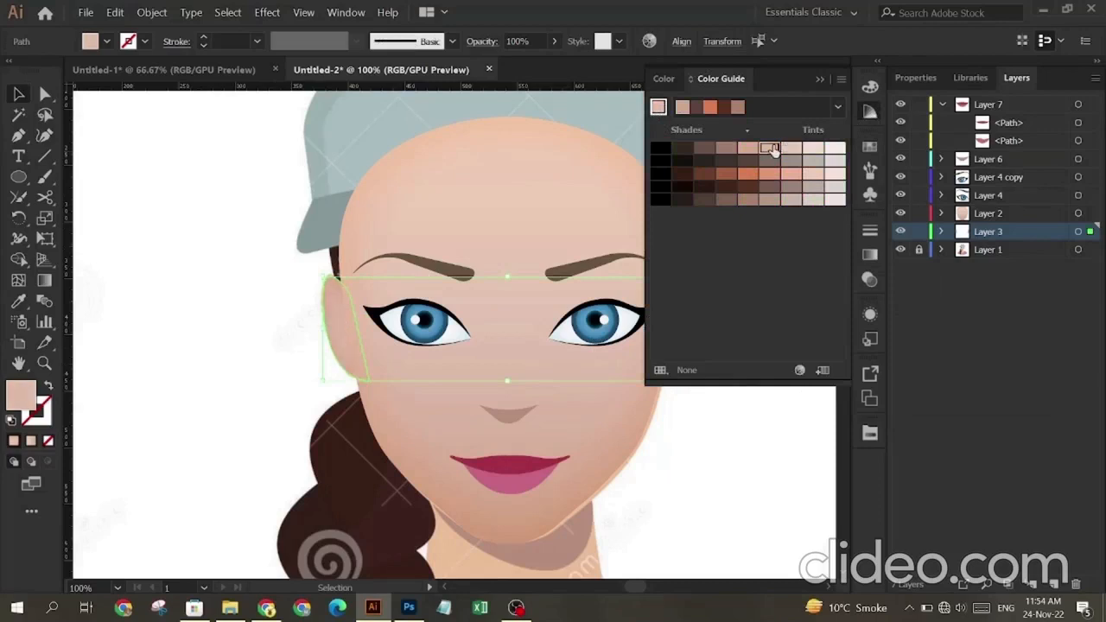
left_click(812, 177)
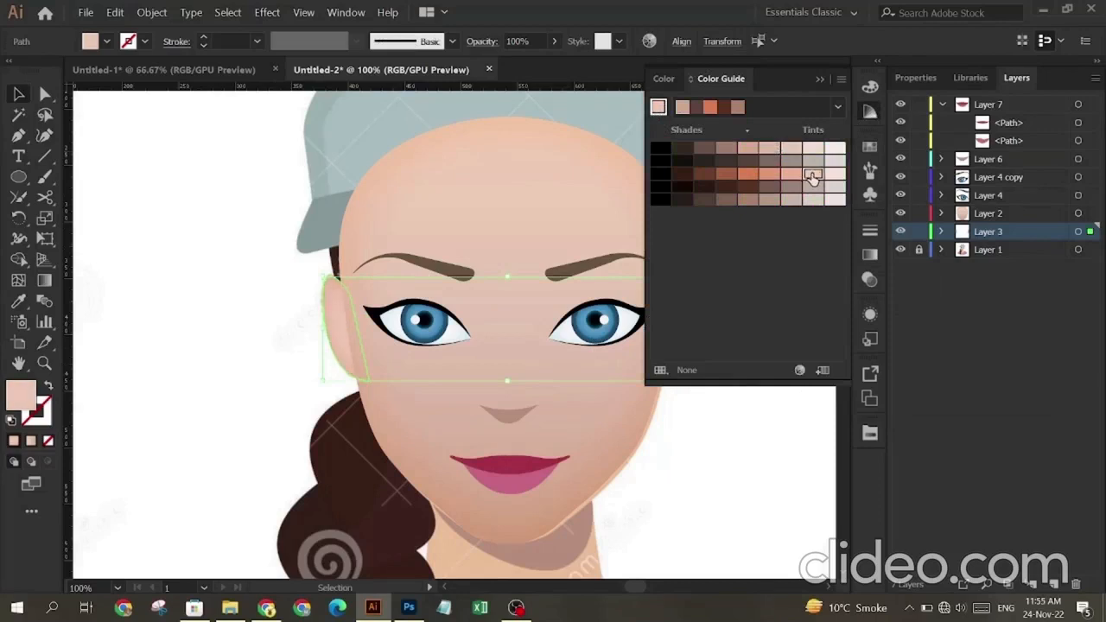
left_click(793, 175)
left_click(750, 148)
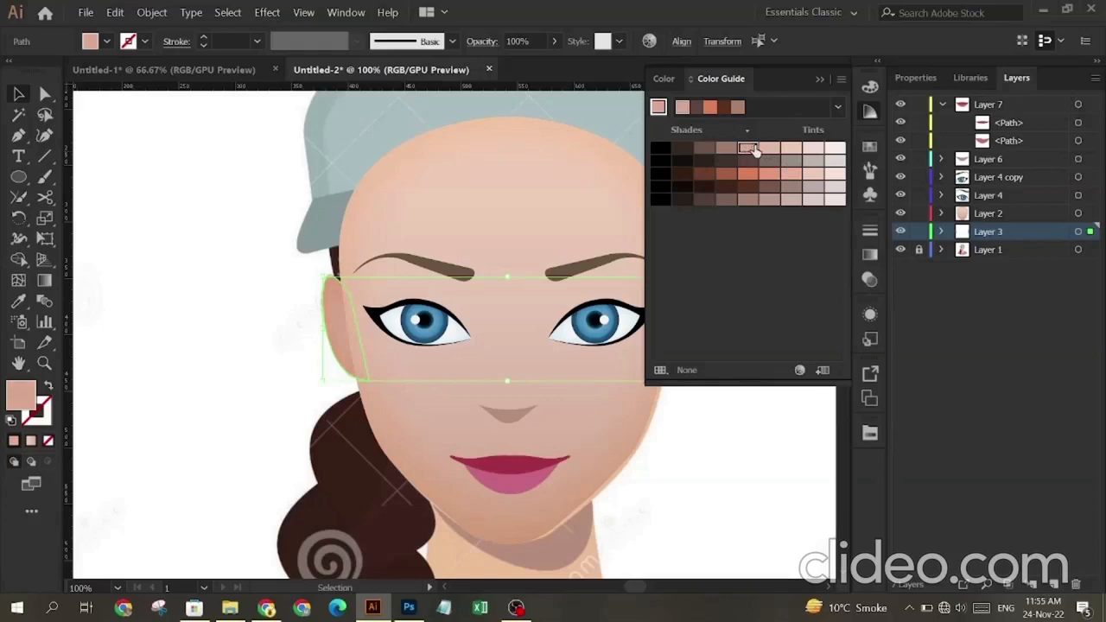
left_click(818, 83)
left_click(797, 242)
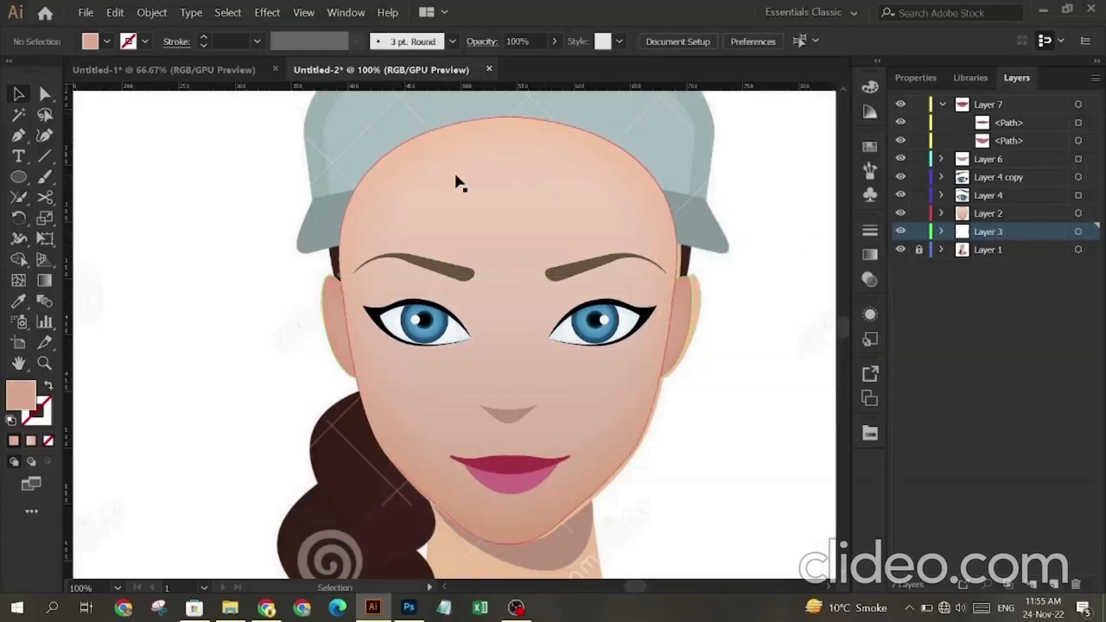
Step: Unlock the reference image's Layer 1, move it to the top of the layer stack, and collapse Layer 7
scroll(484, 235, "up", 2)
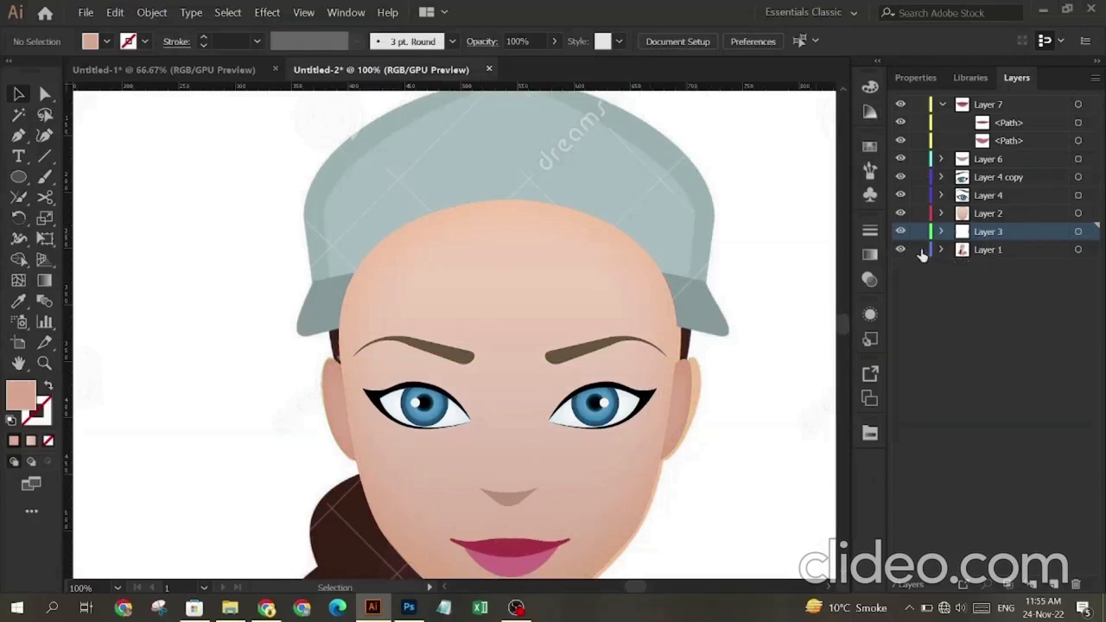
left_click(984, 249)
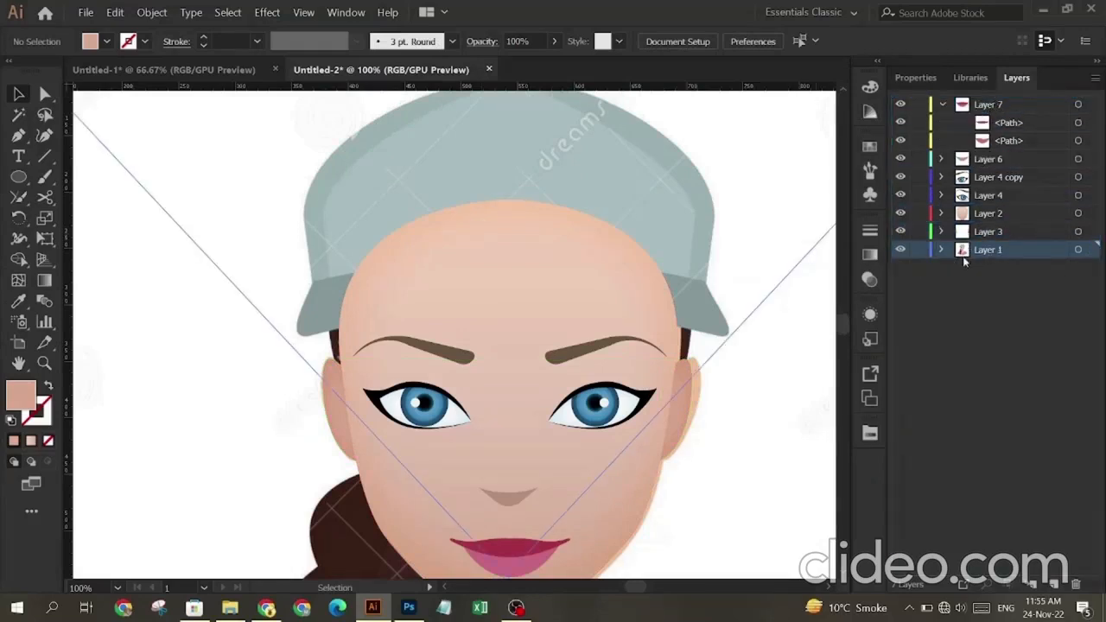
left_click_drag(964, 256, 979, 109)
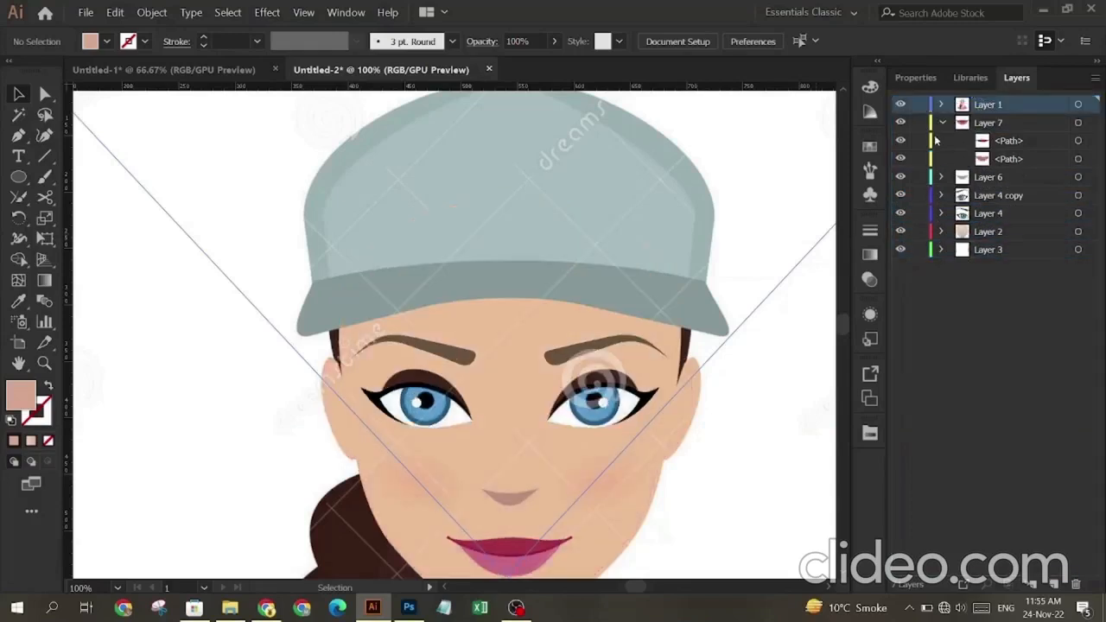
left_click(943, 124)
scroll(622, 452, "down", 2)
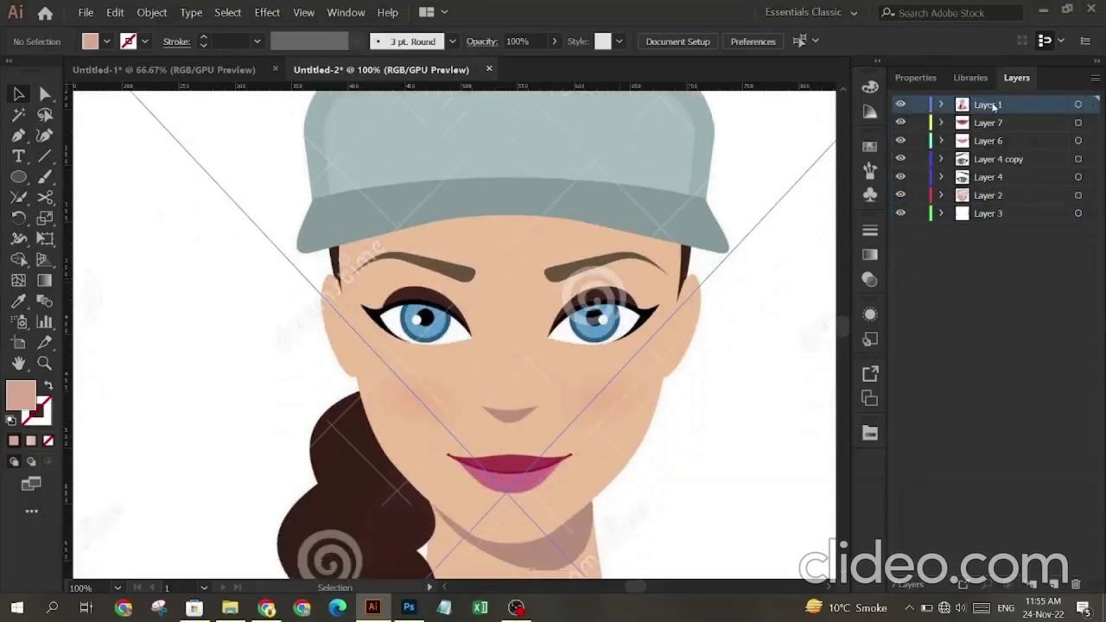
Step: Lock every layer below Layer 1, from Layer 7 down to Layer 3
left_click(917, 123)
left_click(919, 176)
left_click(918, 213)
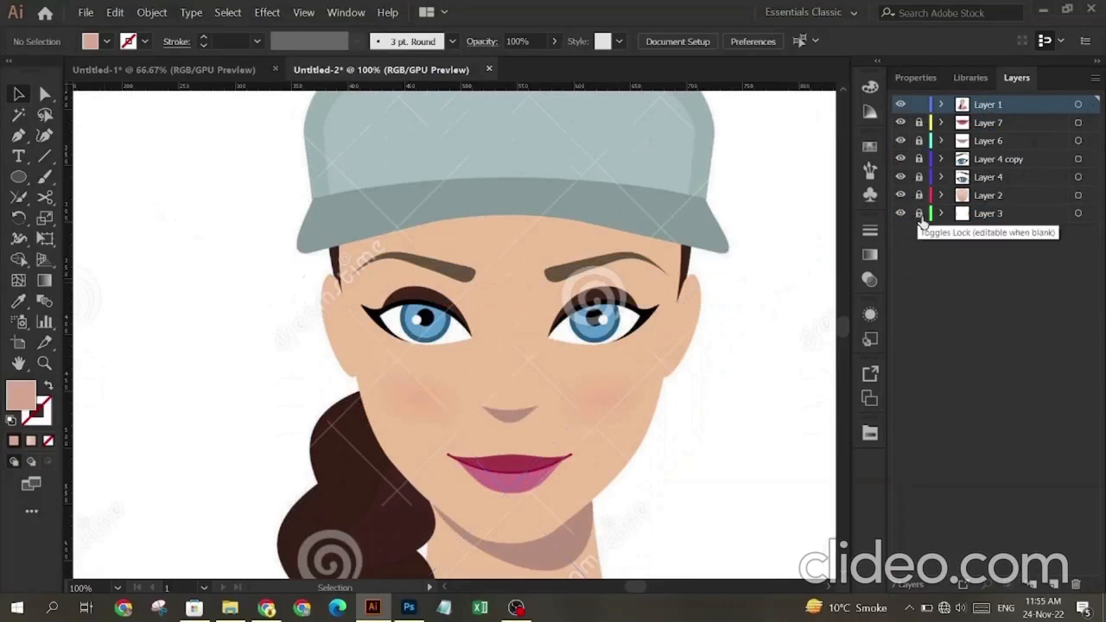
key("ctrl+0")
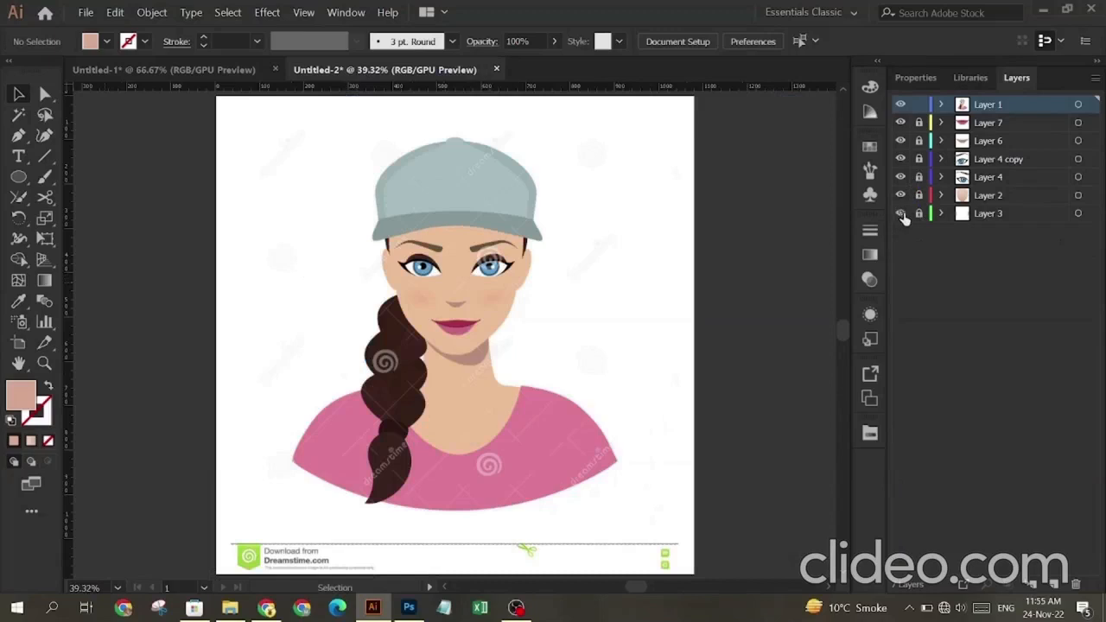
left_click(918, 215)
left_click(1078, 213)
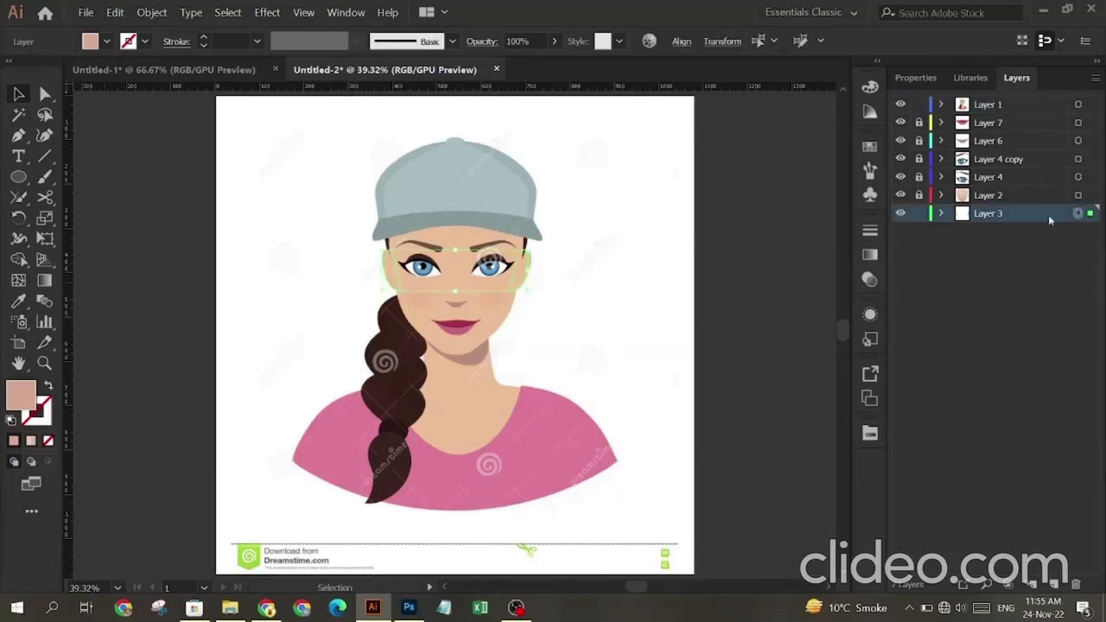
left_click(918, 213)
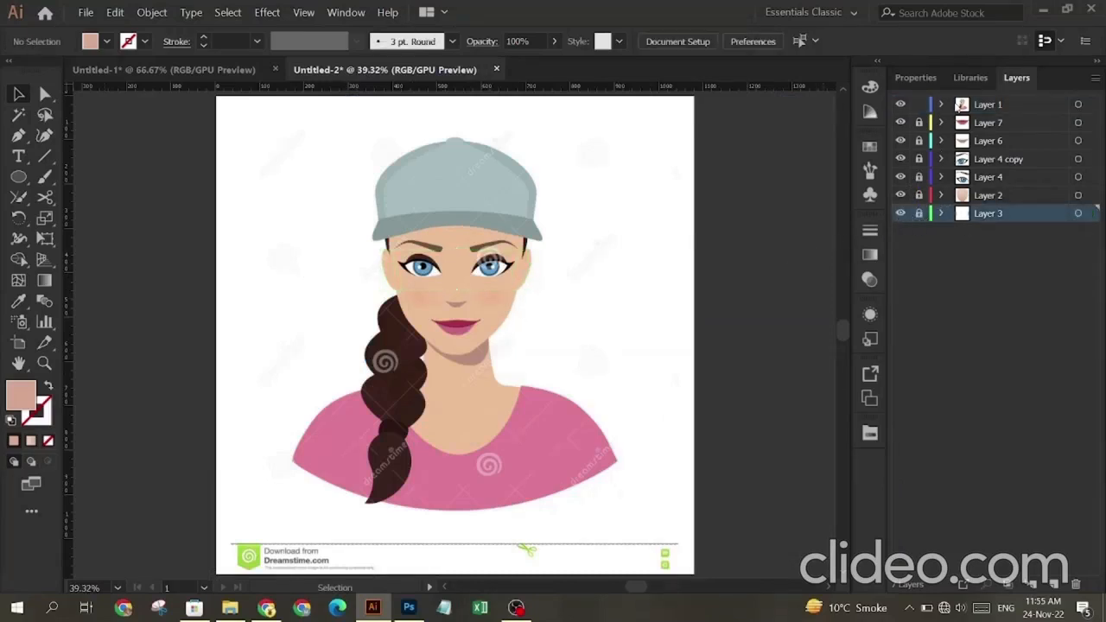
Step: Select the reference image on Layer 1 and crop it to the area around the cap
left_click(1079, 103)
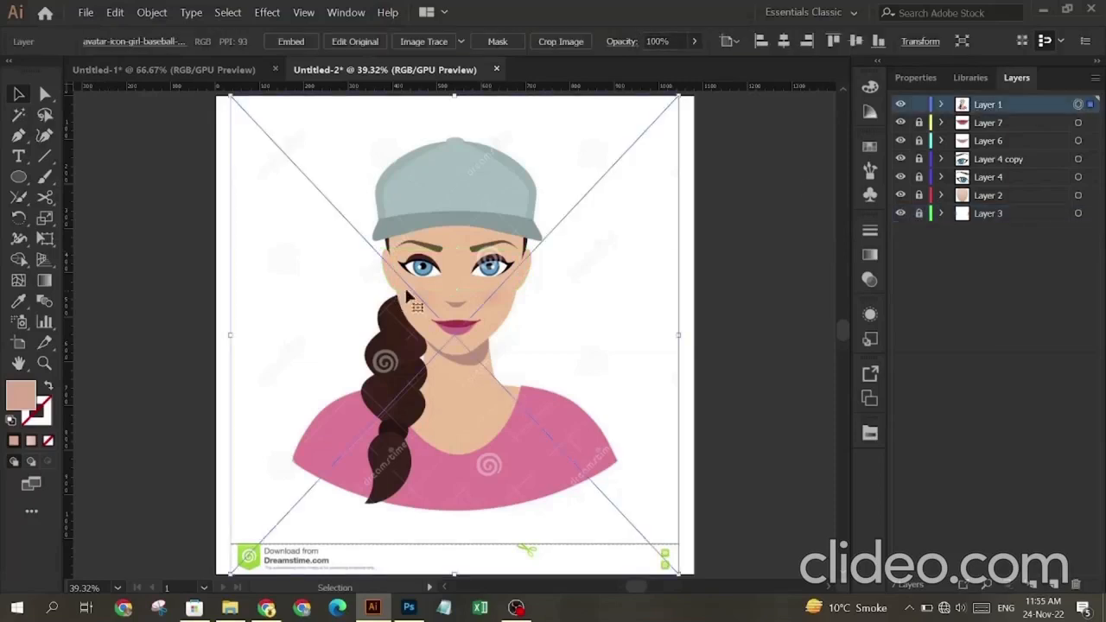
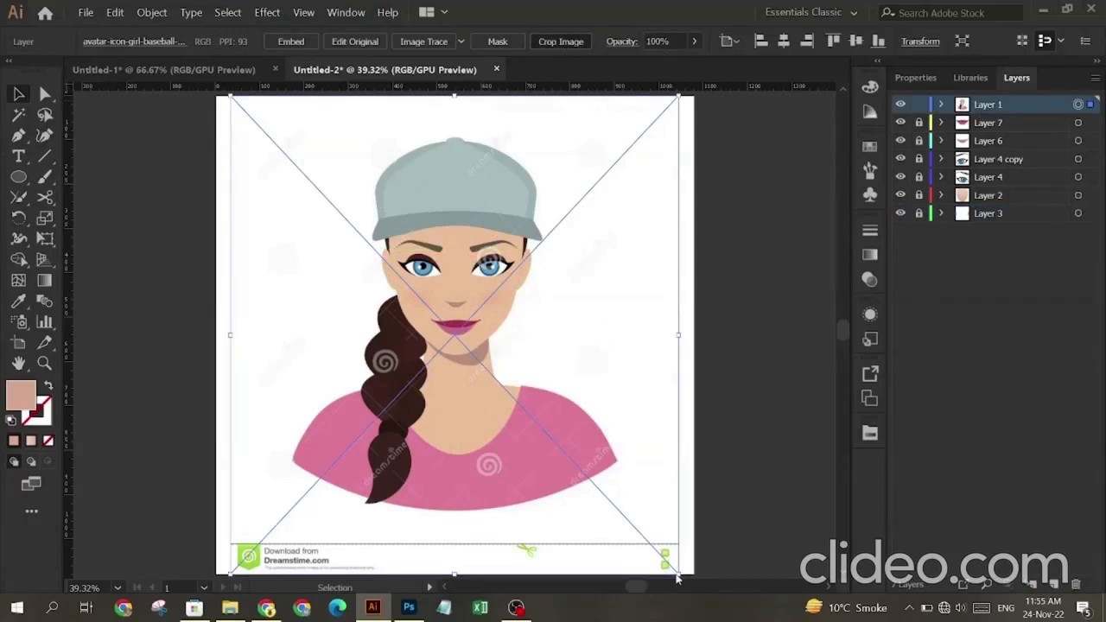
left_click(560, 42)
left_click_drag(641, 171, 552, 131)
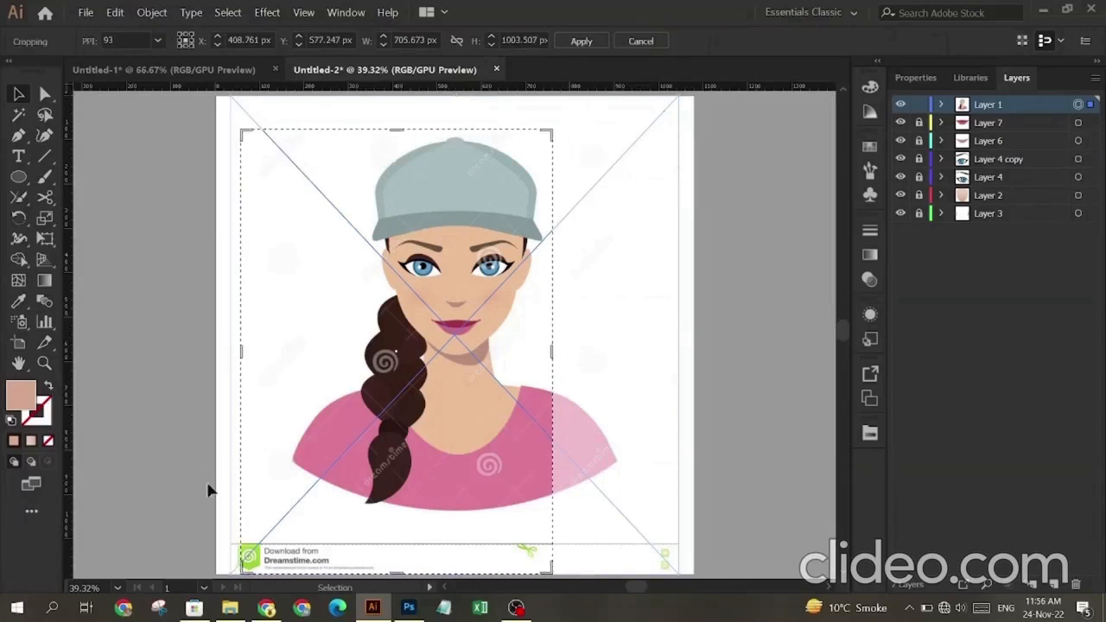
left_click_drag(240, 573, 352, 255)
left_click(587, 47)
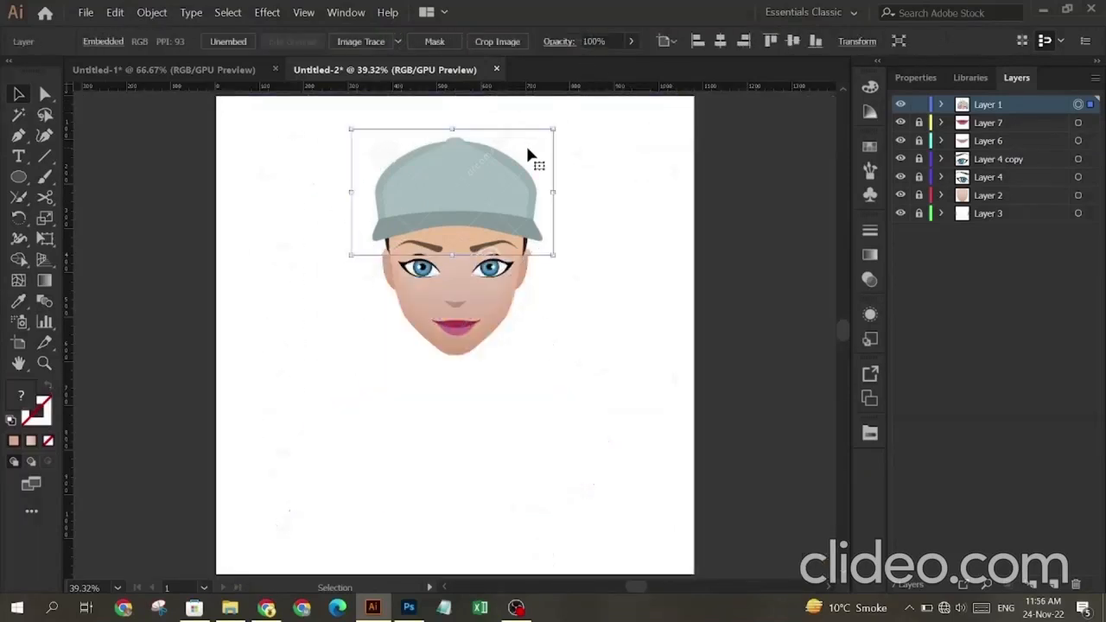
Step: Set the opacity of the cropped cap image to 64%
key("ctrl+1")
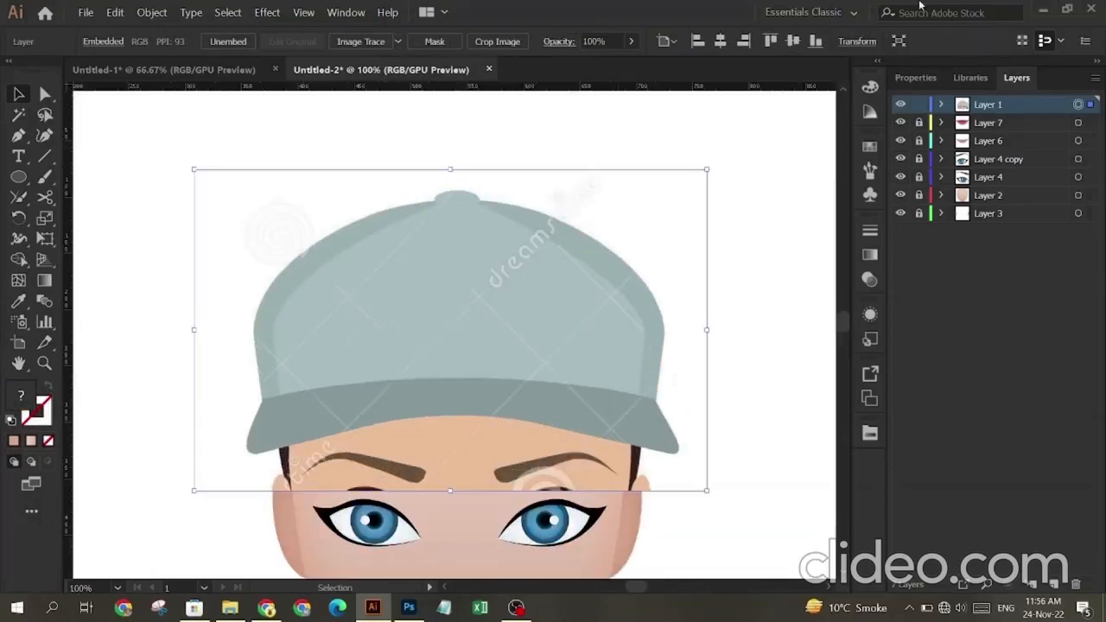
scroll(167, 199, "down", 1)
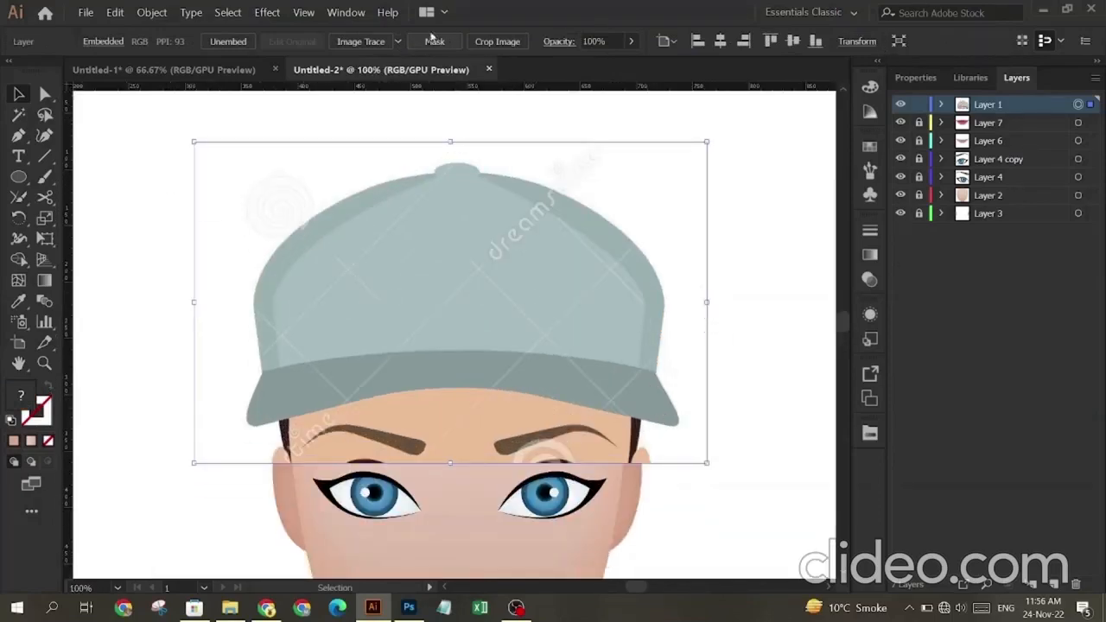
left_click(631, 41)
left_click_drag(631, 64, 603, 67)
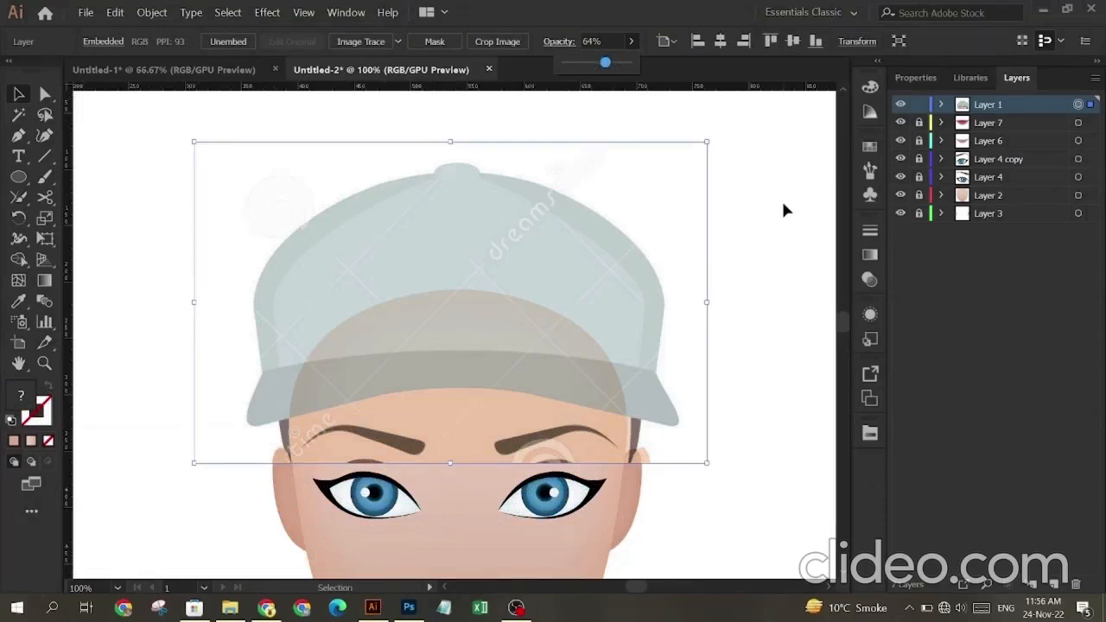
Step: Try to narrow the cap image evenly from both sides and nudge it sideways over the head
left_click_drag(710, 302, 673, 302)
key("Right")
key("Right")
key("Right")
key("Right")
key("Right")
key("Right")
key("Right")
key("Right")
key("Right")
key("Right")
key("Right")
key("Right")
key("Right")
key("Right")
key("Right")
key("Right")
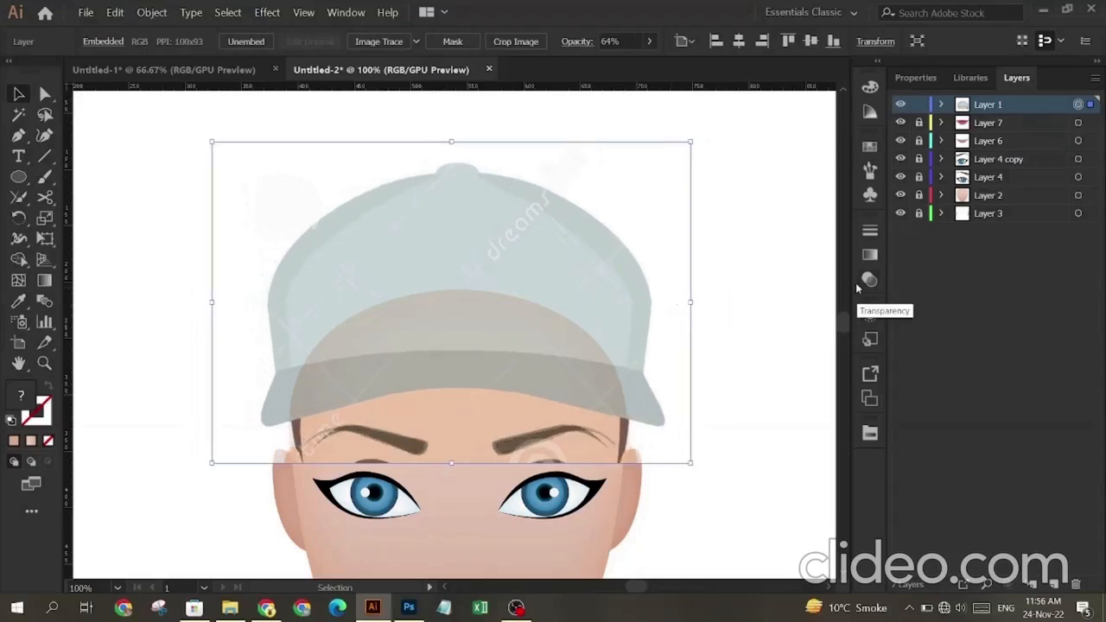
key("Left")
key("Left")
key("Left")
key("Left")
key("Left")
key("Left")
key("Left")
key("Left")
key("Left")
key("Left")
key("Left")
key("Left")
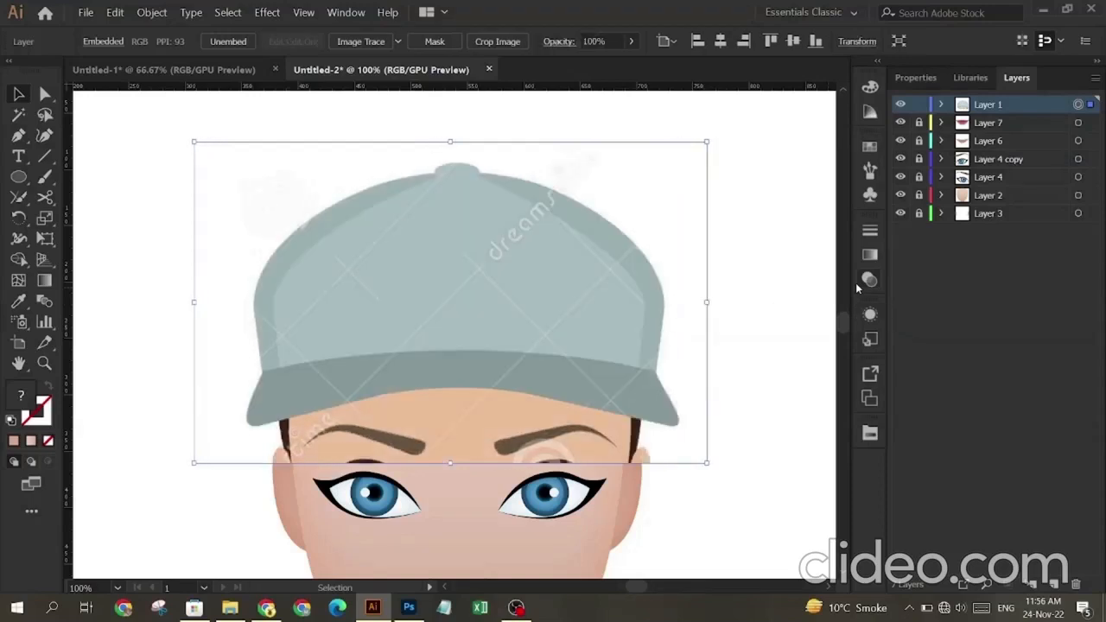
Step: Undo the cap image resize, opacity, crop, layer locks and layer reordering
key("ctrl+z")
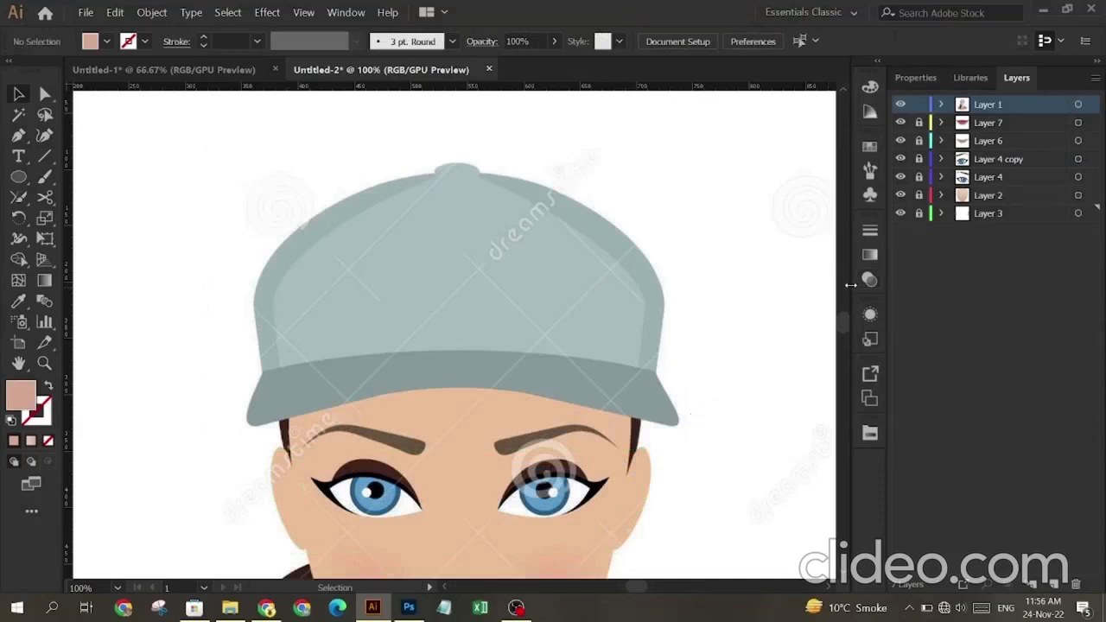
key("ctrl+z")
key("ctrl+z")
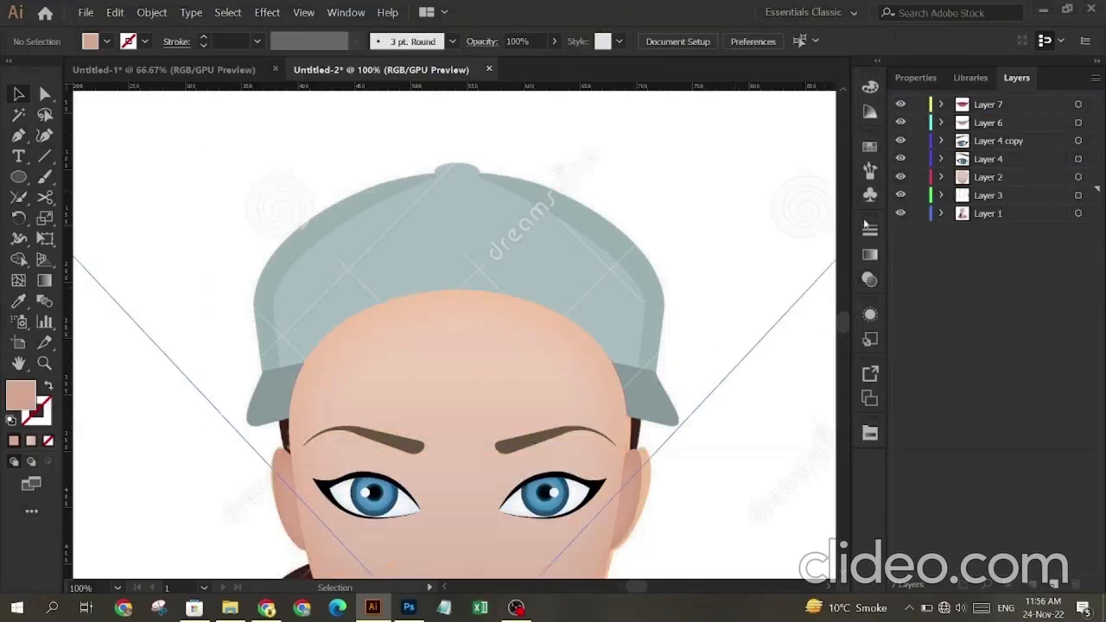
Step: Lock Layer 1, add a new layer above all others, and swap fill and stroke for drawing outlines with the Pen tool
left_click(920, 214)
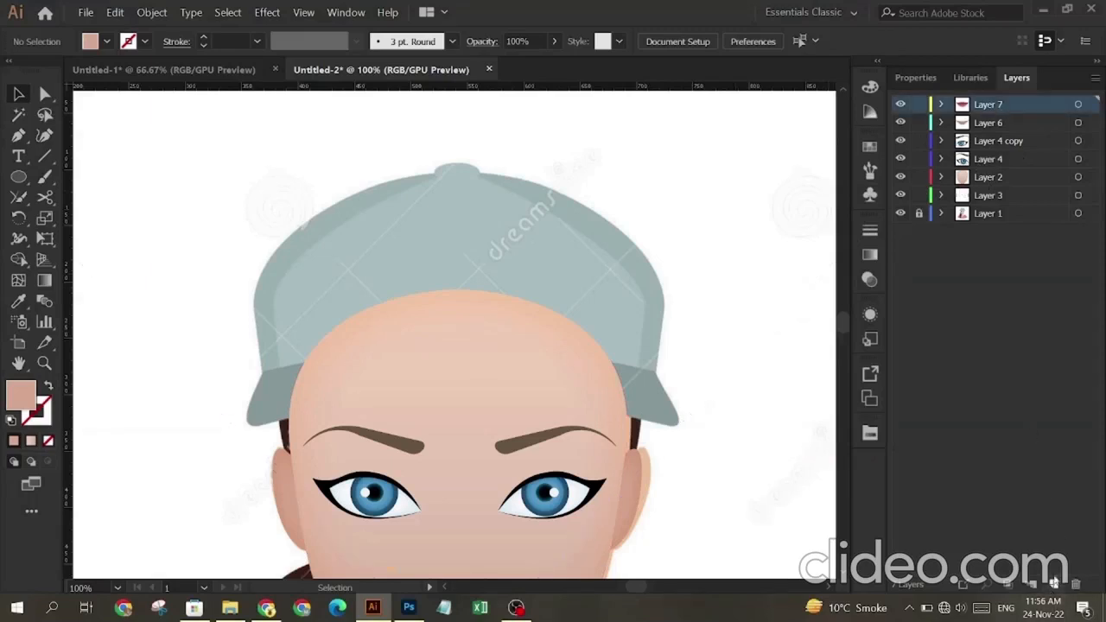
left_click(1054, 584)
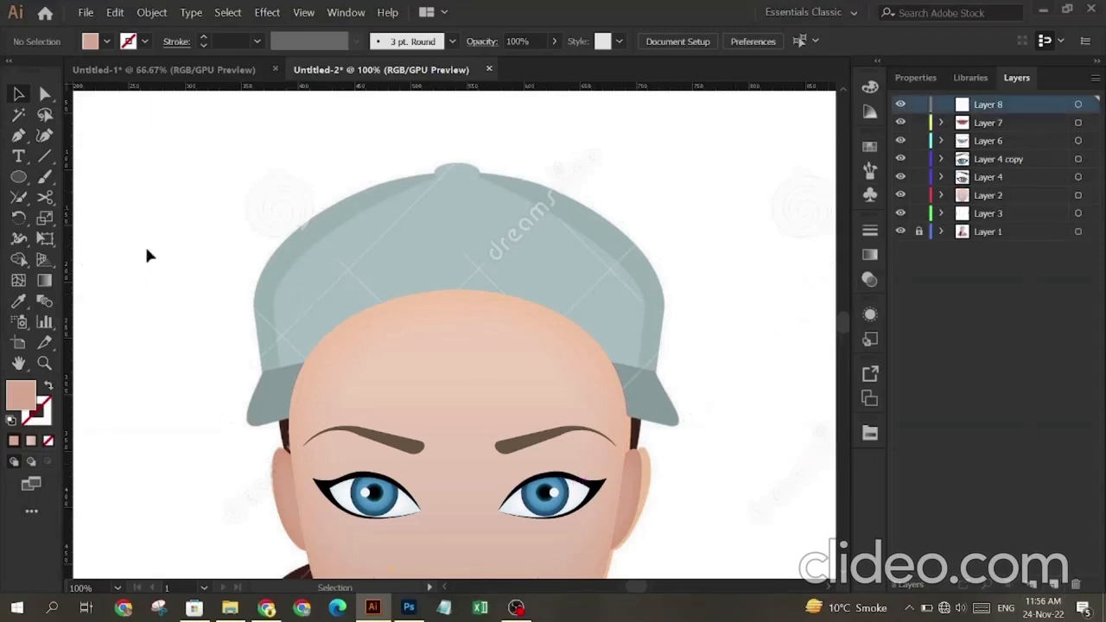
left_click(19, 137)
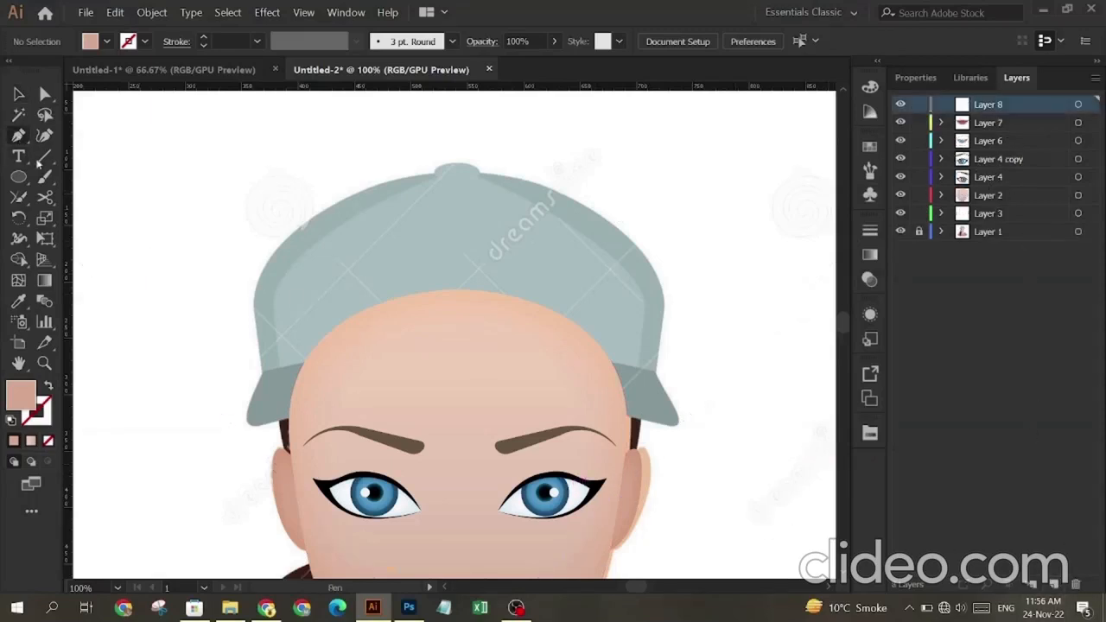
left_click(49, 388)
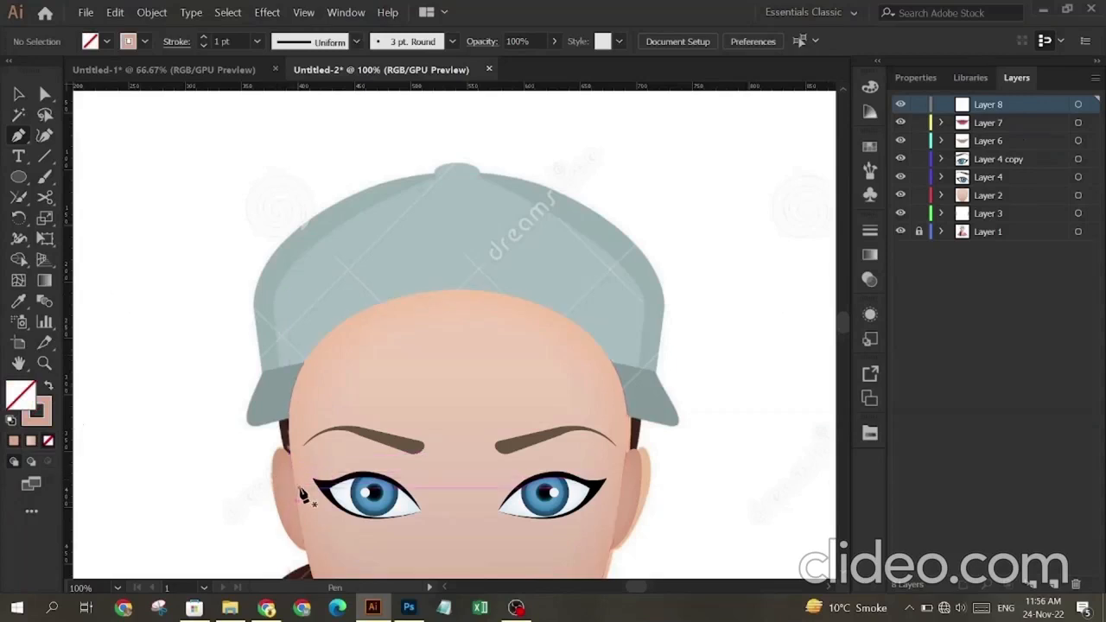
Step: Draw a closed hair shape with curved sides running from one temple up behind the cap and down to the other temple
left_click(300, 488)
left_click(272, 342)
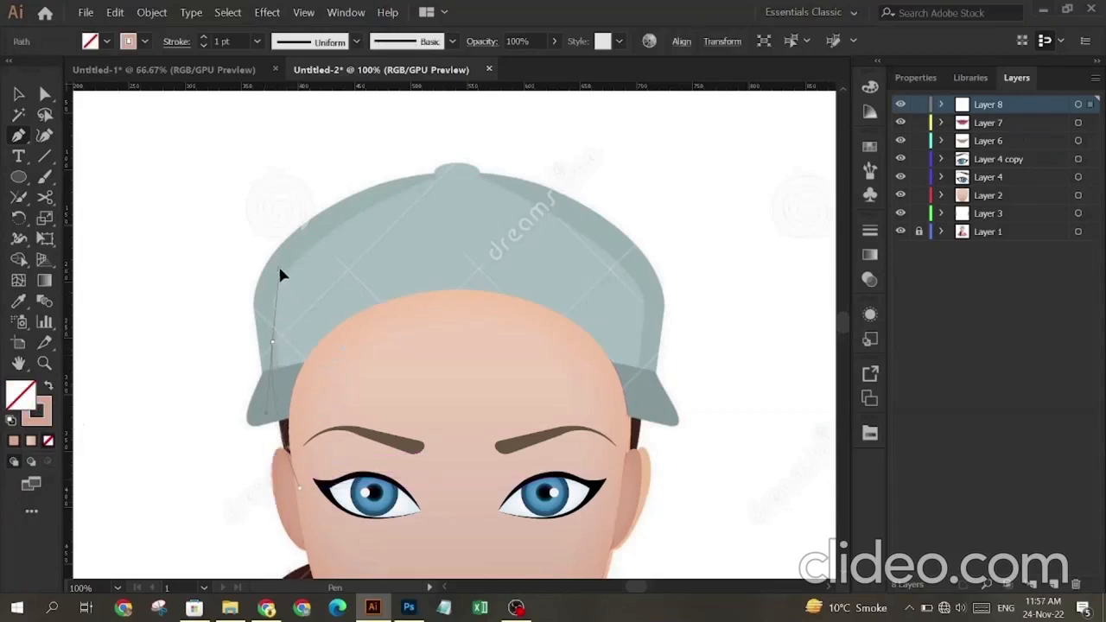
left_click(273, 341)
left_click(329, 312)
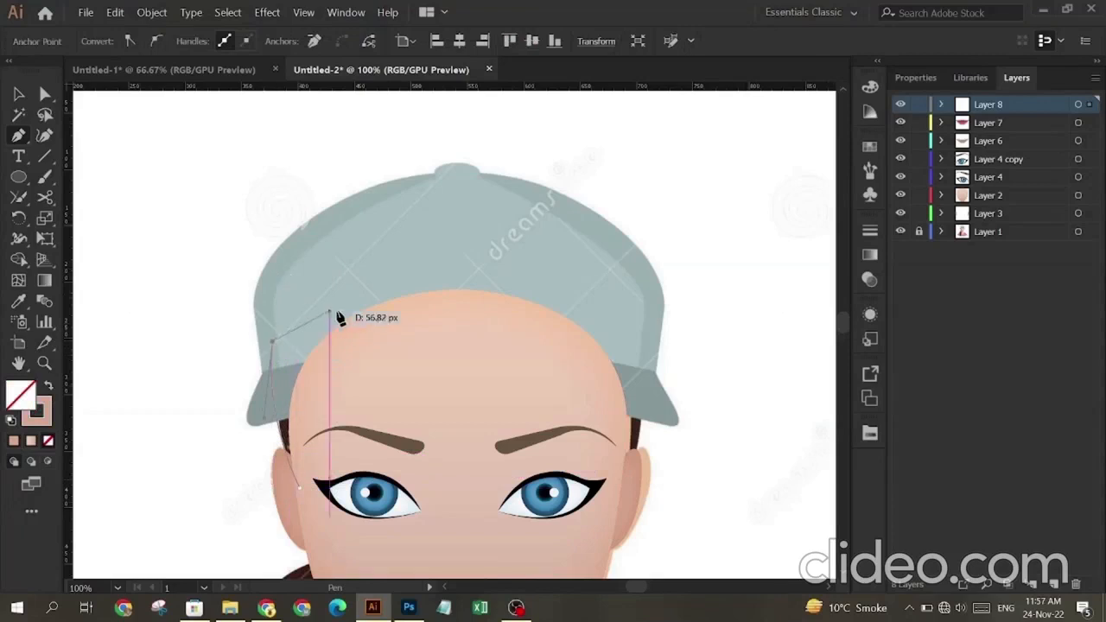
left_click(646, 345)
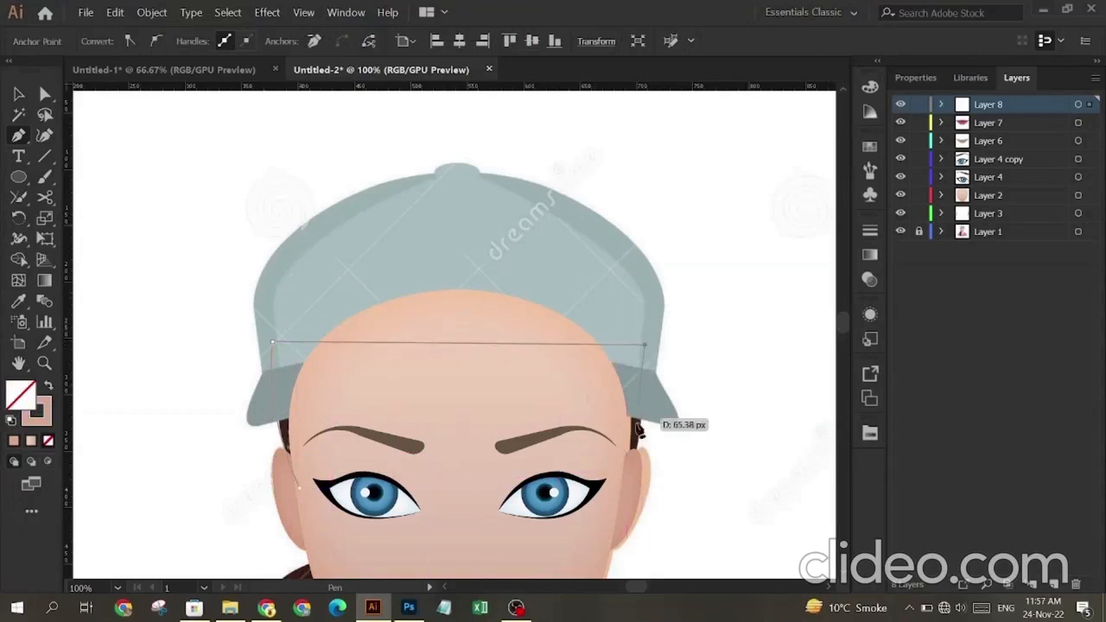
left_click_drag(616, 467, 584, 451)
left_click(615, 467)
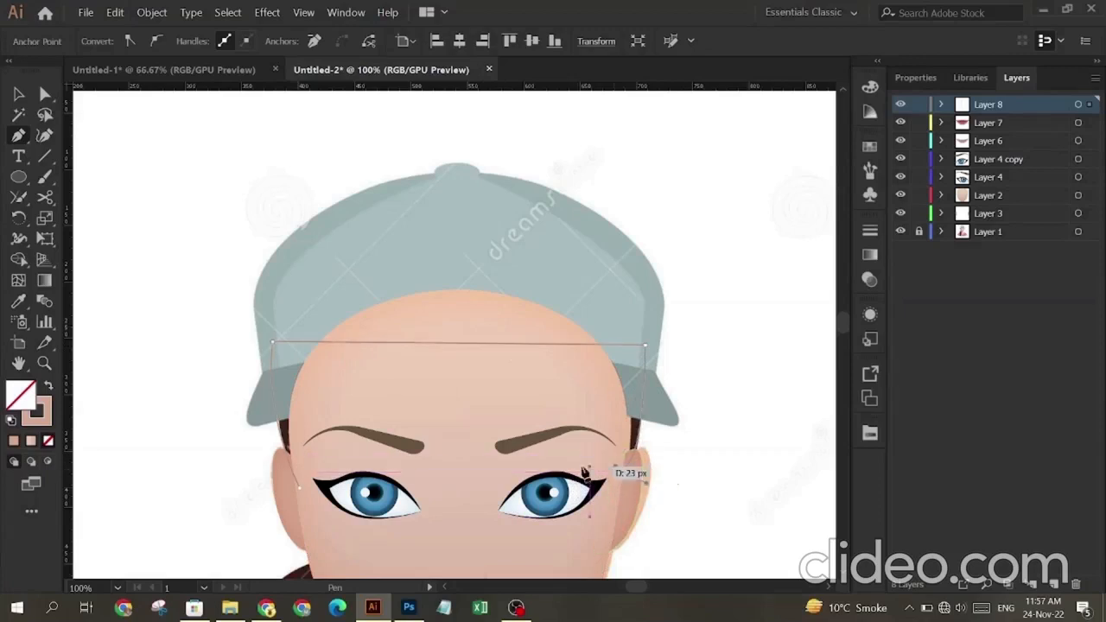
left_click(298, 487)
Step: Fill the hair shape with the dark brown sampled from the reference hair beside the ear
key("i")
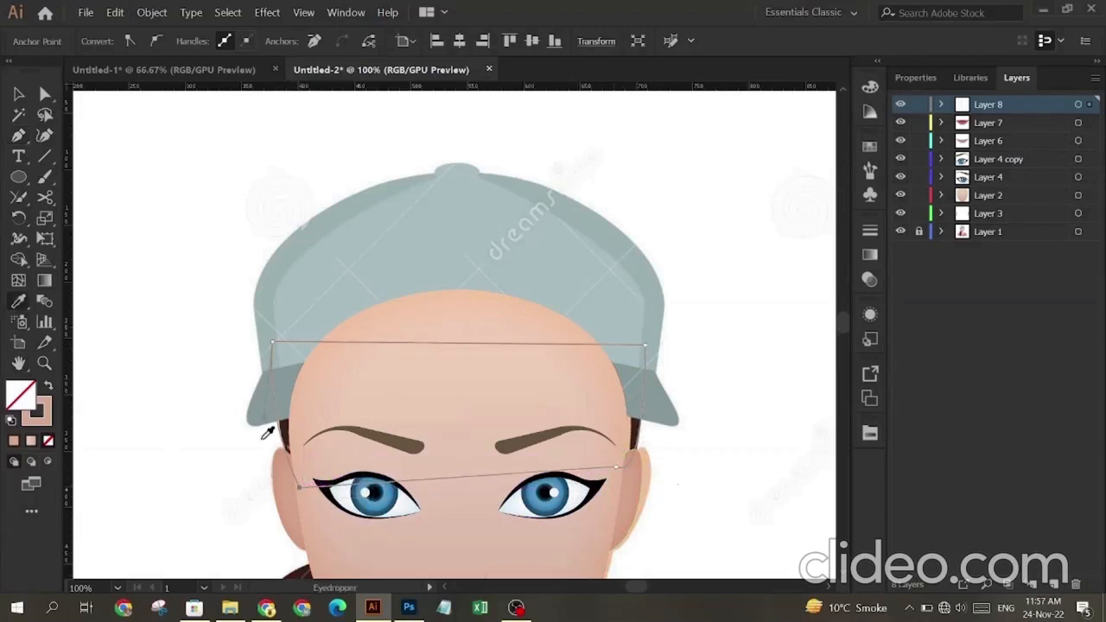
left_click(283, 432)
key("v")
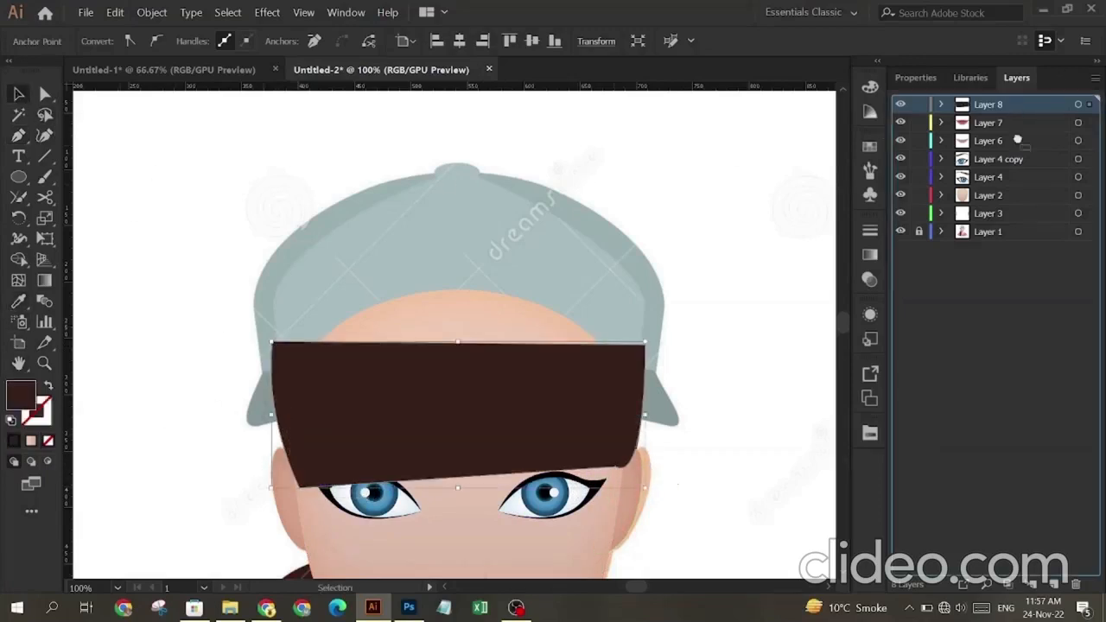
Step: Move Layer 8 to the bottom of the stack and unlocked Layer 1 to the top, and lock all other layers
left_click_drag(1018, 140, 958, 99)
left_click(737, 279)
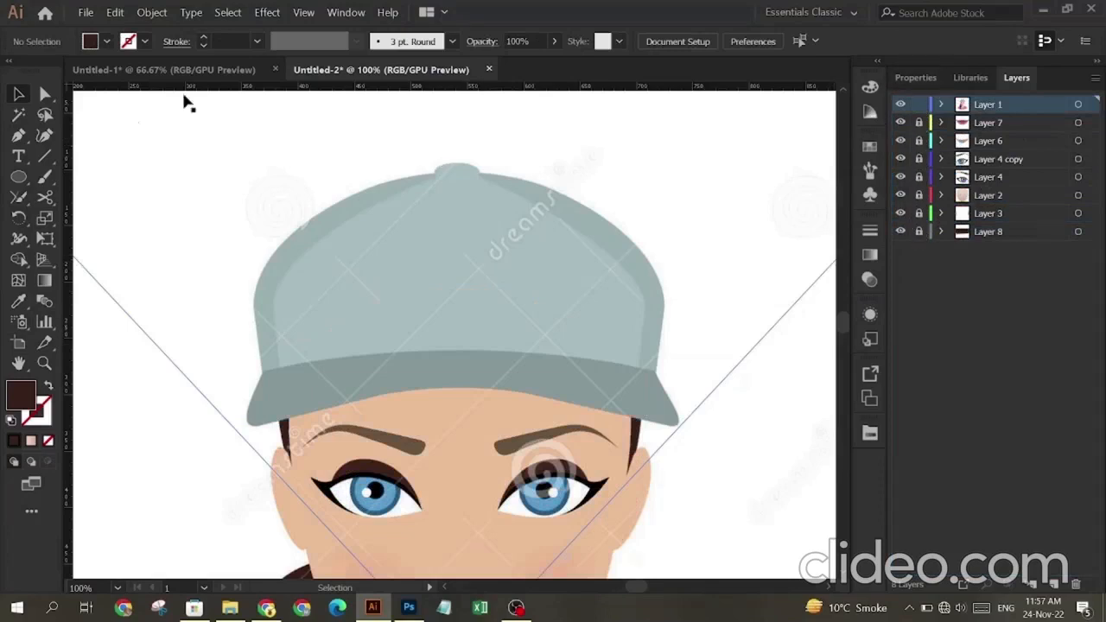
Step: Select the reference image and crop it to the area around the cap, down to the eyes
key("ctrl+0")
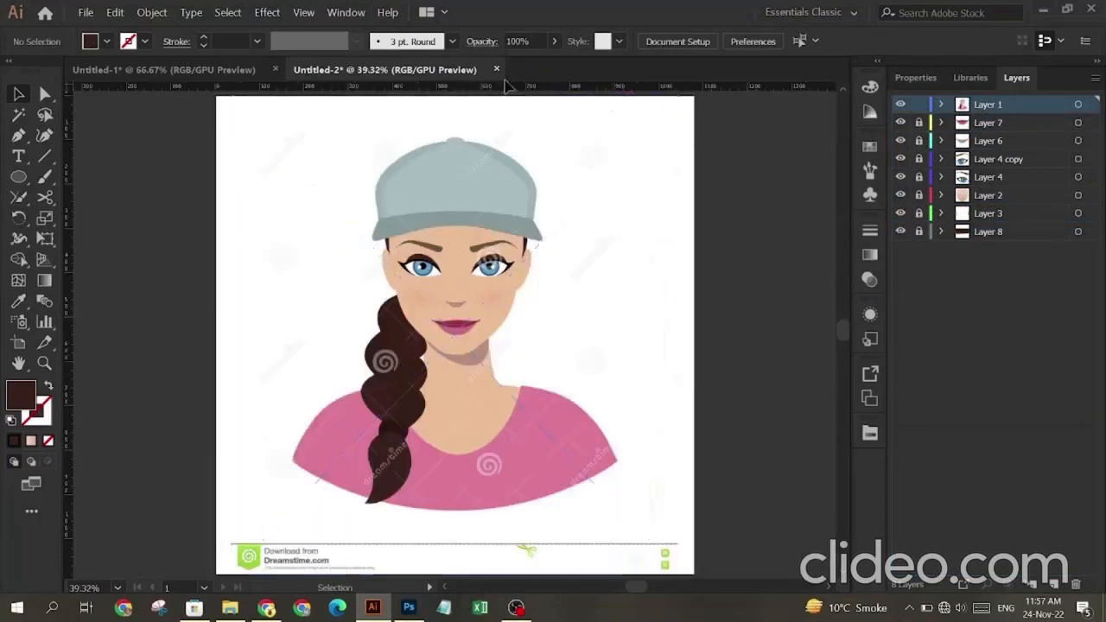
left_click(472, 156)
left_click(561, 42)
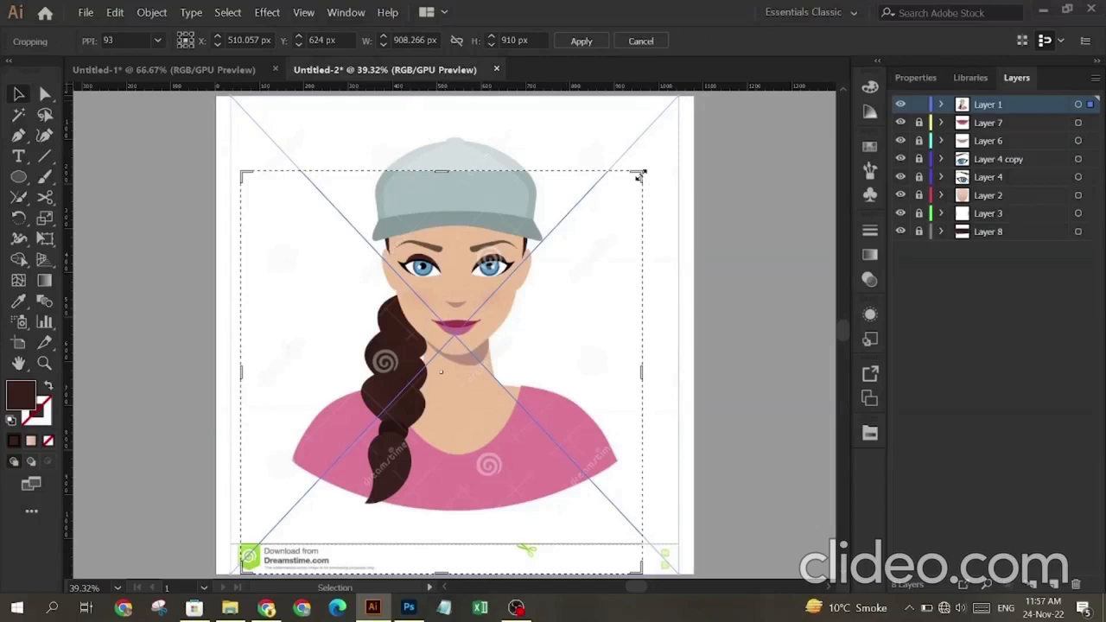
left_click_drag(639, 175, 556, 137)
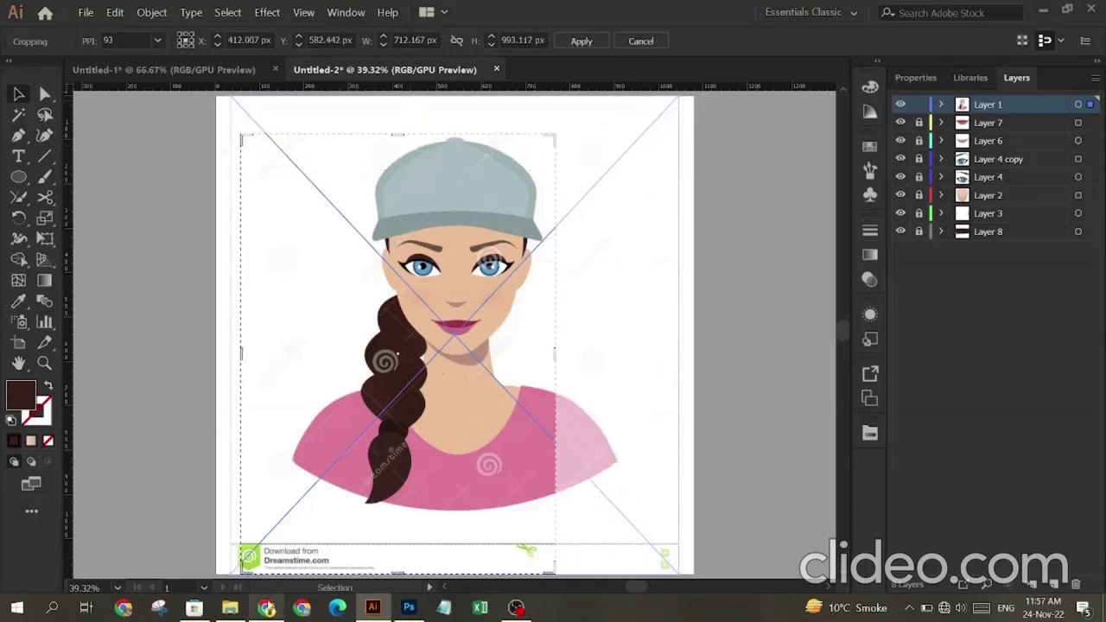
left_click_drag(241, 572, 360, 257)
left_click(580, 41)
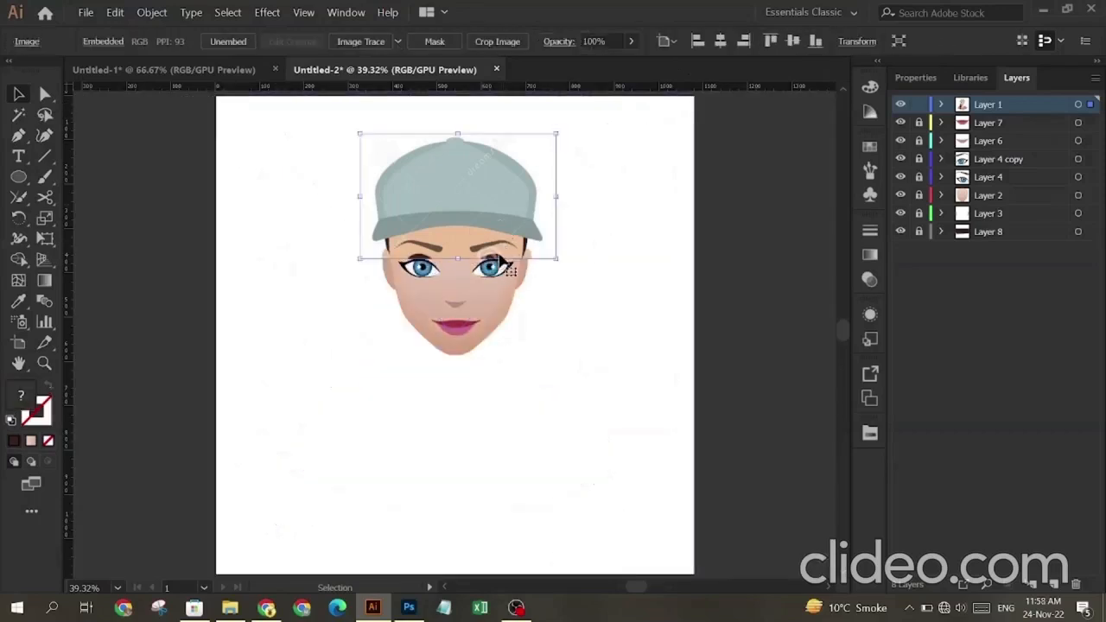
Step: Set the cropped cap image's opacity to 62%
left_click(631, 41)
left_click(605, 63)
key("z")
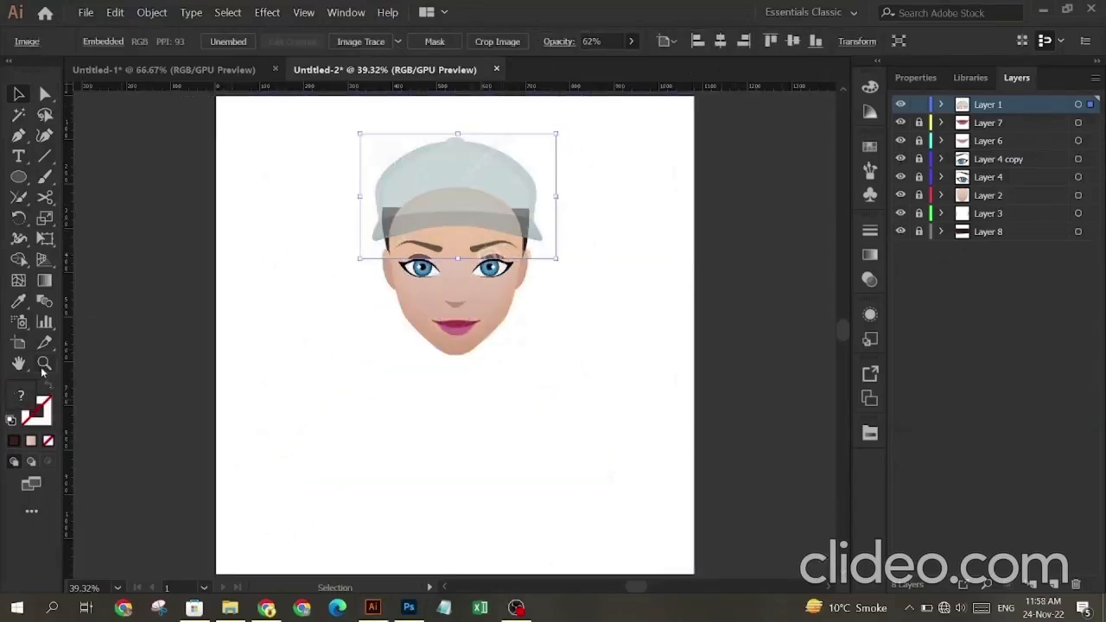
Step: Narrow the cropped cap image slightly from both sides and lower its upper edge to fit the drawn head
left_click_drag(441, 144, 600, 210)
left_click(22, 95)
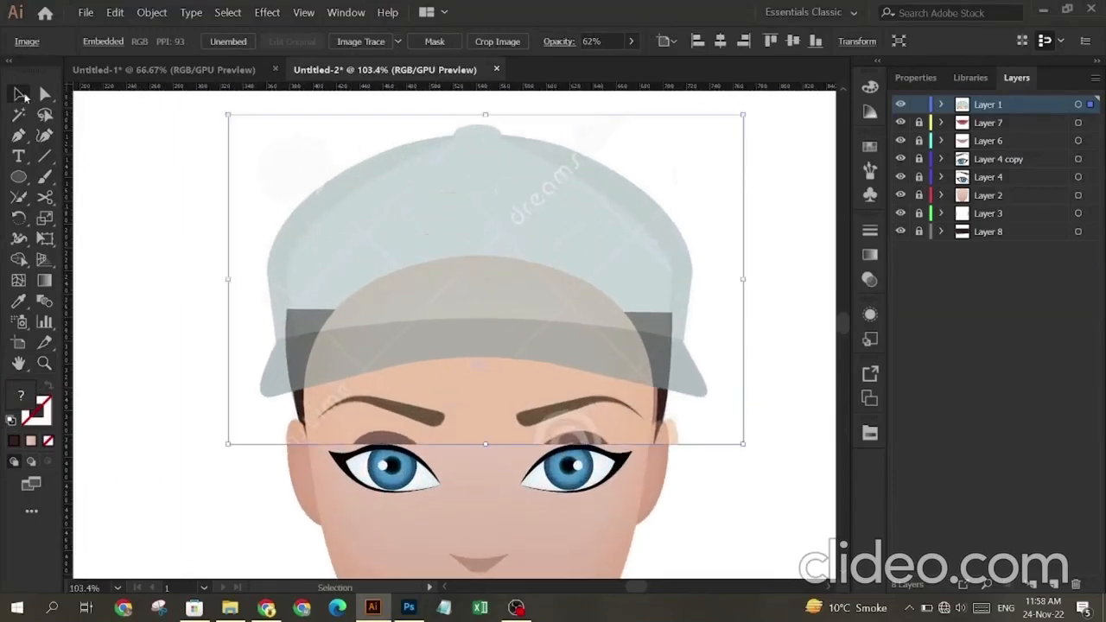
left_click_drag(742, 281, 734, 280)
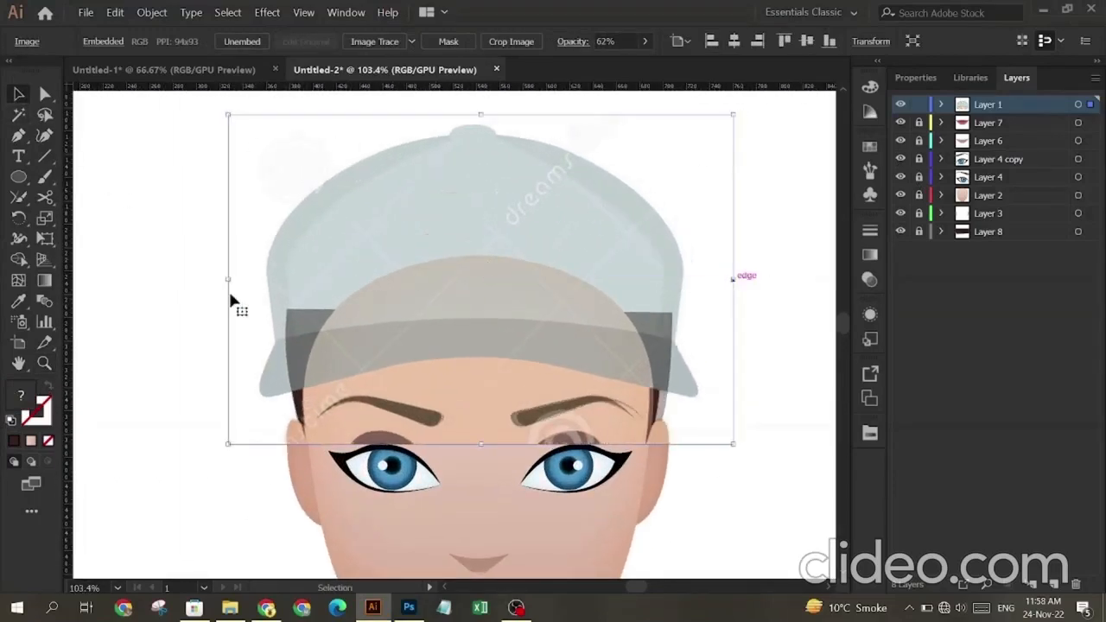
left_click_drag(228, 279, 240, 291)
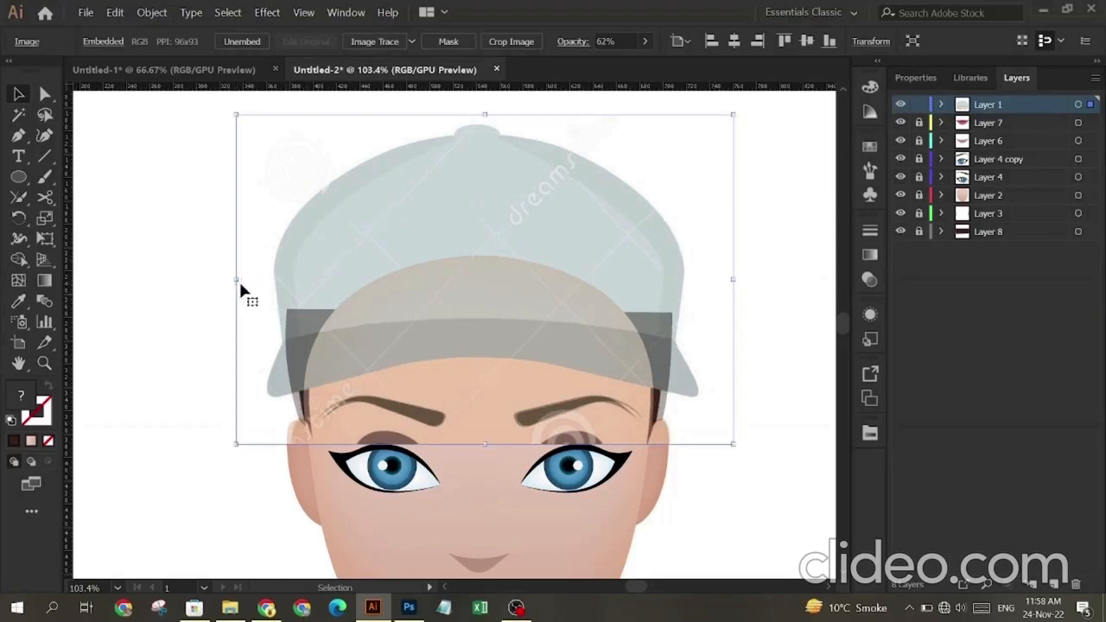
scroll(415, 194, "up", 1)
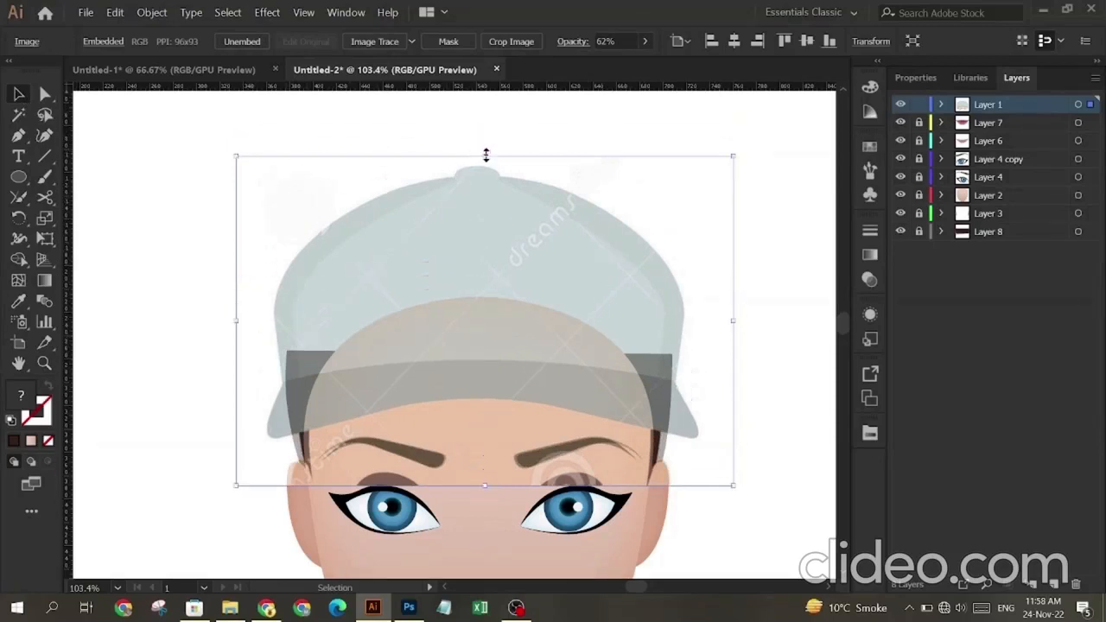
left_click_drag(485, 156, 483, 159)
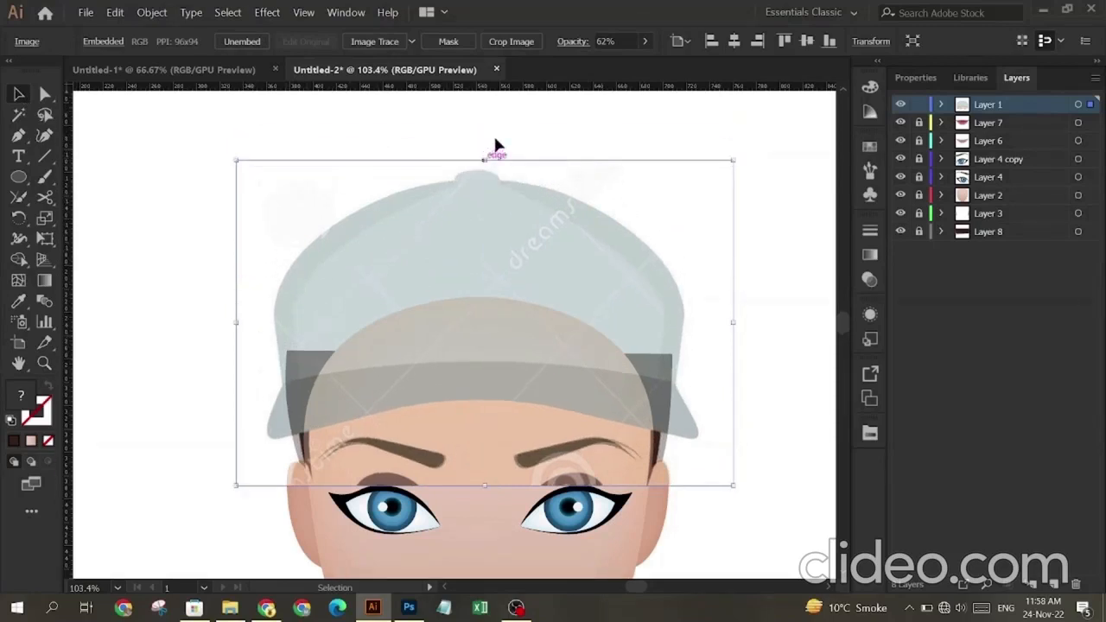
left_click(496, 129)
Step: Set the cap image's opacity to 100% and keep it in place over the head
left_click(542, 232)
left_click(645, 41)
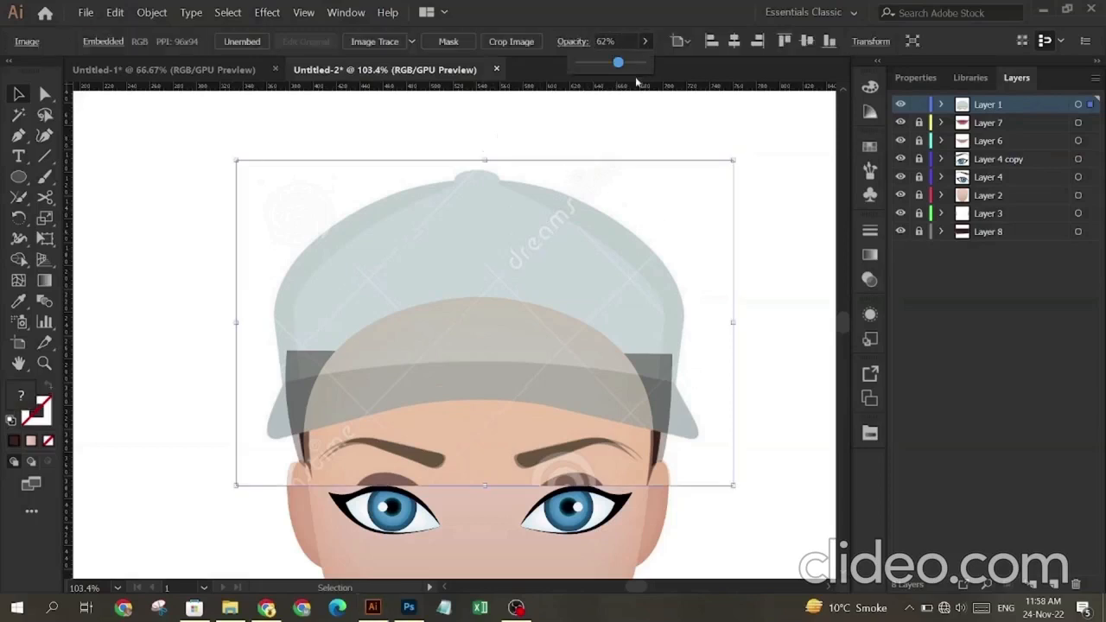
left_click_drag(617, 62, 694, 93)
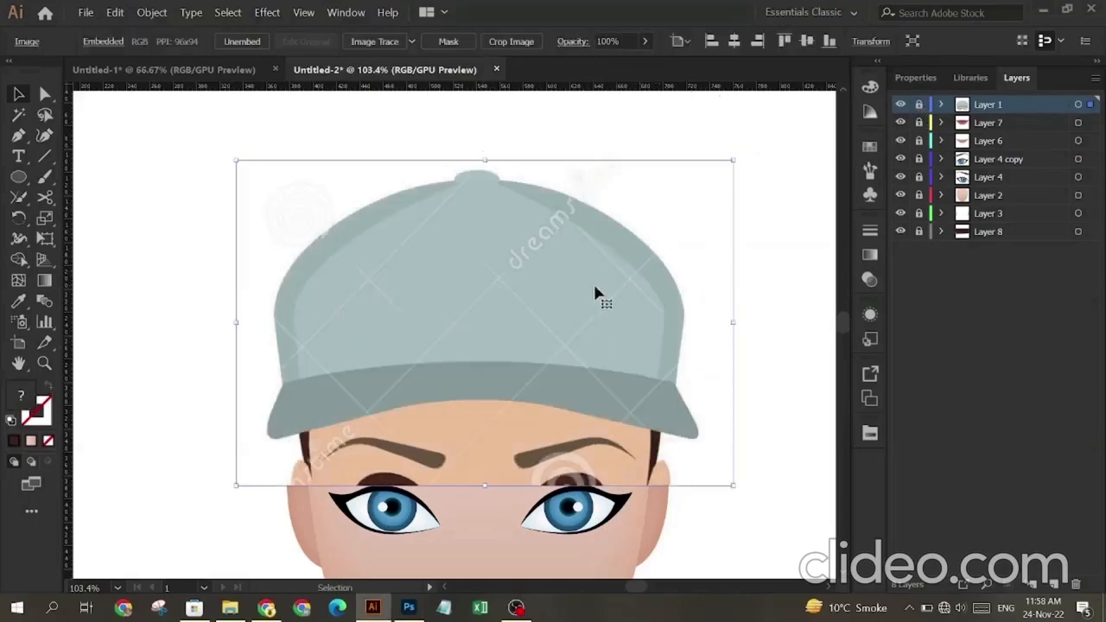
left_click_drag(649, 283, 725, 242)
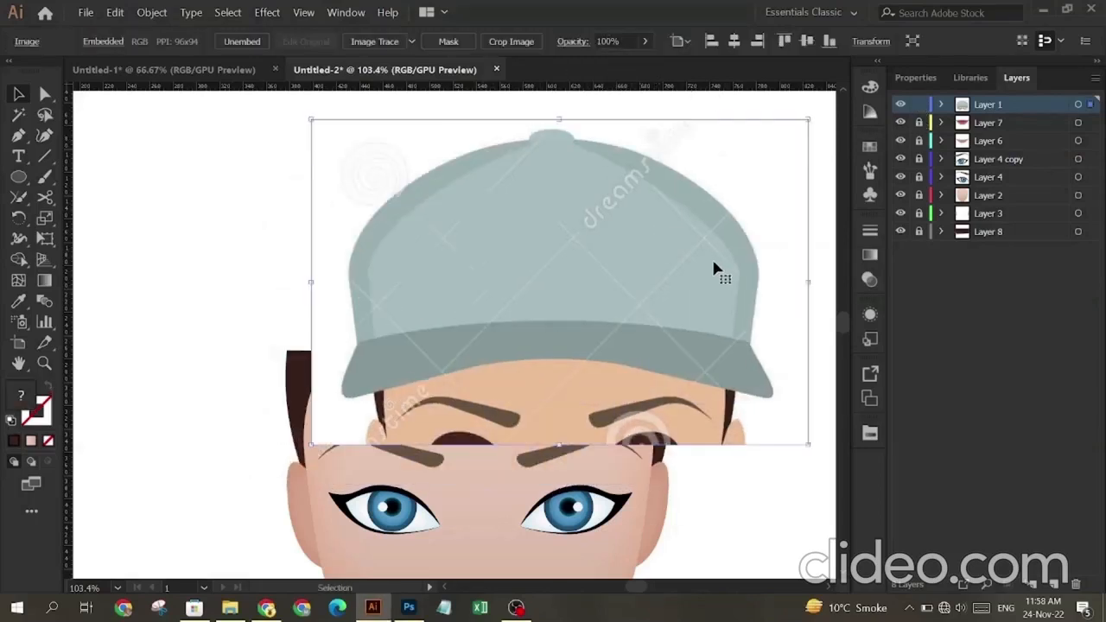
key("ctrl+z")
Step: Lock Layer 1 and add a new layer above it for the cap tracing
left_click(919, 106)
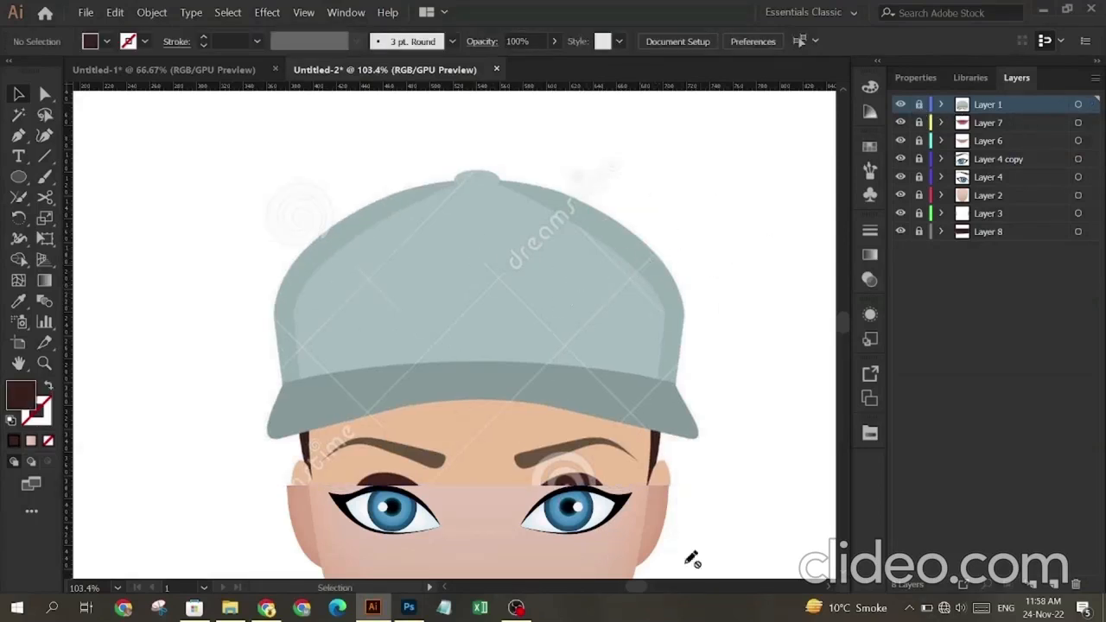
left_click(1056, 584)
Step: Start an unfilled dark brown Pen path at the cap's button and curve it along the crown's left edge to its widest point
left_click(12, 137)
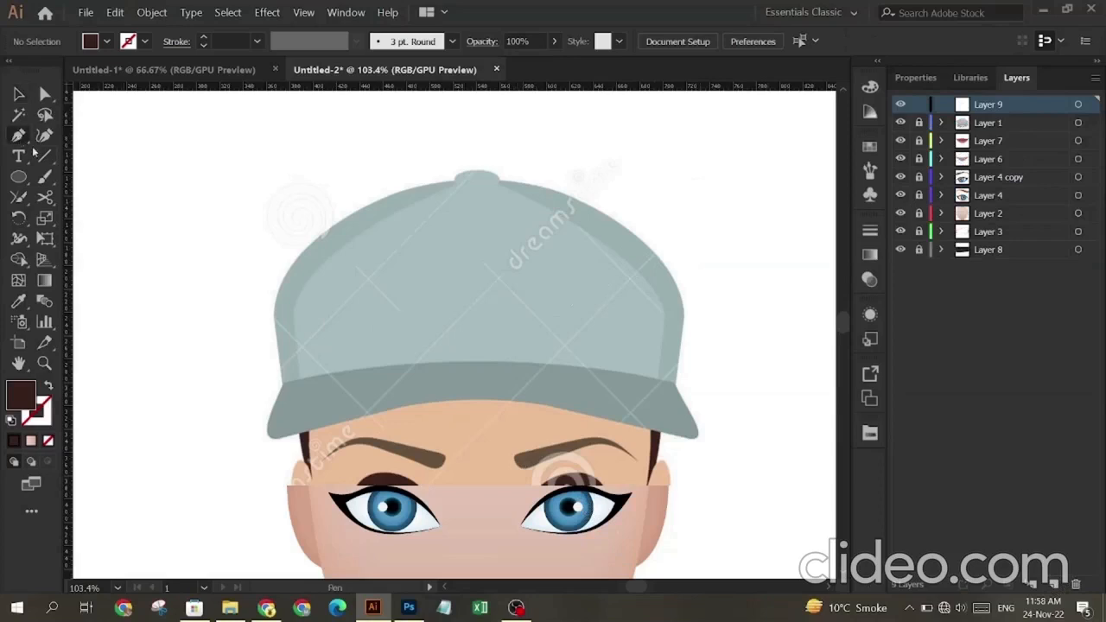
left_click(479, 179)
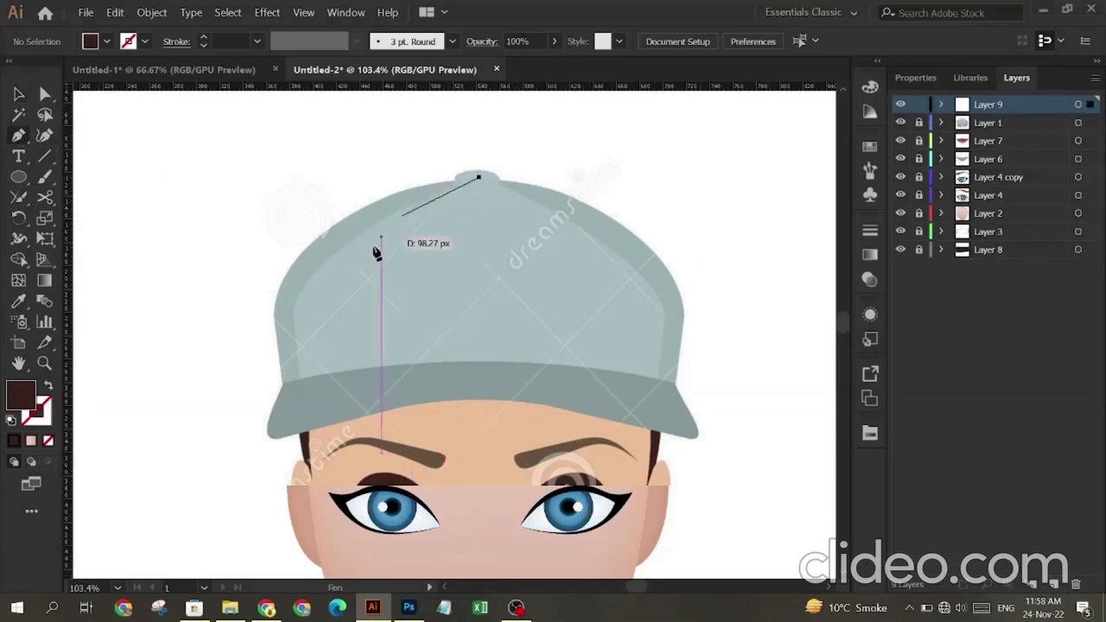
left_click(285, 384)
left_click_drag(285, 383, 291, 464)
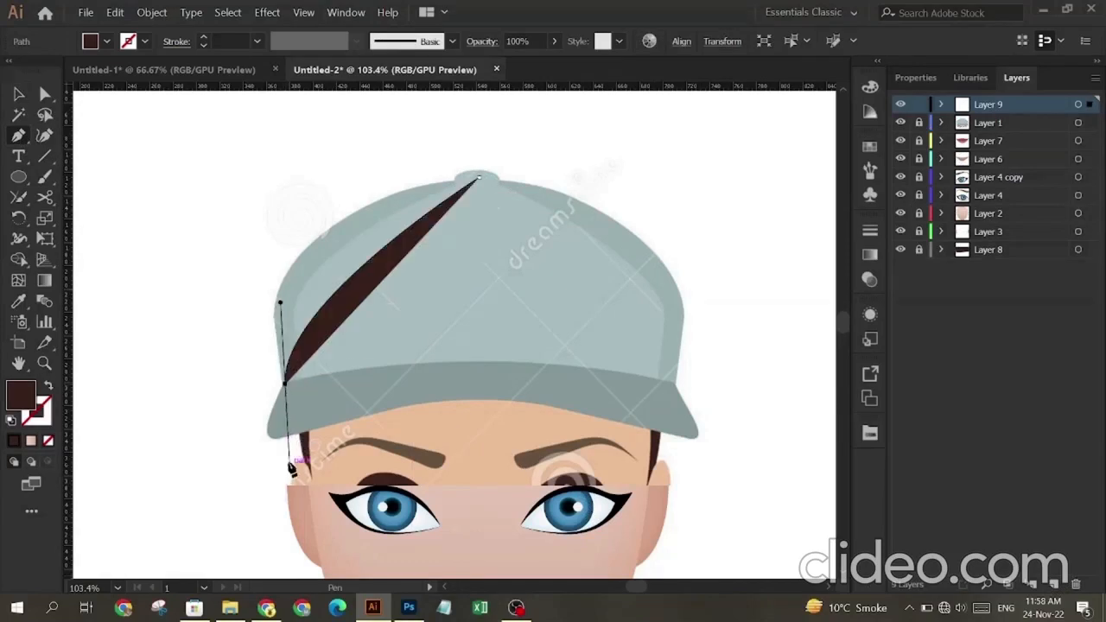
key("ctrl+z")
scroll(186, 422, "down", 1)
left_click(48, 386)
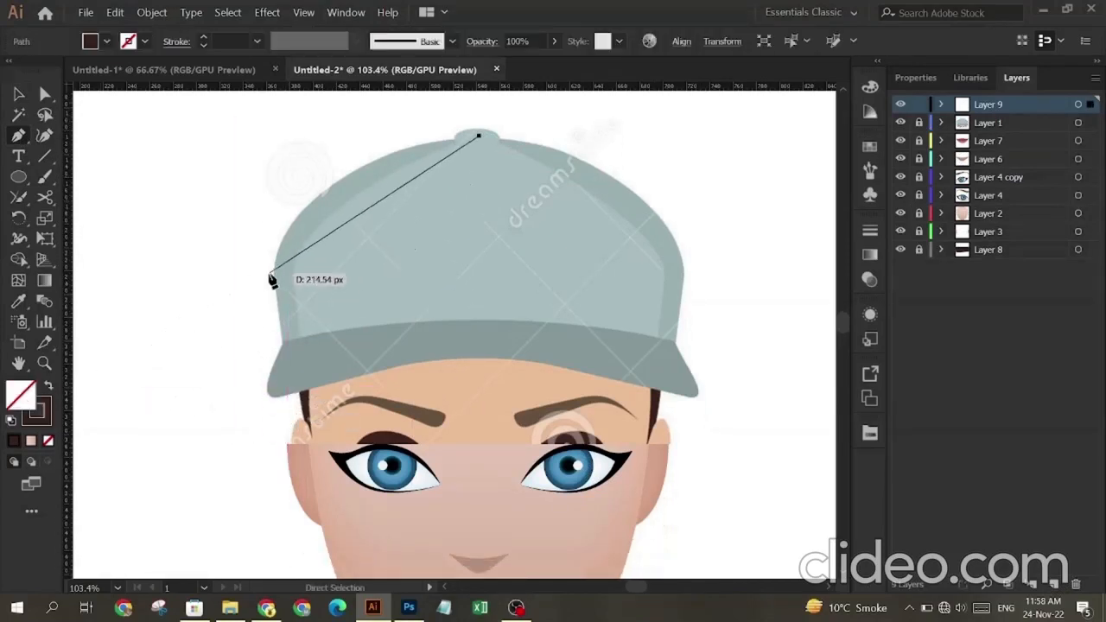
mouse_move(274, 273)
left_mouse_down()
mouse_move(274, 372)
mouse_move(254, 412)
left_mouse_up()
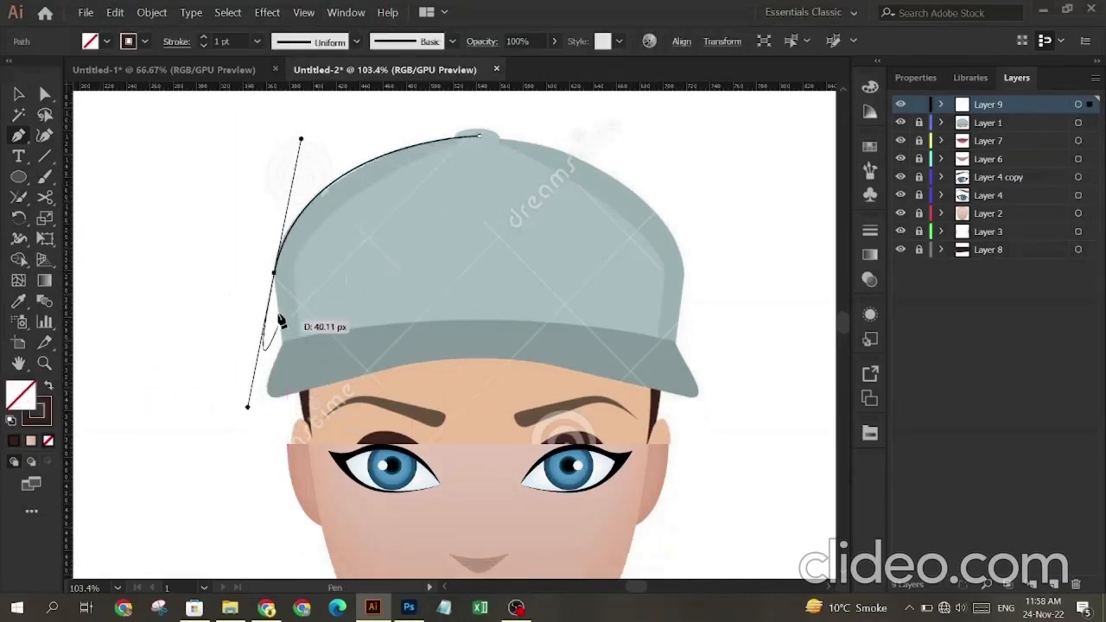
left_click(274, 273)
Step: Continue the crown path down the cap's side and across the brim to the centre, and end it as an open path
left_click(285, 370)
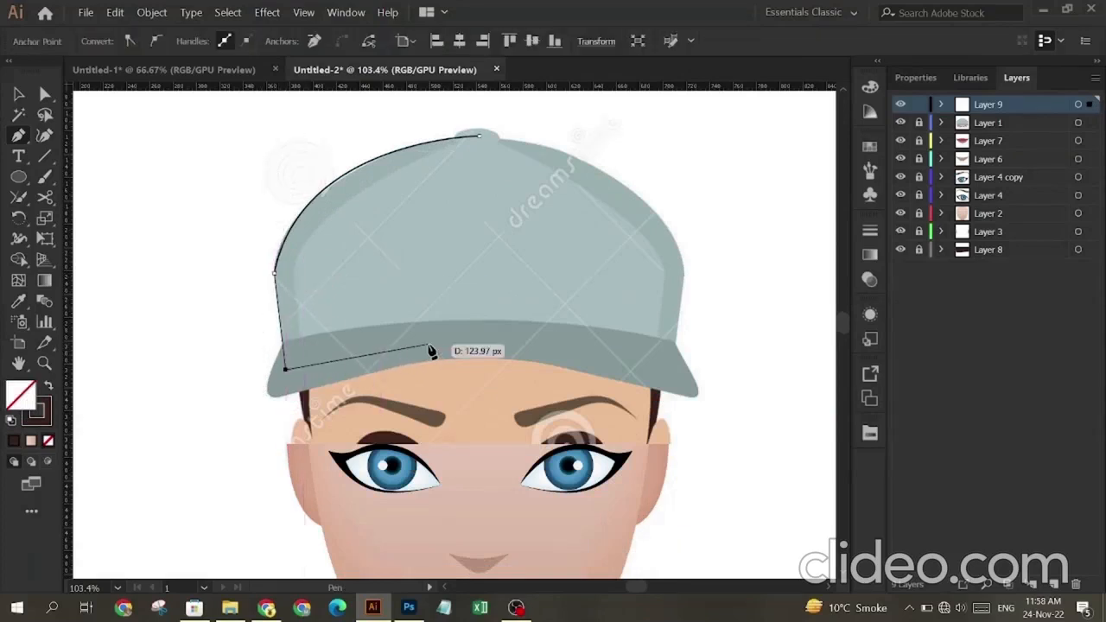
left_click_drag(427, 345, 514, 344)
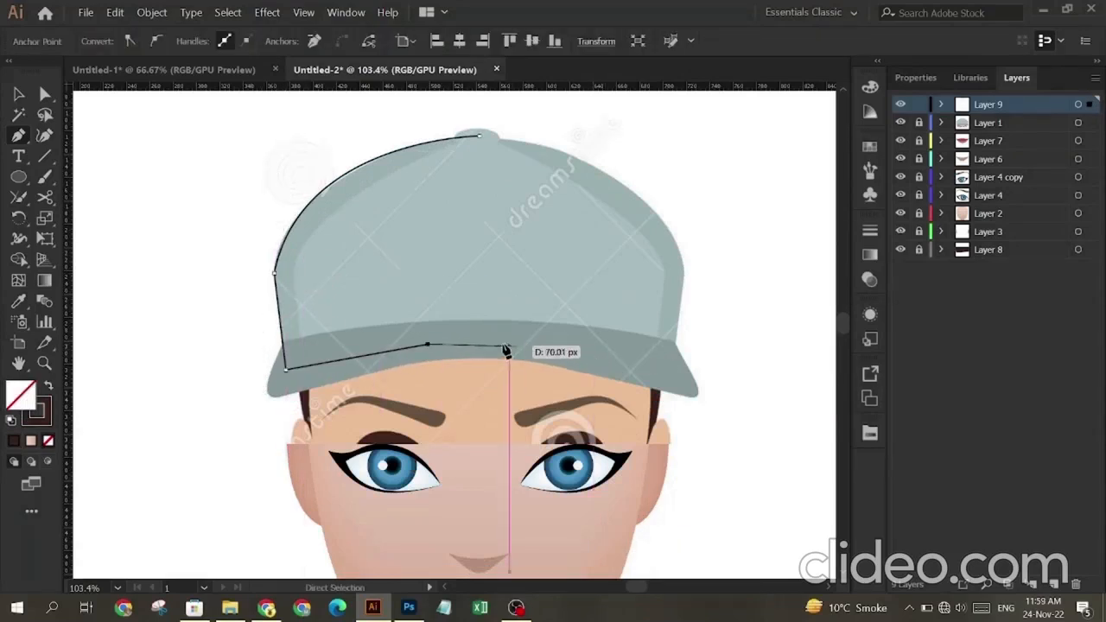
left_click(481, 345)
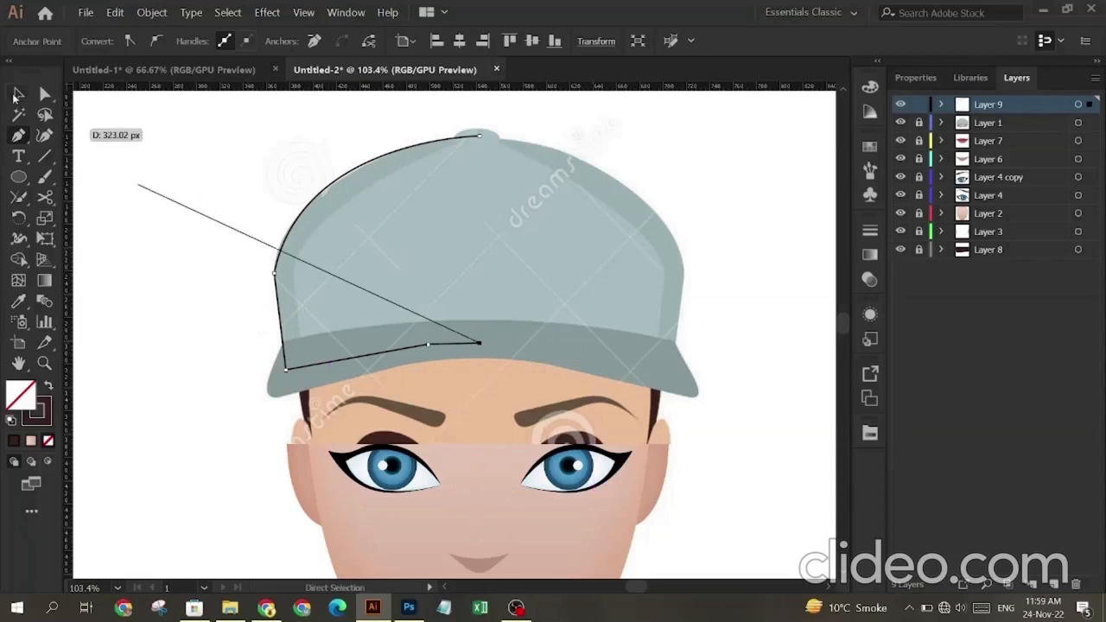
left_click(81, 178, "ctrl")
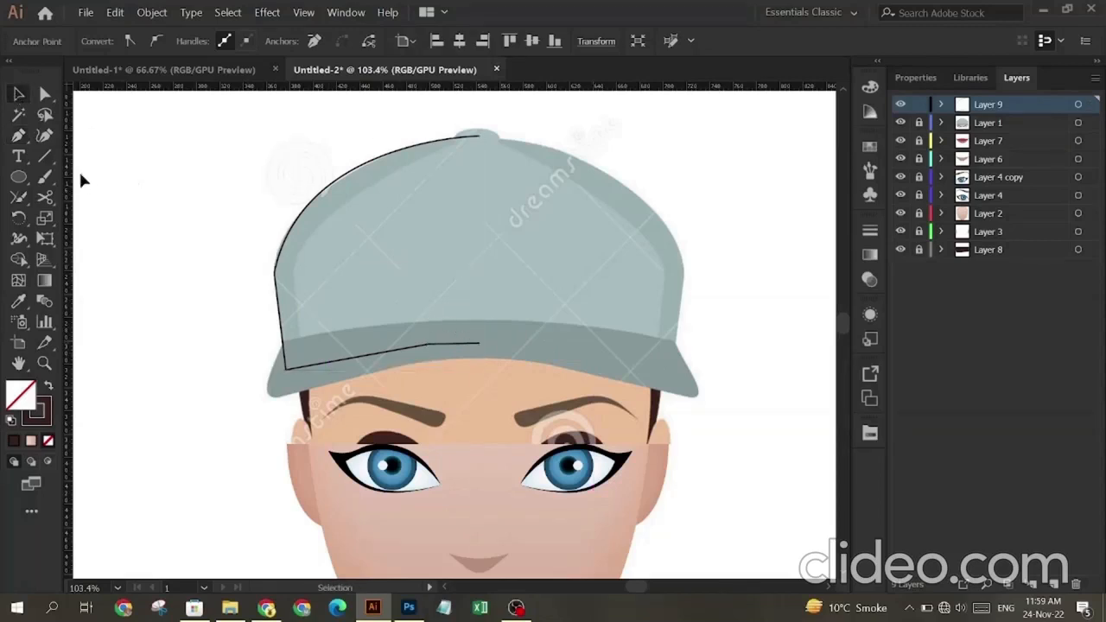
Step: Draw a closed shape along the left side panel's inner edge and around outside the cap, filled with the panel's sampled grey-green
left_click(462, 129)
left_click_drag(292, 274, 285, 342)
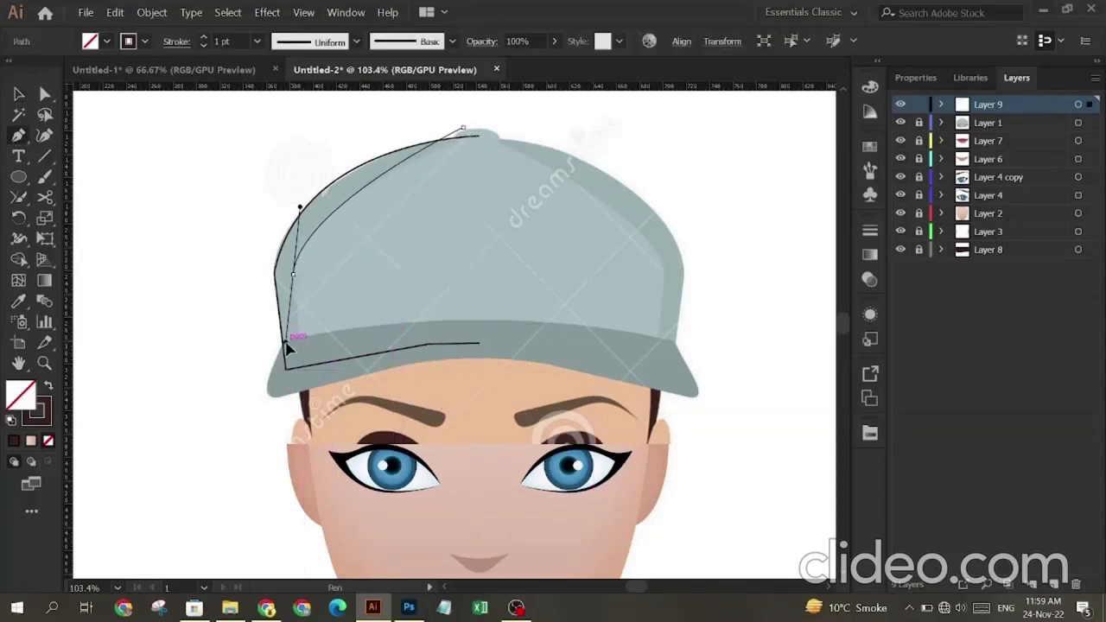
left_click_drag(293, 276, 311, 376)
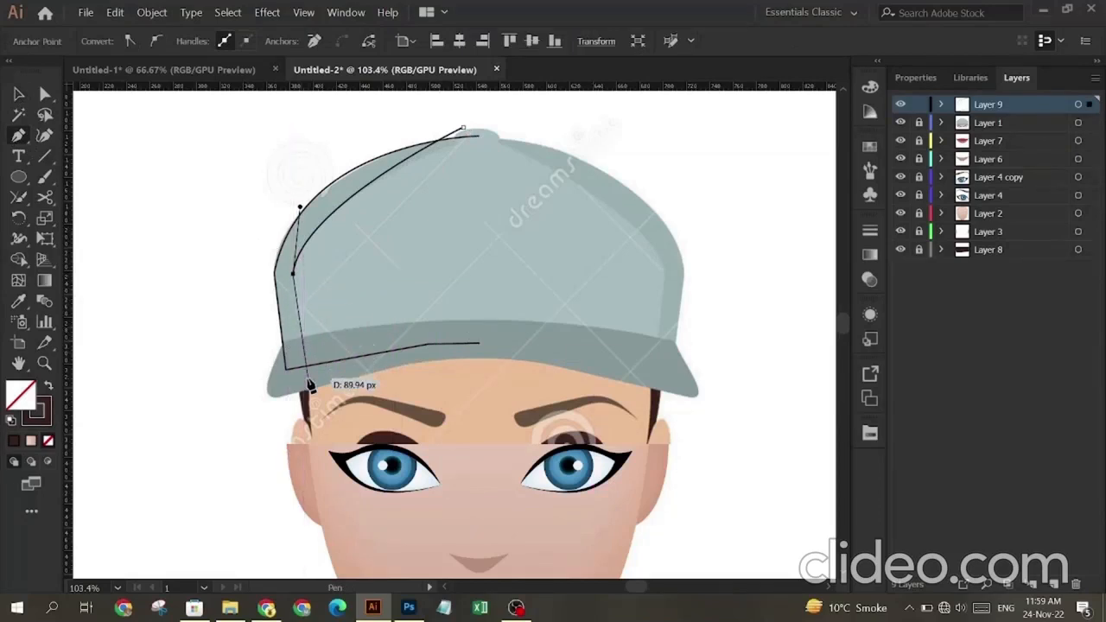
left_click(246, 396)
left_click(201, 245)
left_click(285, 163)
left_click(381, 132)
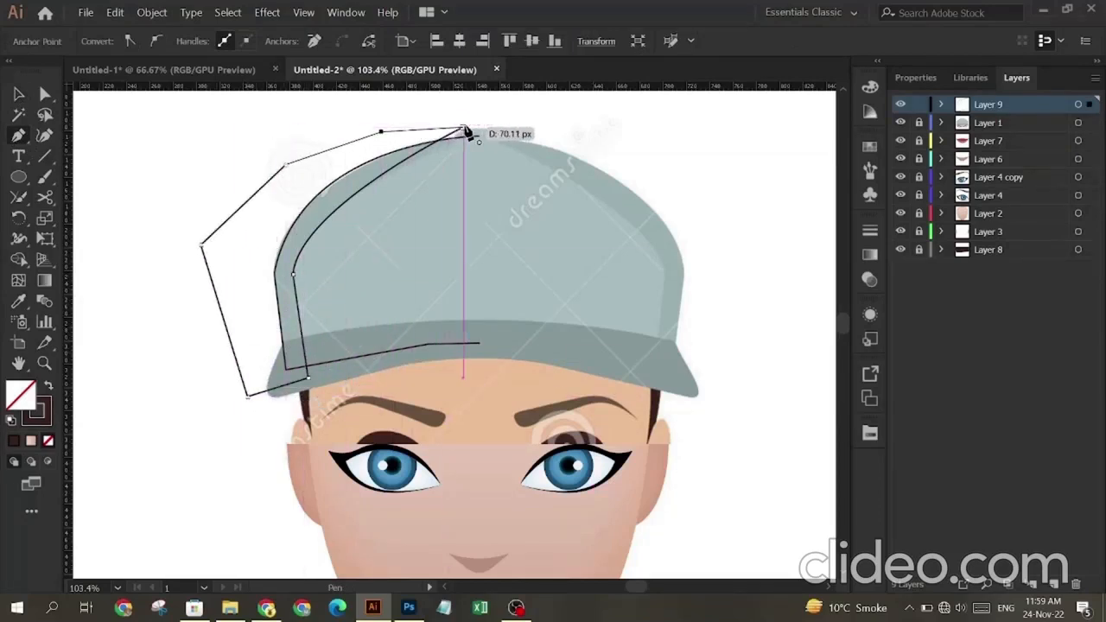
left_click(462, 128)
left_click(19, 300)
left_click(325, 198)
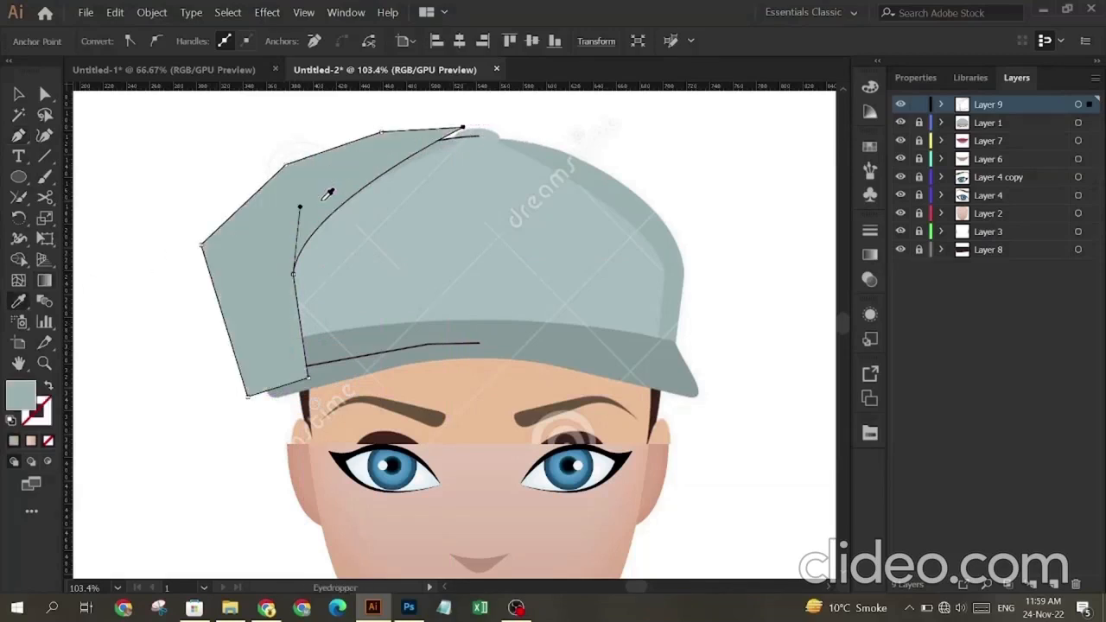
Step: Select both cap paths and remove the part of the grey-green shape outside the crown outline with Shape Builder
left_click(19, 93)
left_click(248, 114)
left_click(453, 214)
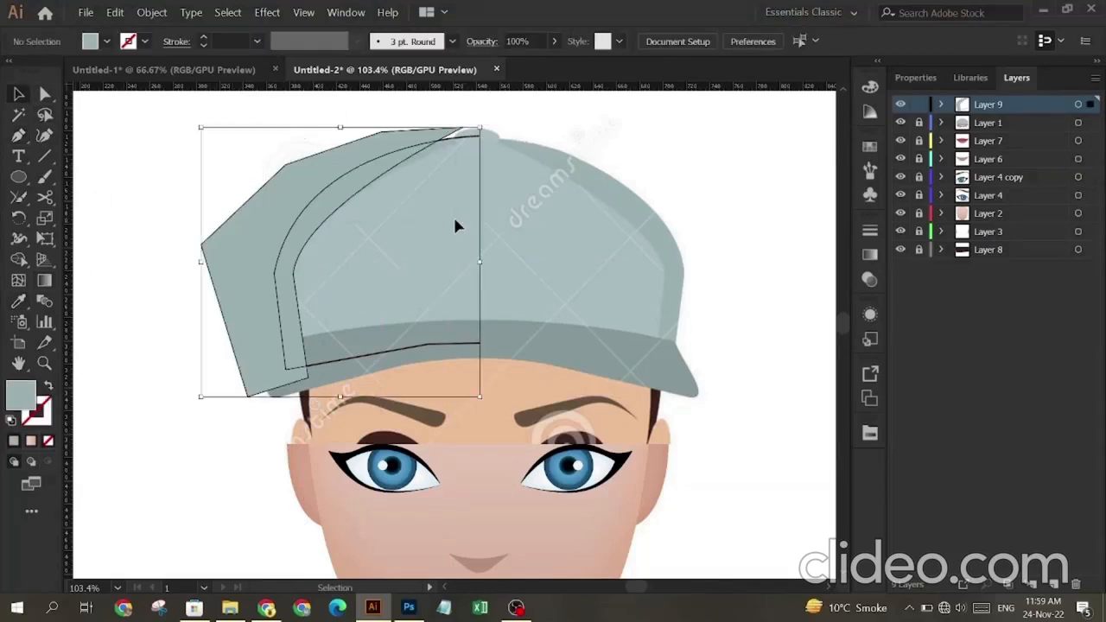
left_click(19, 259)
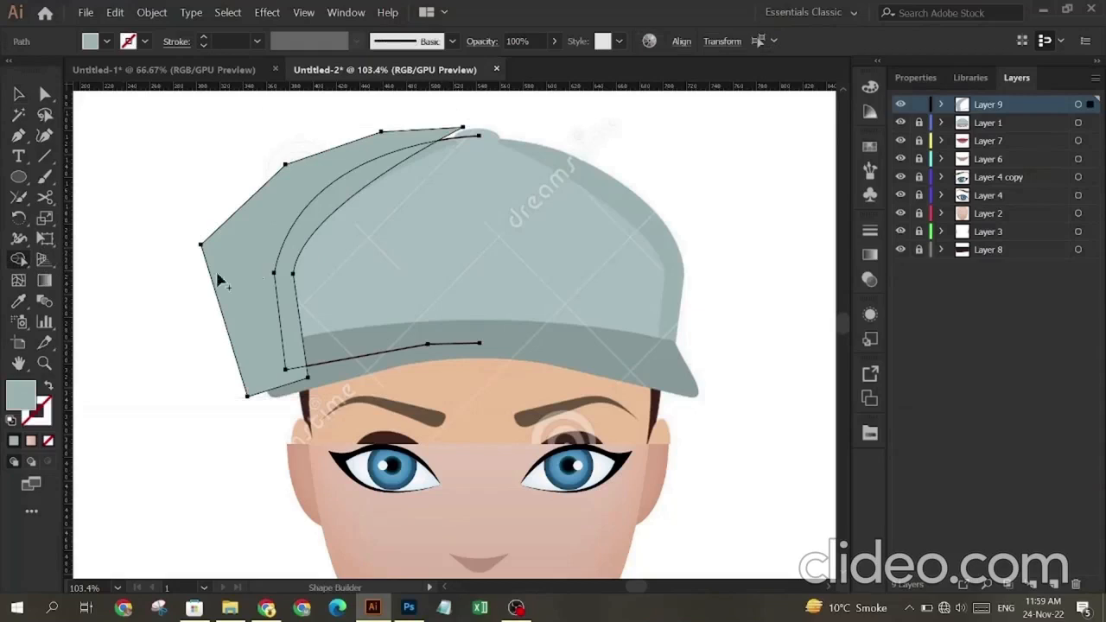
left_click(259, 217, "alt")
left_click(18, 94)
left_click(99, 155)
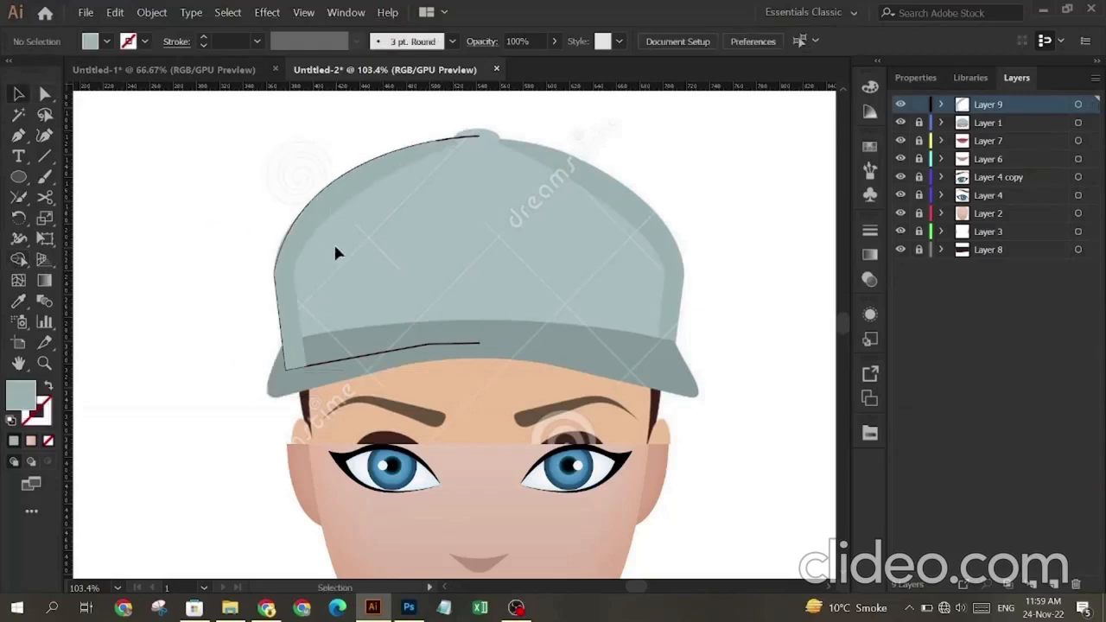
Step: Swap the fill and stroke of the trimmed side panel so it has a grey-green outline and no fill
left_click(334, 250)
left_click(49, 389)
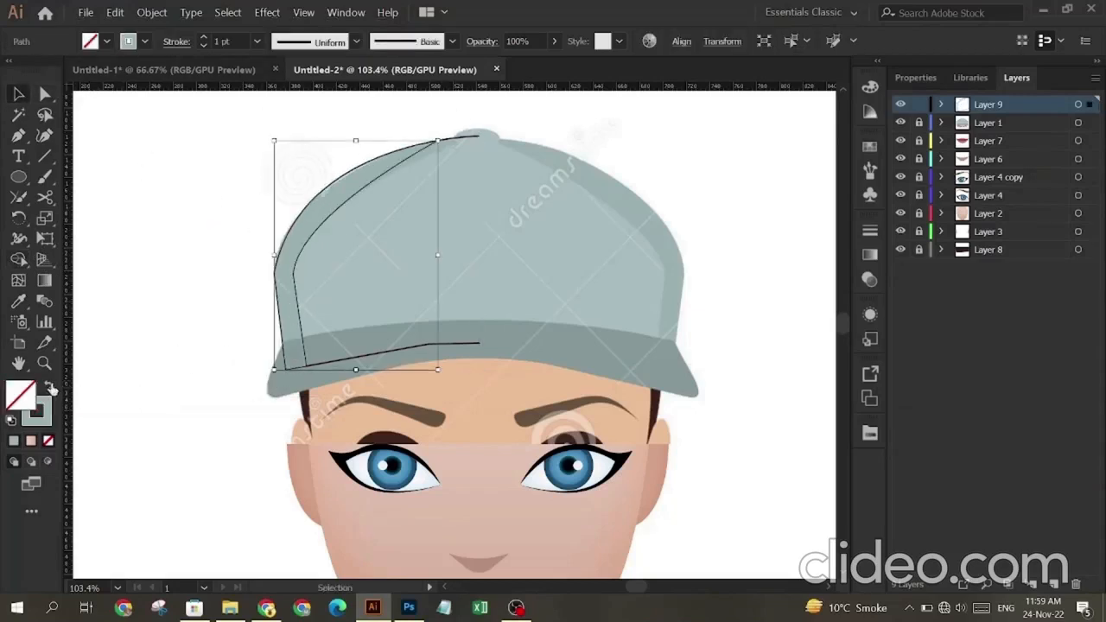
left_click(285, 247)
left_click(303, 252)
key("Delete")
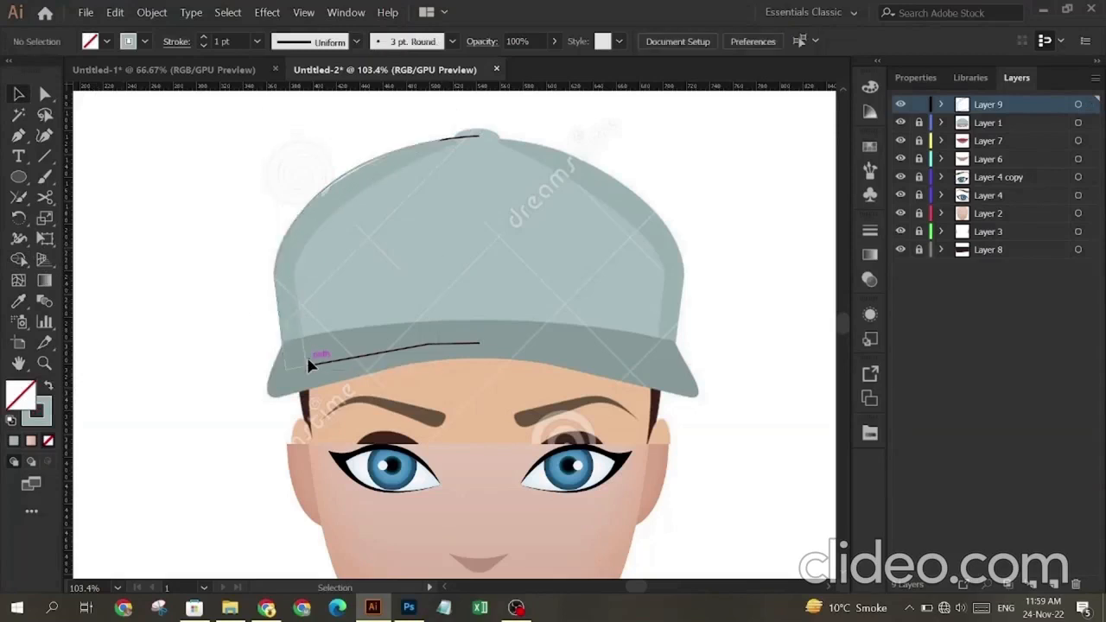
left_click(45, 364)
left_click_drag(355, 259, 761, 329)
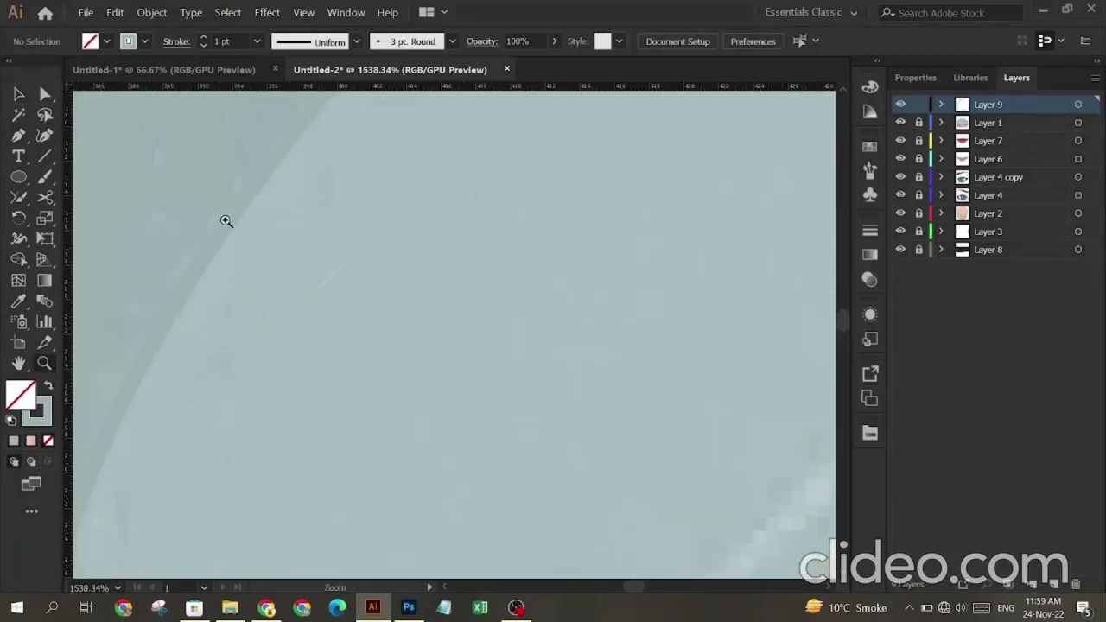
left_click_drag(226, 221, 496, 359)
left_click_drag(521, 399, 444, 343)
key("ctrl+1")
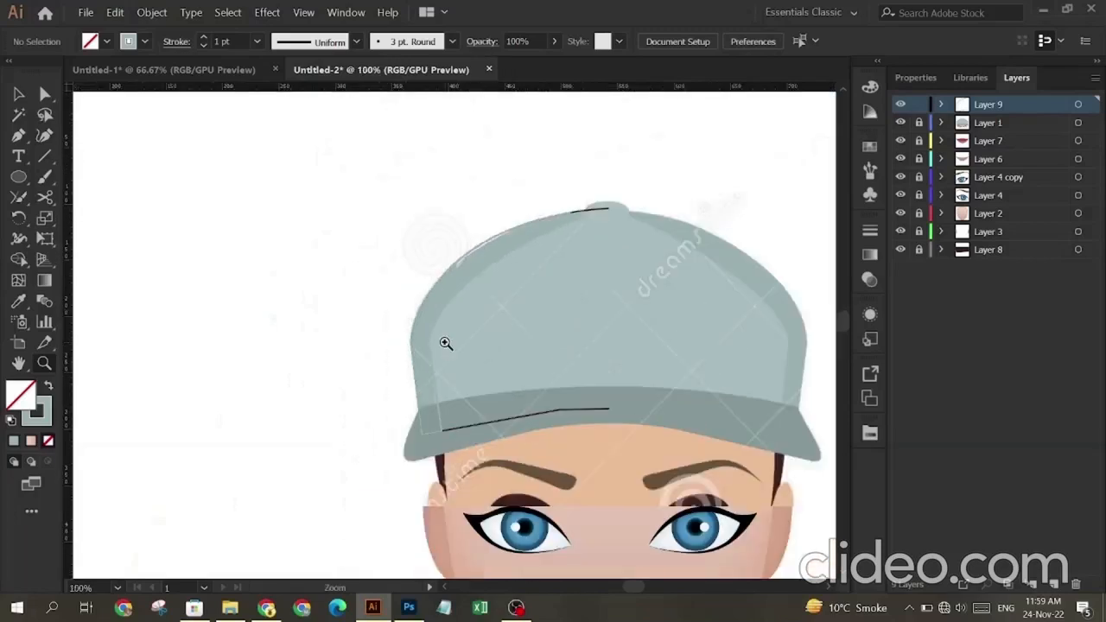
left_click(18, 93)
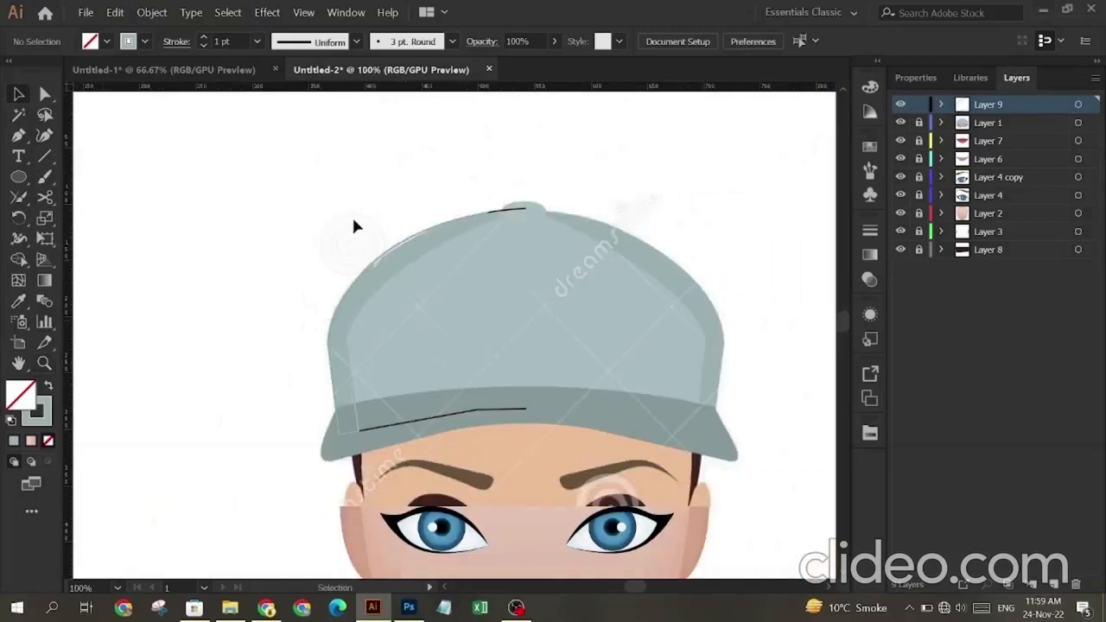
left_click_drag(458, 302, 234, 173)
right_click(210, 173)
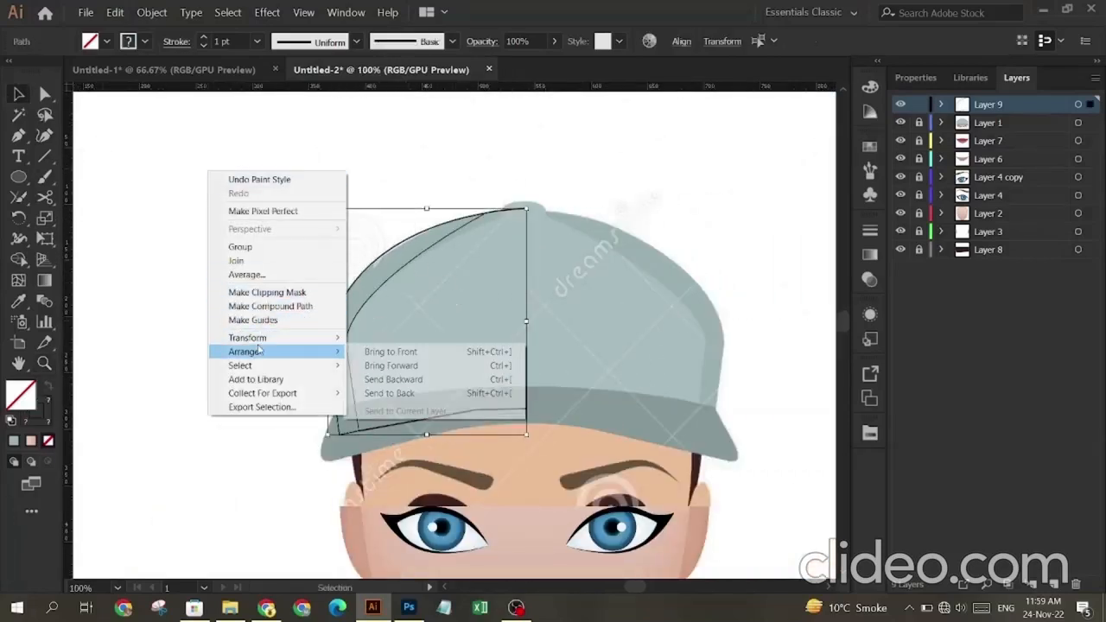
mouse_move(258, 340)
left_click(127, 342)
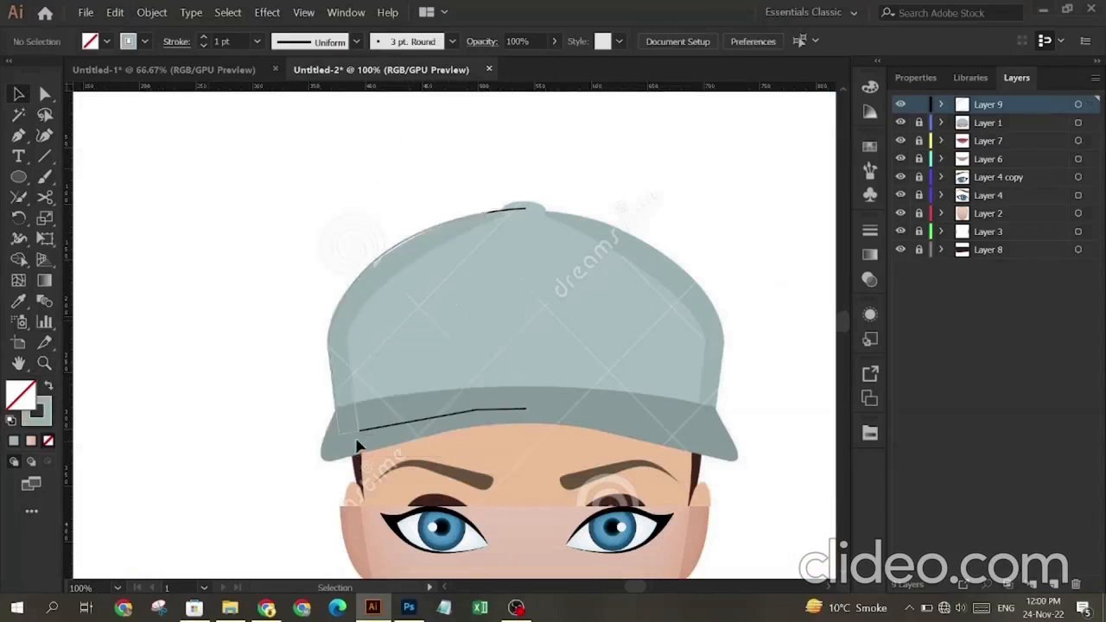
left_click(18, 135)
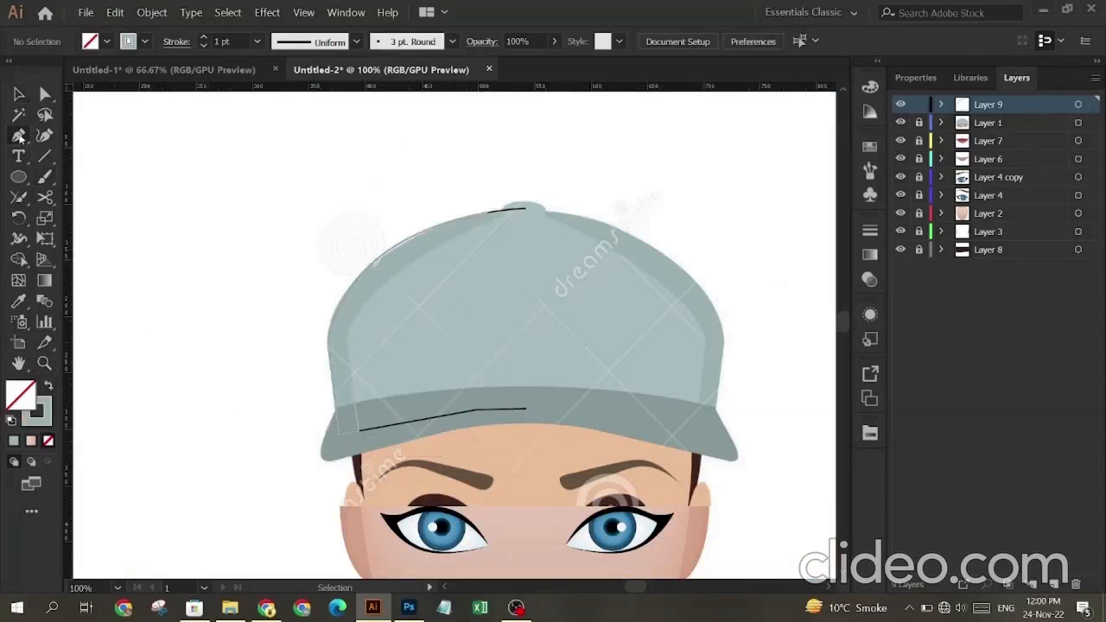
left_click(526, 385)
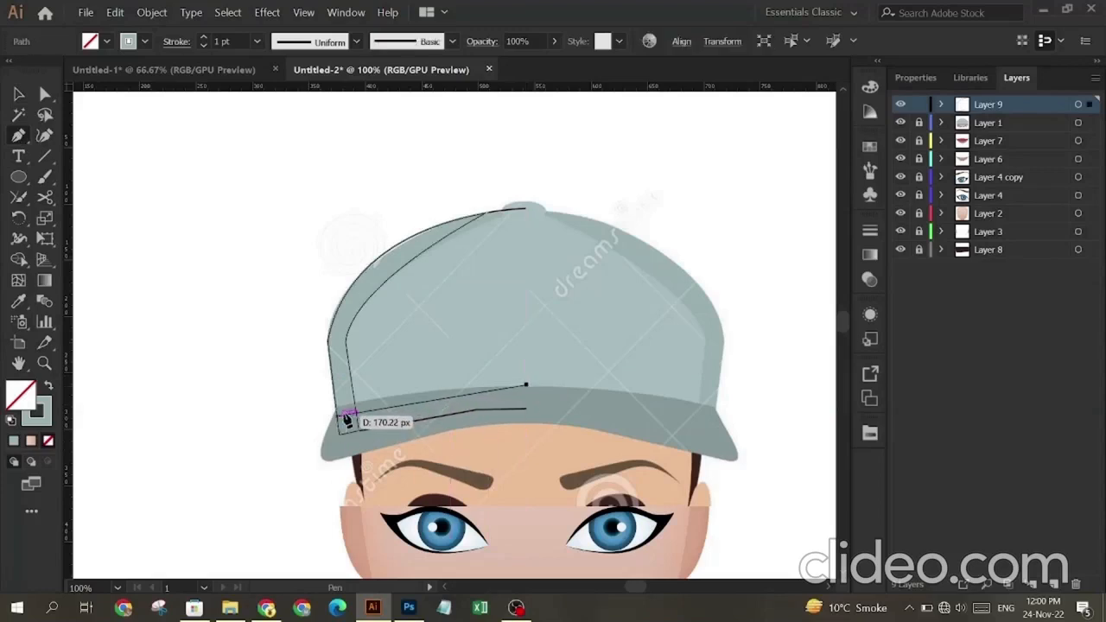
key("Escape")
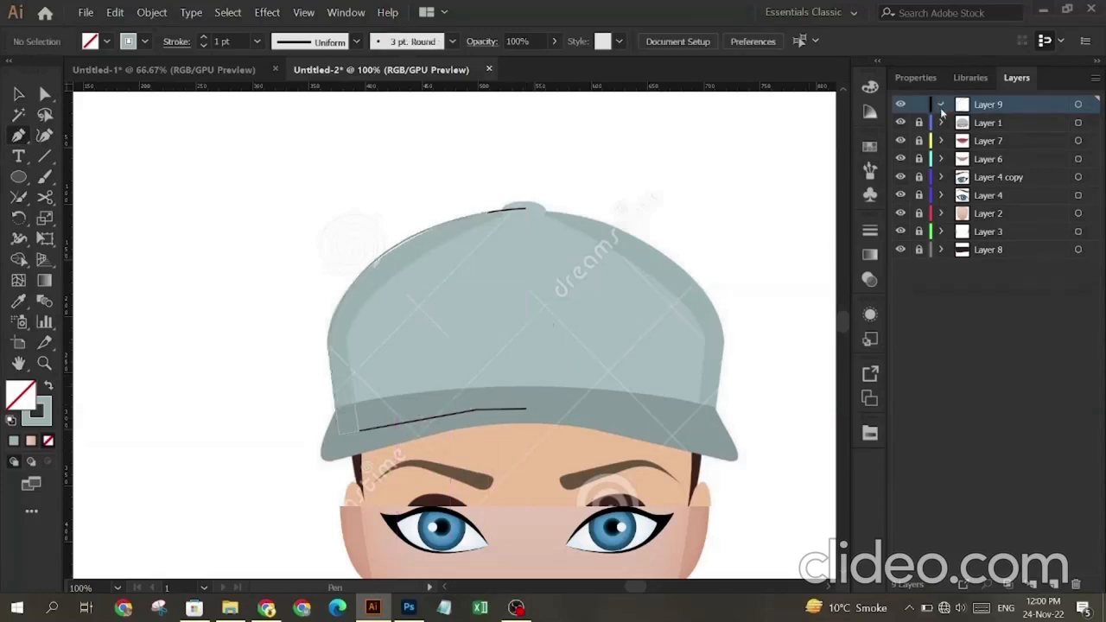
Step: Draw the left half of the brim as an open path from its upper centre around the outer tip to its lower centre
left_click(941, 105)
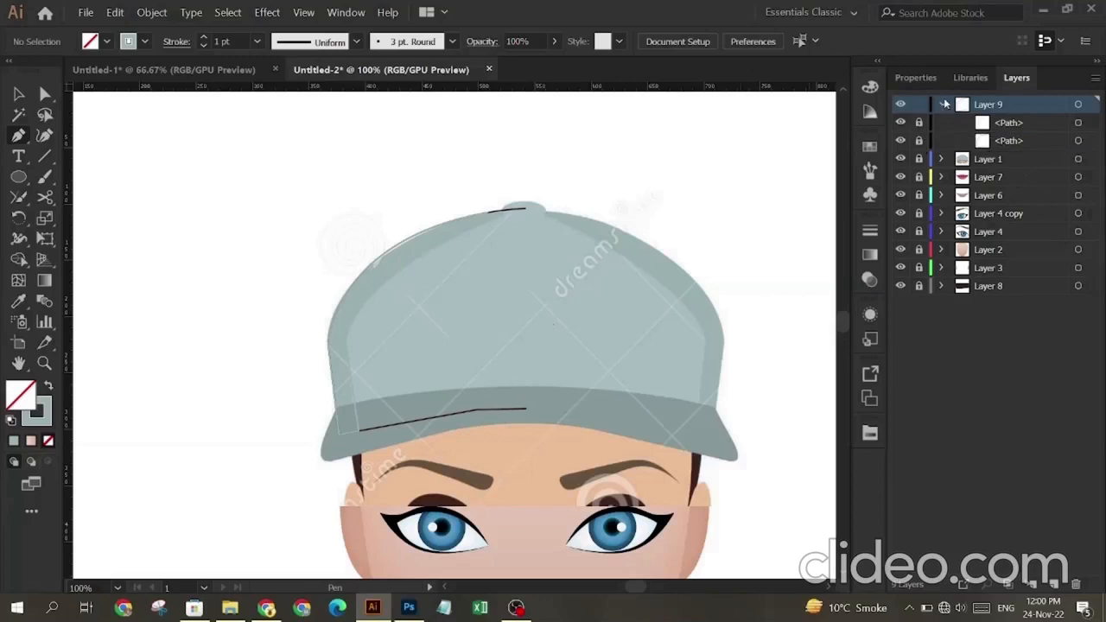
left_click(943, 104)
left_click(943, 105)
left_click(525, 386)
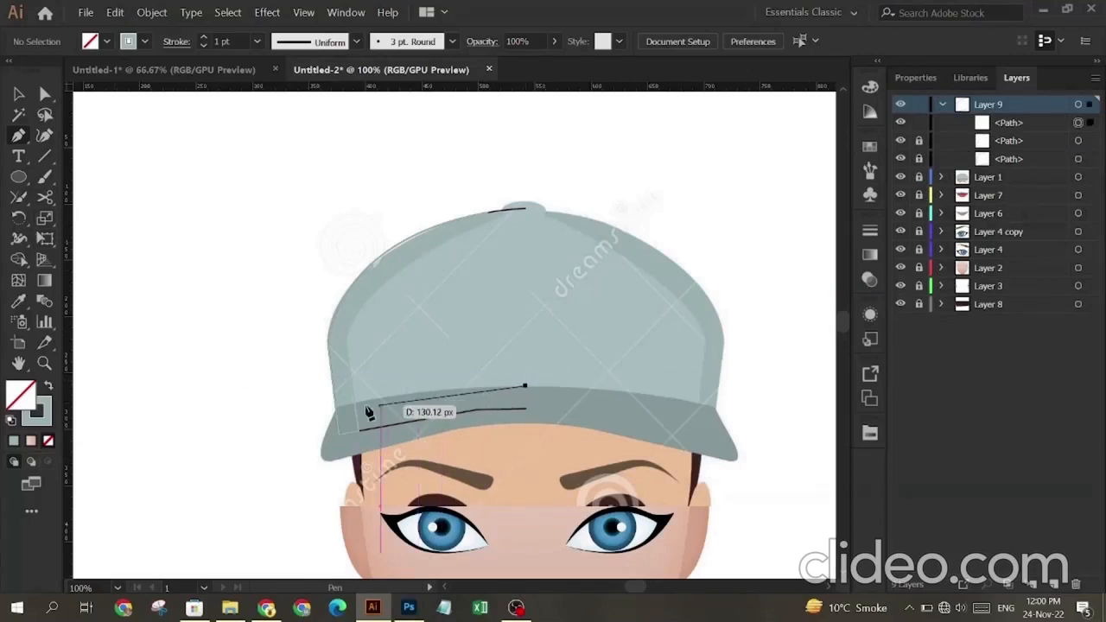
left_click_drag(335, 408, 291, 429)
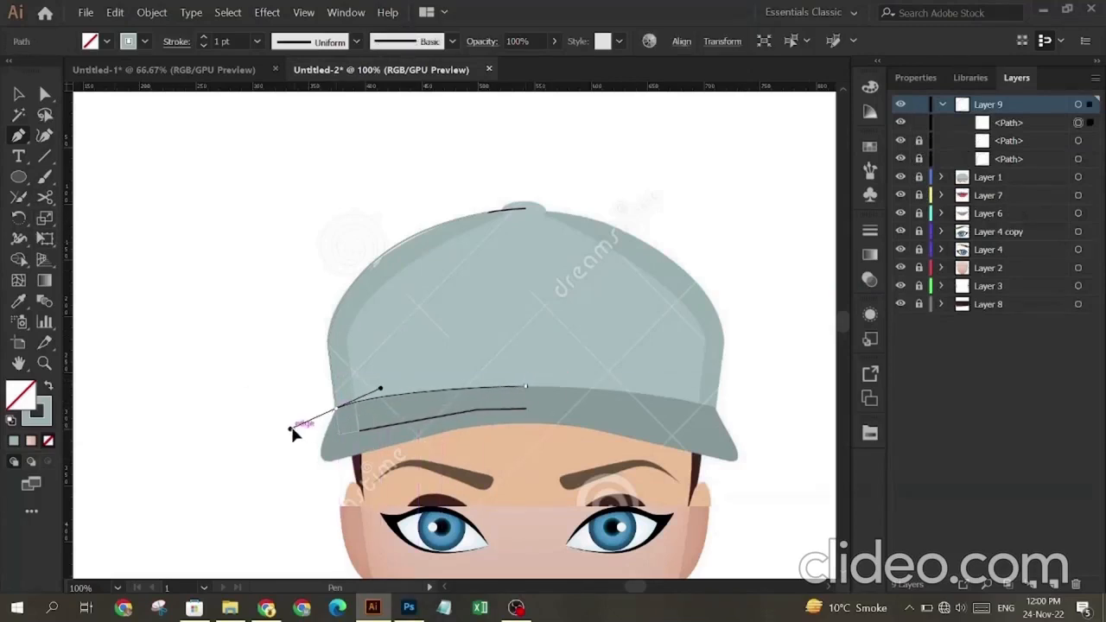
left_click(335, 408)
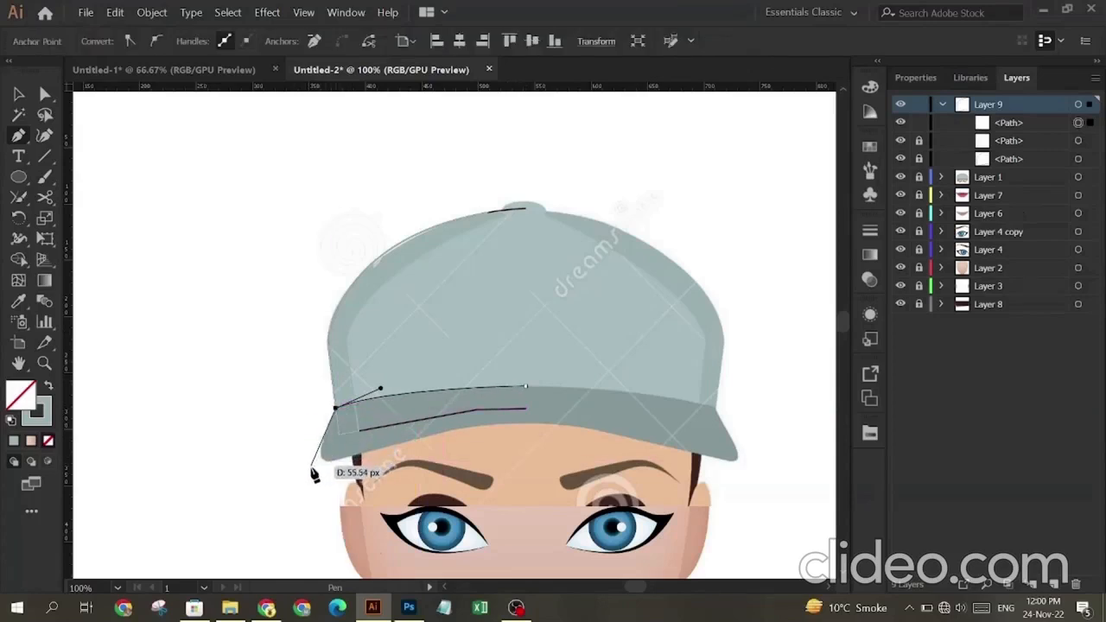
left_click(311, 469)
left_click_drag(526, 424, 625, 427)
key("v")
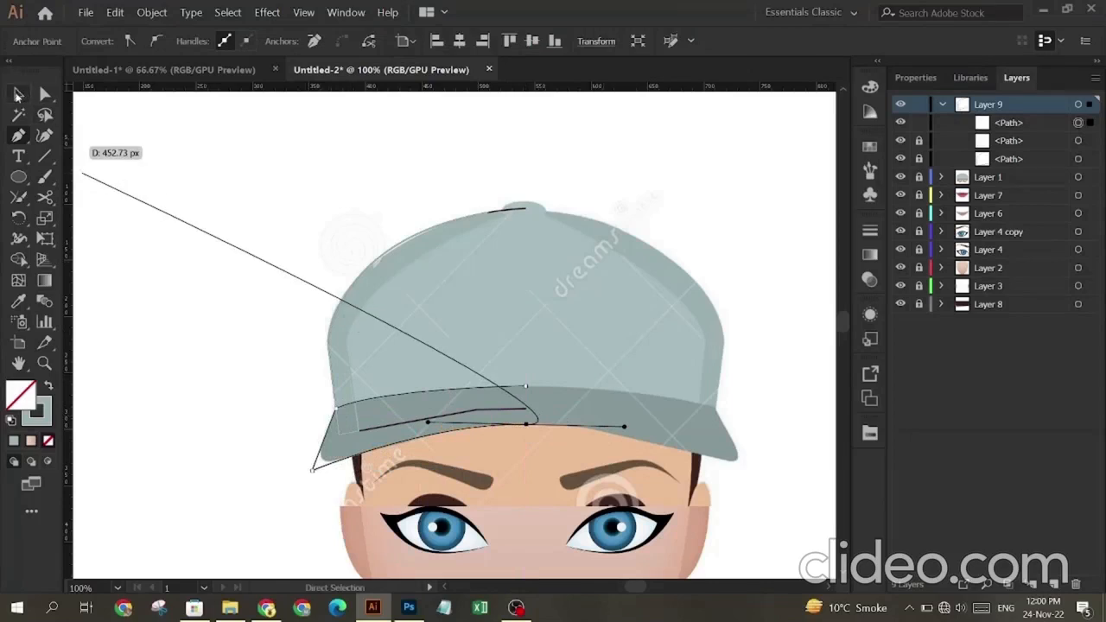
left_click(110, 216)
left_click(19, 136)
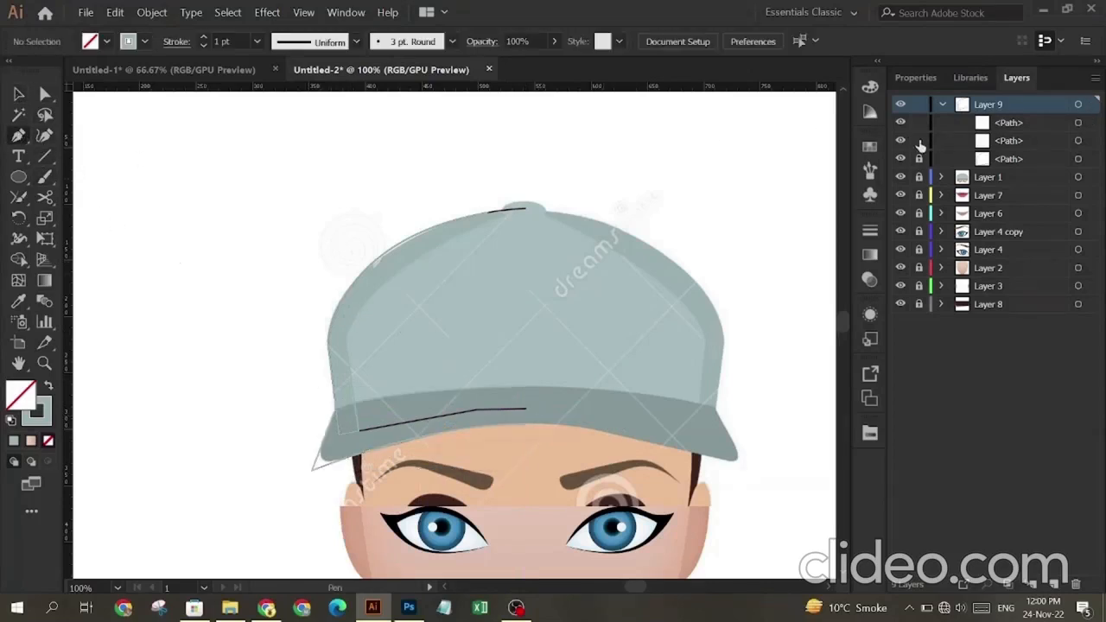
Step: Unlock the crown and side panel paths and round the side panel's inner and outer side corners to about 75 px
key("a")
left_click(328, 342)
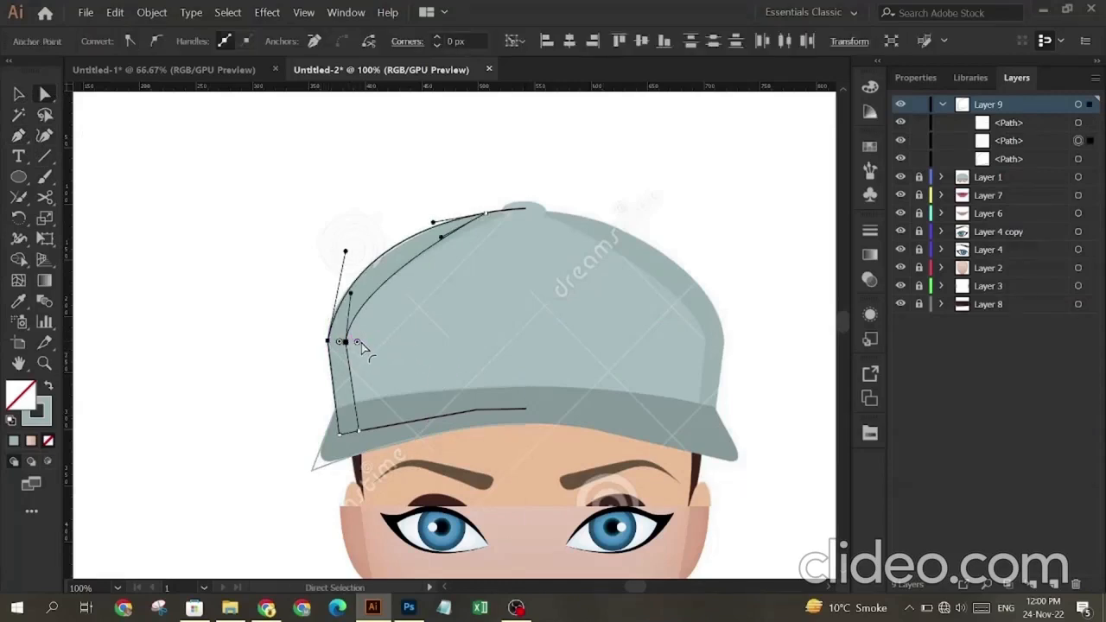
left_click_drag(354, 347, 433, 361)
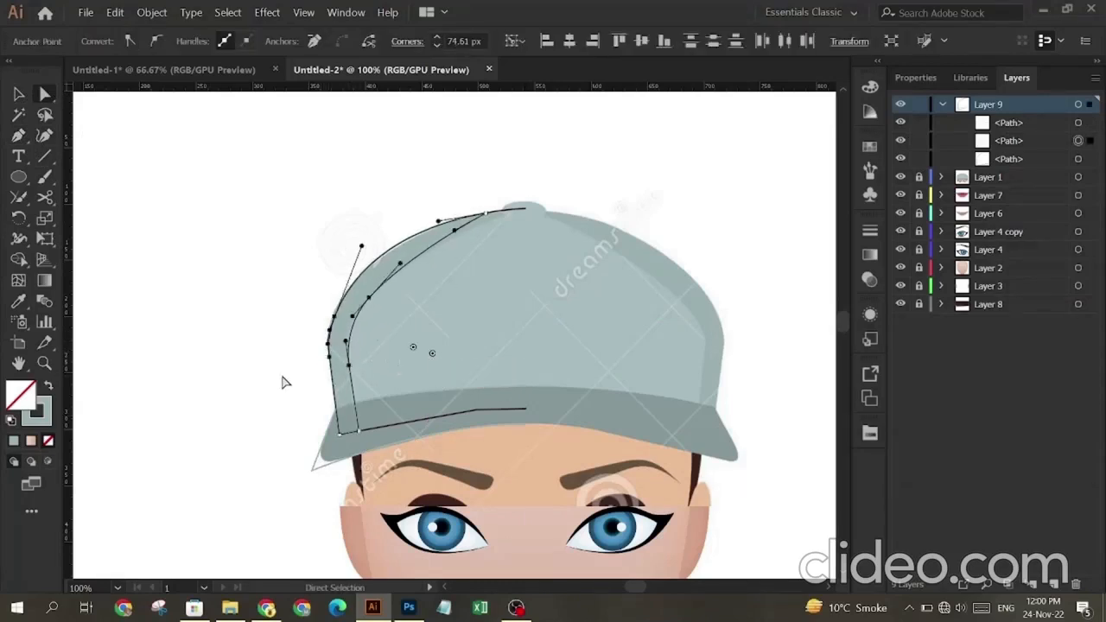
left_click(285, 384)
Step: Round the sharp corner at the brim's outer left tip to match the reference
left_click(313, 469)
left_click_drag(319, 463, 334, 453)
left_click(300, 442)
Step: Try to make a vertically reflected copy of all the cap paths and move it toward the cap's right half
left_click(19, 94)
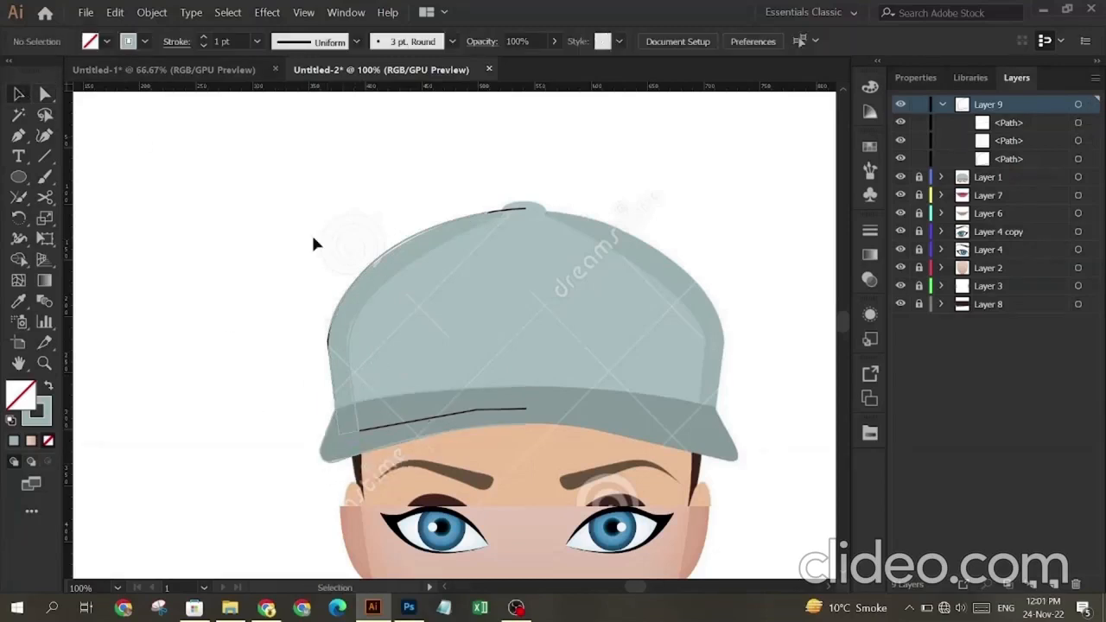
left_click(1077, 104)
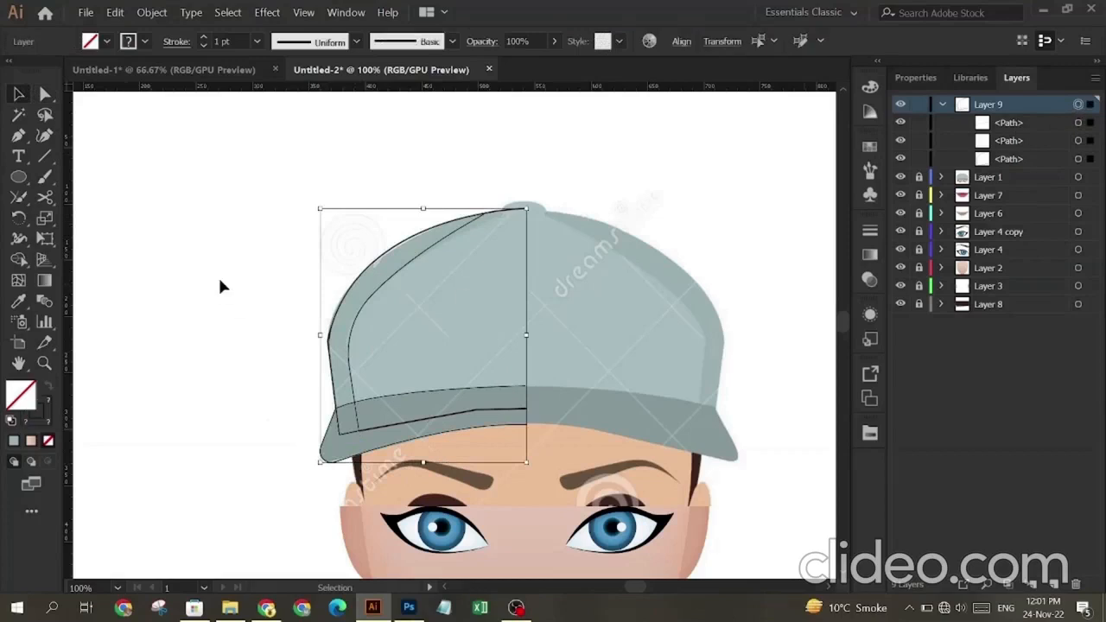
right_click(247, 173)
left_click(417, 384)
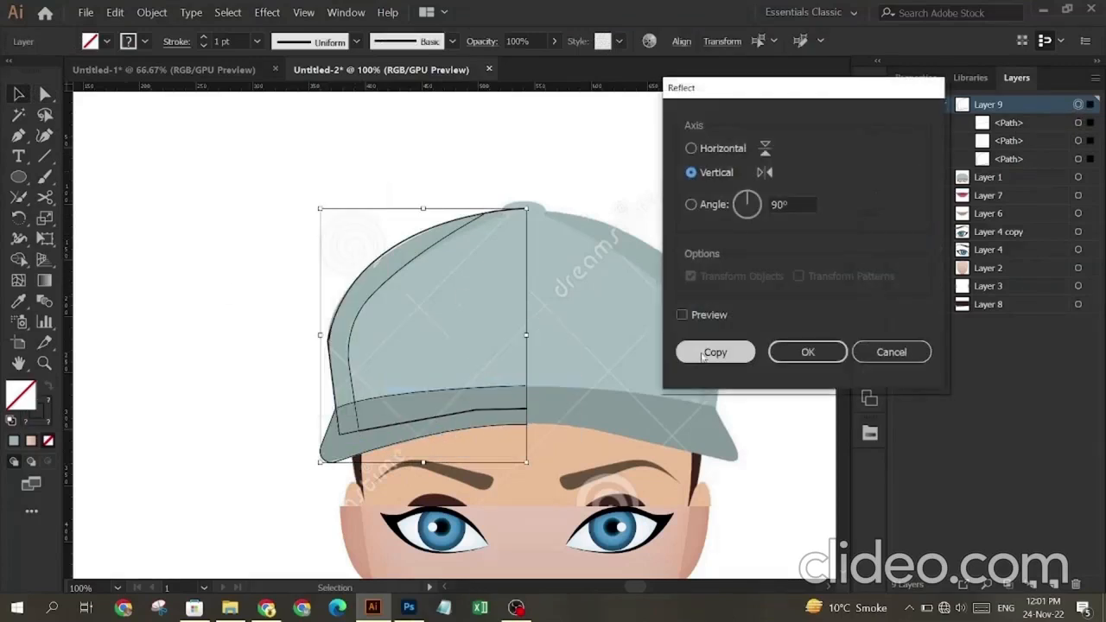
left_click(716, 352)
key("Right")
key("Right")
key("Right")
key("Right")
key("Right")
key("Right")
key("Right")
key("Right")
key("Right")
key("Right")
key("Right")
key("Right")
key("Right")
key("Right")
key("Right")
key("Right")
key("Right")
key("Right")
key("Right")
key("Right")
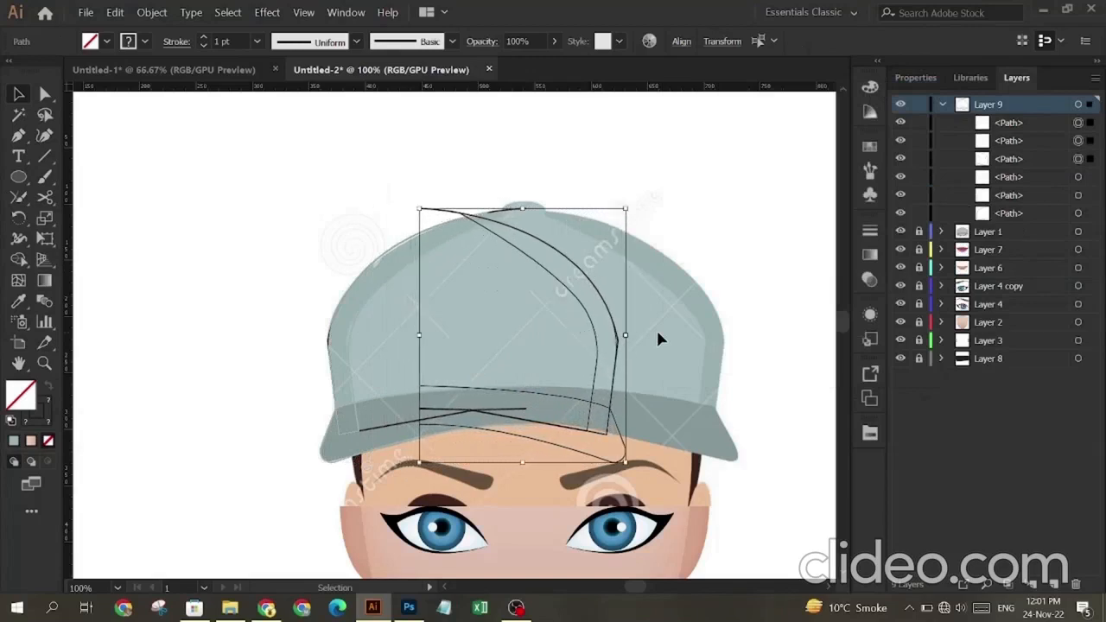
key("Delete")
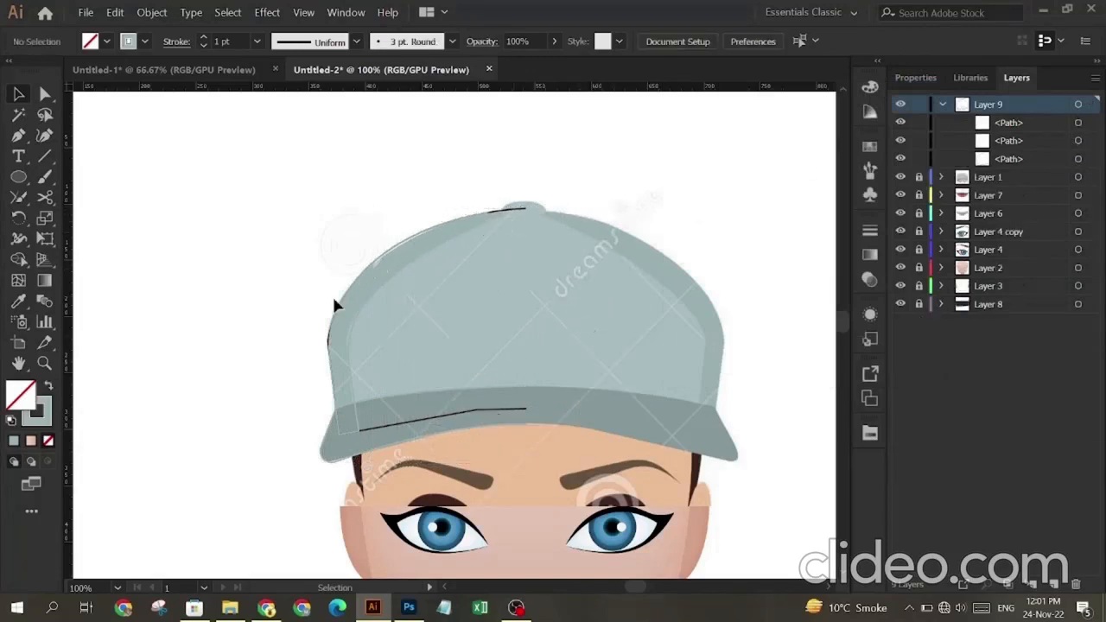
Step: Round the crown outline's corner at the cap's left side to about 59 px
left_click(383, 425)
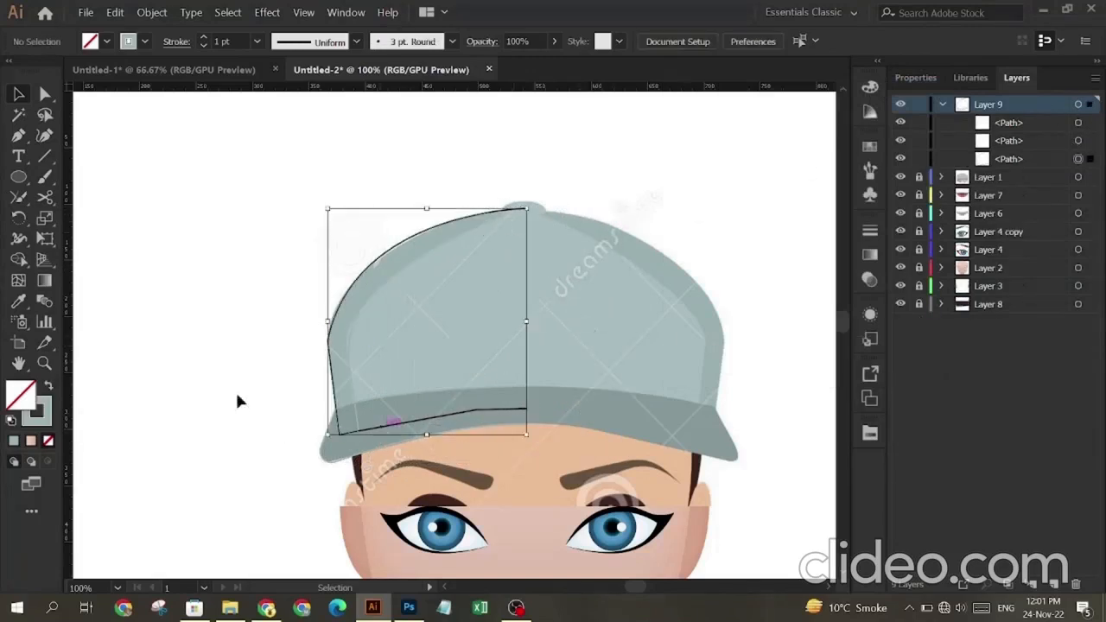
left_click(349, 340)
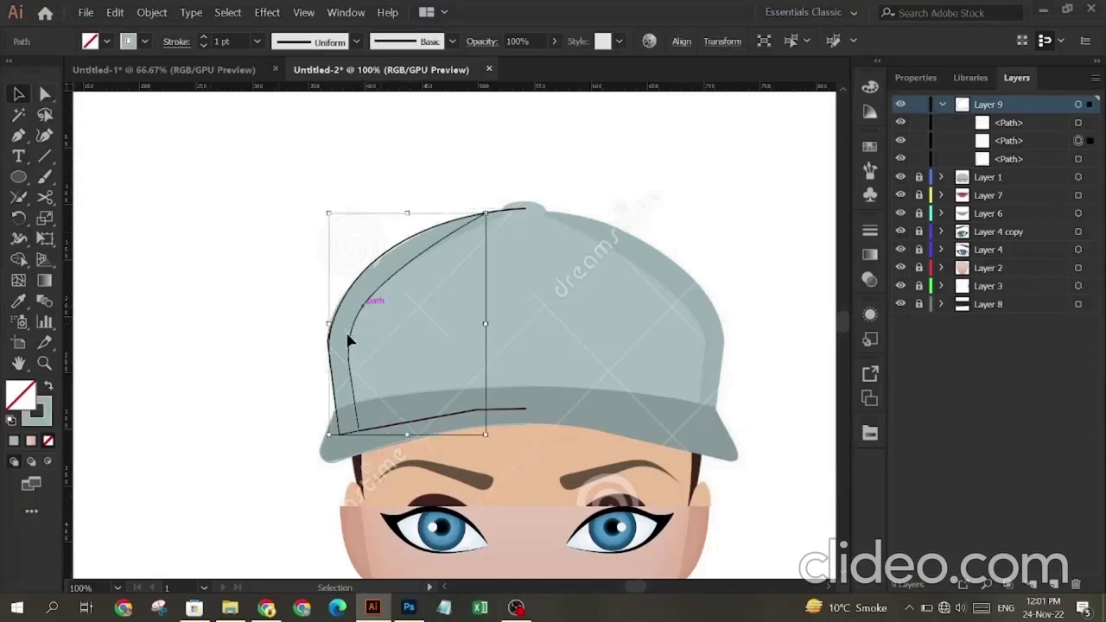
left_click(390, 424)
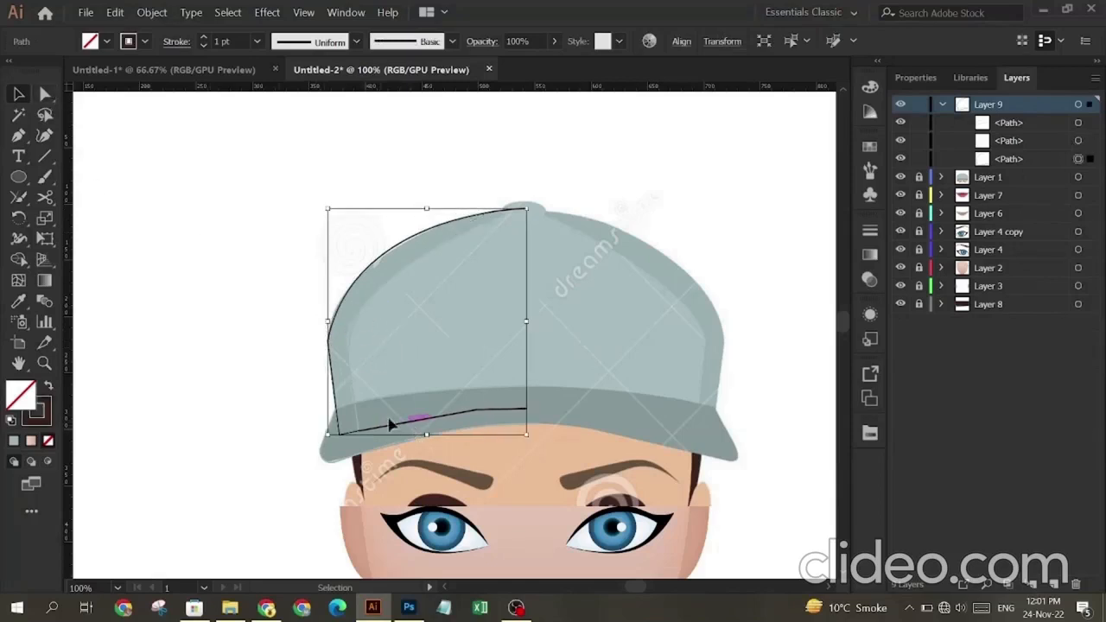
left_click(45, 94)
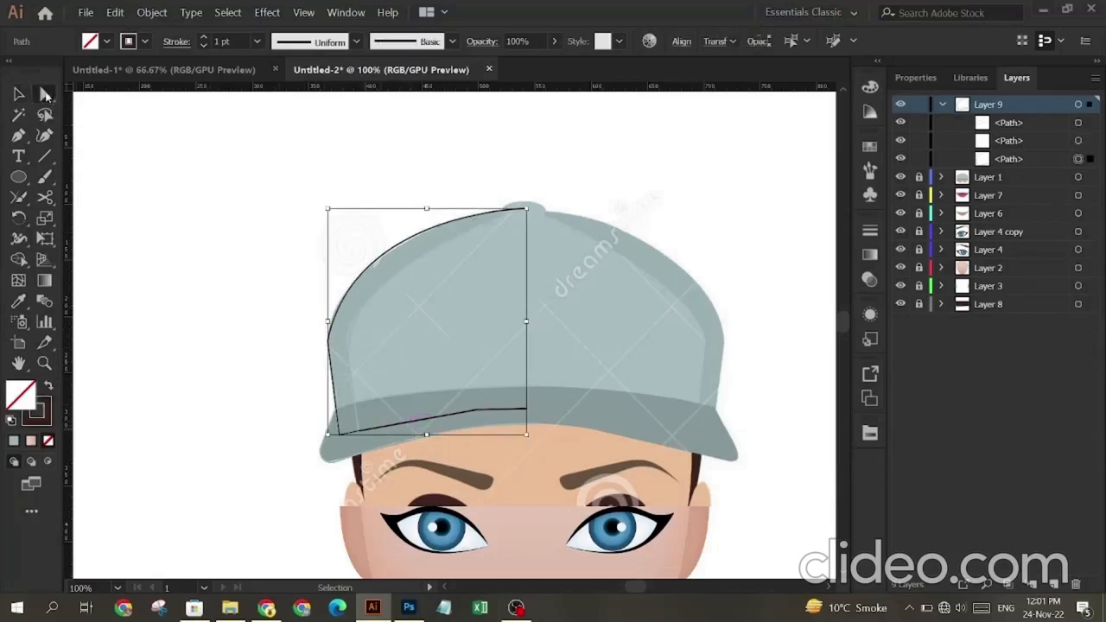
left_click(327, 340)
left_click(44, 363)
left_click_drag(352, 344, 533, 360)
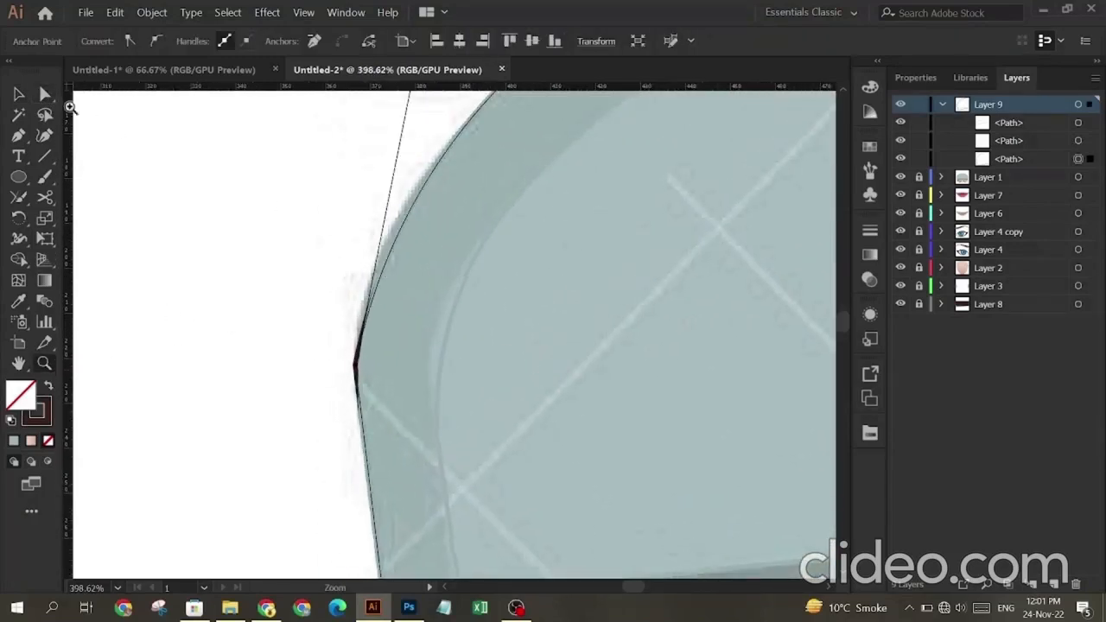
left_click(45, 94)
left_click_drag(366, 365, 623, 385)
left_click(310, 291)
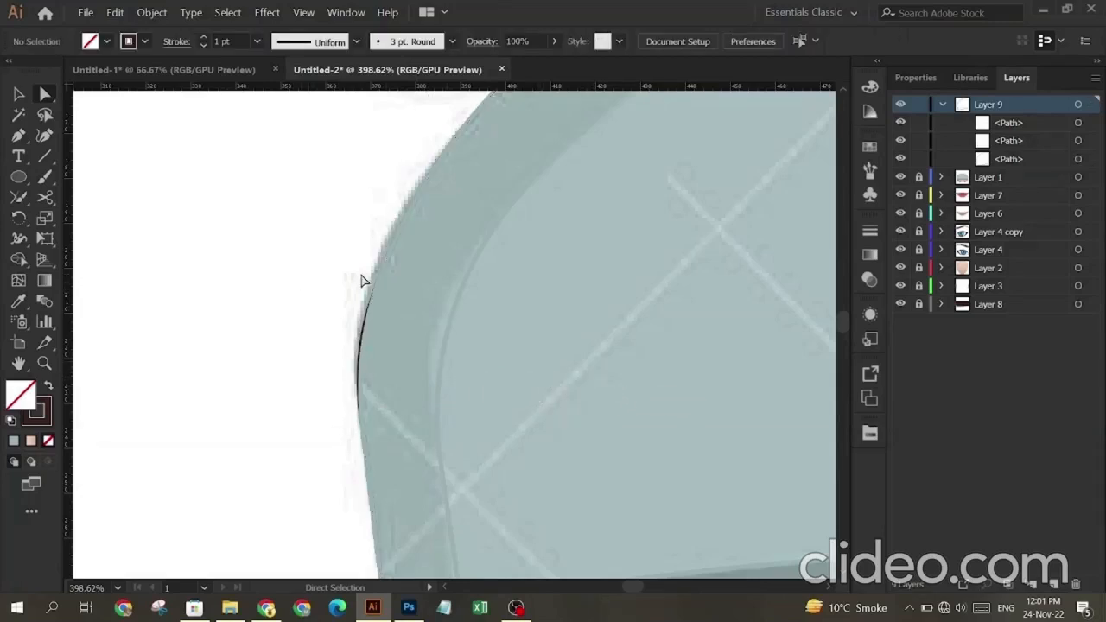
Step: Increase the rounding of the crown outline's left side corner to about 77 px
left_click(370, 337)
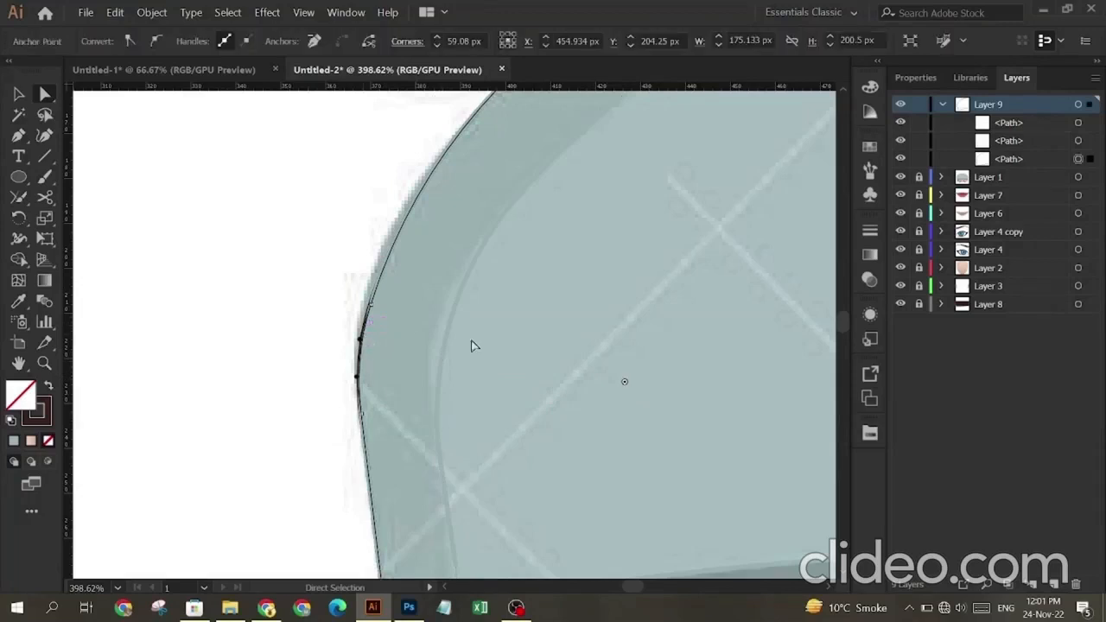
left_click(370, 303)
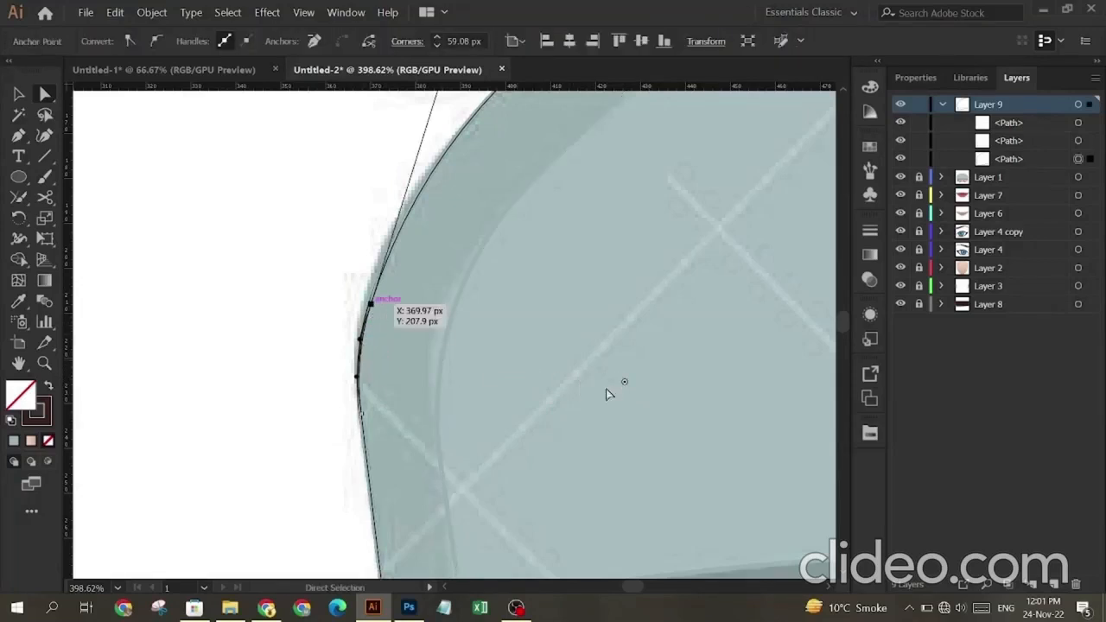
left_click_drag(627, 387, 707, 391)
left_click(225, 256)
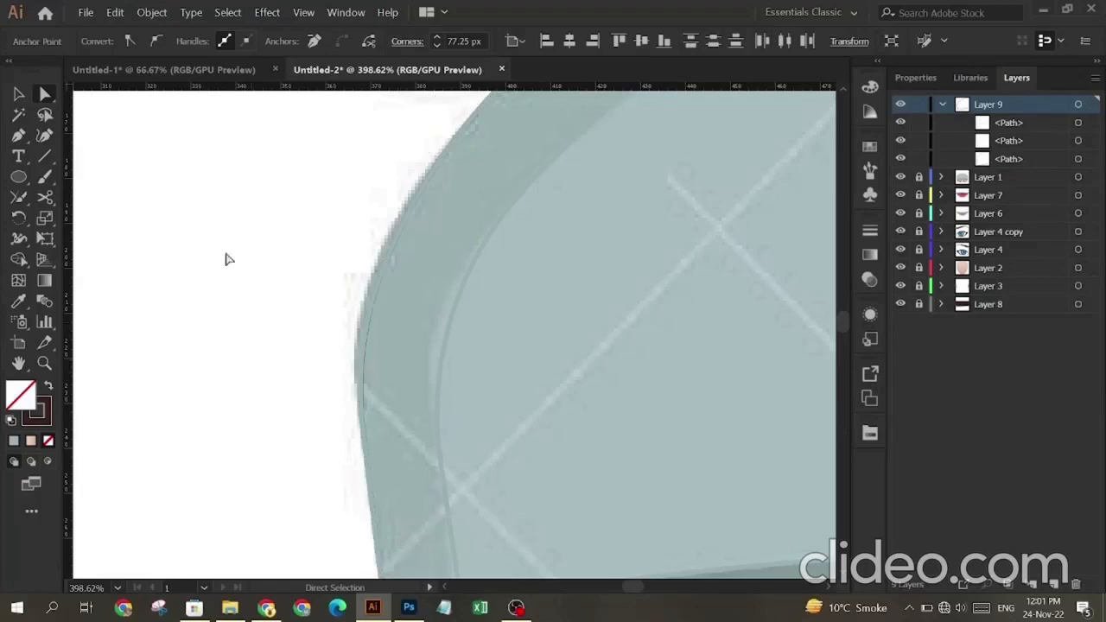
Step: Create a copy of all the Layer 9 cap paths reflected across the vertical axis
right_click(109, 127)
left_click(248, 109)
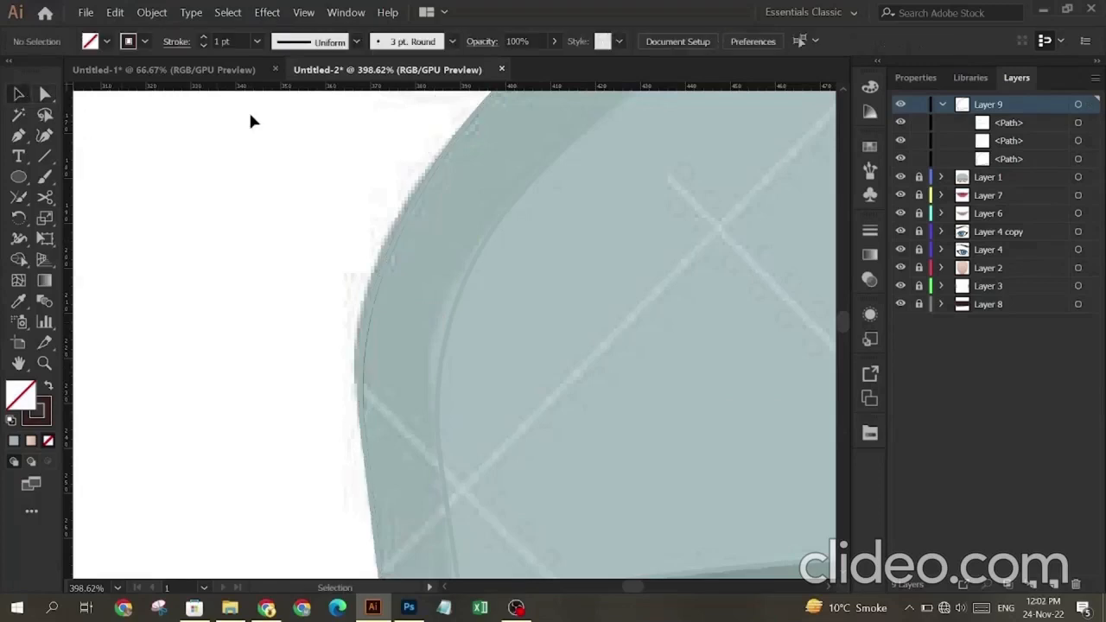
key("ctrl+minus")
key("ctrl+minus")
key("ctrl+minus")
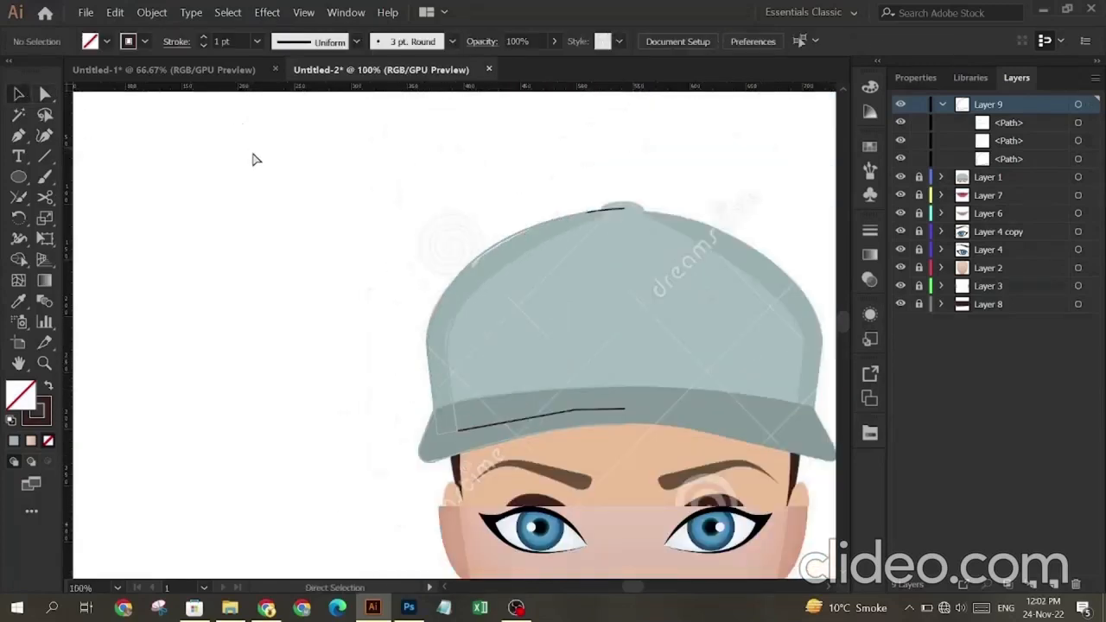
key("ctrl+minus")
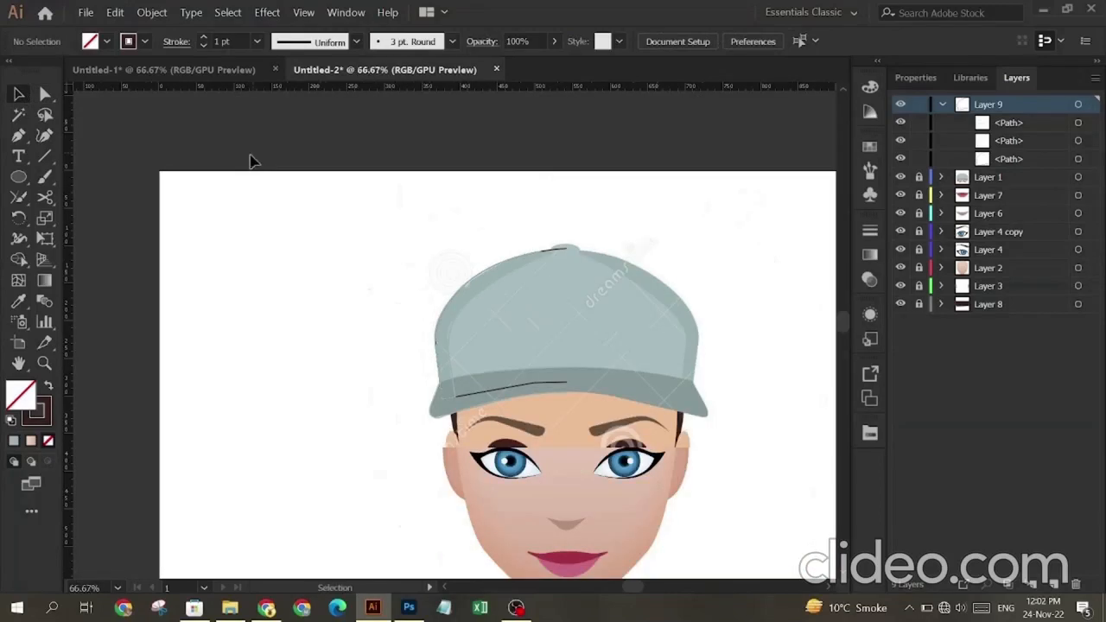
left_click(926, 608)
left_click(926, 608)
scroll(575, 342, "down", 4)
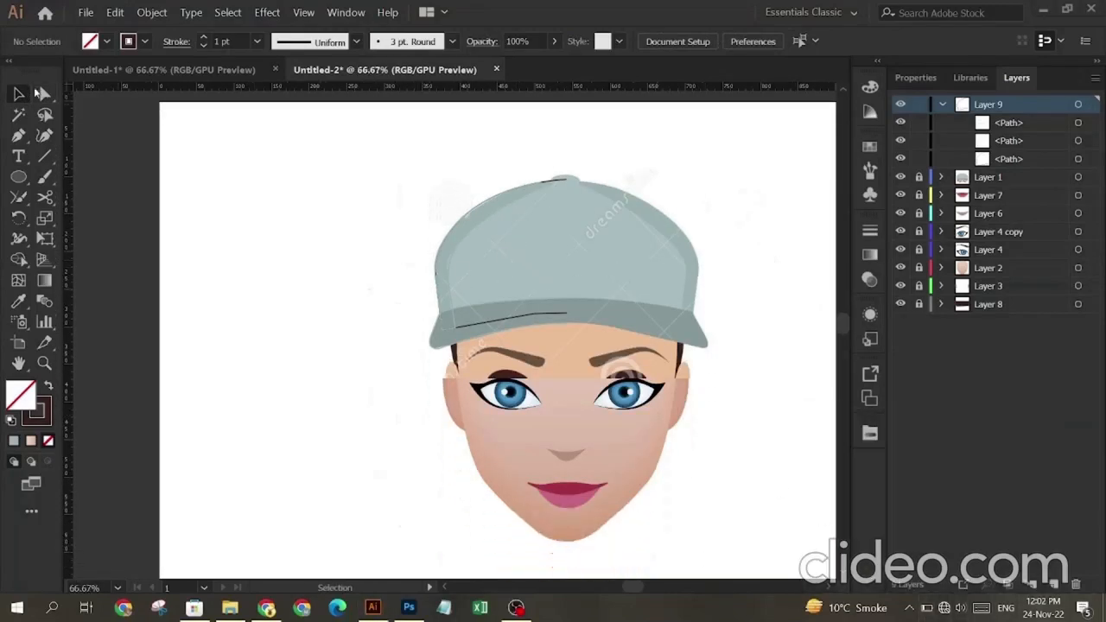
left_click(1078, 104)
right_click(630, 132)
mouse_move(743, 298)
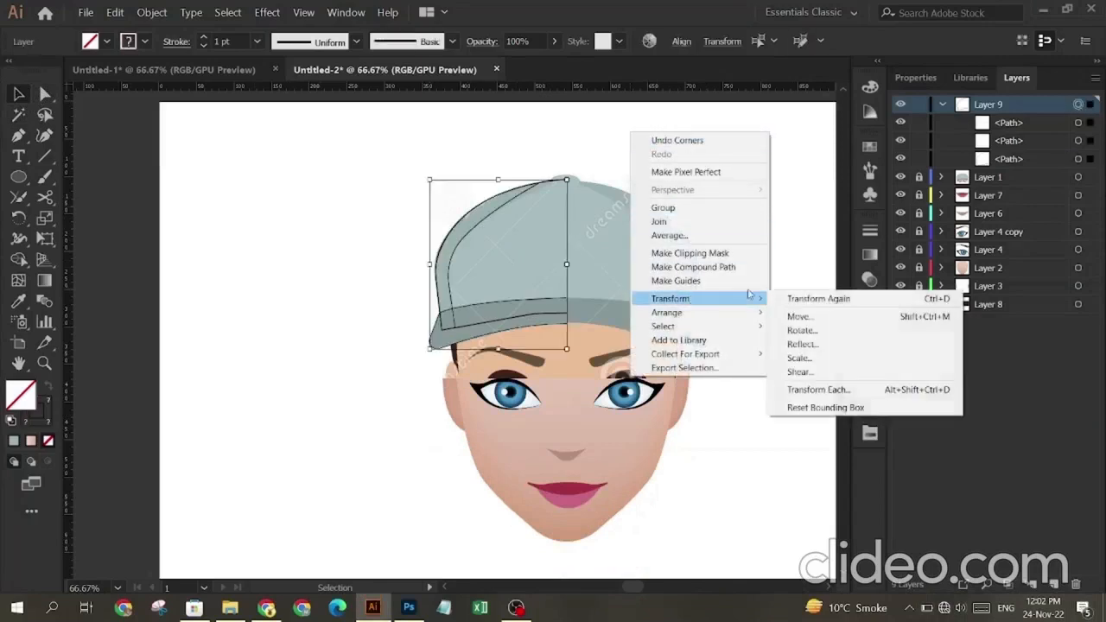
left_click(800, 344)
left_click(716, 351)
Step: Move the reflected cap paths right until they meet the original left half at the cap's centre line
left_click_drag(696, 308, 695, 317)
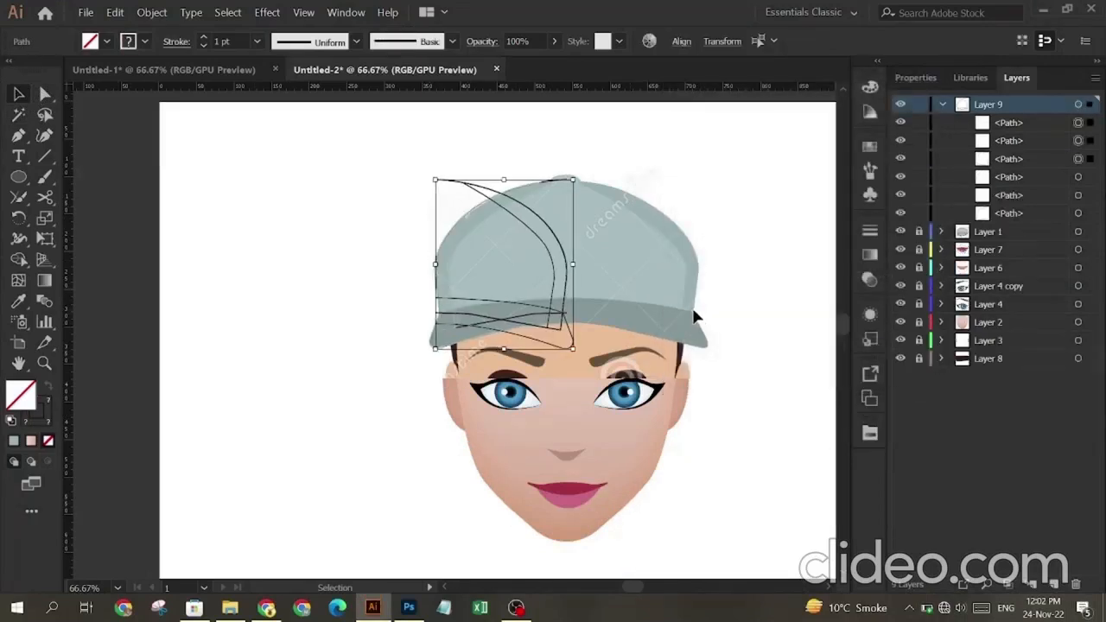
key("Right")
key("Right")
key("Right")
key("Right")
key("Right")
key("Right")
key("Right")
key("Right")
key("Right")
key("Right")
key("Right")
key("Right")
key("Right")
key("Right")
key("Right")
key("Right")
key("Right")
key("Right")
key("Right")
key("Right")
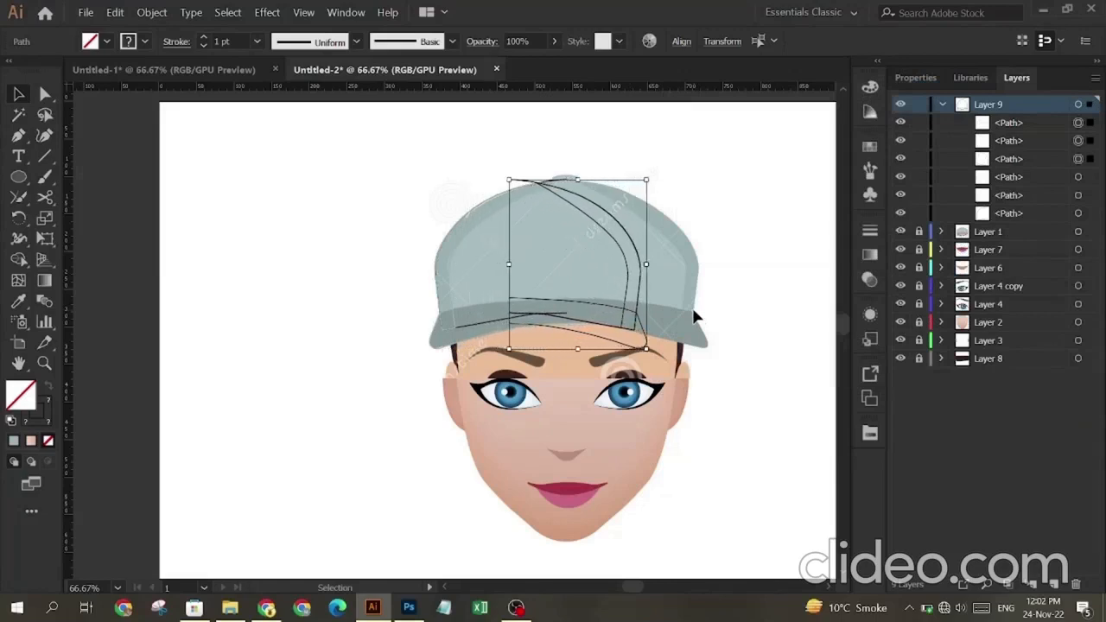
key("Right")
key("Right")
key("Right")
key("Right")
key("Right")
key("Right")
key("Right")
key("Right")
key("Right")
key("Right")
key("Right")
key("Right")
key("Right")
key("Right")
key("Right")
key("Right")
key("Right")
key("Right")
key("Right")
key("Right")
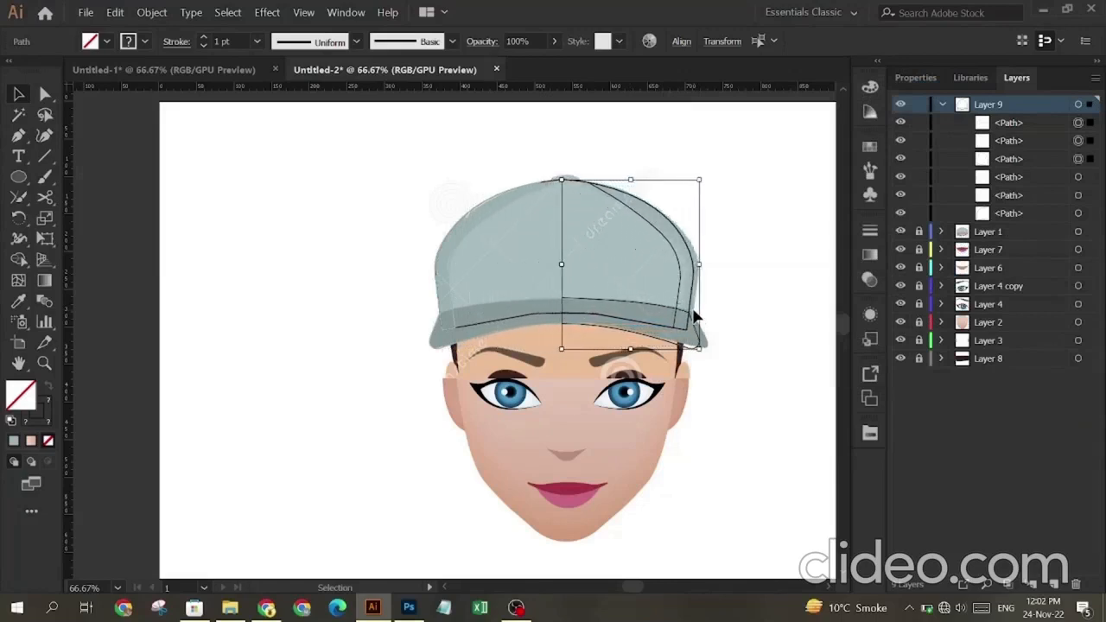
key("Right")
key("Right")
key("Right")
key("Left")
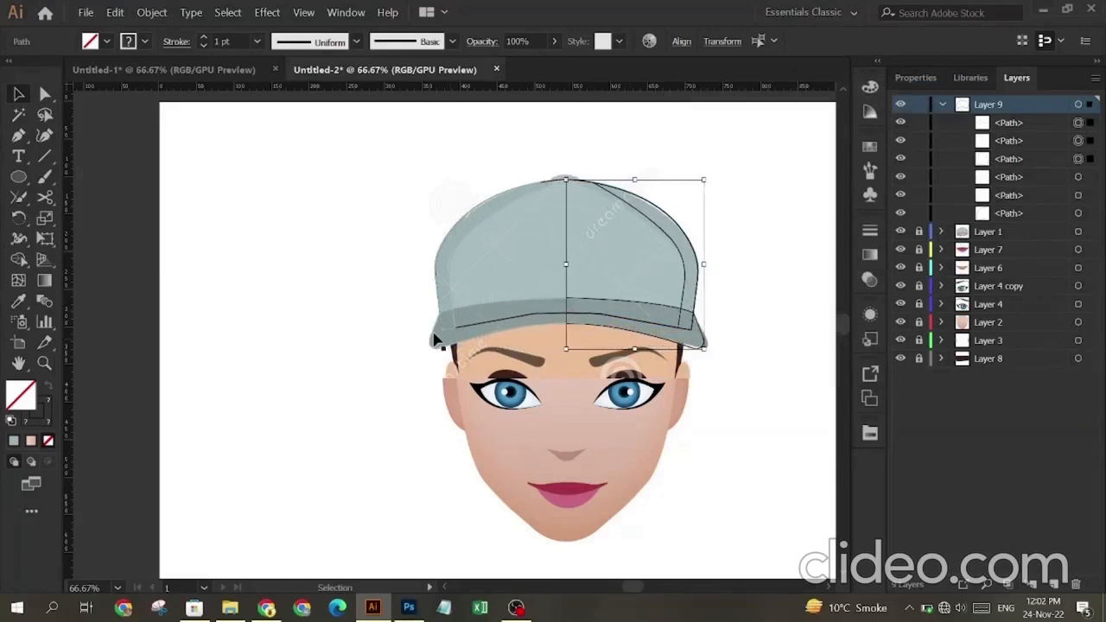
left_click(358, 233)
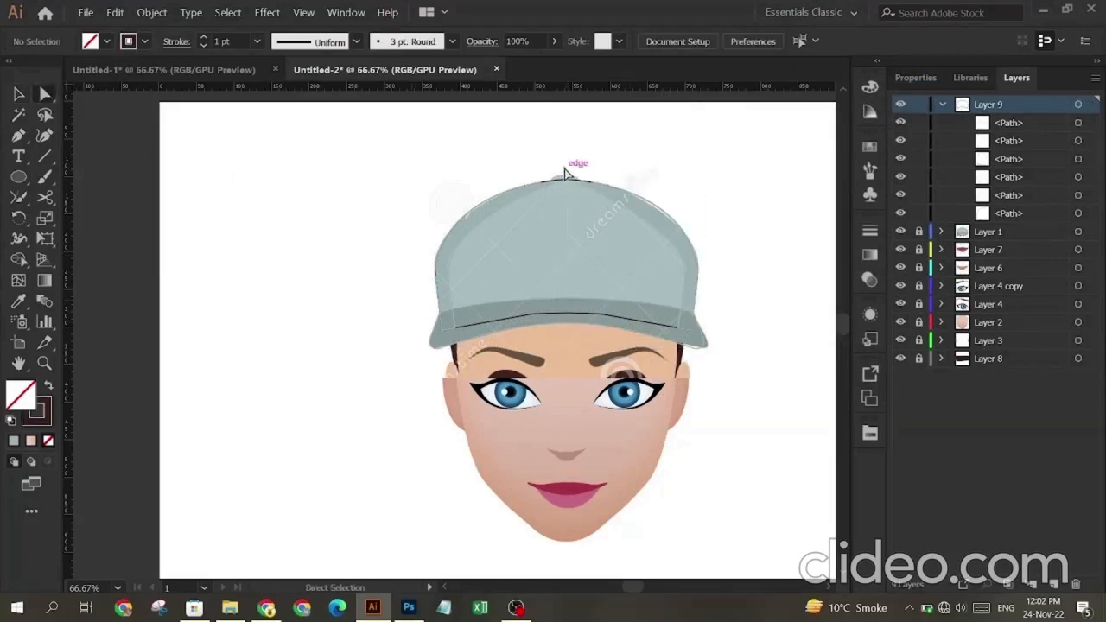
Step: Join the left and right crown outlines at the cap's top centre with the Join tool
left_click(573, 200)
left_click(19, 200)
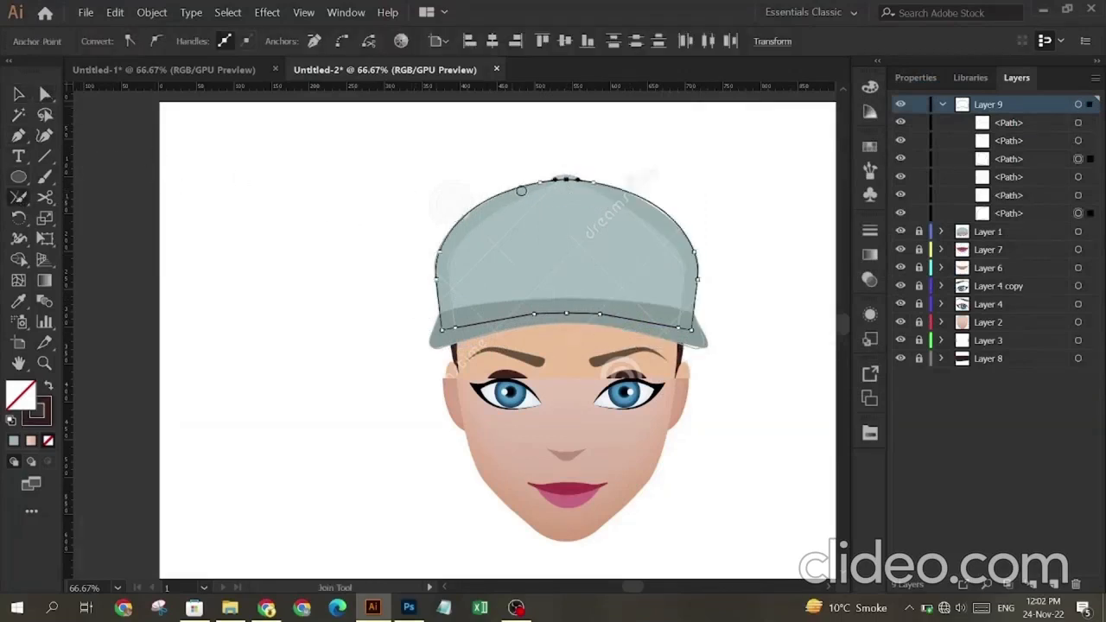
left_click_drag(583, 179, 587, 180)
left_click(44, 95)
left_click(420, 339)
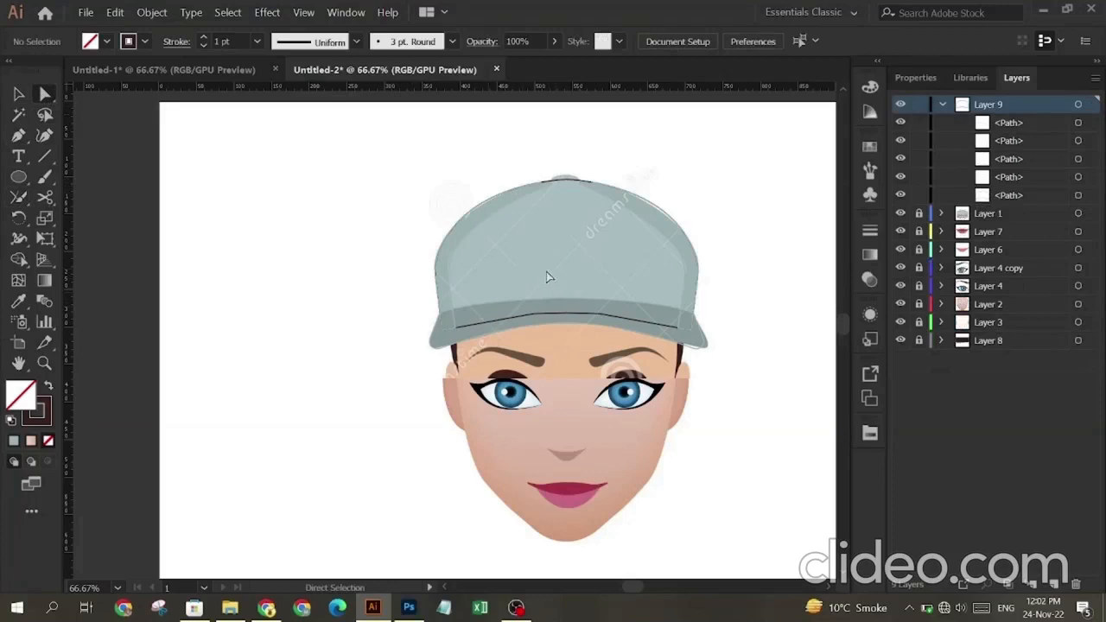
Step: Join the left and right brim halves at the centre of both the upper and lower edges with the Join tool
left_click(579, 306)
left_click(19, 197)
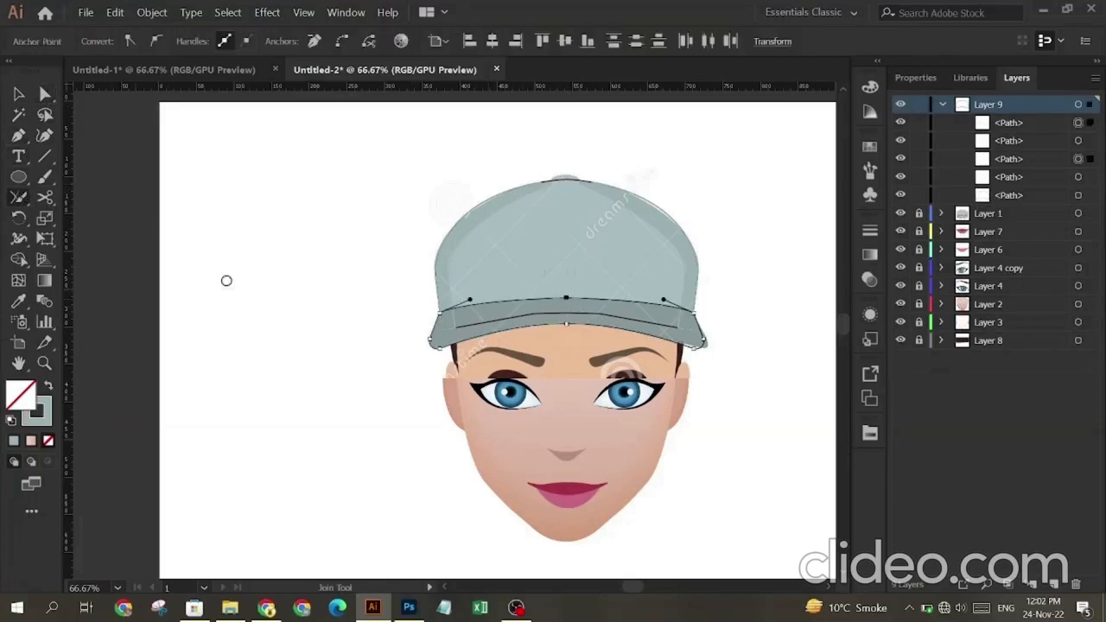
left_click_drag(560, 297, 581, 298)
left_click(45, 94)
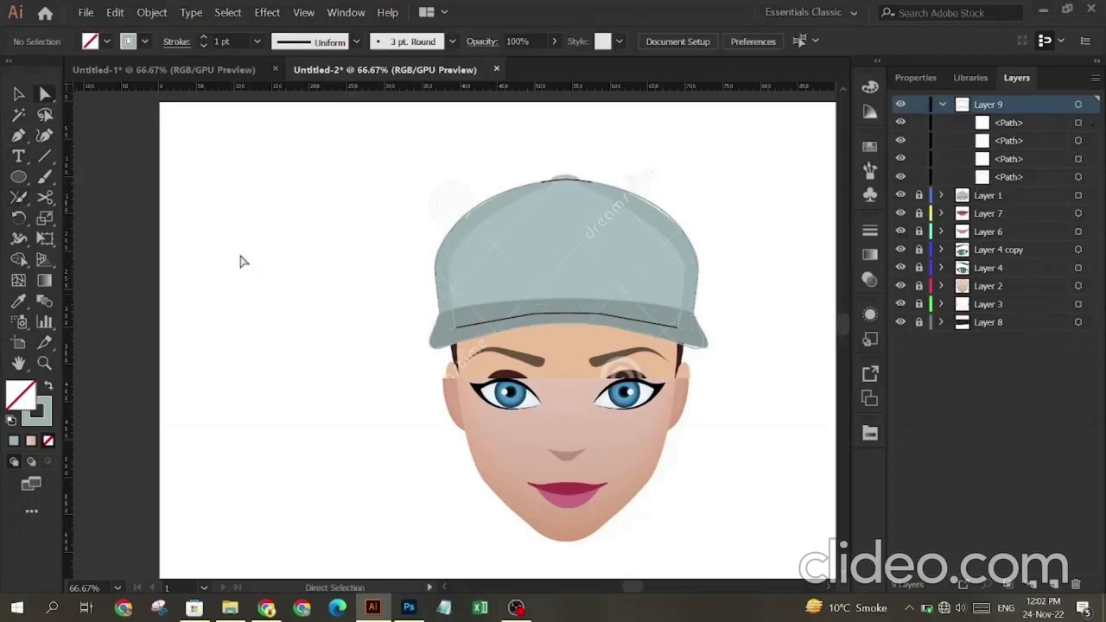
left_click(560, 332)
key("shift+j")
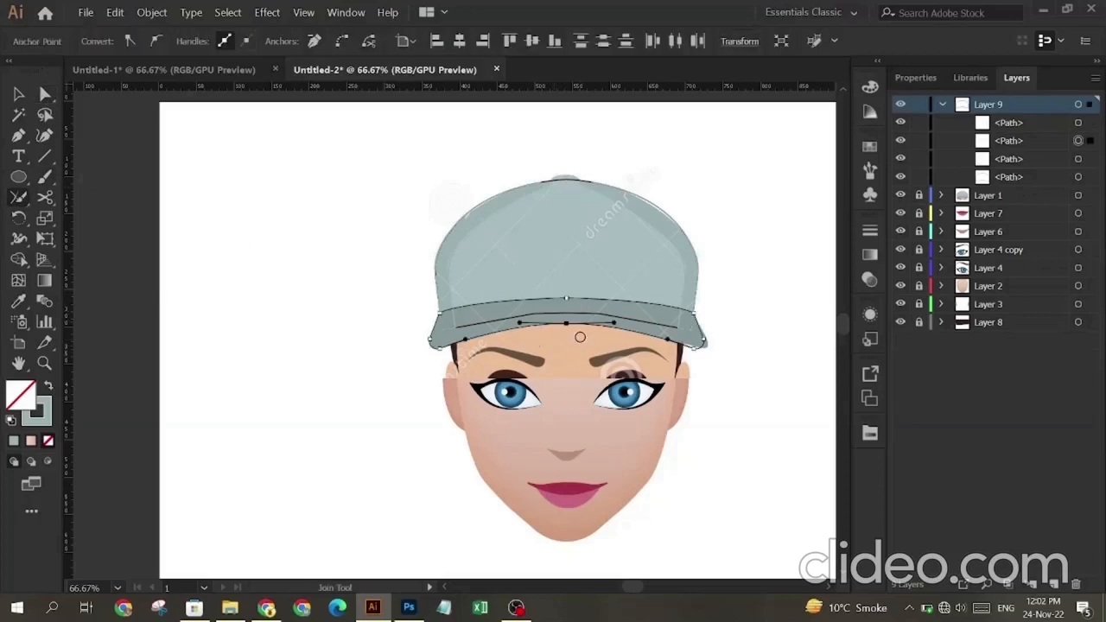
left_click_drag(563, 322, 580, 322)
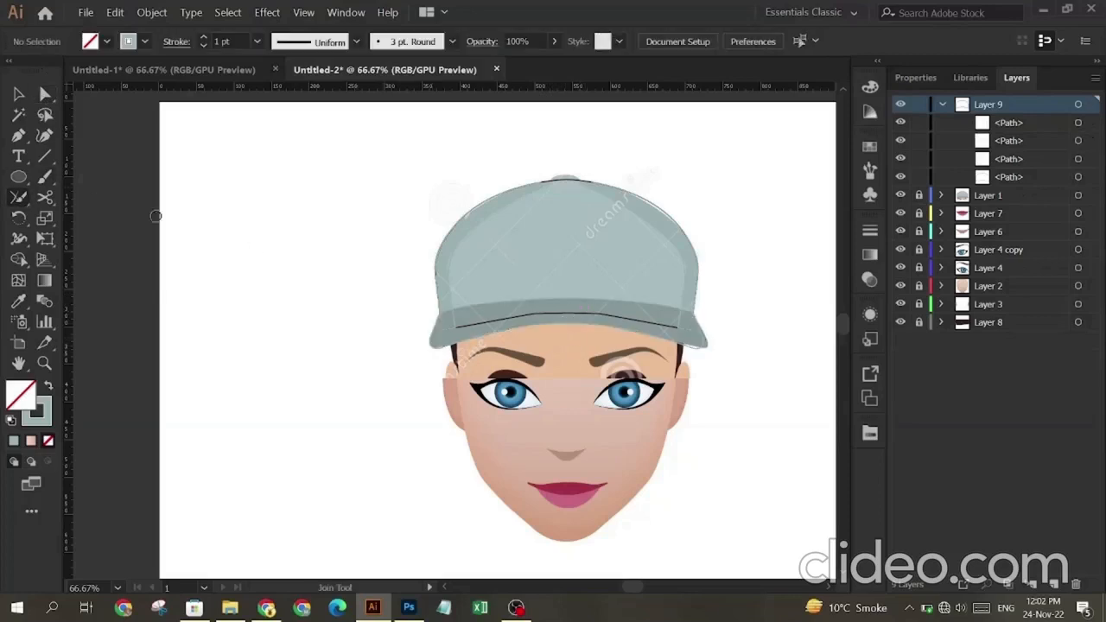
Step: Fill both side panels of the cap with the grey-green sampled from the reference's side panel, with no stroke
left_click(596, 173)
left_click(460, 242)
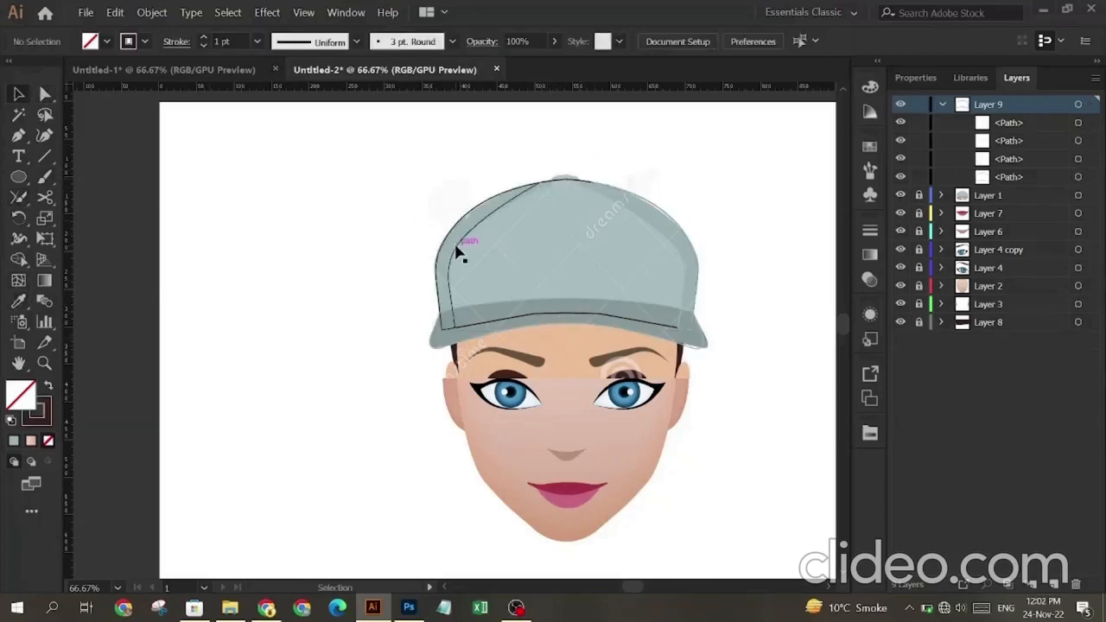
left_click(683, 245, "shift")
left_click(16, 304)
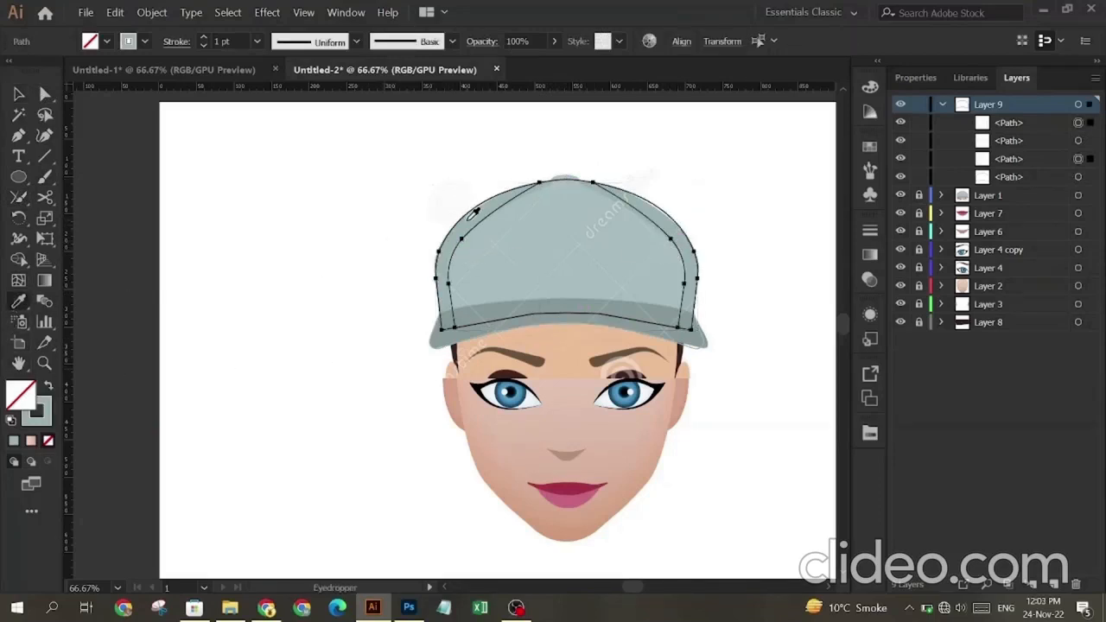
key("shift+x")
left_click(18, 93)
left_click(384, 238)
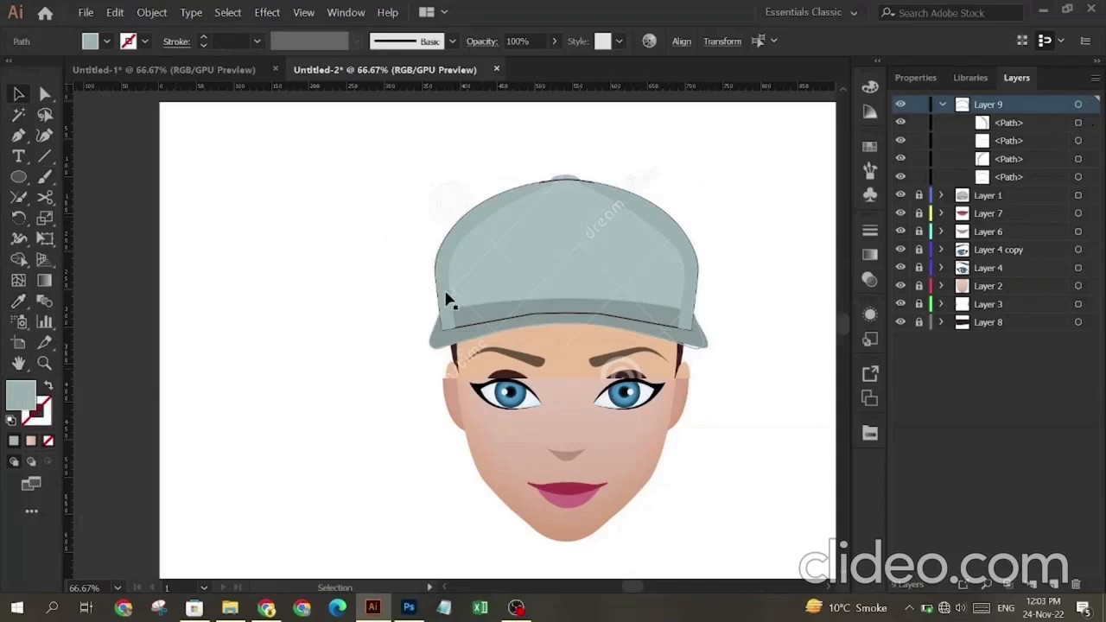
Step: Fill the crown outline with the light grey-green sampled from the front of the reference cap
left_click(473, 332)
left_click(17, 303)
left_click(576, 287)
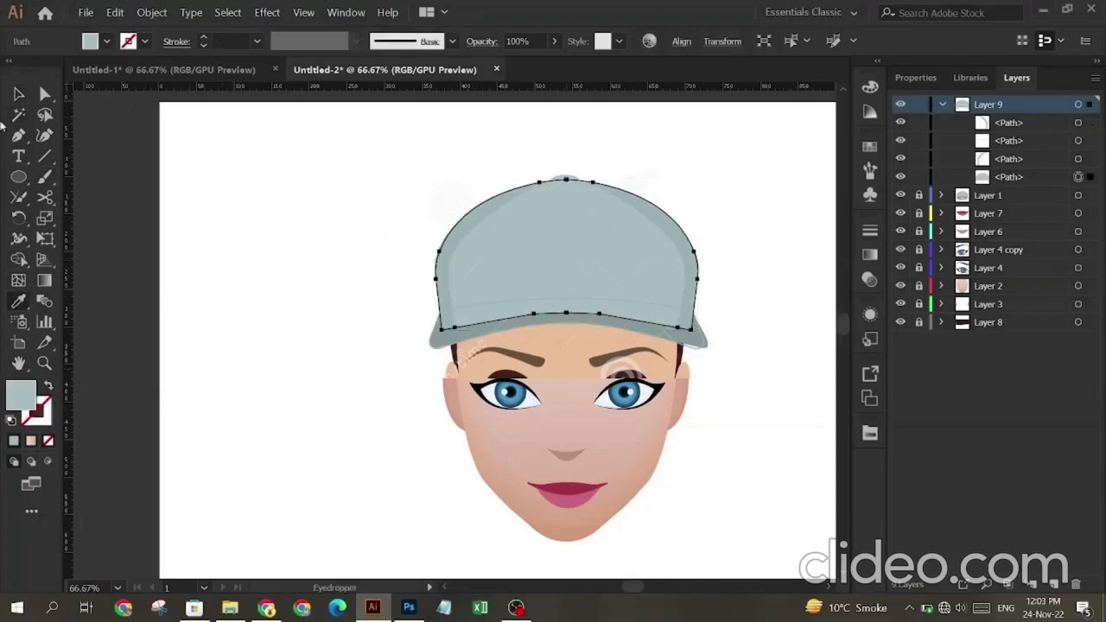
Step: Fill the brim with the darker grey-green sampled from the reference brim and bring its path to the top of Layer 9
key("v")
left_click(437, 347)
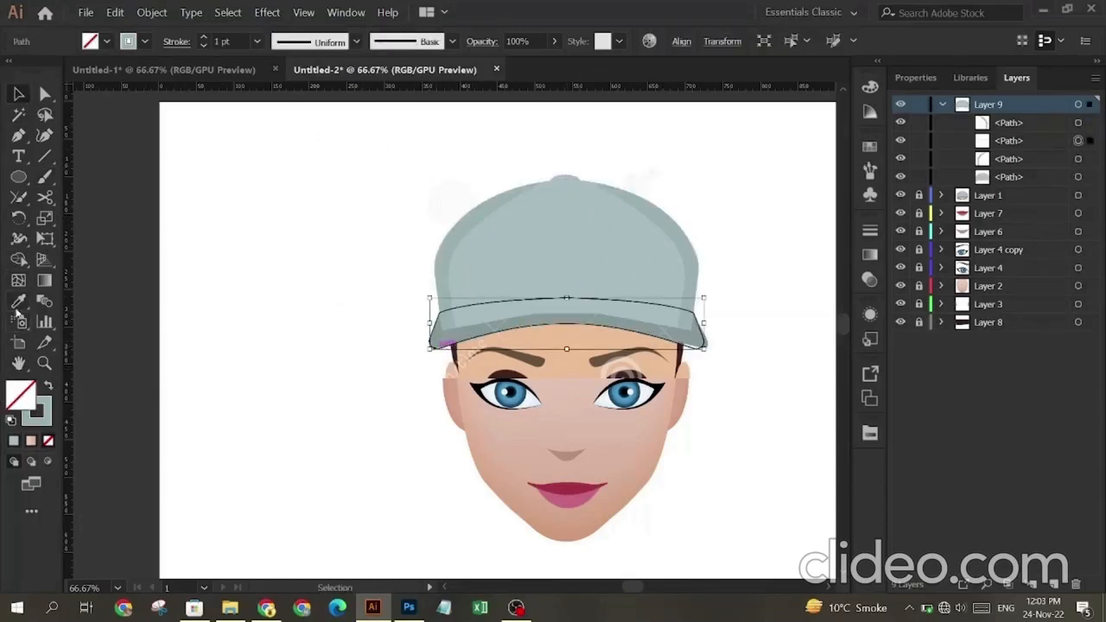
key("i")
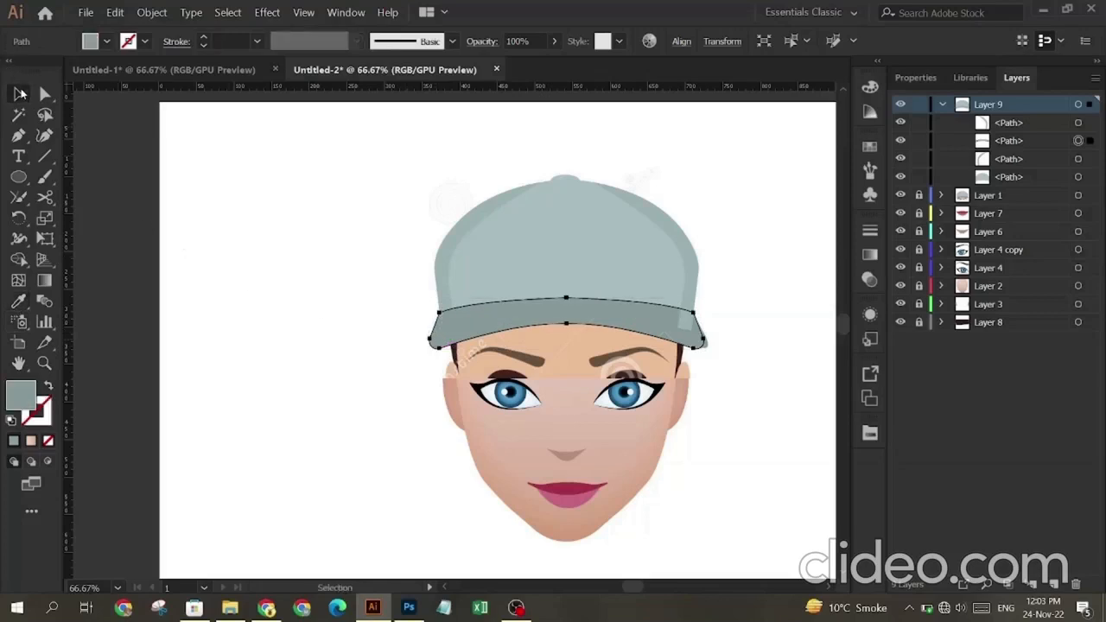
left_click(800, 212)
left_click_drag(1018, 142, 1022, 114)
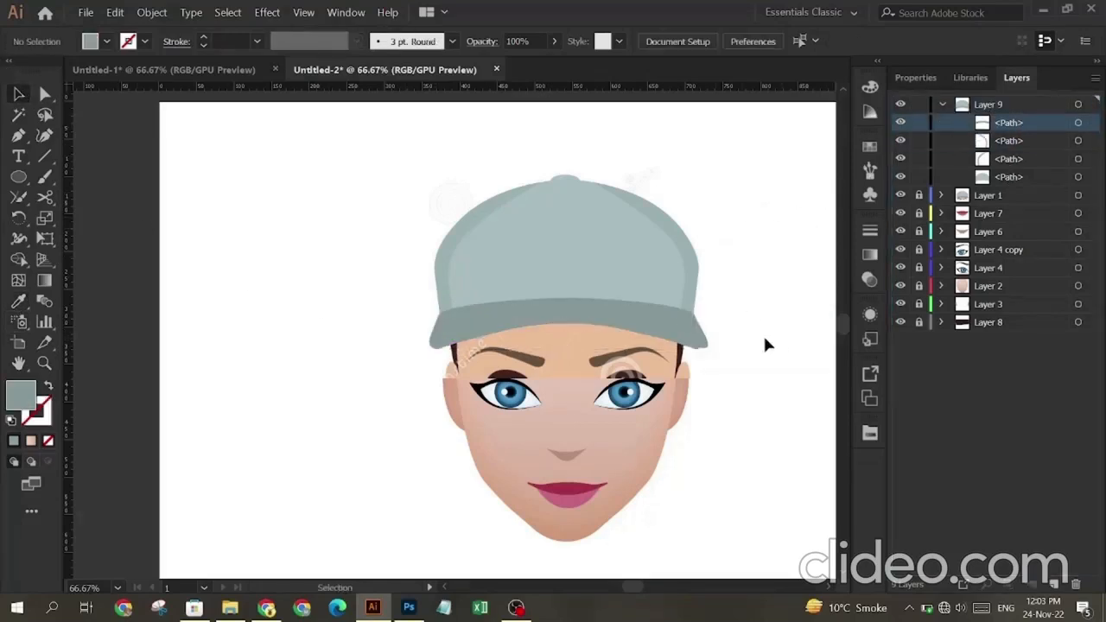
Step: Hide Layer 1 and draw a small flat ellipse as the button at the cap's top centre
left_click(901, 195)
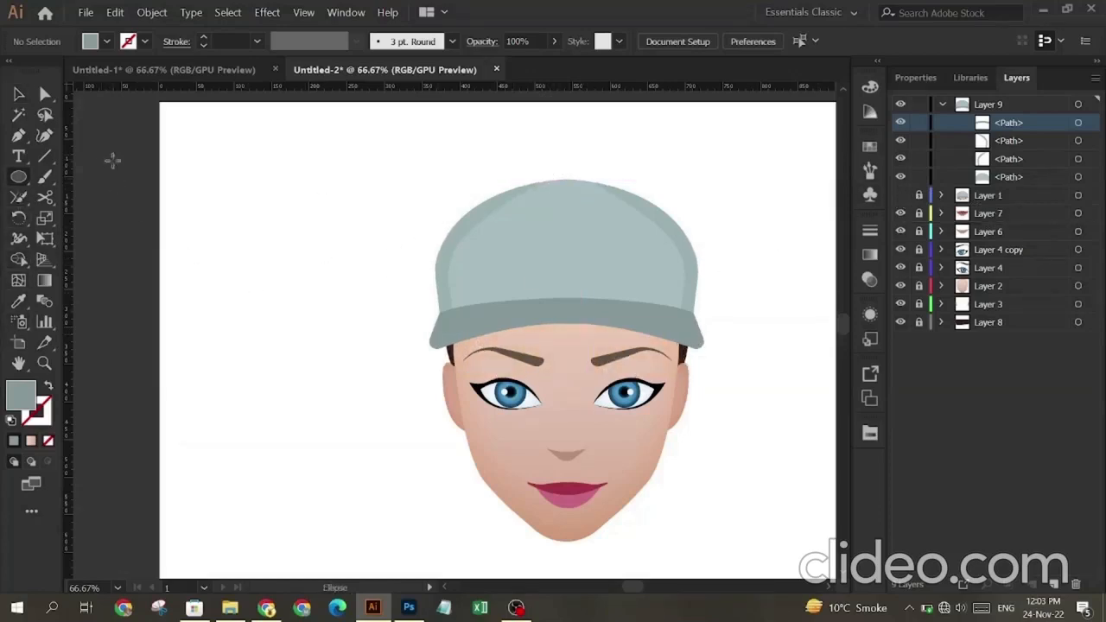
key("ctrl+plus")
scroll(268, 168, "up", 1)
scroll(343, 173, "right", 2)
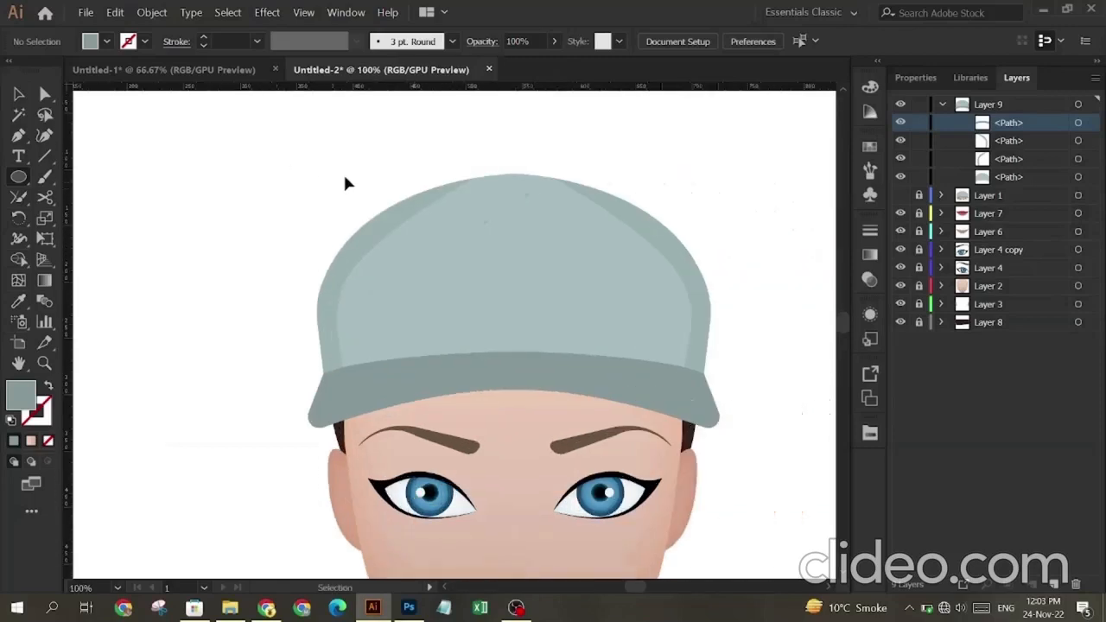
mouse_move(395, 163)
left_mouse_down()
mouse_move(457, 181)
mouse_move(414, 174)
left_mouse_up()
left_click(17, 95)
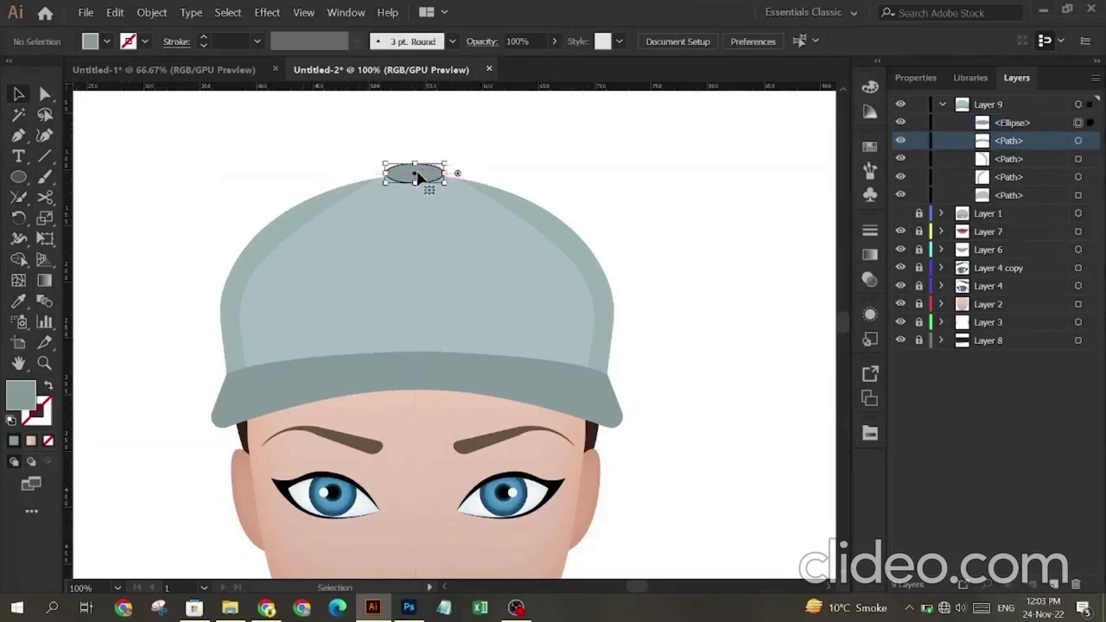
Step: Move the button ellipse below all the other cap paths in Layer 9
left_click(174, 261)
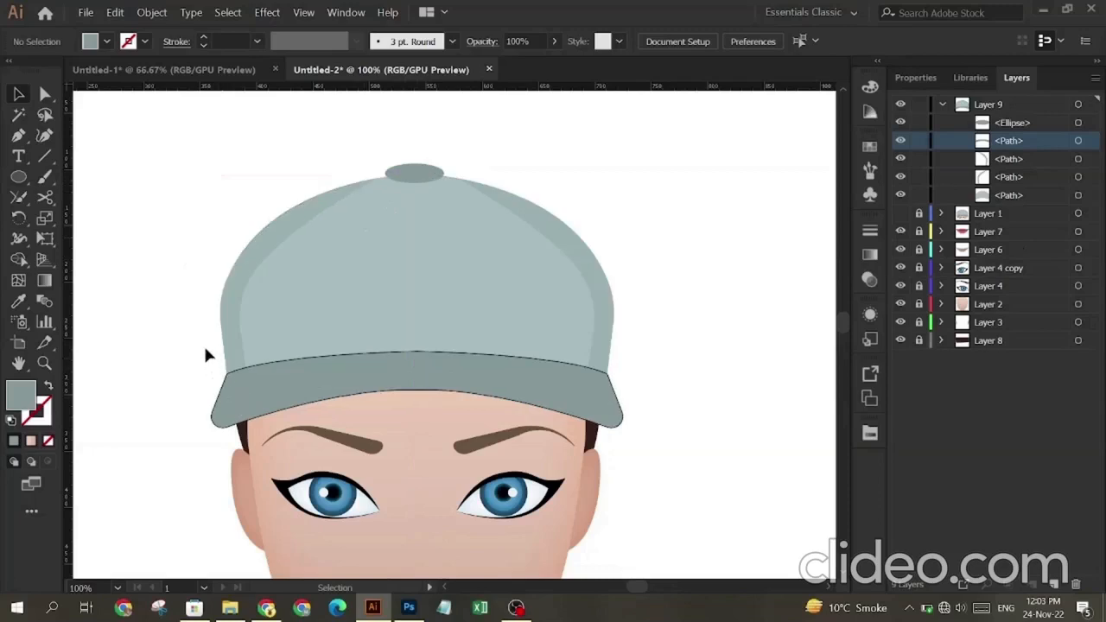
left_click_drag(994, 125, 1001, 199)
scroll(655, 186, "down", 1)
scroll(661, 190, "down", 1)
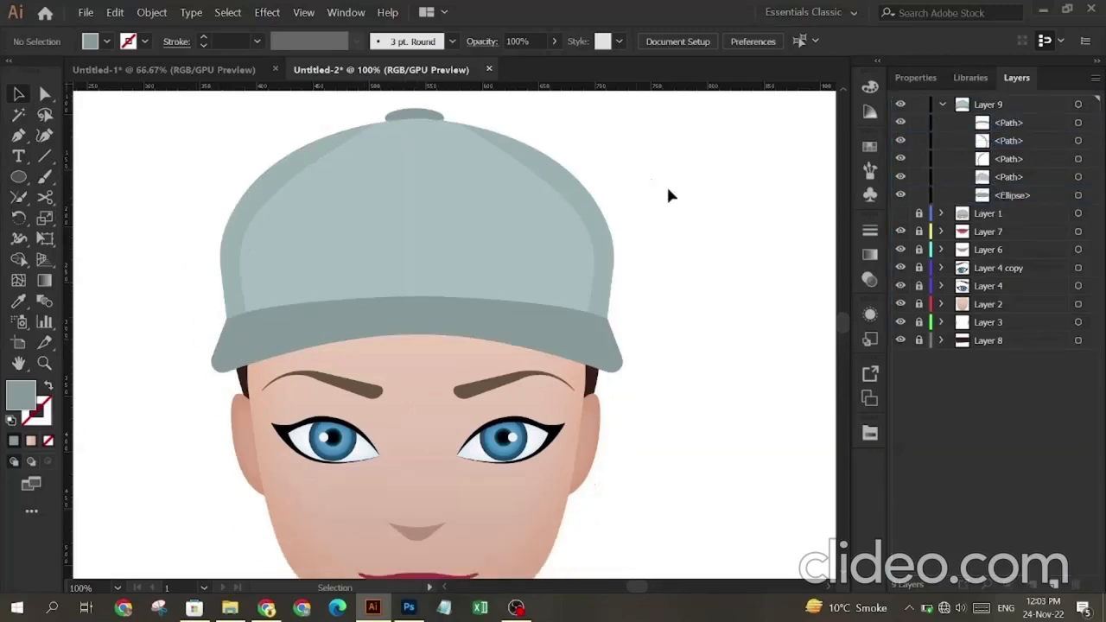
Step: Start an Inner Glow on the cap's crown in Multiply mode with the glow colour 65899B
left_click(343, 234)
left_click(267, 12)
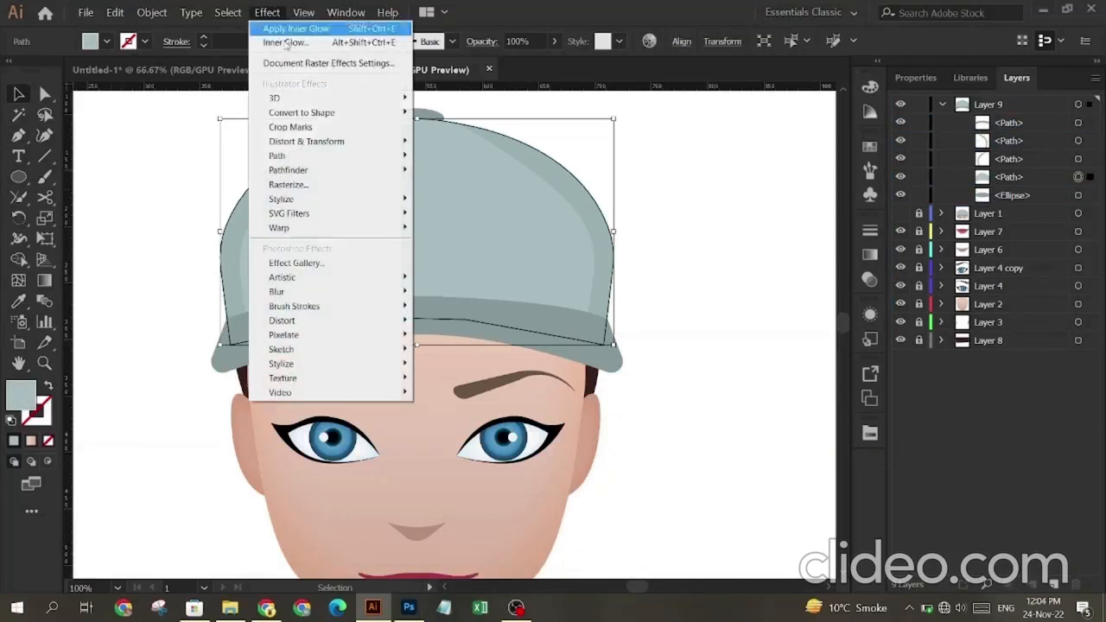
mouse_move(363, 197)
left_click(419, 227)
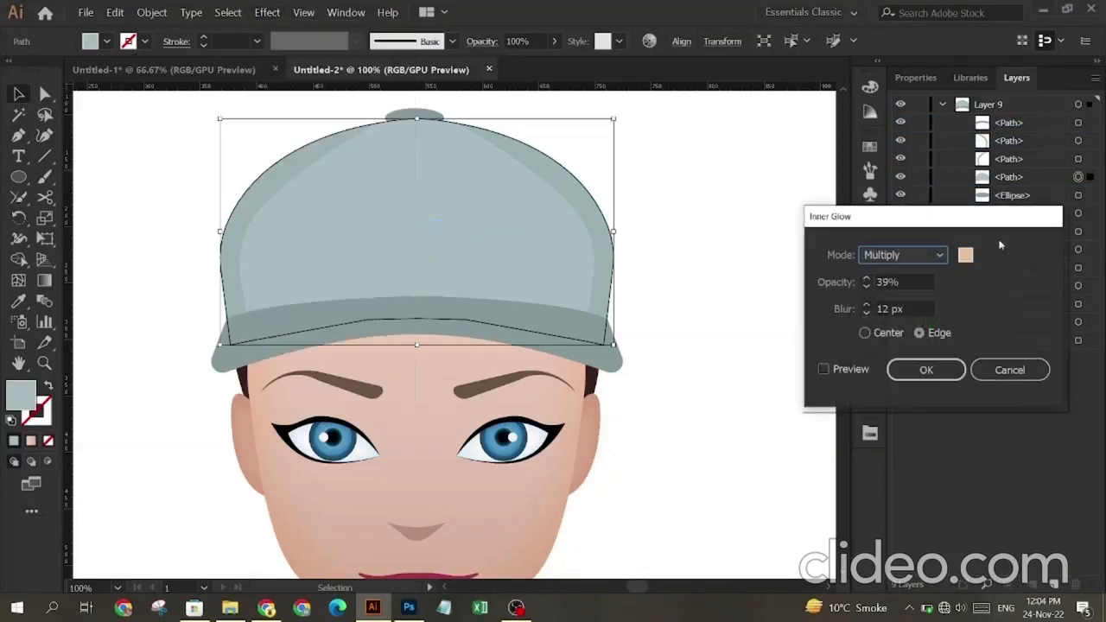
left_click(966, 255)
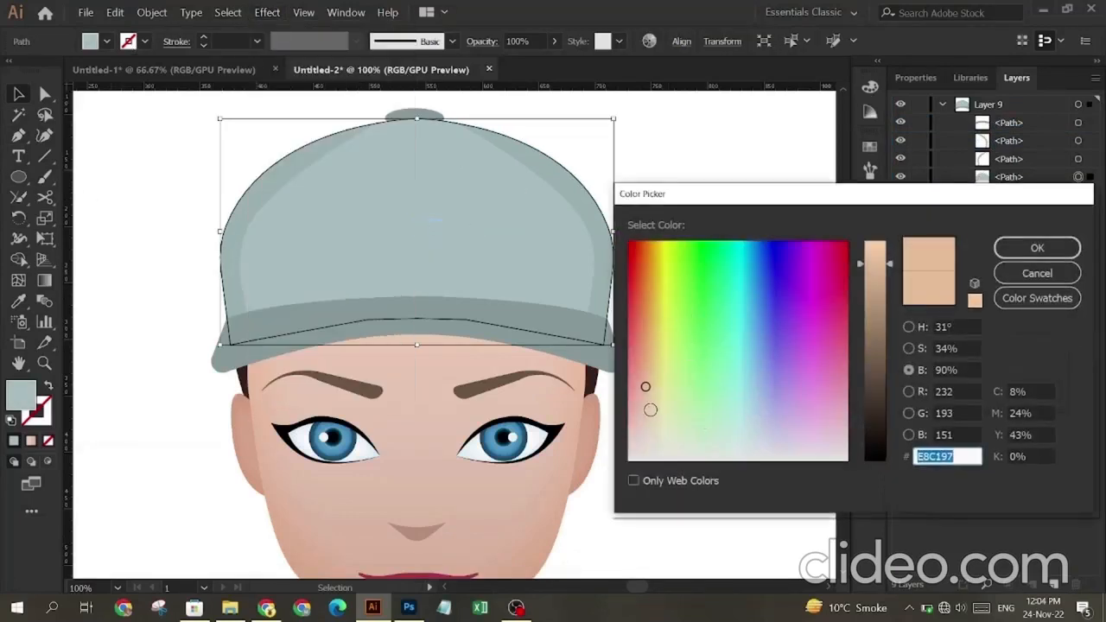
left_click(648, 411)
left_click_drag(888, 265, 888, 370)
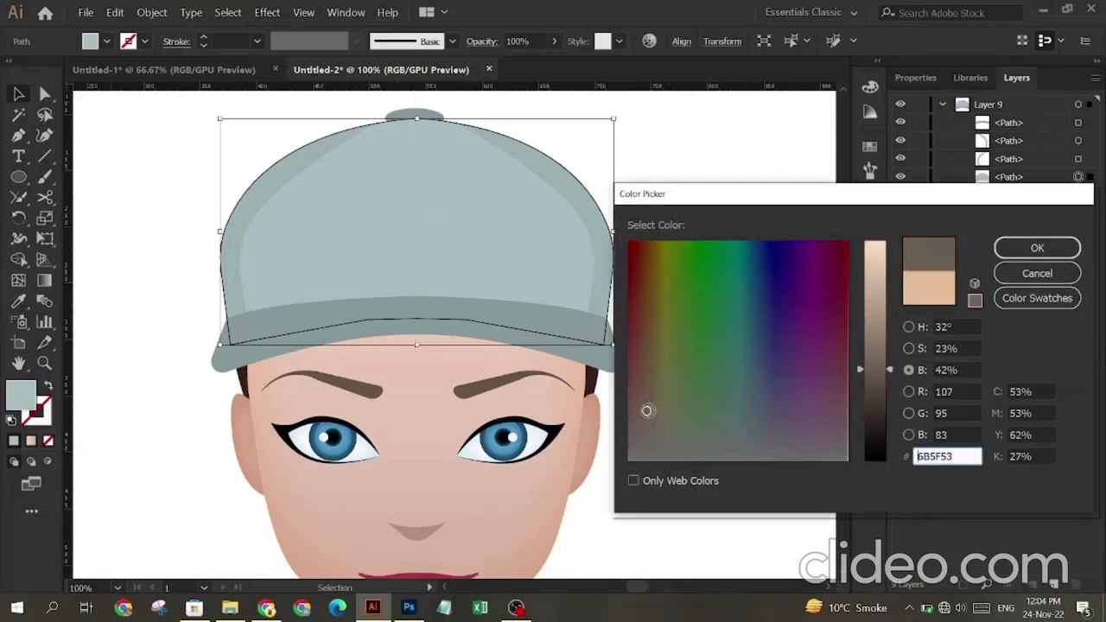
left_click_drag(642, 445, 631, 431)
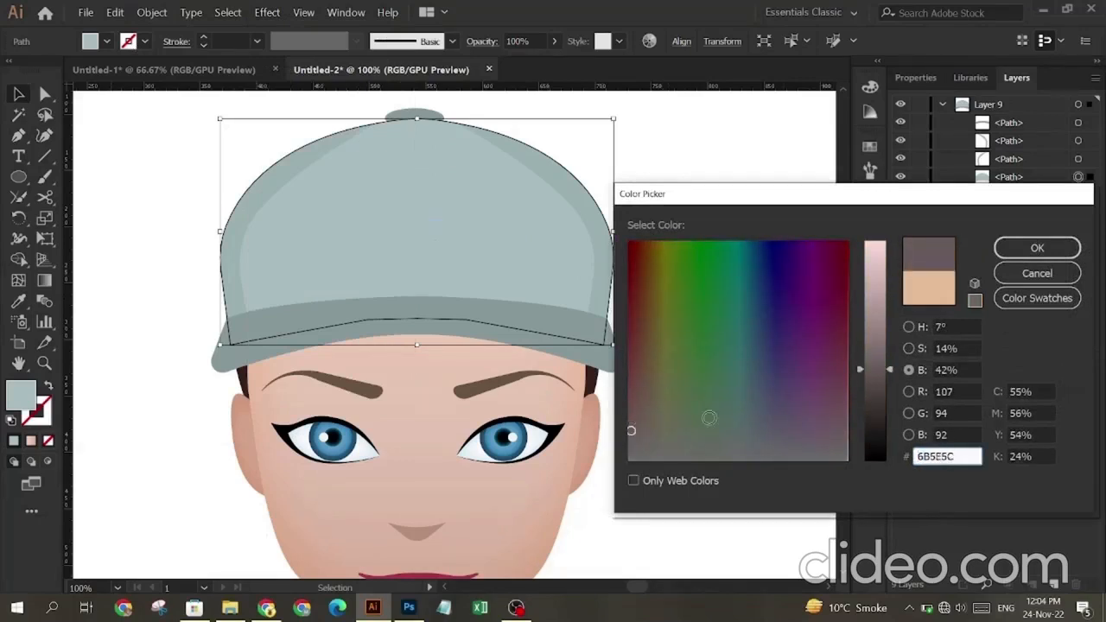
left_click(749, 390)
left_click_drag(753, 335, 749, 383)
left_click_drag(891, 370, 893, 326)
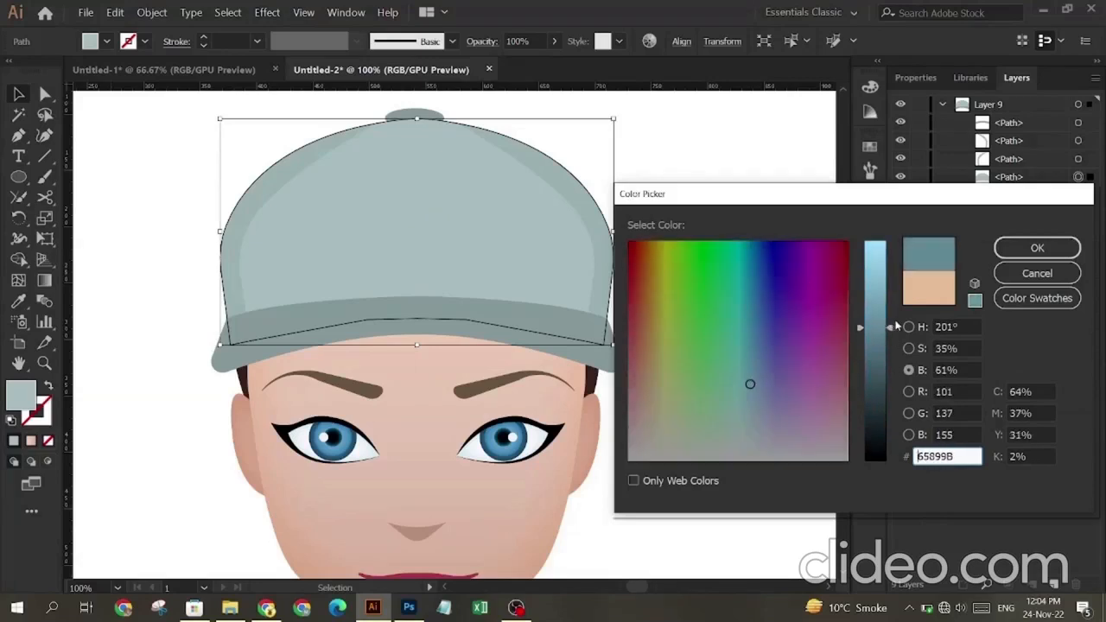
left_click(1021, 248)
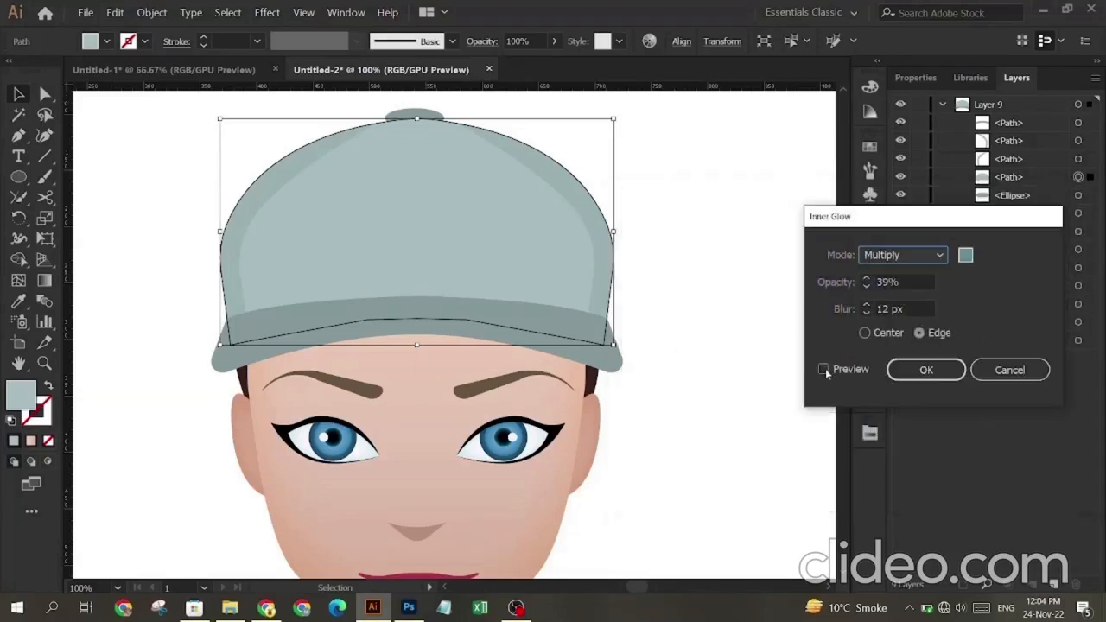
Step: Set the crown's inner glow to 75% opacity and 20 px blur with preview on, and apply it
left_click(866, 305)
left_click(866, 305)
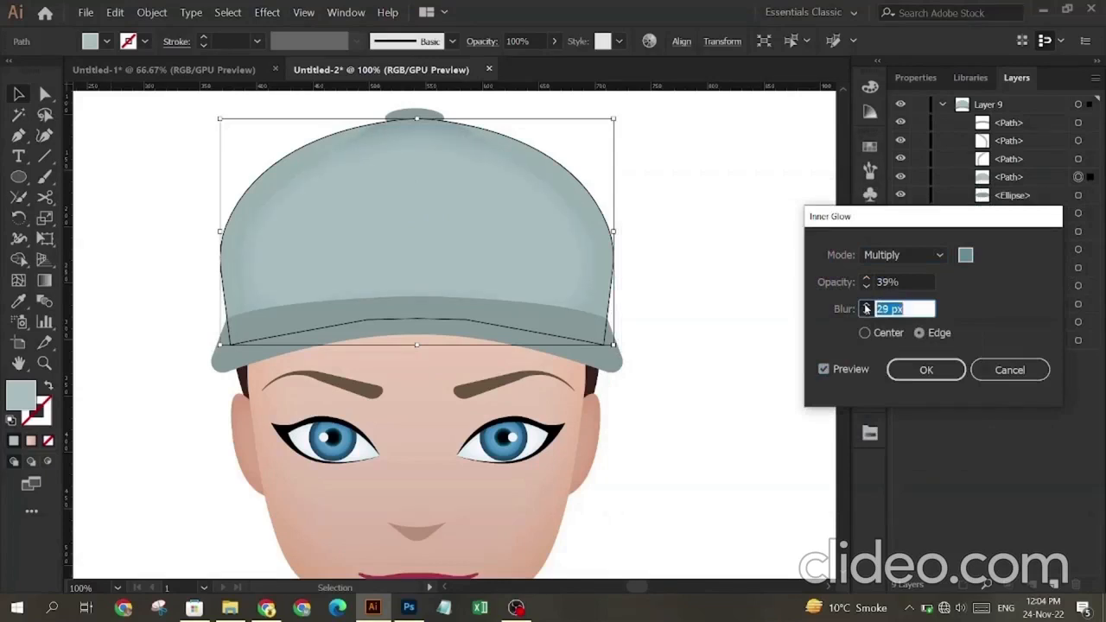
left_click(865, 305)
left_click_drag(901, 281, 888, 279)
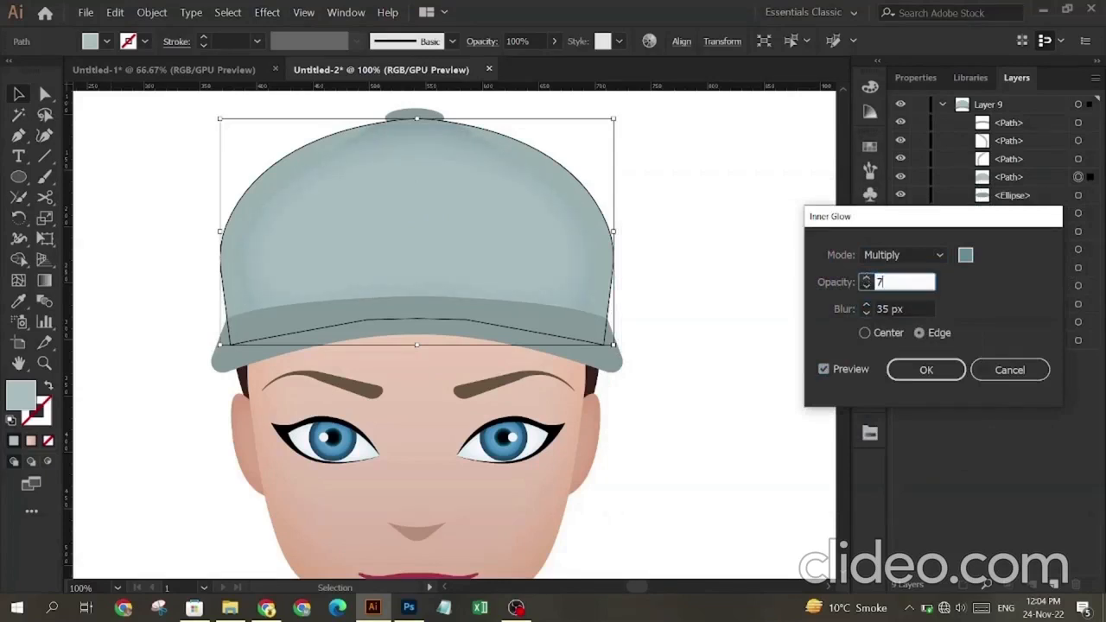
key("Tab")
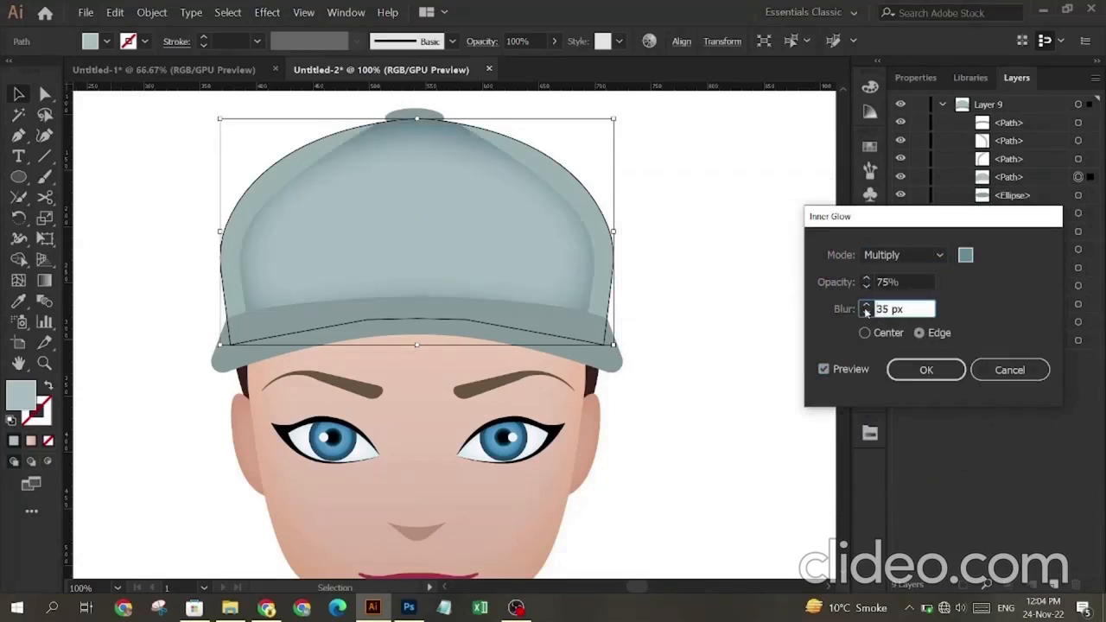
left_click(867, 314)
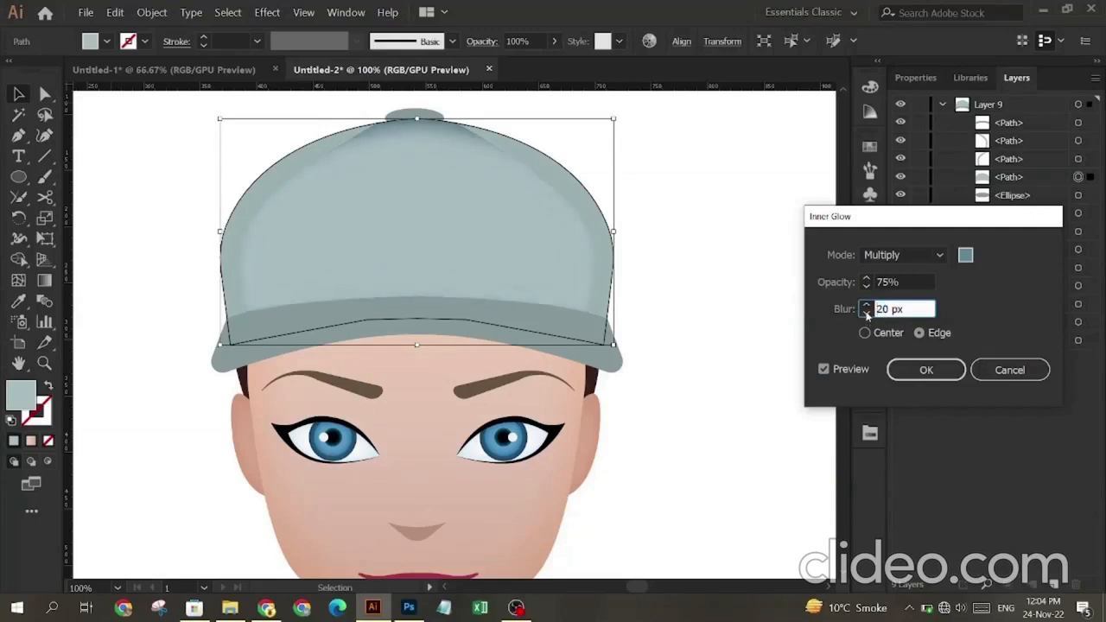
left_click(925, 369)
left_click(762, 302)
Step: Set both side panels of the cap to Multiply blending at 19% opacity
left_click(610, 229)
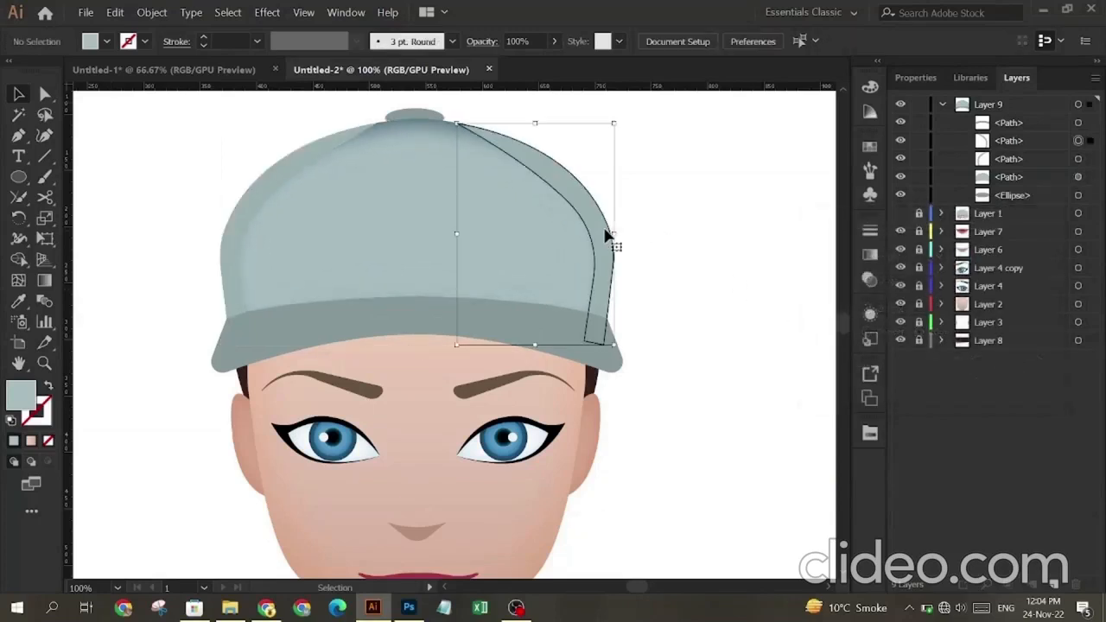
left_click(284, 192, "shift")
left_click(870, 279)
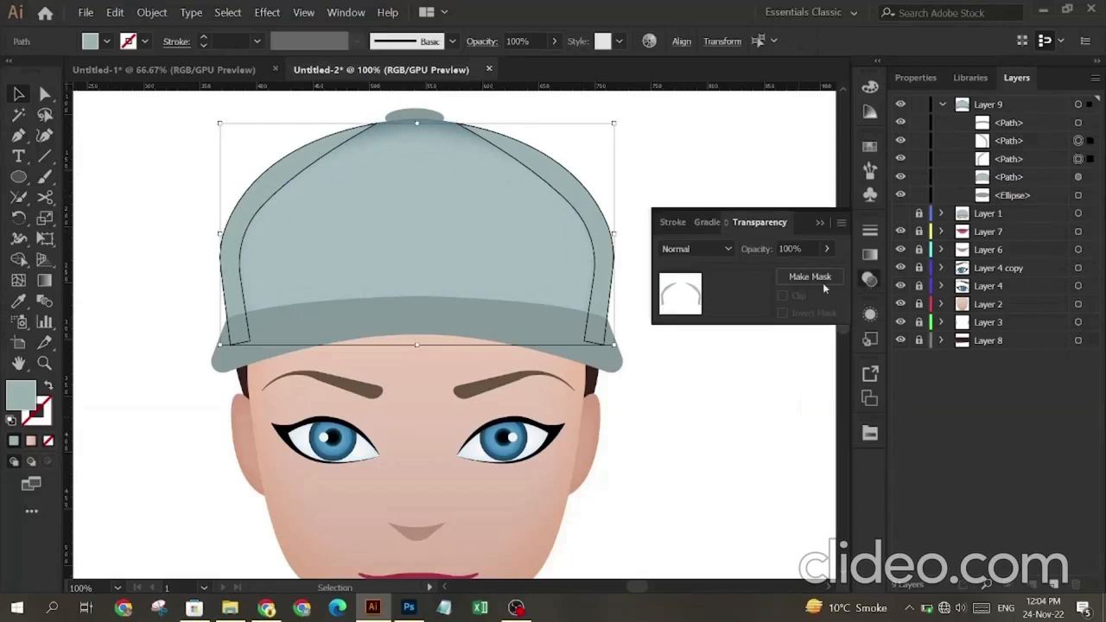
left_click(709, 249)
left_click(707, 313)
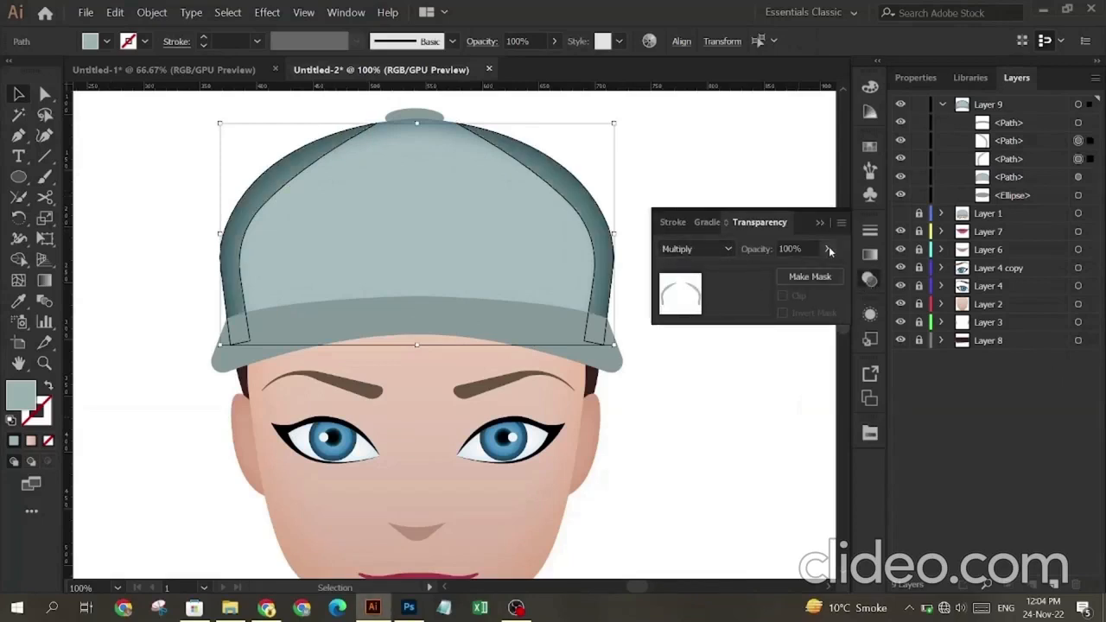
left_click(801, 270)
left_click_drag(788, 272, 771, 271)
left_click(620, 269)
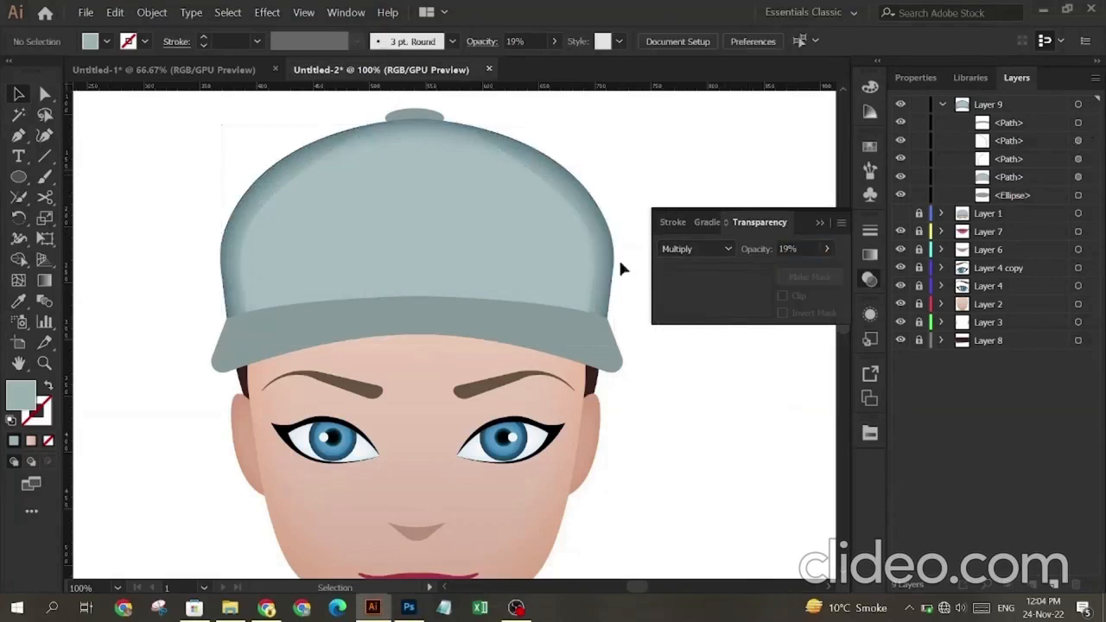
Step: Start an Inner Glow on the cap's brim in Multiply mode at 75% opacity and 20 px blur, with preview on
left_click(428, 326)
left_click(267, 12)
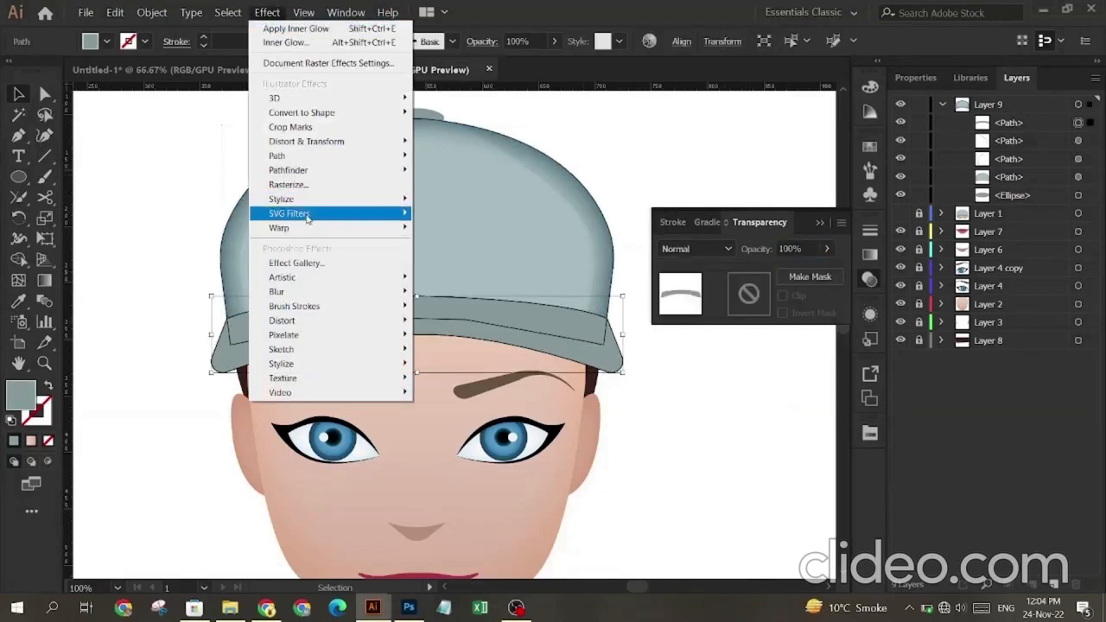
mouse_move(311, 198)
left_click(471, 228)
left_click(821, 368)
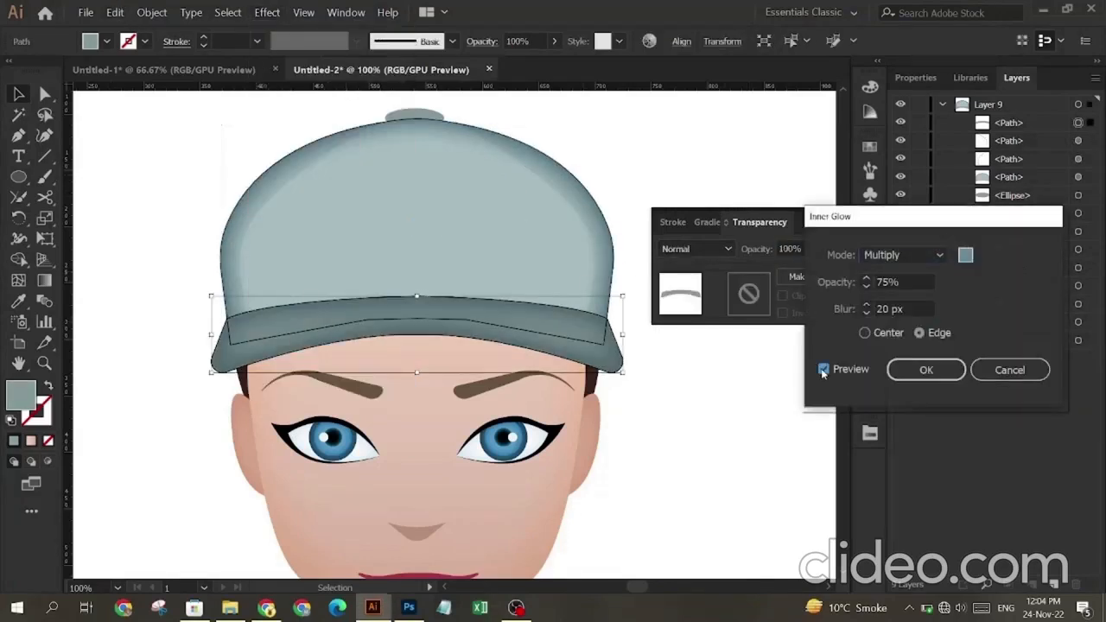